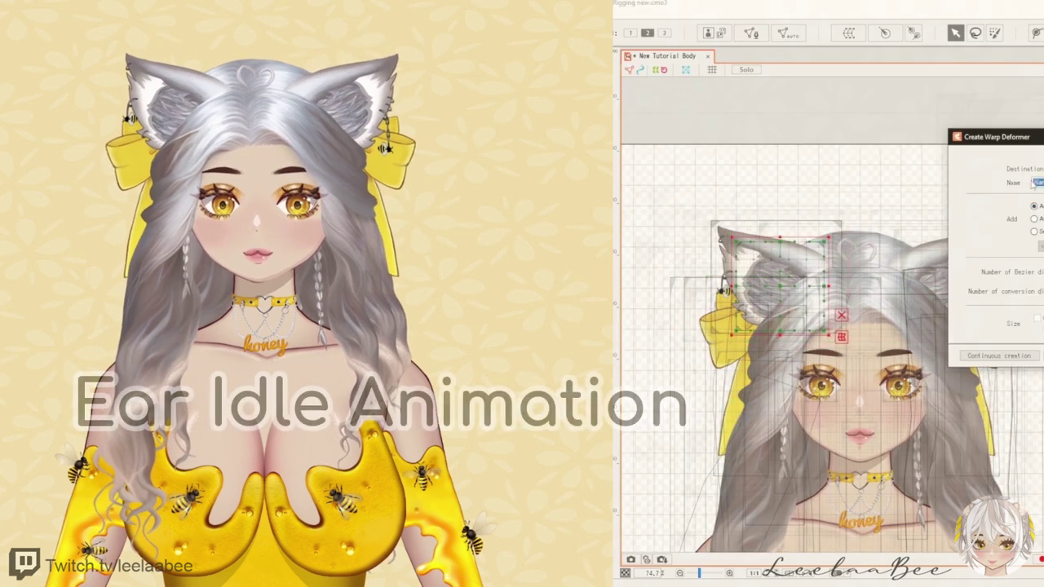
Step: Create a warp deformer named "Ear Idle R" around the selected ear
type("Ear Idle R")
key("Return")
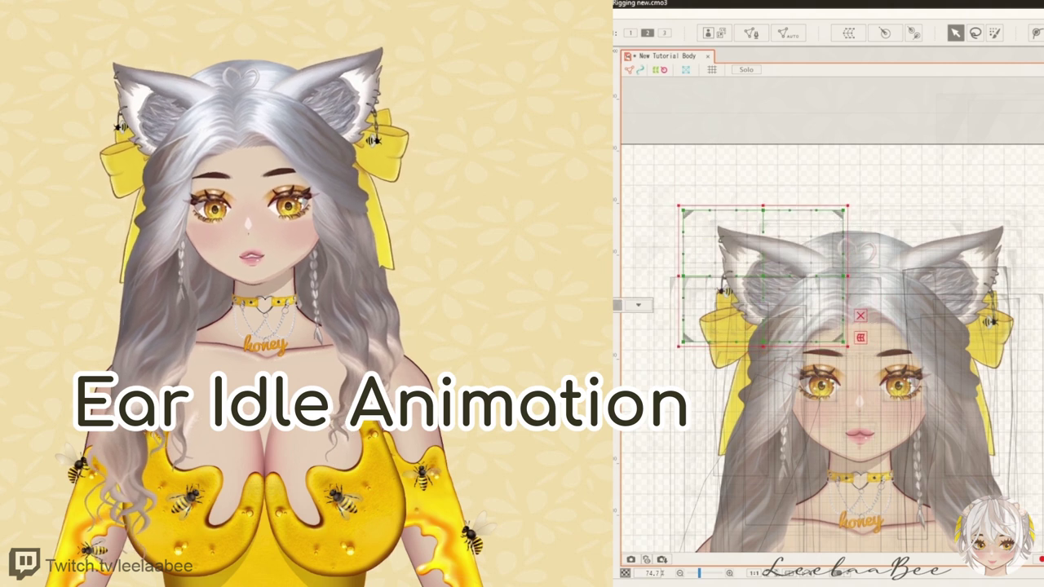
left_click(953, 275)
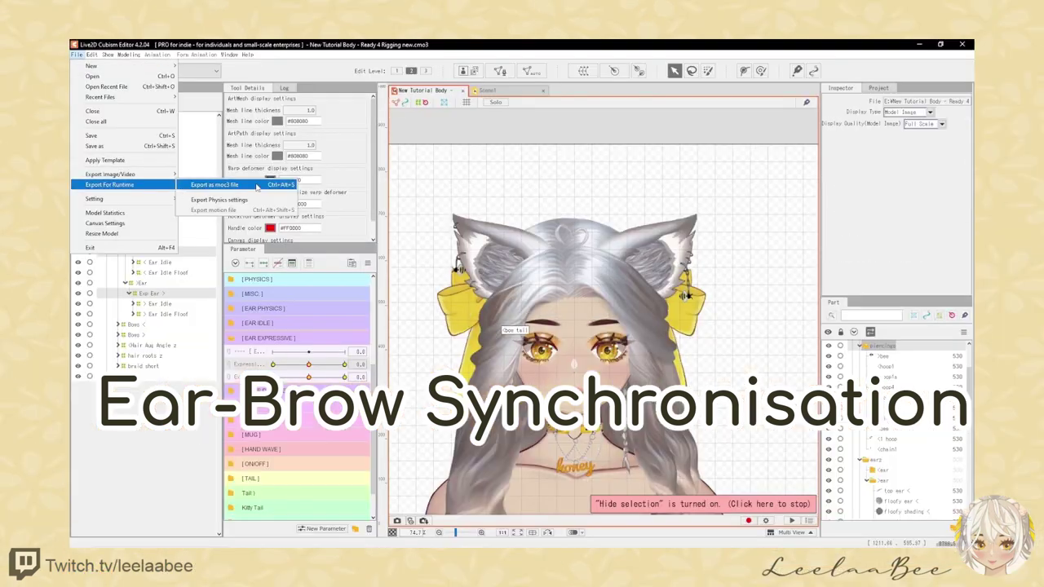
Step: Export the model for runtime as a moc3 file
left_click(256, 187)
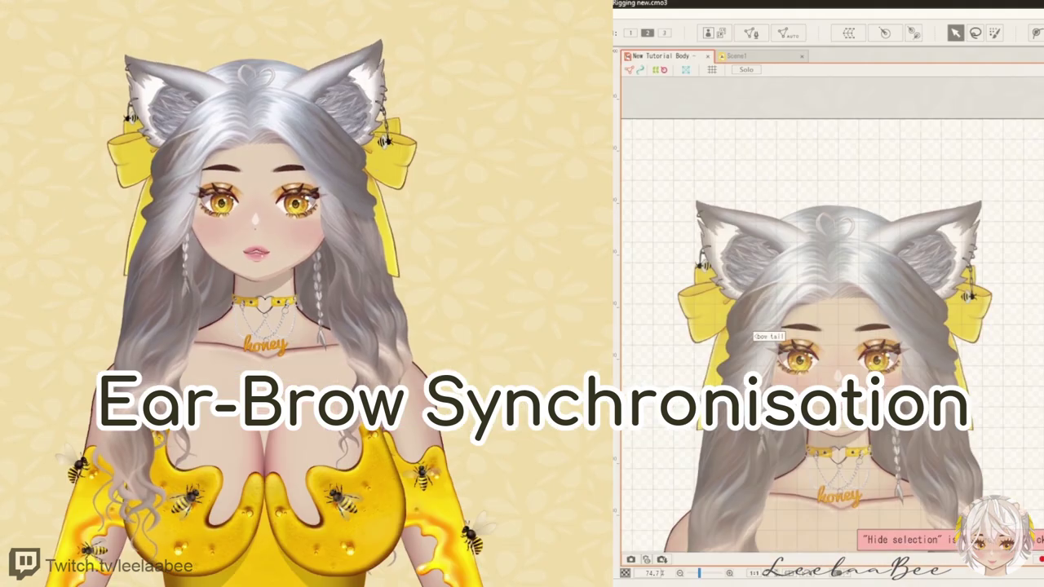
left_click(757, 312)
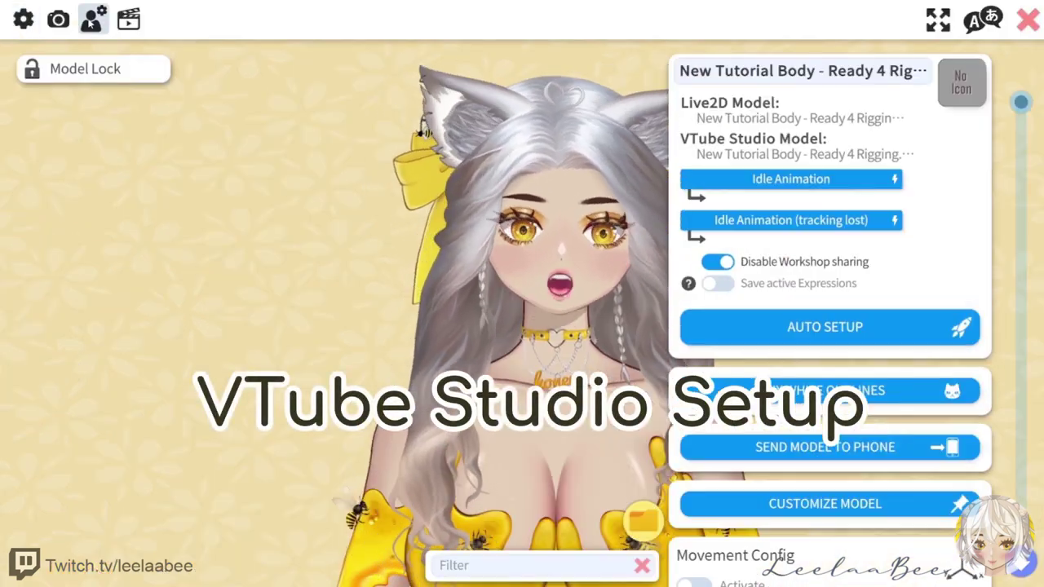
Step: In VTube Studio, choose BrowRightY as the face tracking input and search for the matching Live2D output parameter
left_click(791, 179)
left_click(440, 222)
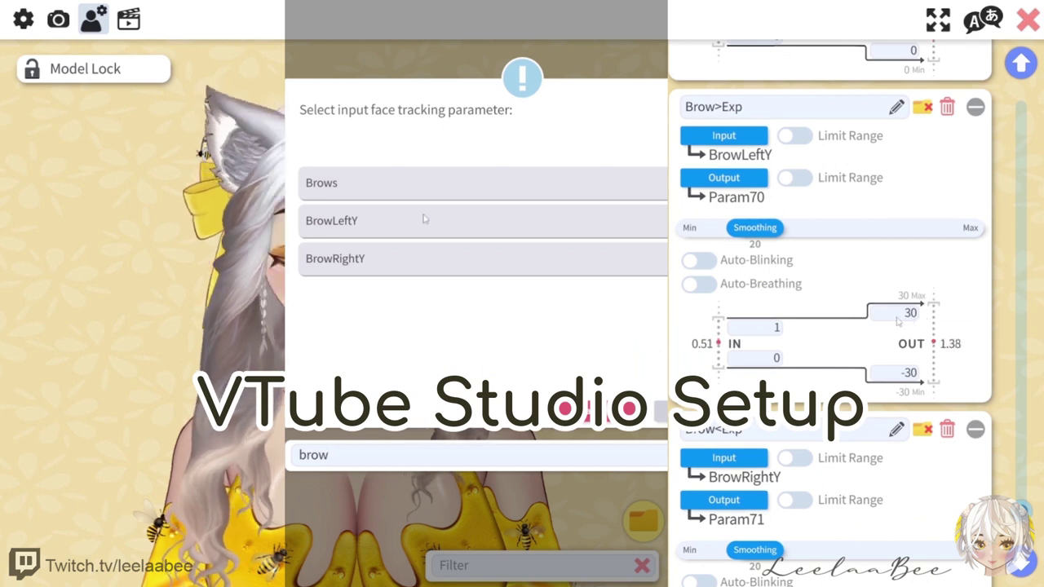
left_click(352, 258)
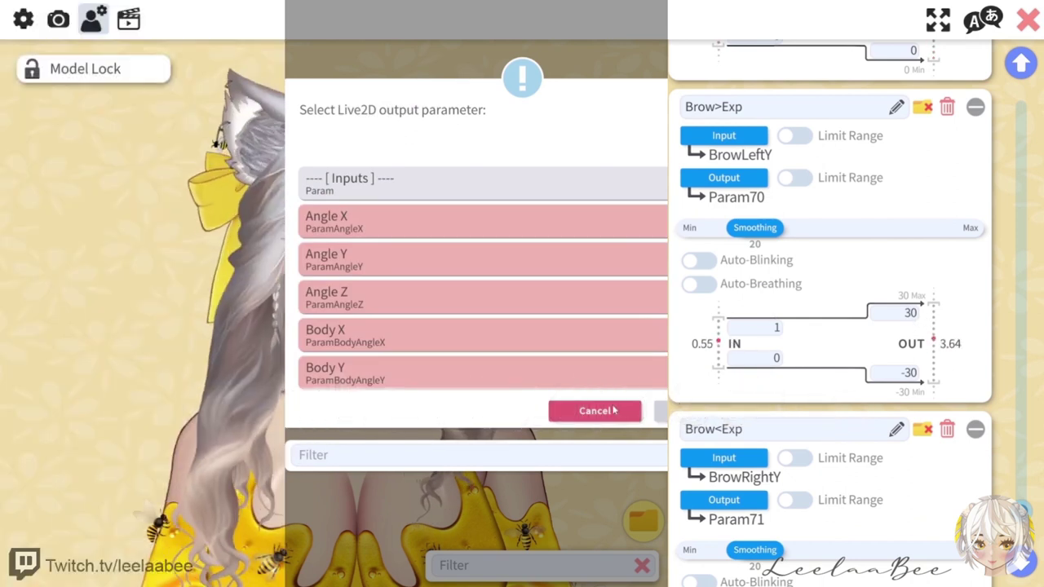
type("e")
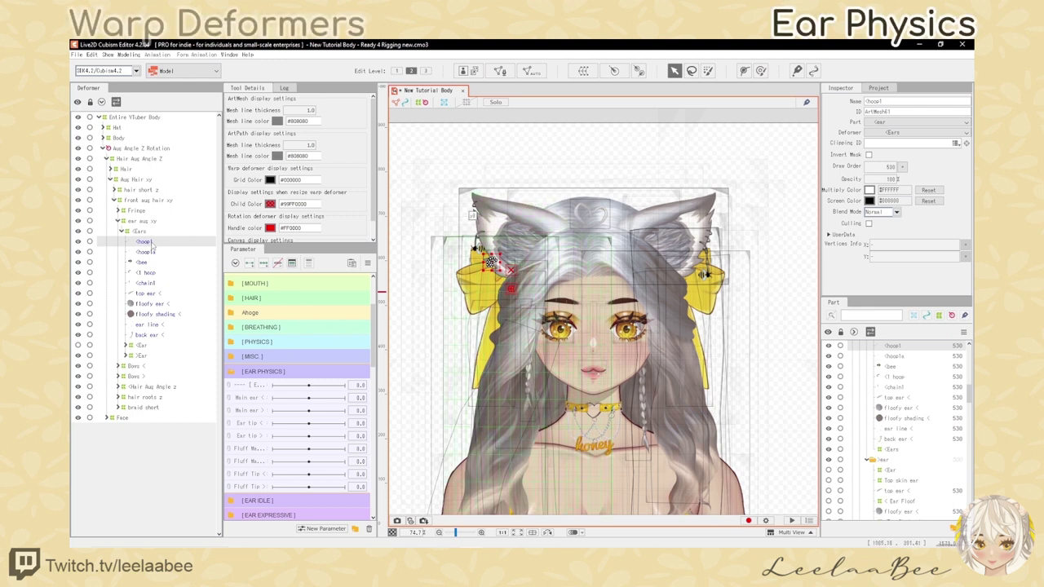
Step: In Live2D Cubism Editor, create a parent warp deformer named "<Ear" for all "<" ear meshes from hoop1 to back ear
left_click(152, 335, "shift")
left_click_drag(555, 225, 519, 194)
key("ctrl+z")
left_click(582, 71)
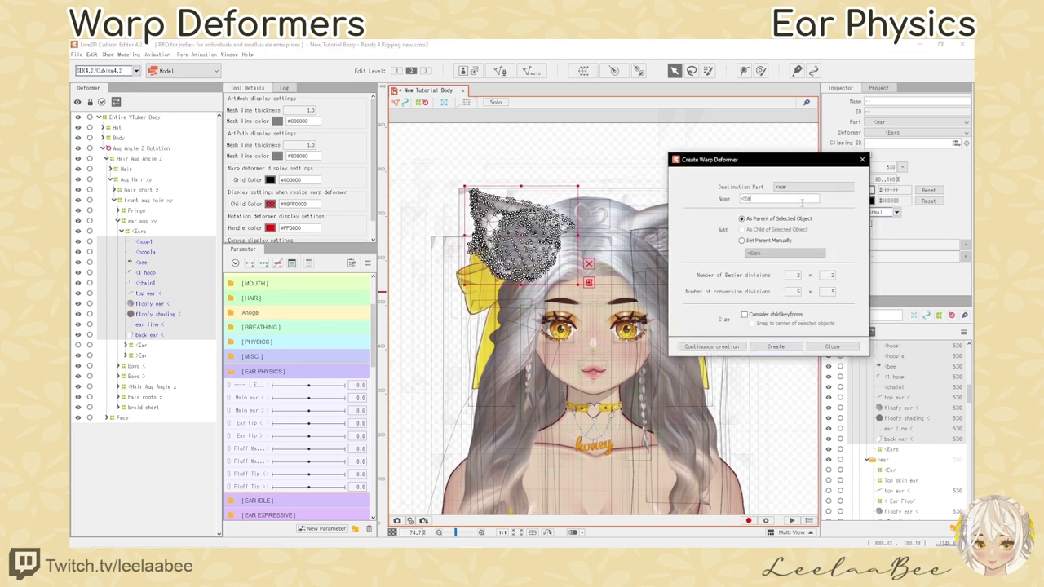
left_click(777, 347)
Step: Create a parent warp deformer named "< Piercings" for the hoop, bee and chain meshes inside the "<Ear" deformer
left_click(148, 252)
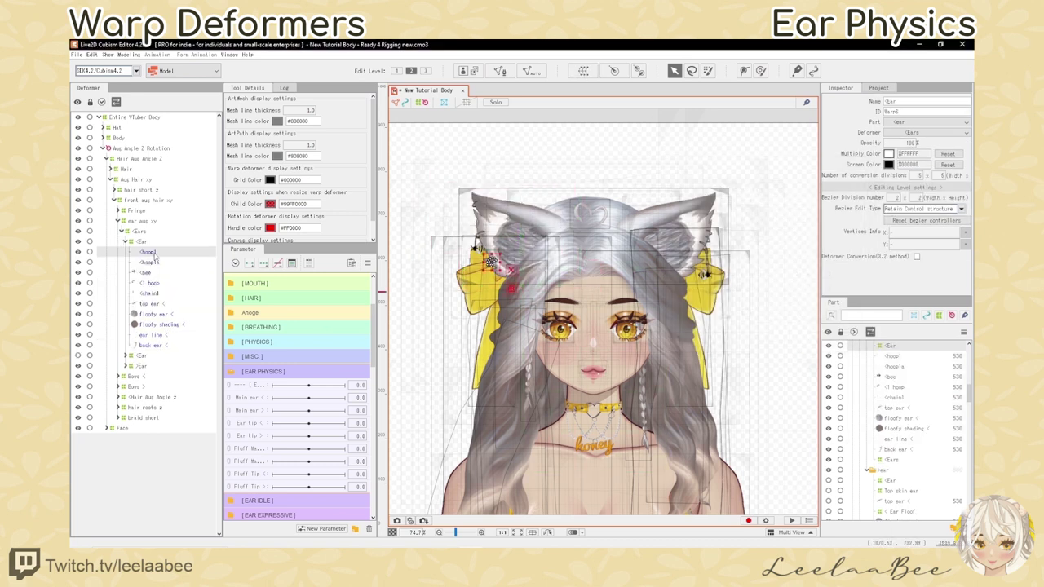
left_click(163, 275)
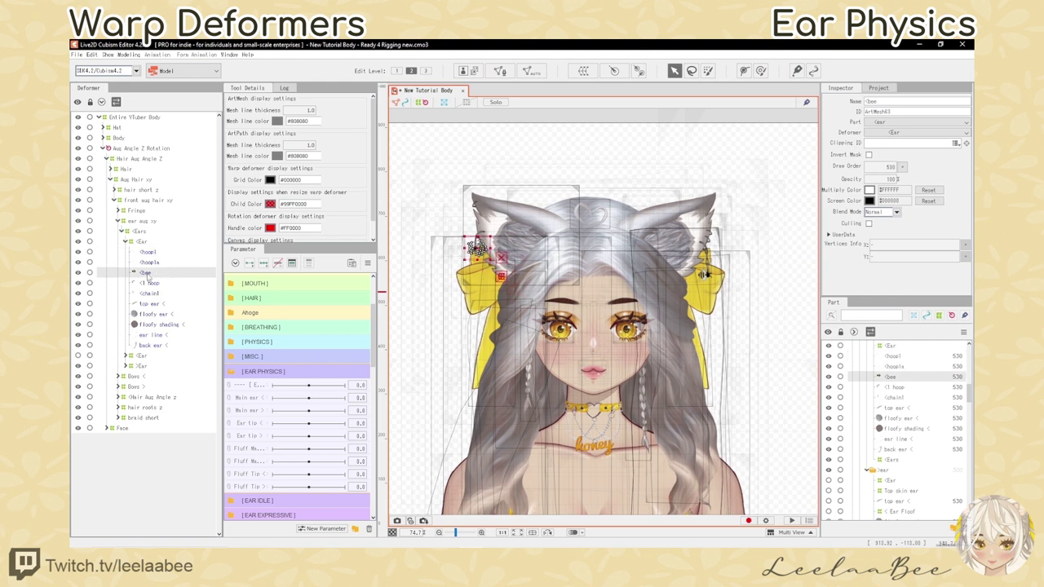
left_click_drag(153, 252, 174, 299)
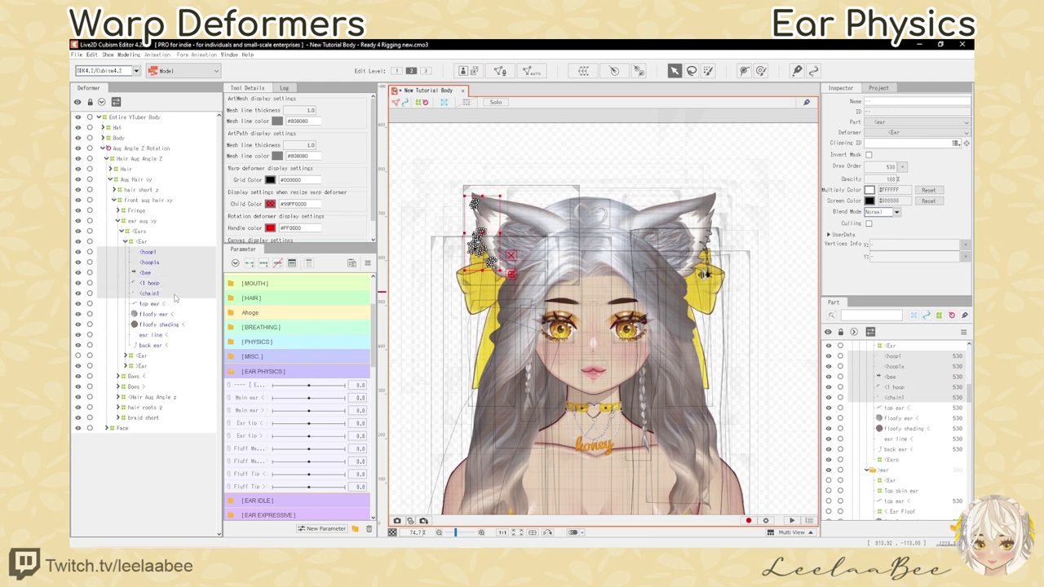
key("w")
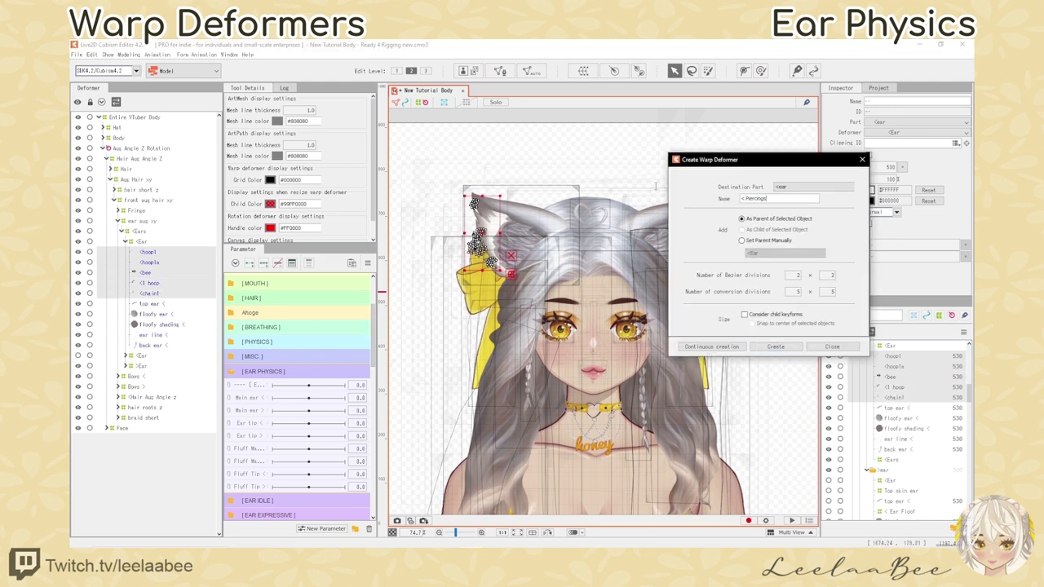
left_click(799, 350)
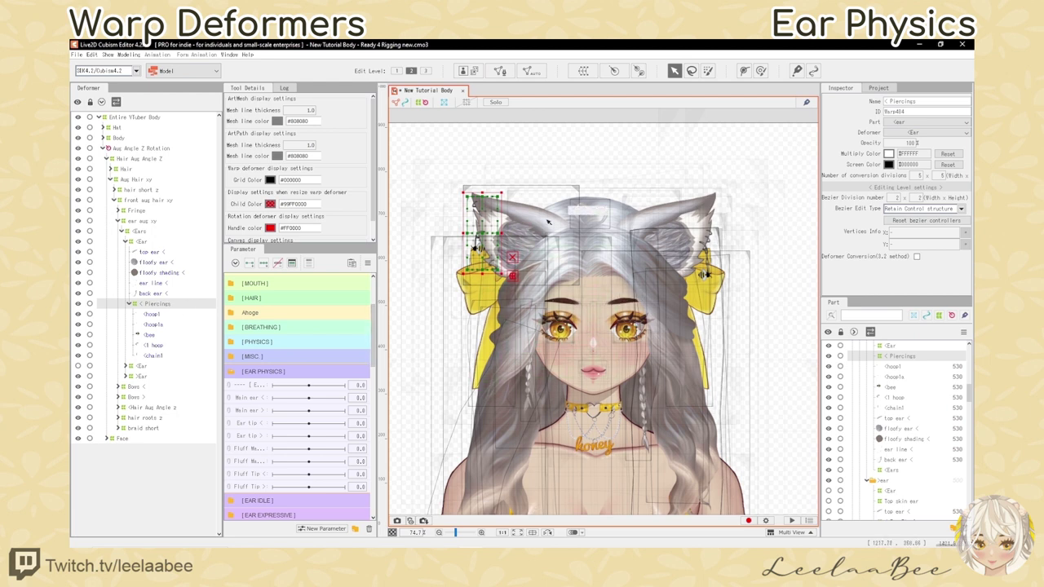
Step: Try moving the floofy ear and back ear meshes aside, and undo the moves
left_click(167, 263)
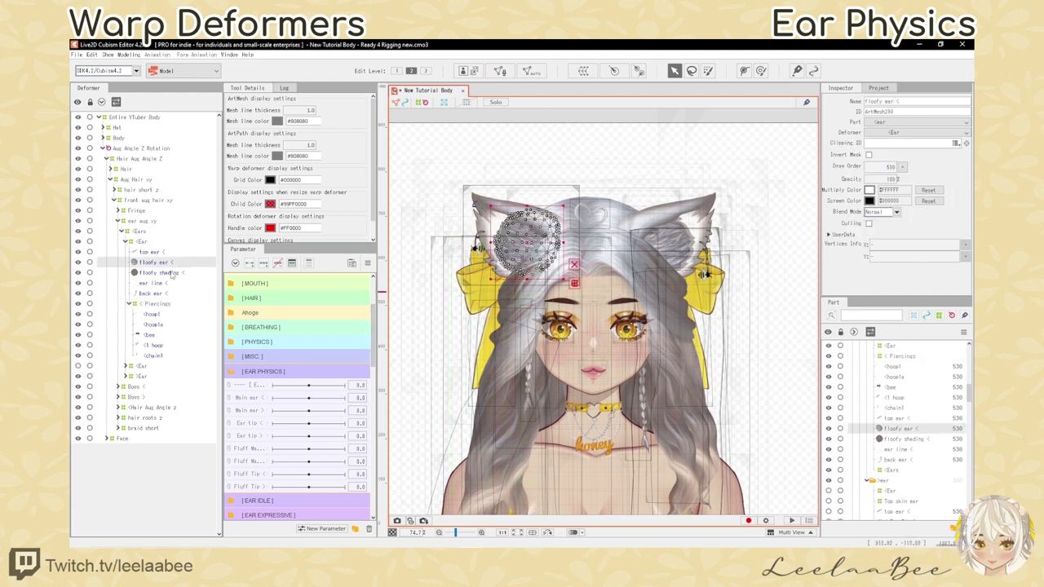
mouse_move(526, 242)
left_mouse_down()
mouse_move(442, 261)
mouse_move(512, 243)
mouse_move(443, 245)
left_mouse_up()
left_click(523, 238)
left_click(163, 263)
left_click(152, 294)
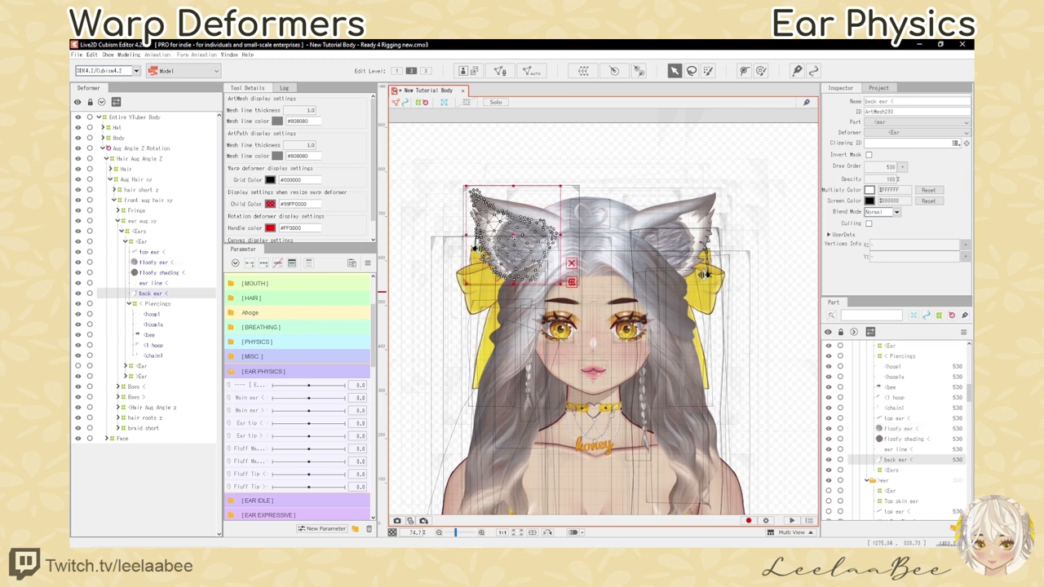
left_click_drag(514, 237, 456, 234)
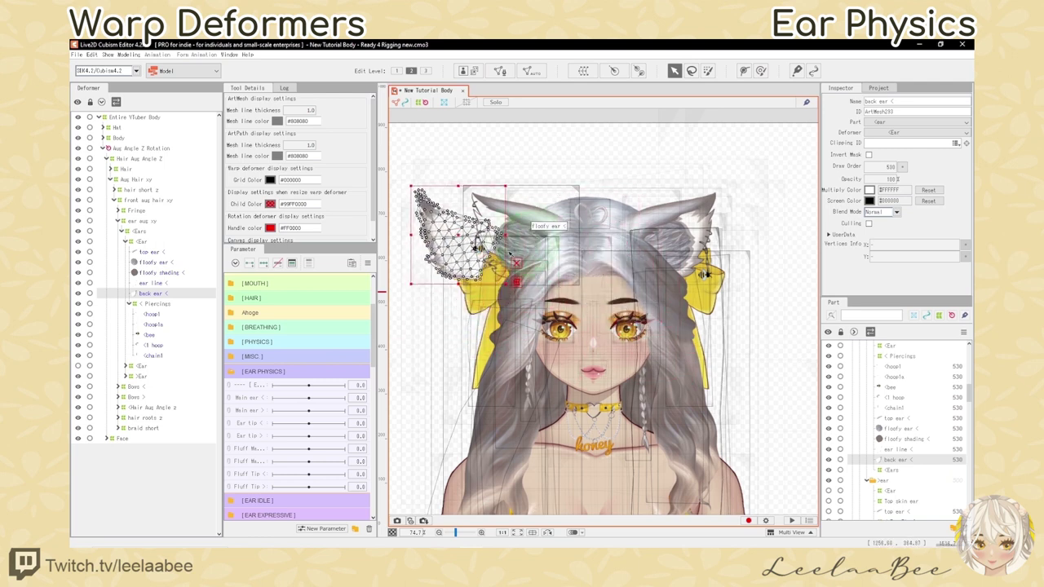
key("ctrl+z")
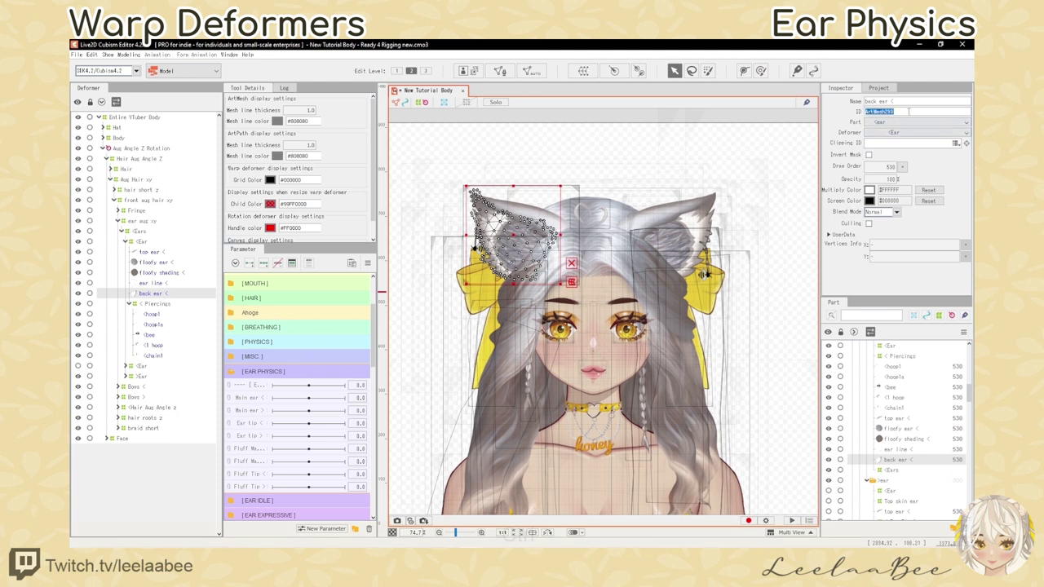
Step: Copy the back ear mesh's ID and paste it as the Clipping ID of the floofy ear and floofy shading meshes
key("ctrl+c")
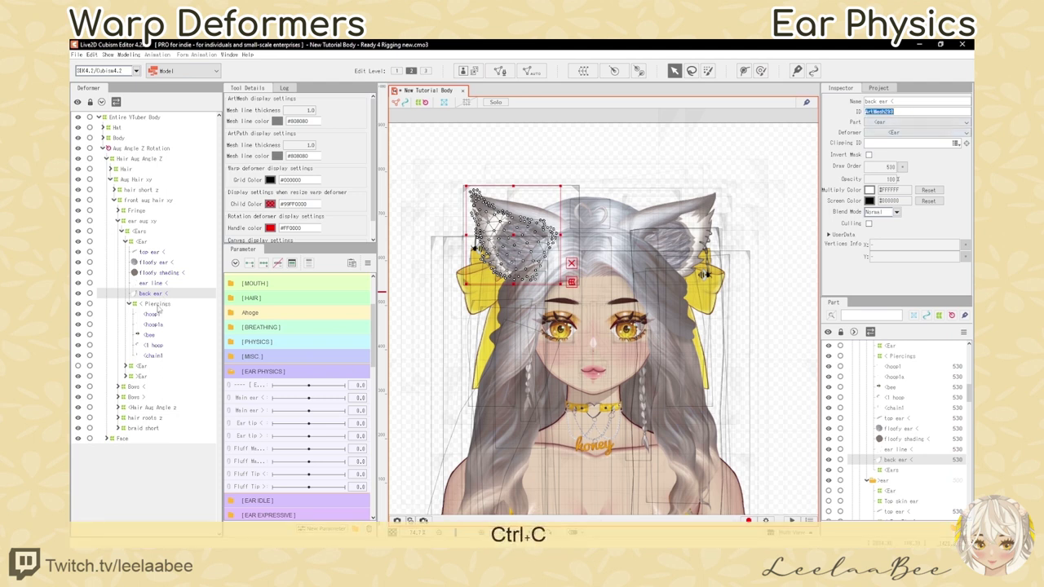
left_click(167, 273)
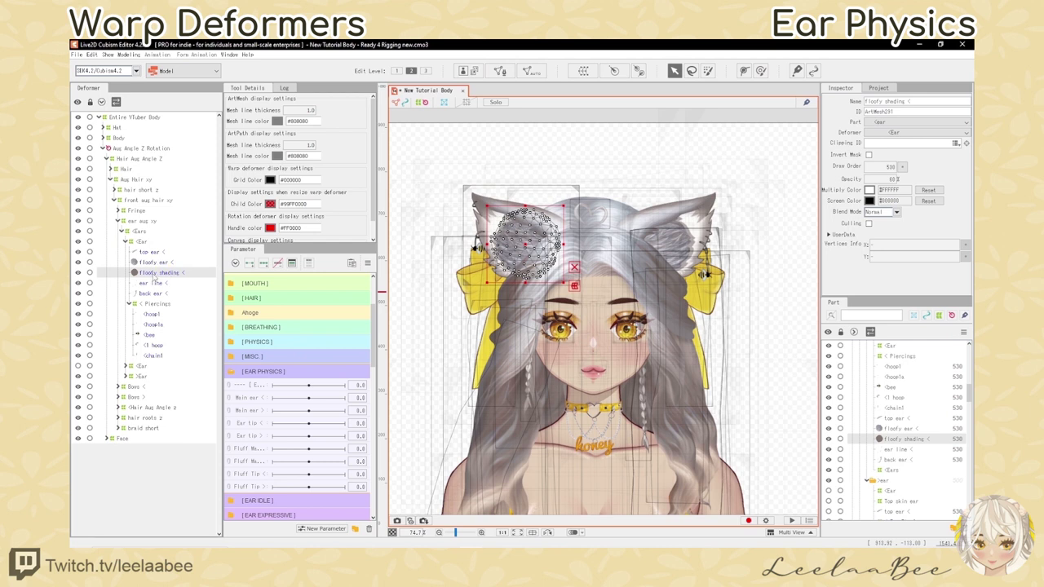
left_click(153, 262)
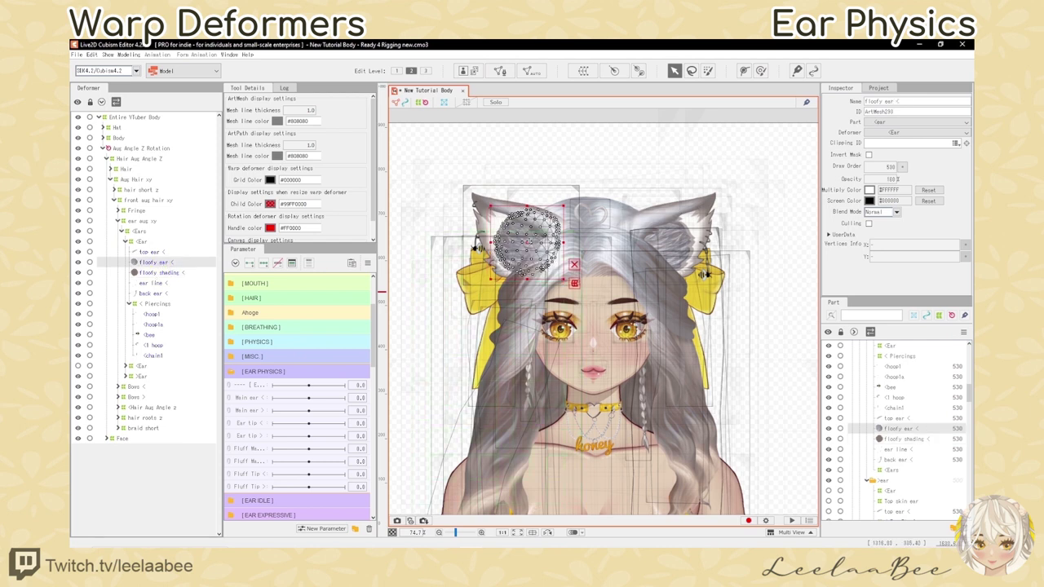
key("ctrl+z")
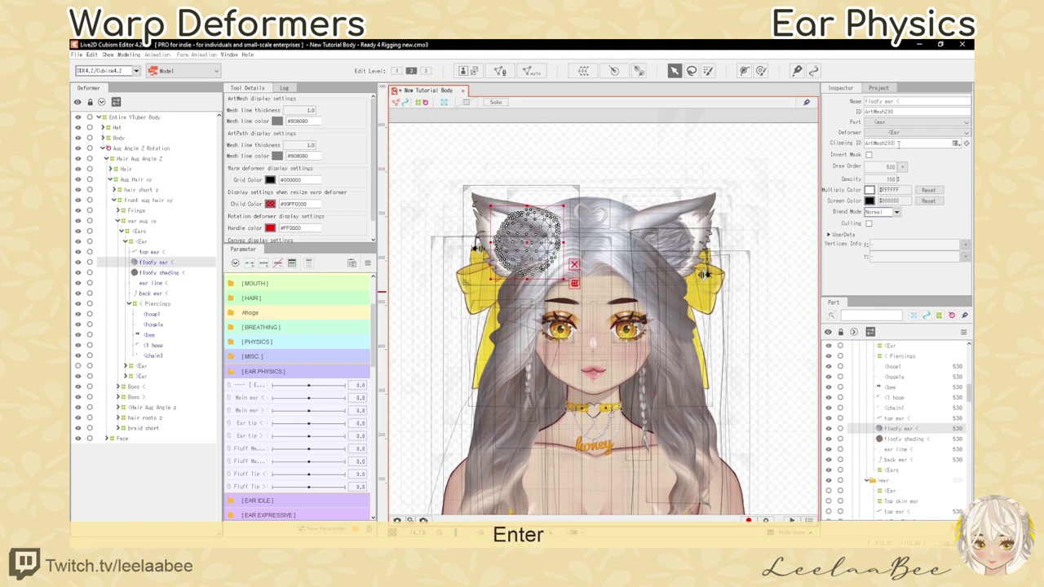
left_click(157, 274)
key("ctrl+v")
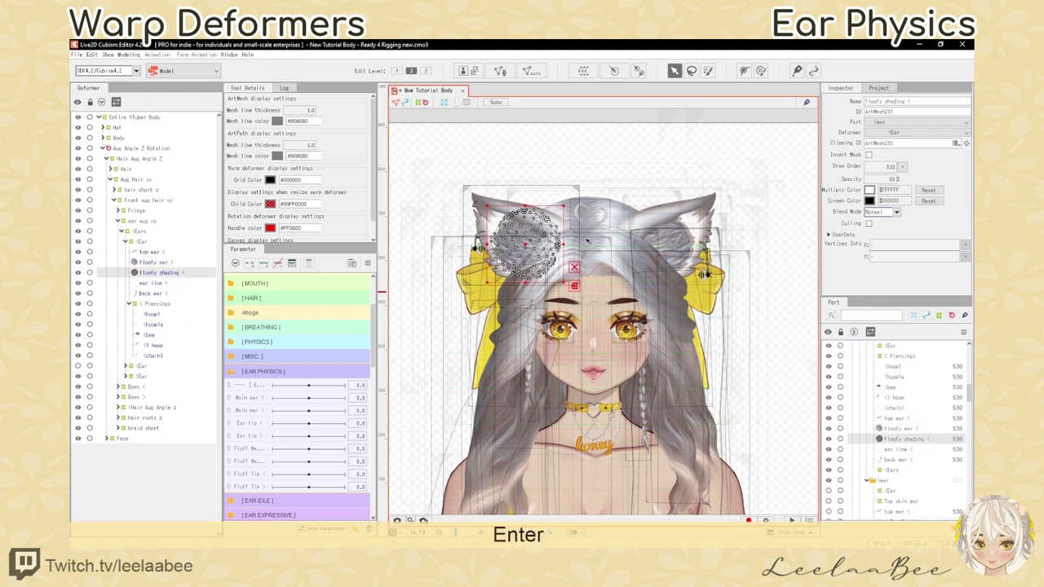
Step: Try shifting the floofy ear and floofy shading meshes sideways together to check their clipping
left_click(171, 263)
left_click(172, 274)
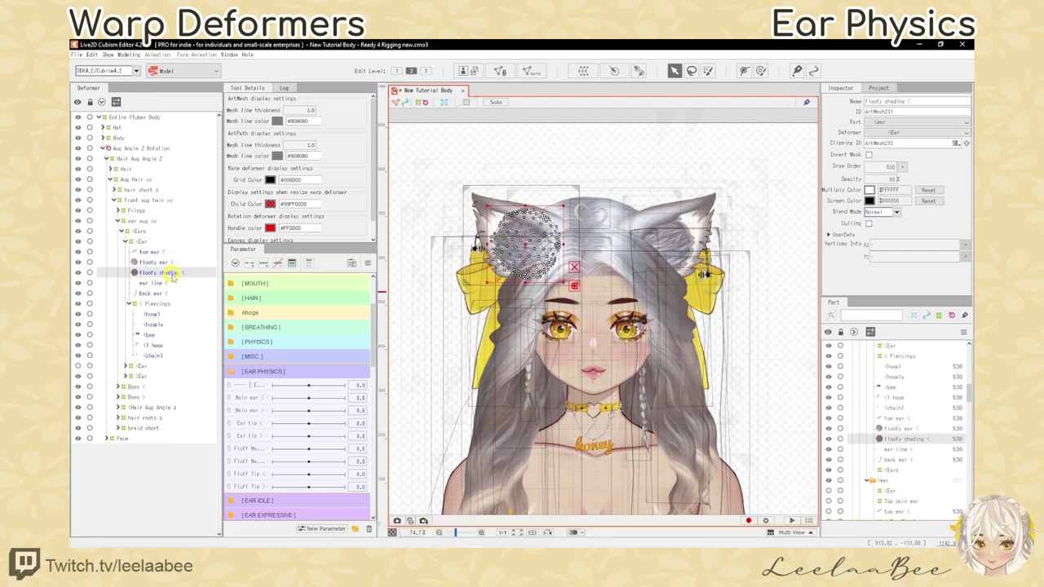
left_click(177, 264, "shift")
left_click_drag(525, 244, 493, 246)
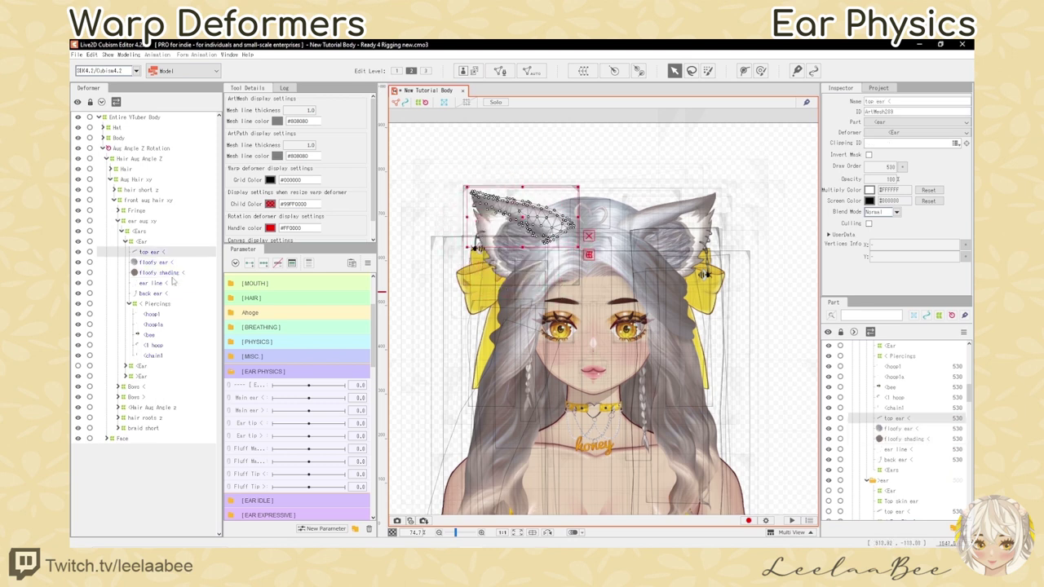
Step: Try moving the top ear, ear line and back ear meshes without the piercings, and undo the move
left_click(167, 284, "ctrl")
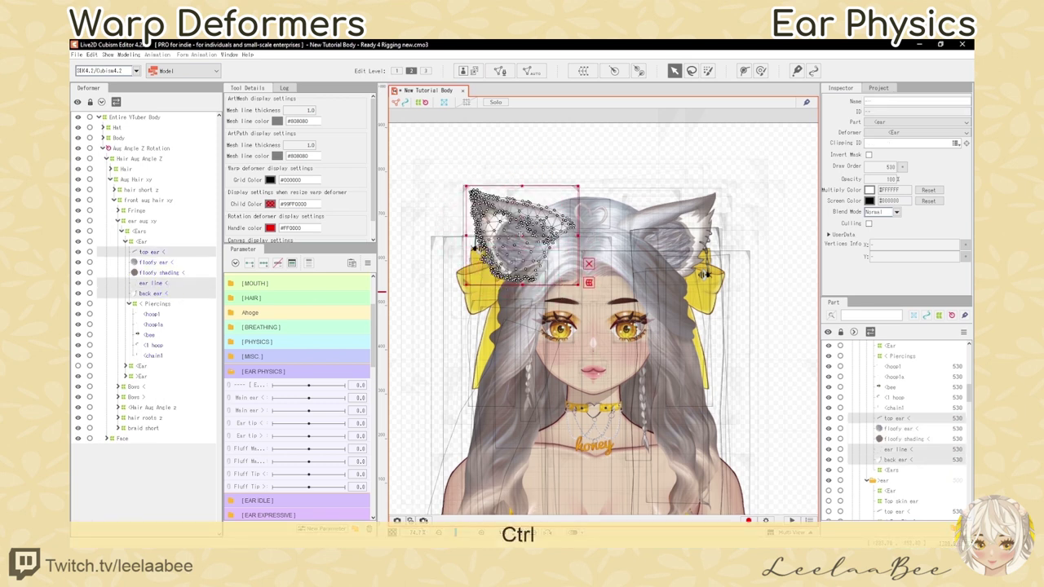
left_click_drag(519, 234, 474, 185)
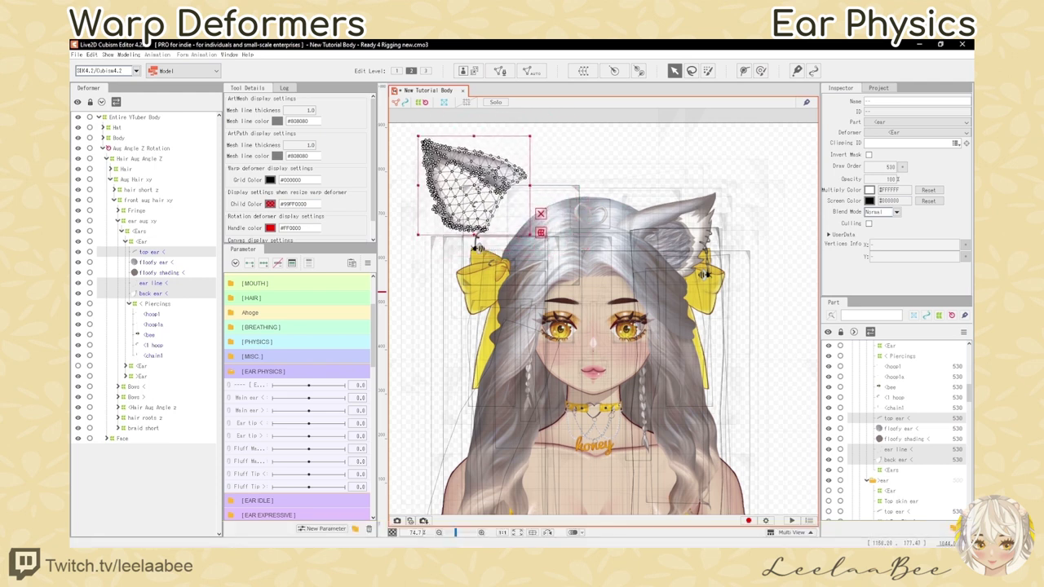
left_click_drag(478, 247, 592, 238)
key("ctrl+z")
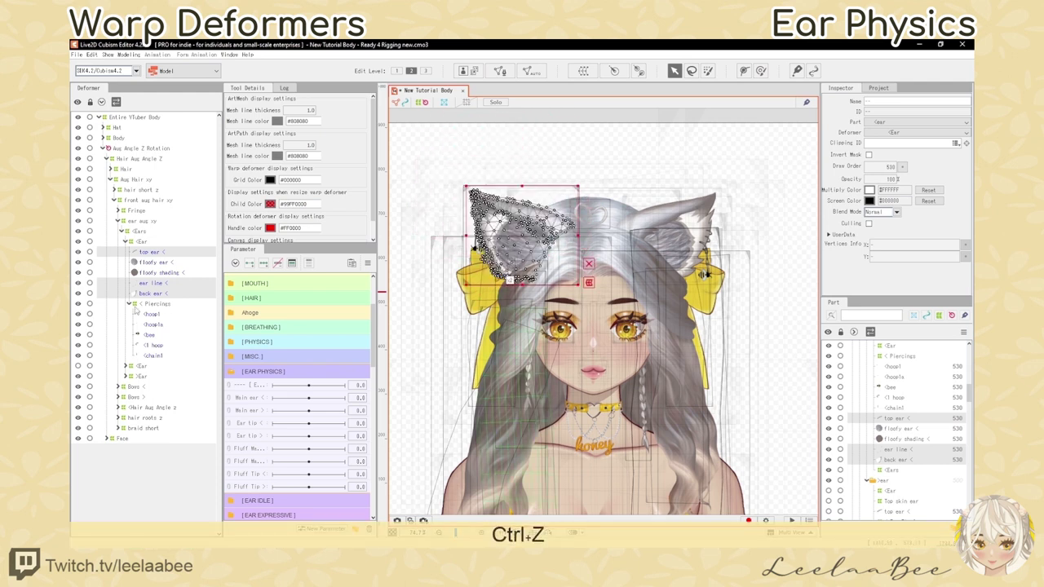
Step: Create a parent warp deformer named "< Ear Main" for the top ear, ear line and back ear meshes plus the Piercings deformer
left_click(196, 304)
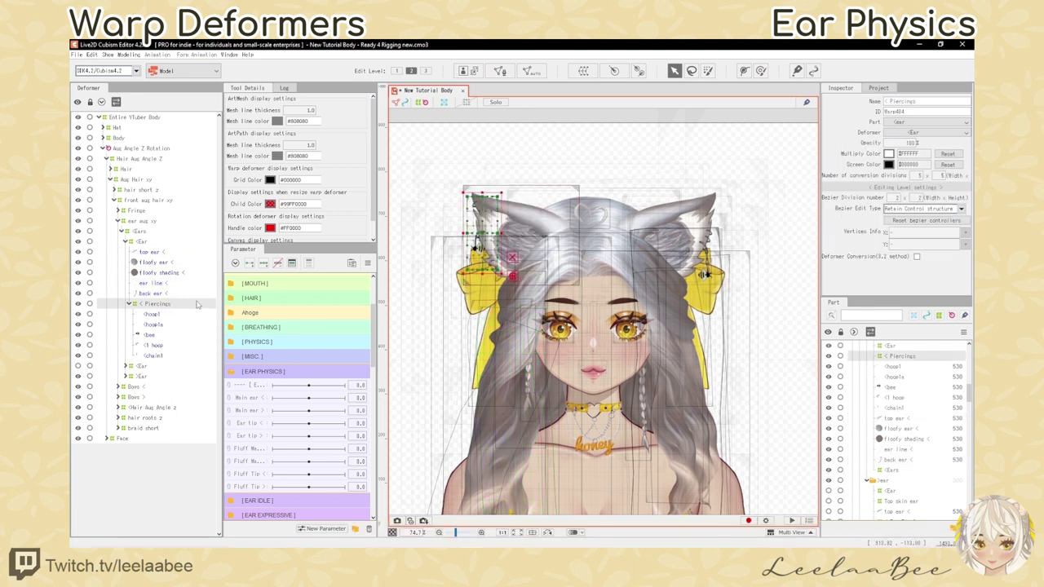
left_click(152, 295, "ctrl")
left_click(156, 286, "ctrl")
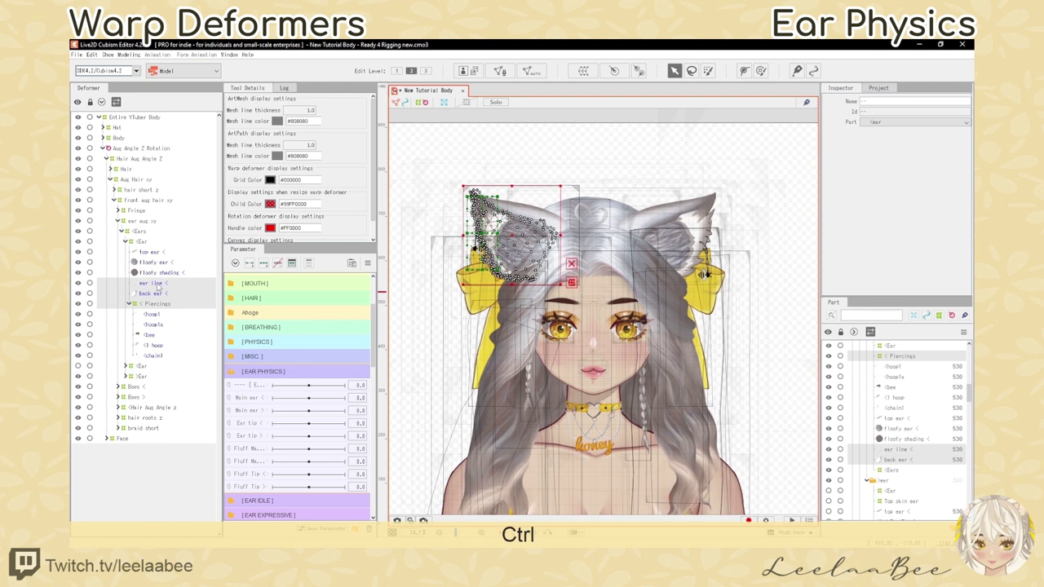
left_click(157, 253, "ctrl")
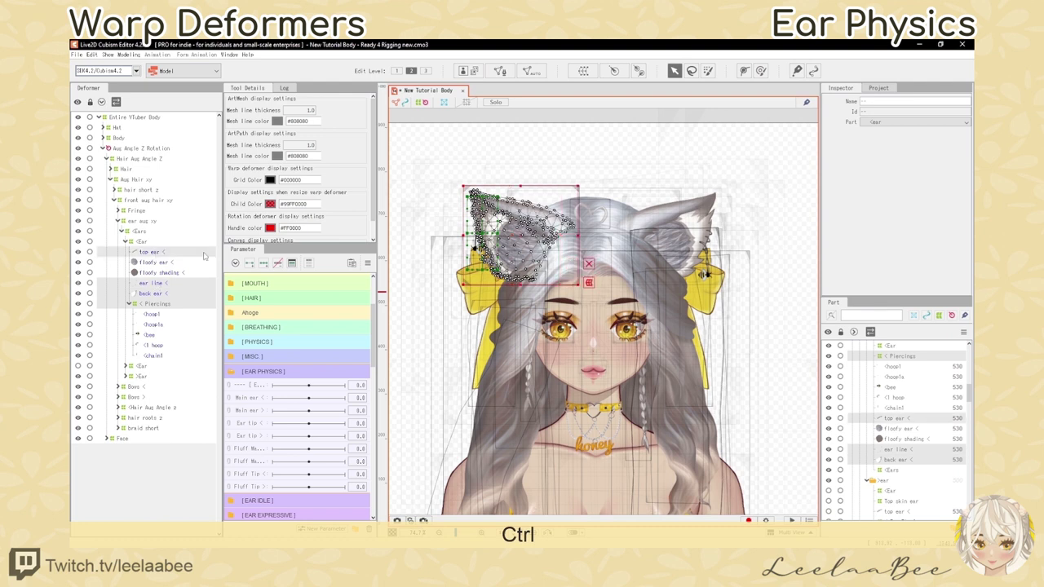
left_click_drag(514, 232, 510, 235)
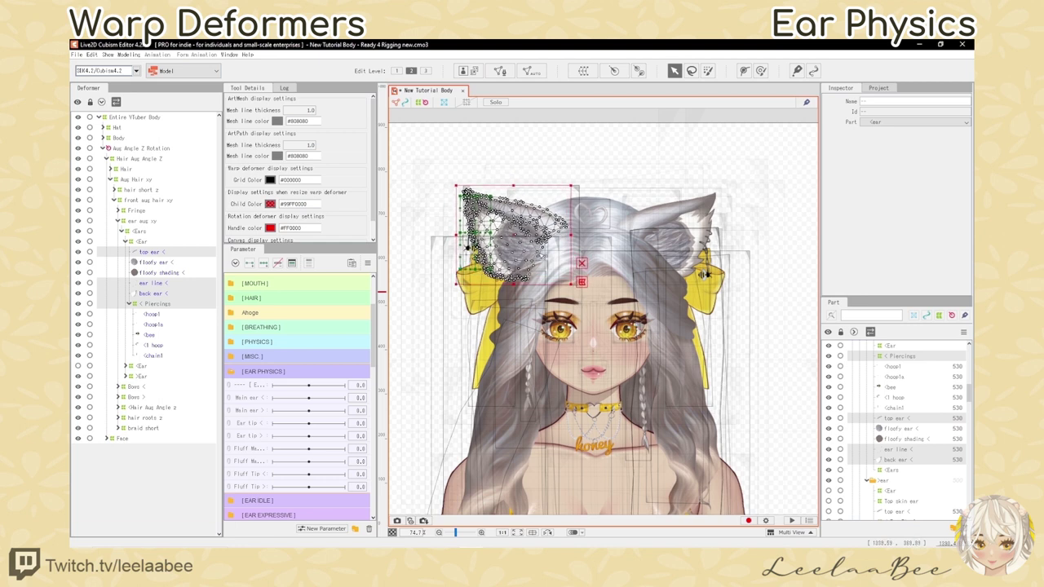
key("ctrl+z")
left_click(584, 71)
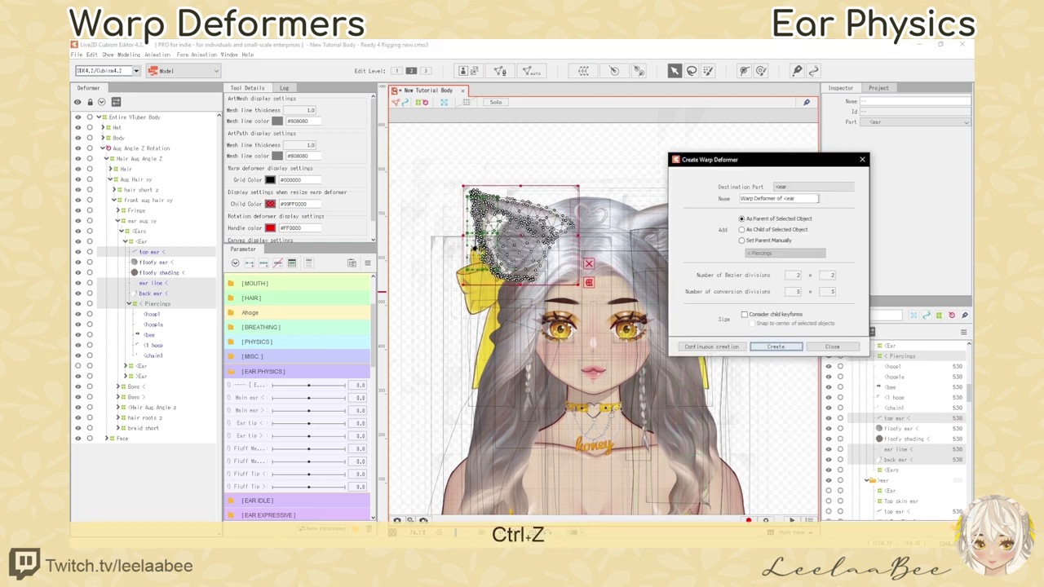
type("<Ear Main")
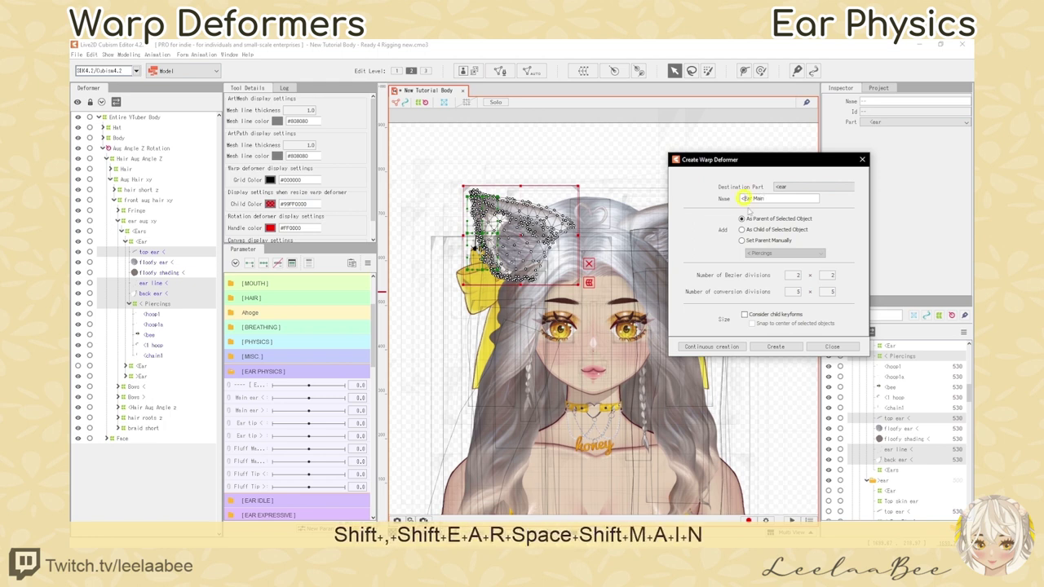
left_click(790, 349)
Step: Create a parent warp deformer named "< Ear Floof" for the floofy ear and floofy shading meshes
left_click(159, 253)
left_click(159, 263, "shift")
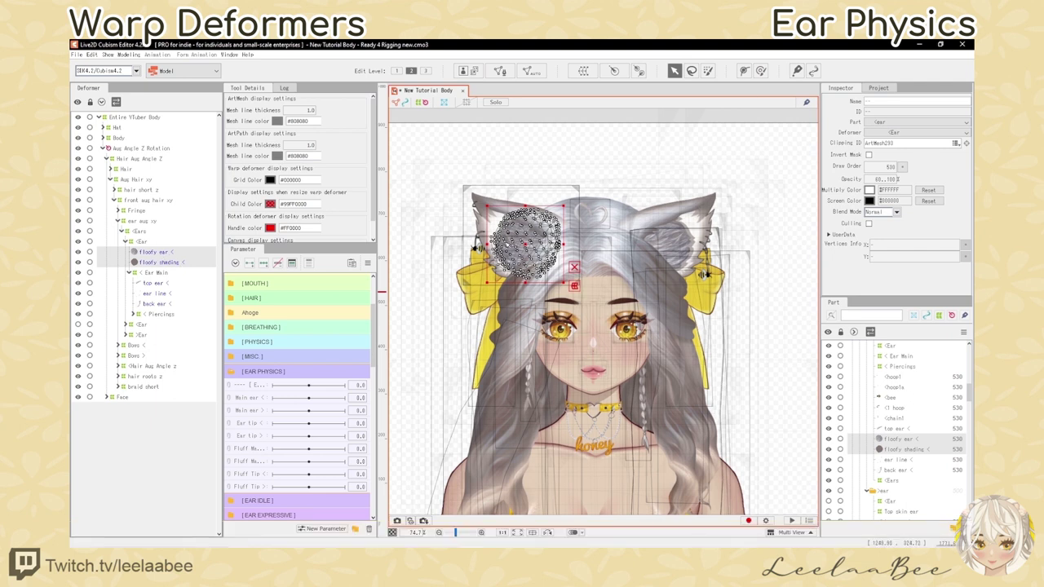
left_click(583, 72)
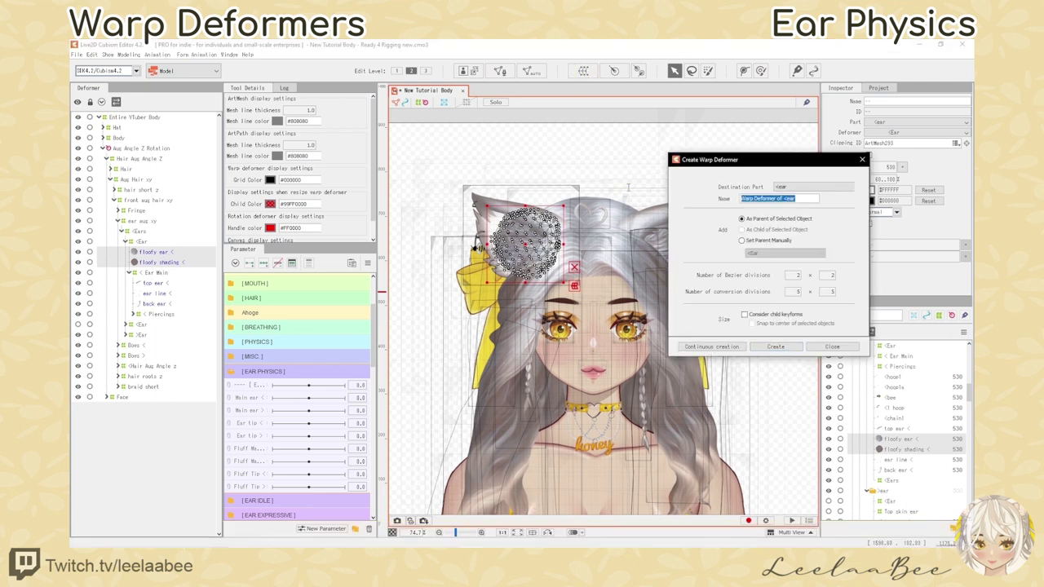
type("< Ear Flo")
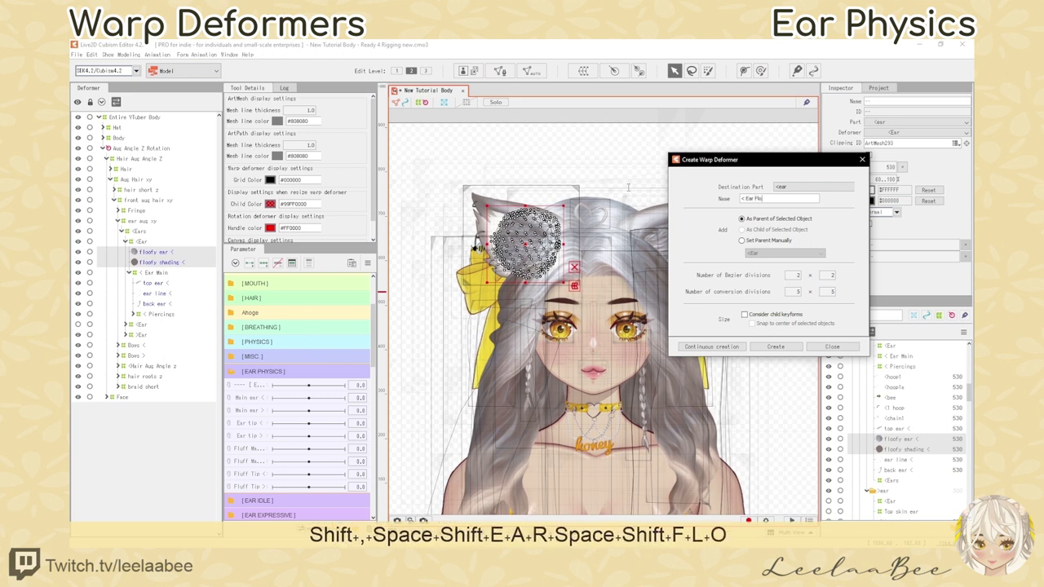
type("ofd")
key("BackSpace")
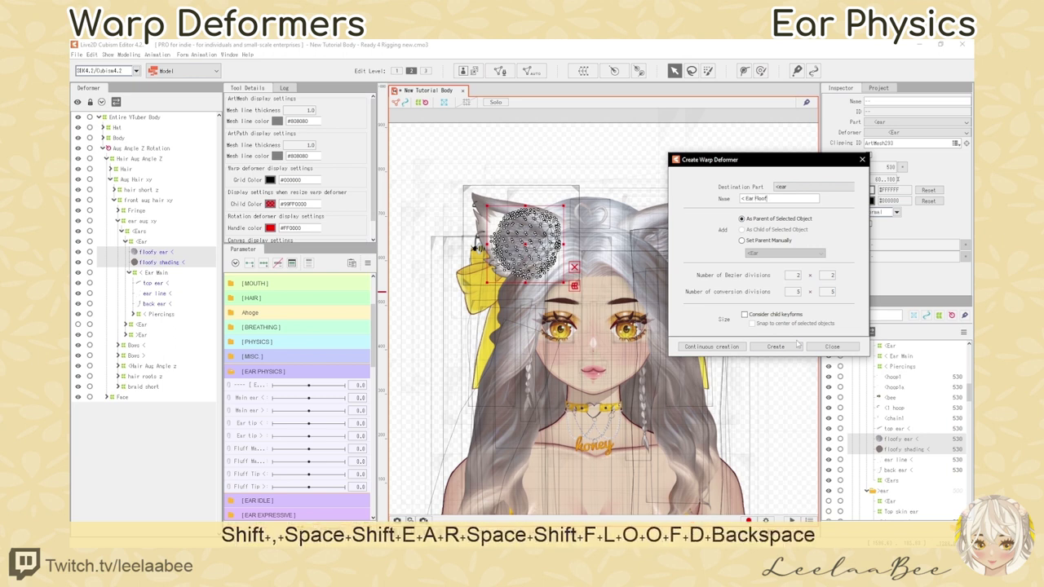
left_click(802, 347)
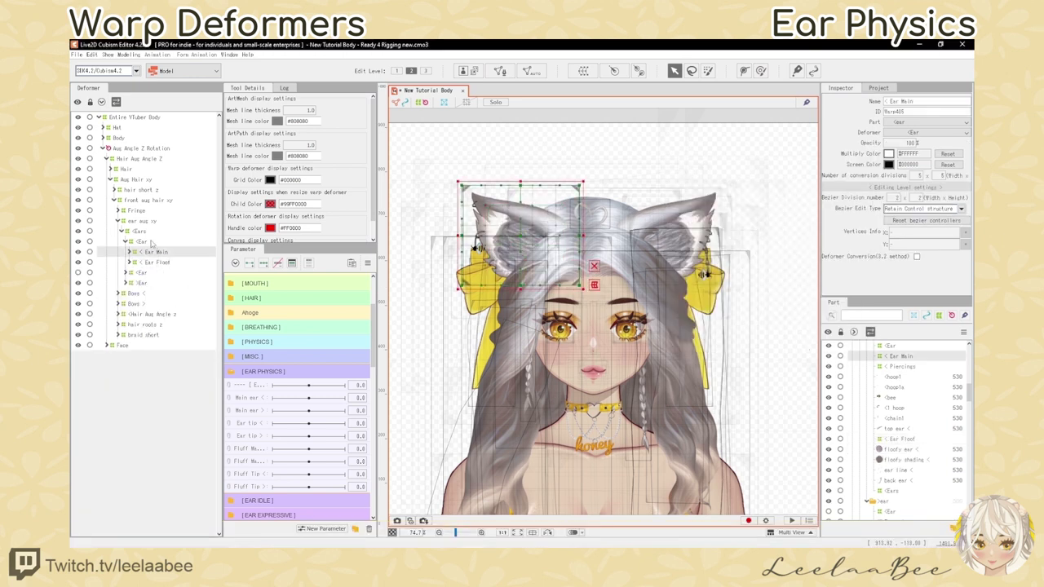
Step: Try moving the <Ear, < Ear Floof and < Ear Main deformers one at a time, undoing each move
left_click(147, 242)
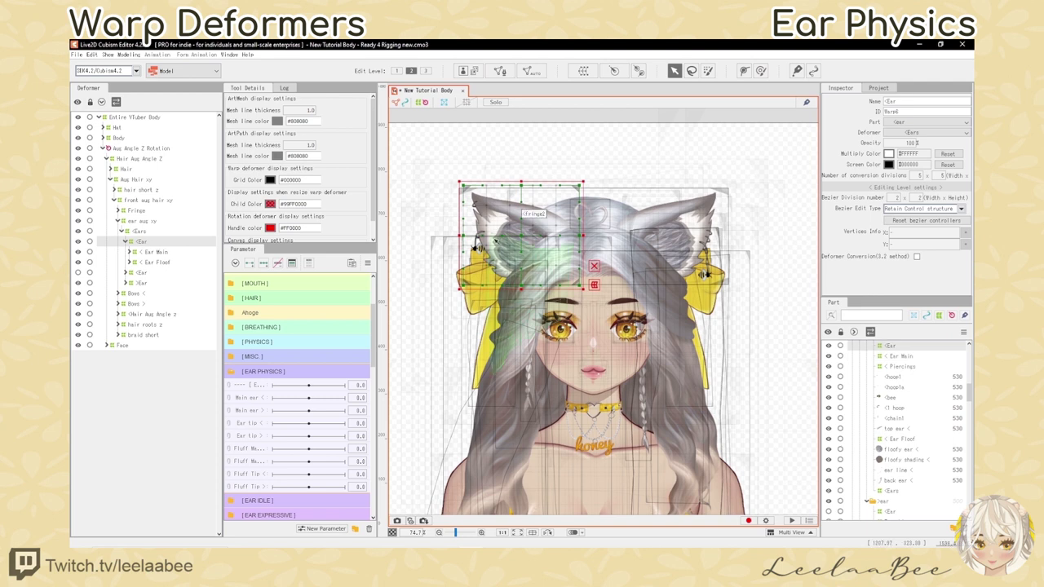
left_click_drag(523, 235, 506, 195)
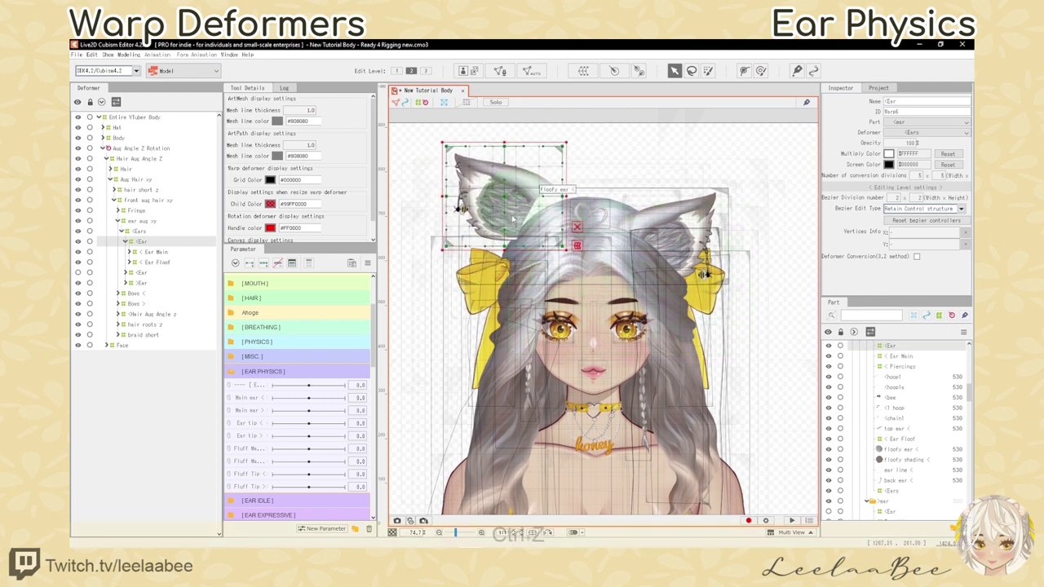
key("ctrl+z")
left_click(174, 263)
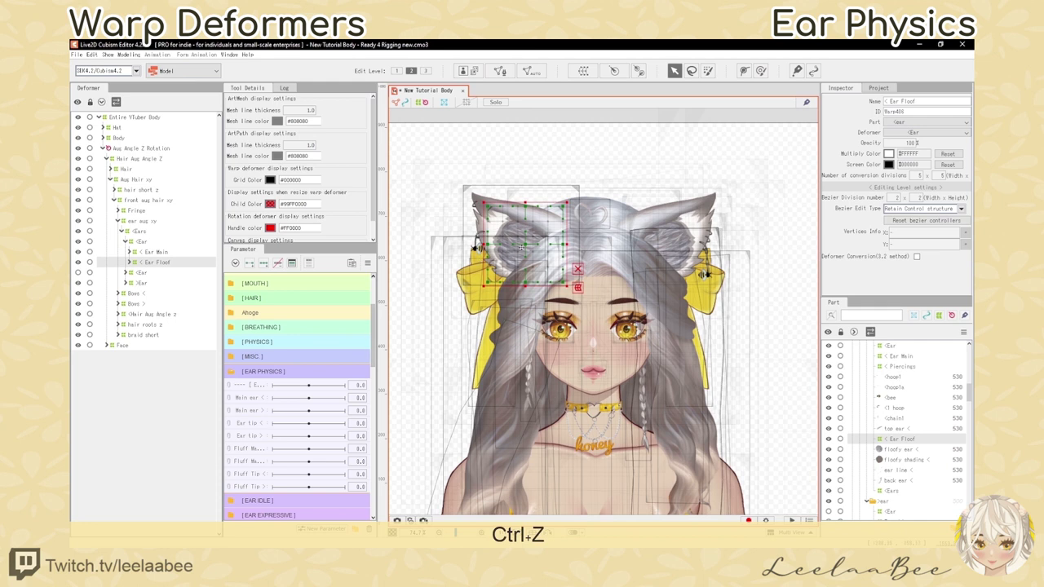
left_click_drag(521, 247, 495, 240)
key("ctrl+z")
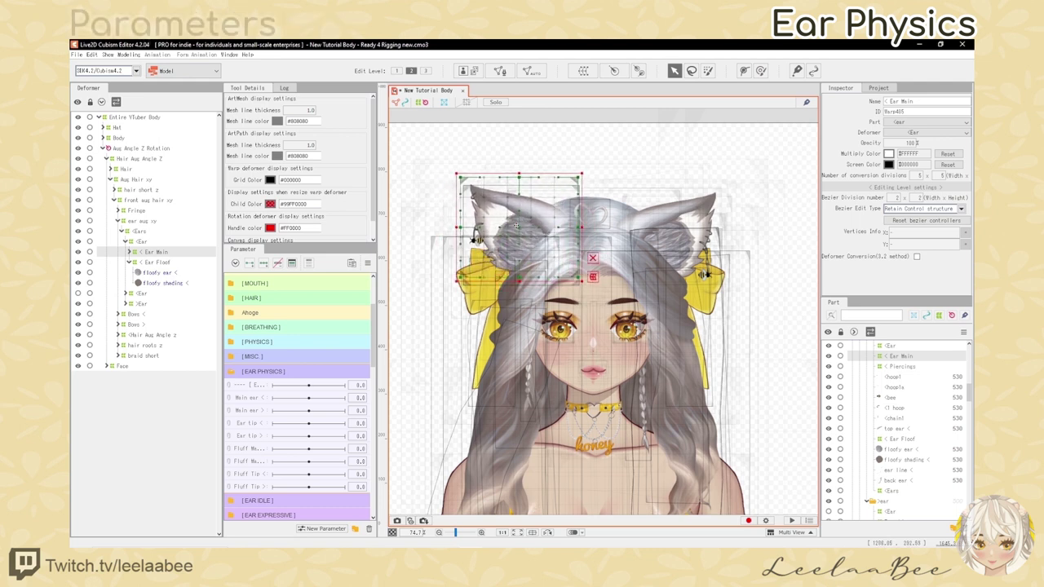
key("ctrl+z")
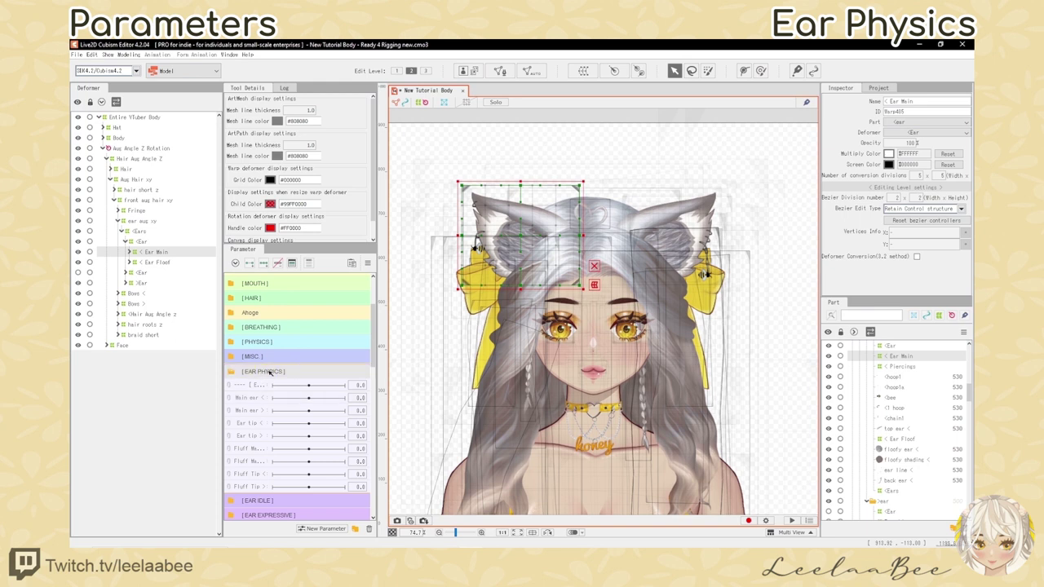
Step: Create a parameter folder directly below [ EAR IDLE ] and name it "[ EAR PHYSICS ]"
right_click(303, 502)
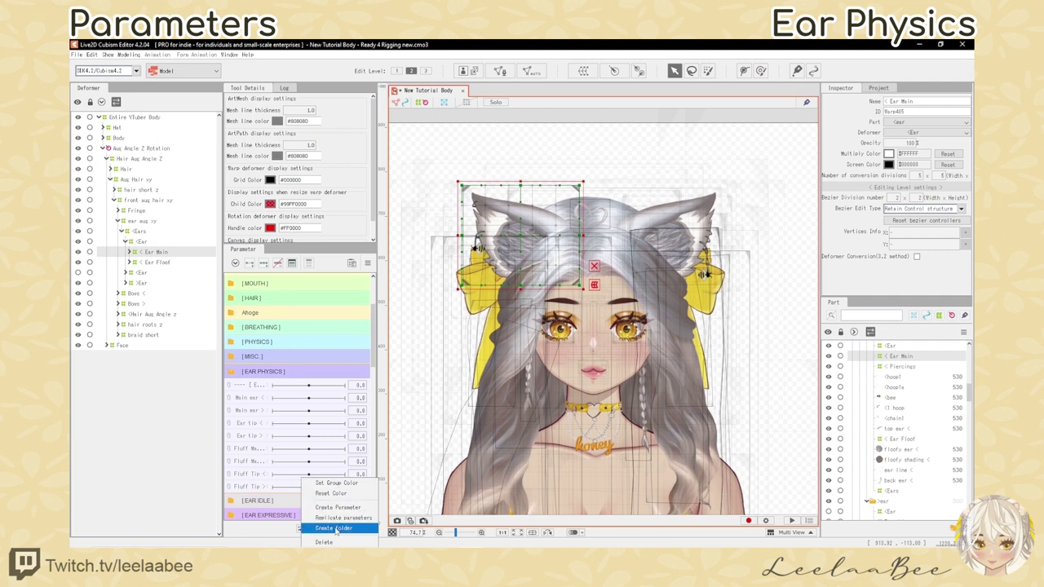
left_click(340, 528)
scroll(289, 495, "down", 1)
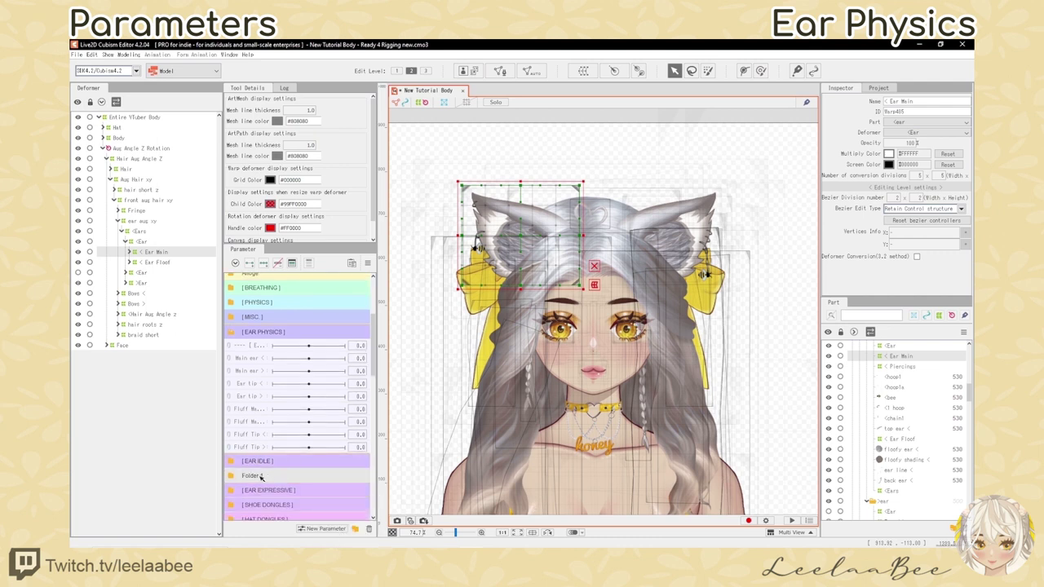
double_click(261, 479)
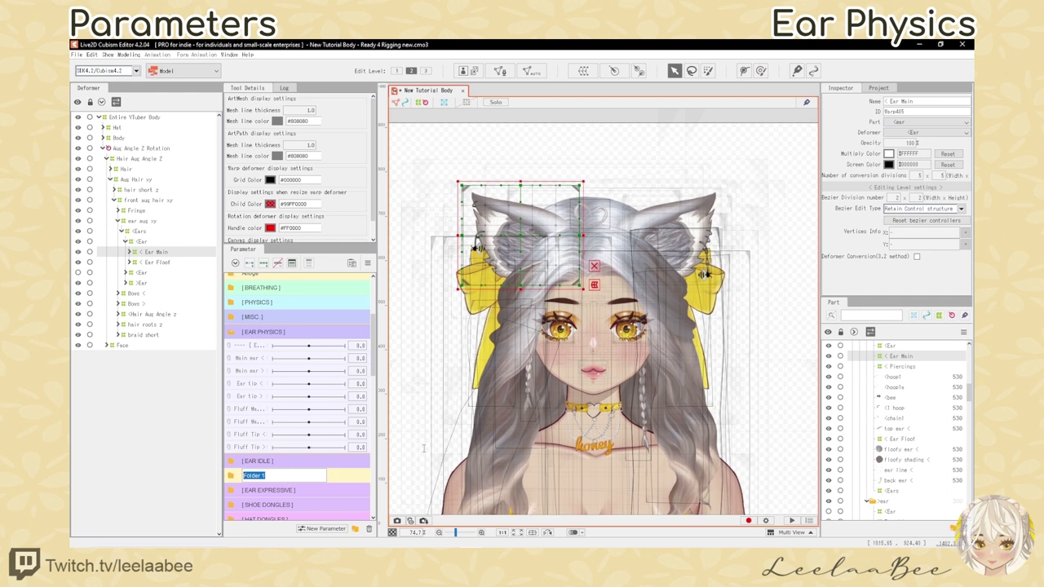
type("[")
type("EAR")
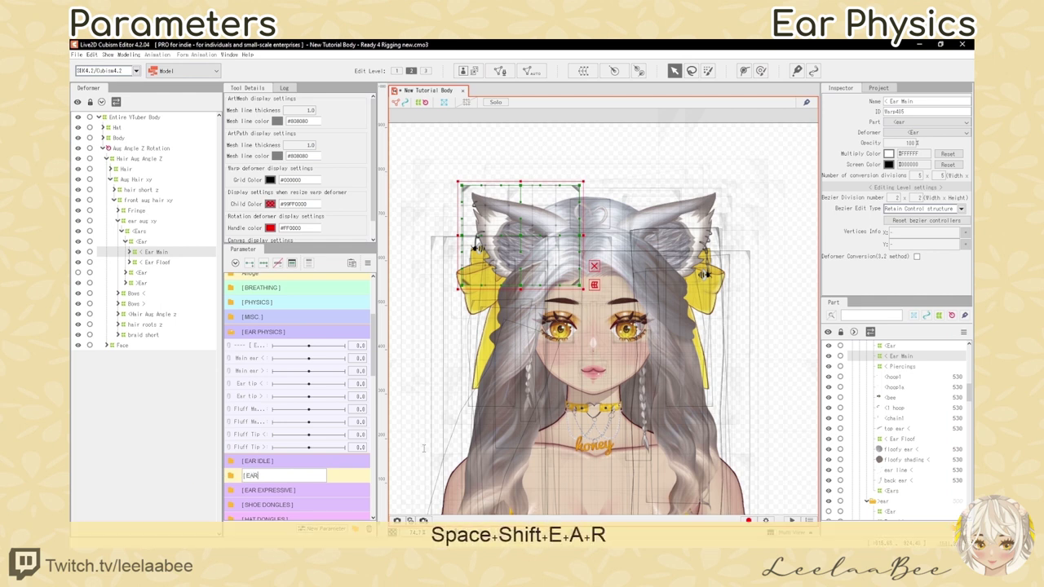
type(" PHYSICS ]")
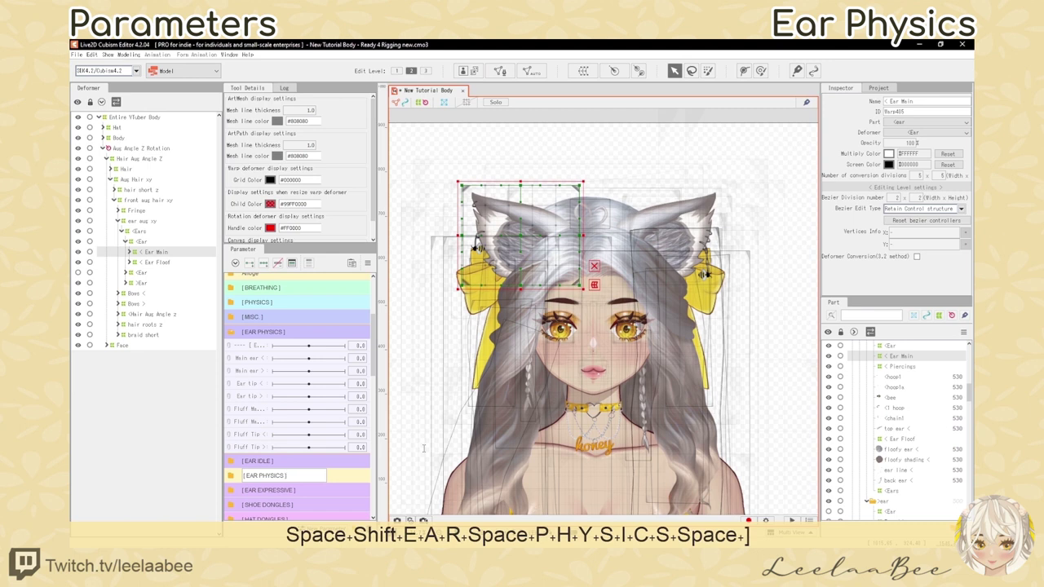
key("Return")
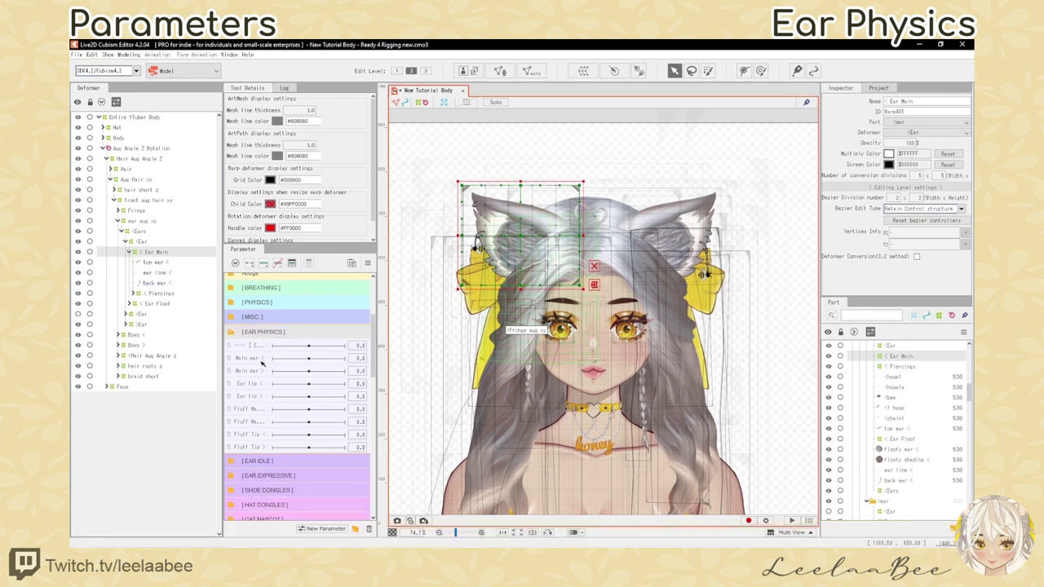
Step: Examine the name, ID and range settings of the Main ear < parameter, leaving them unedited
left_click(257, 447, "shift")
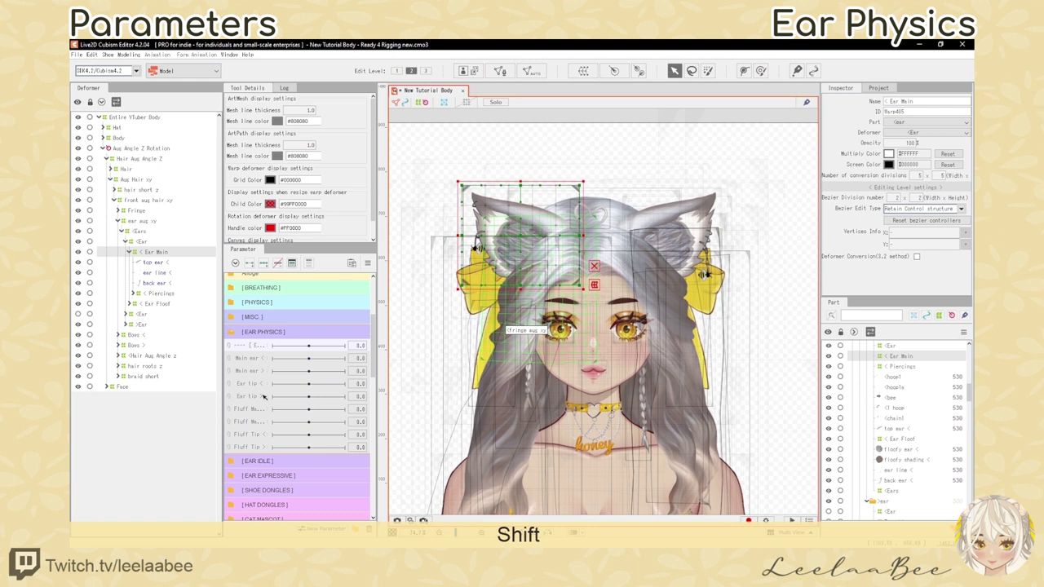
left_click(265, 360)
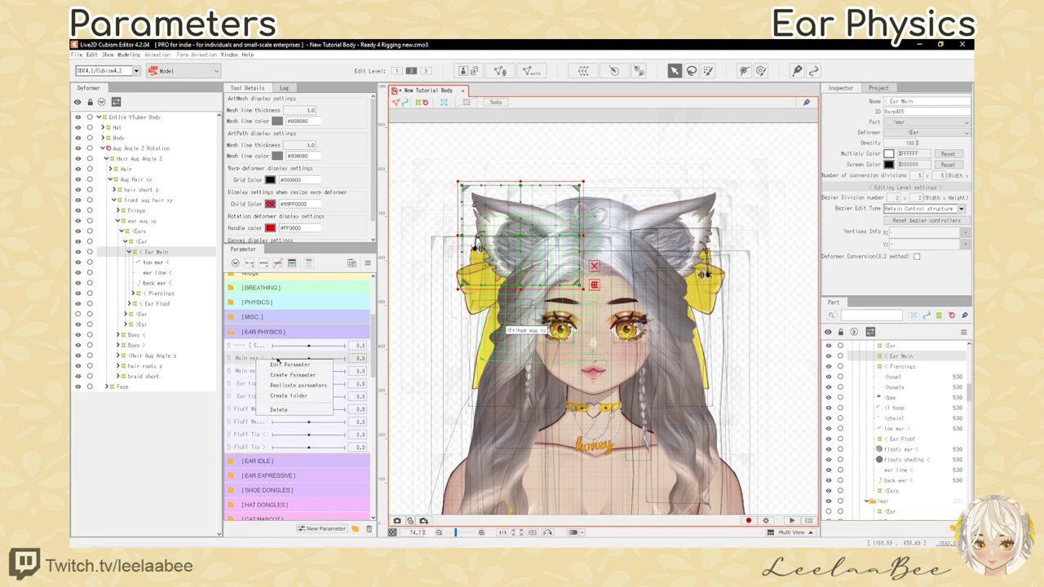
double_click(295, 363)
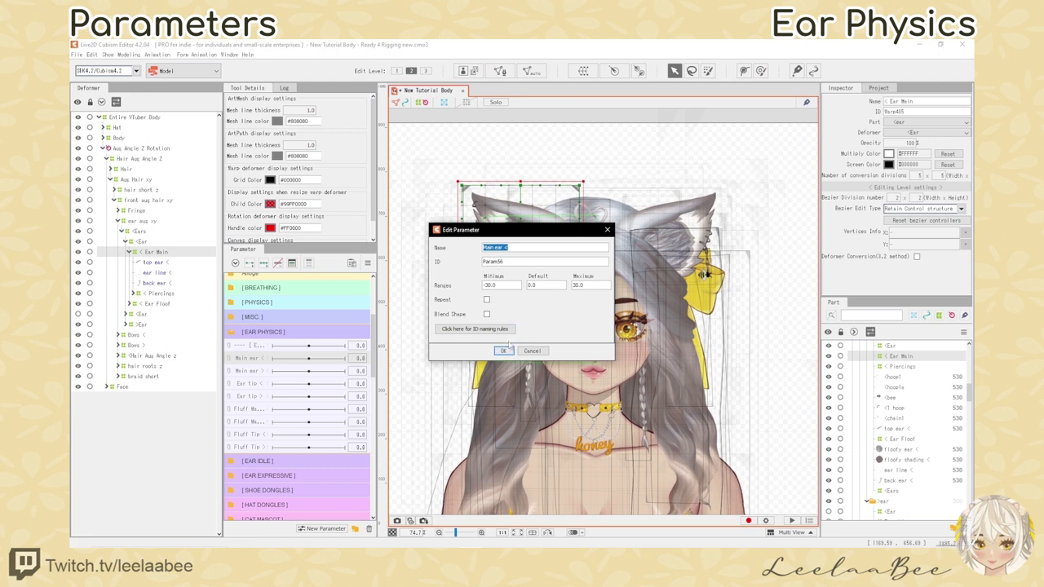
left_click(607, 229)
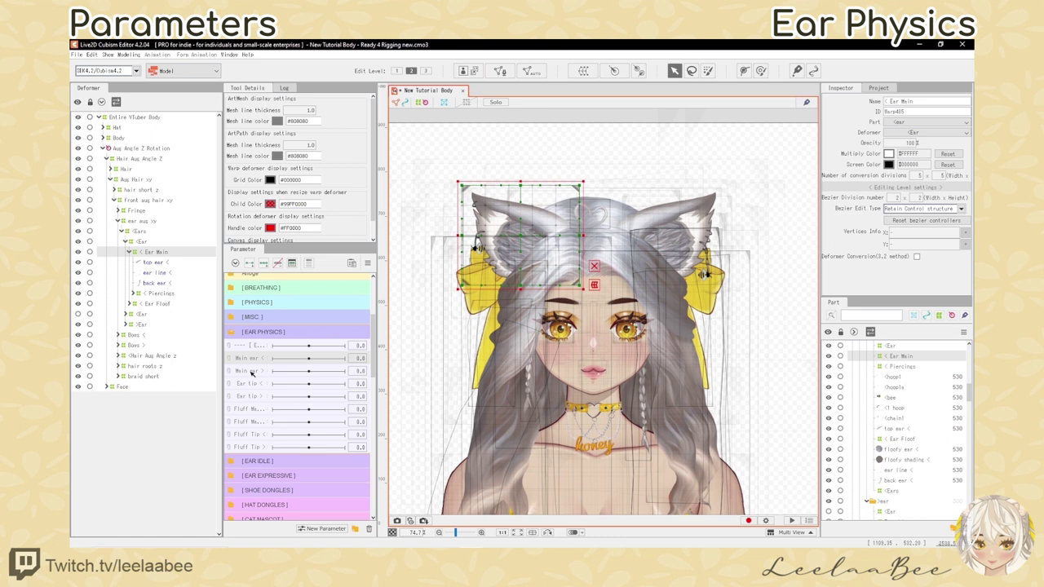
Step: Review the main ear, ear tip, fluff main and fluff tip parameters in the [ EAR PHYSICS ] folder
left_click(255, 448, "shift")
left_click(262, 360)
left_click(253, 388)
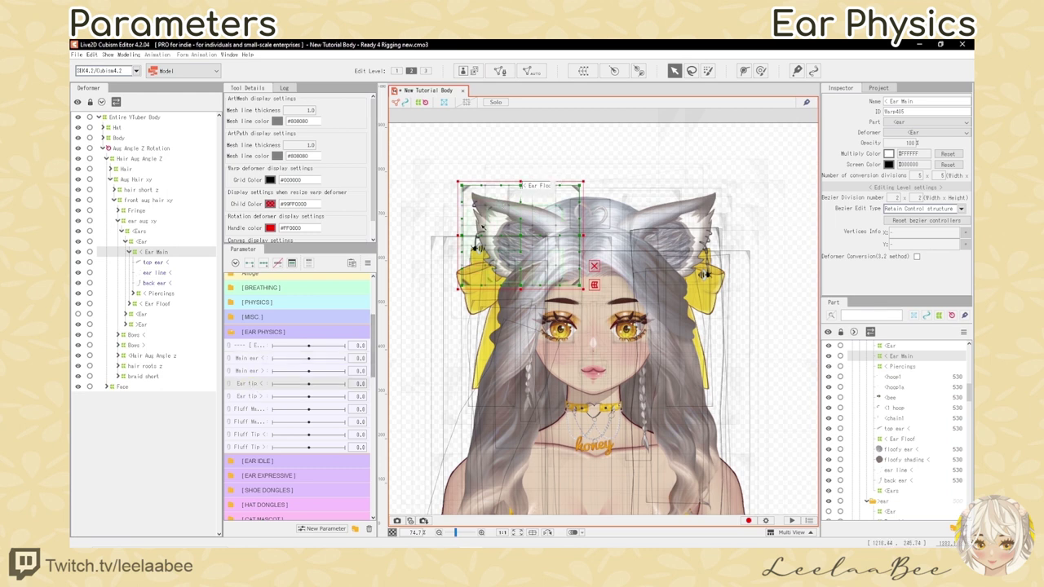
left_click(251, 410)
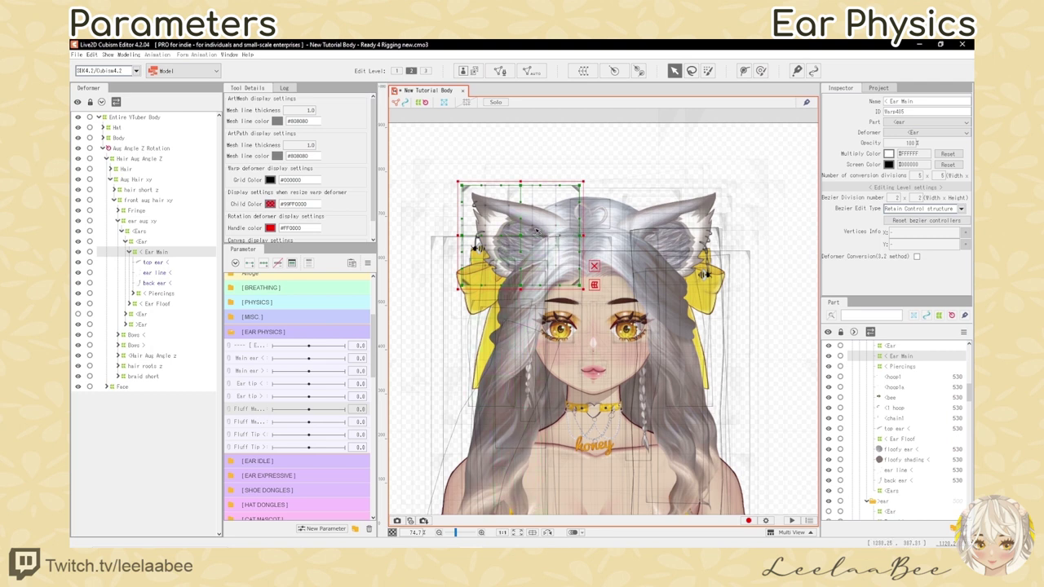
left_click(263, 436)
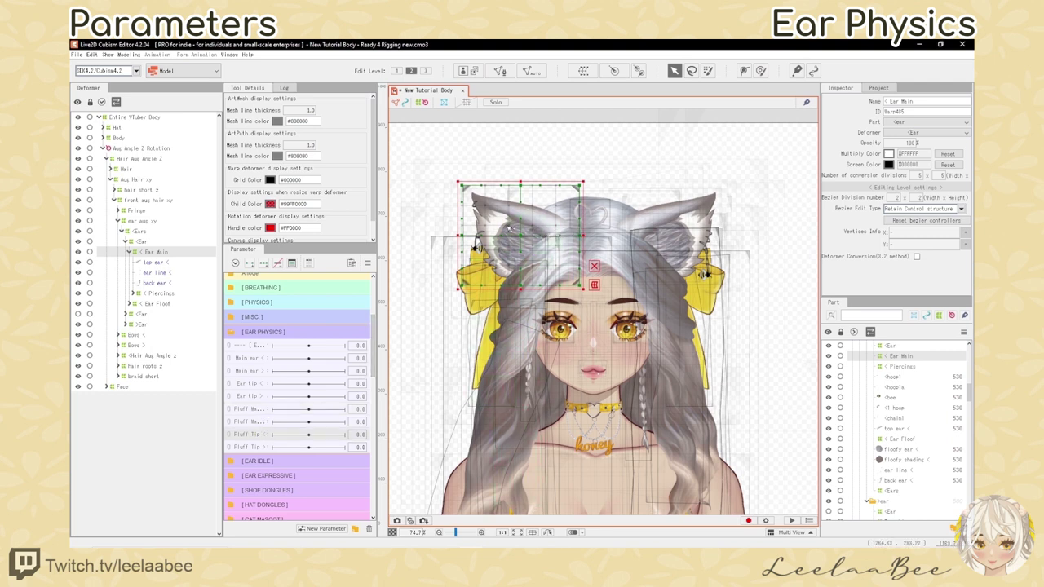
left_click(247, 358)
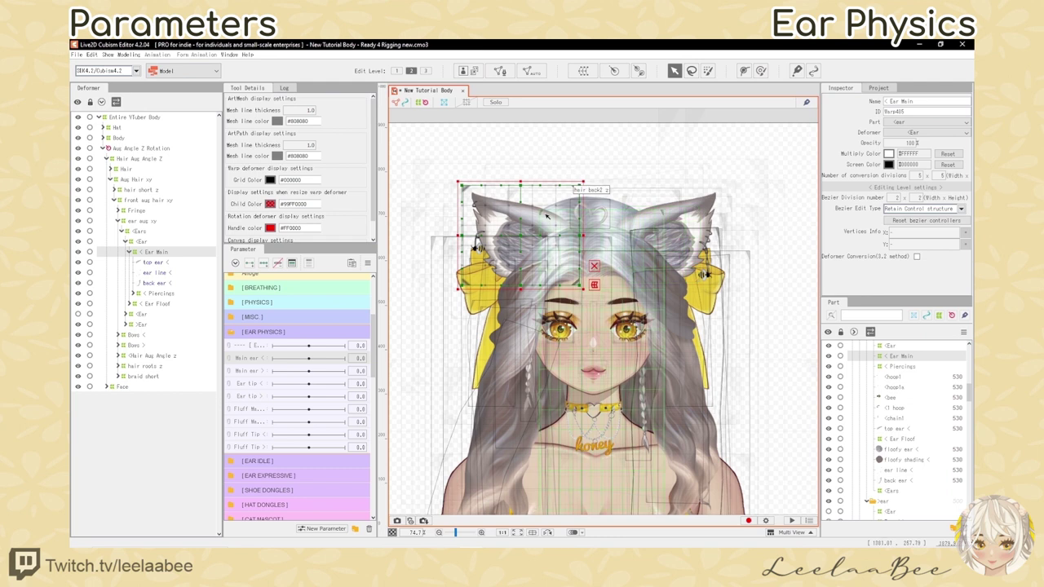
left_click(233, 370)
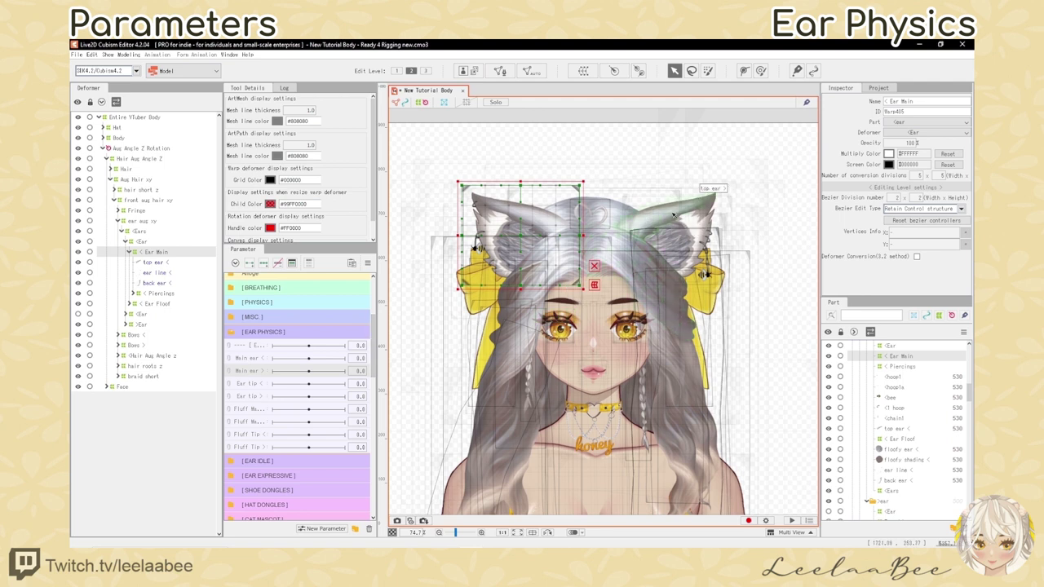
left_click(257, 384)
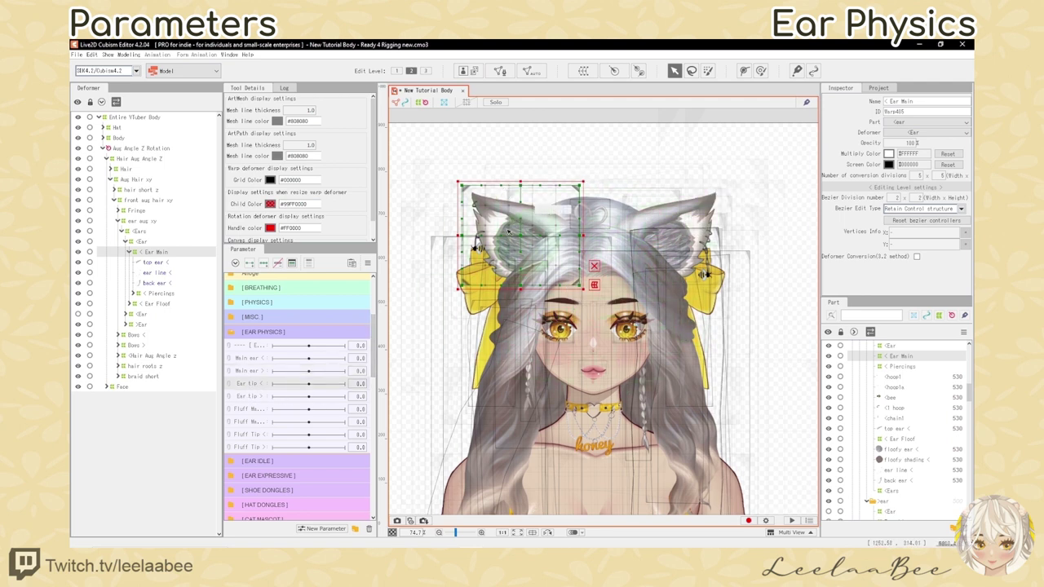
left_click(254, 398)
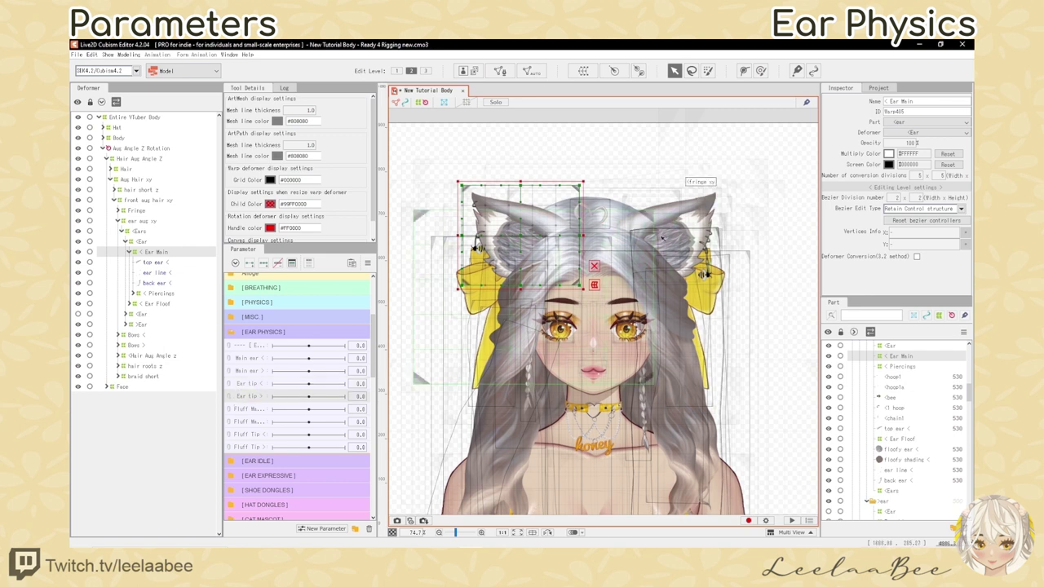
left_click(264, 410)
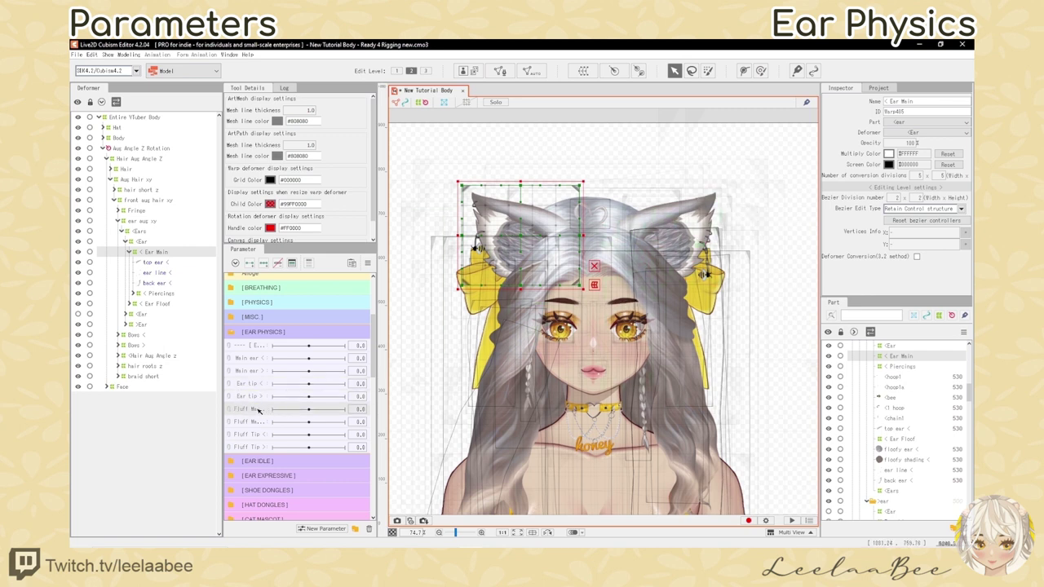
Step: Examine the settings of the Fluff Main <, Fluff Main >, Fluff Tip < and Fluff Tip > parameters in turn
right_click(258, 410)
left_click(282, 413)
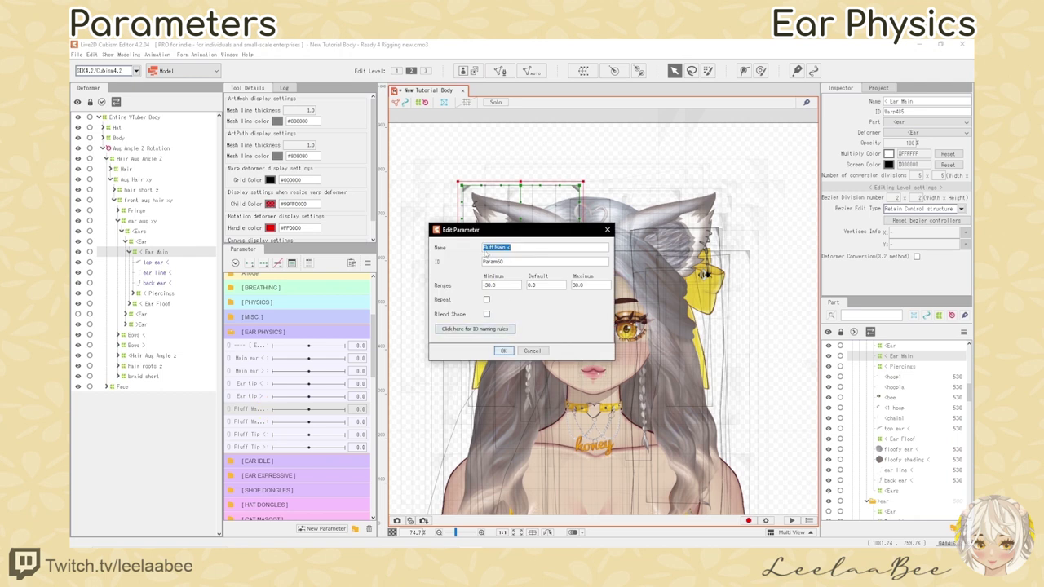
left_click(607, 229)
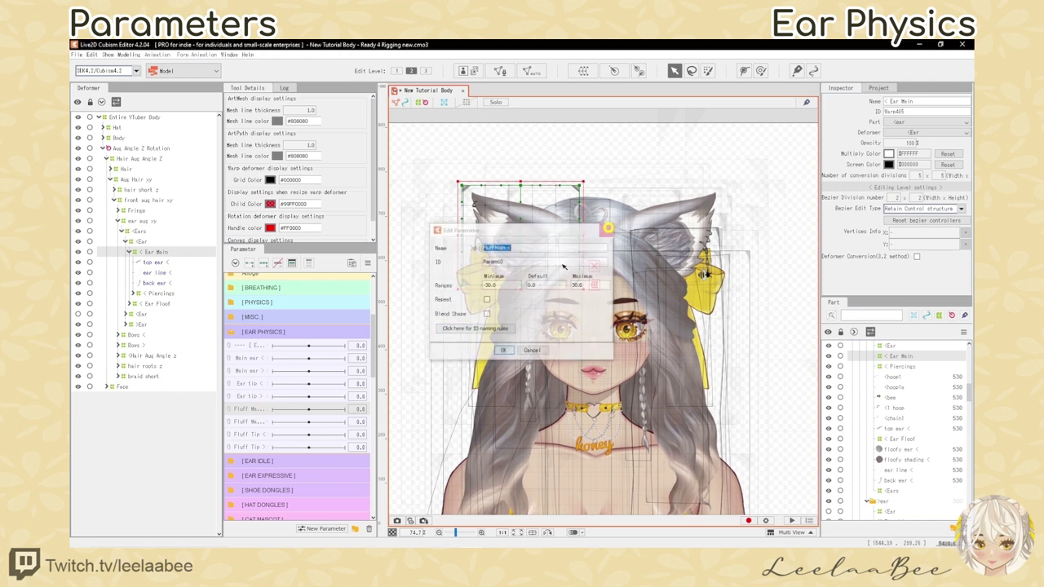
right_click(251, 422)
left_click(278, 428)
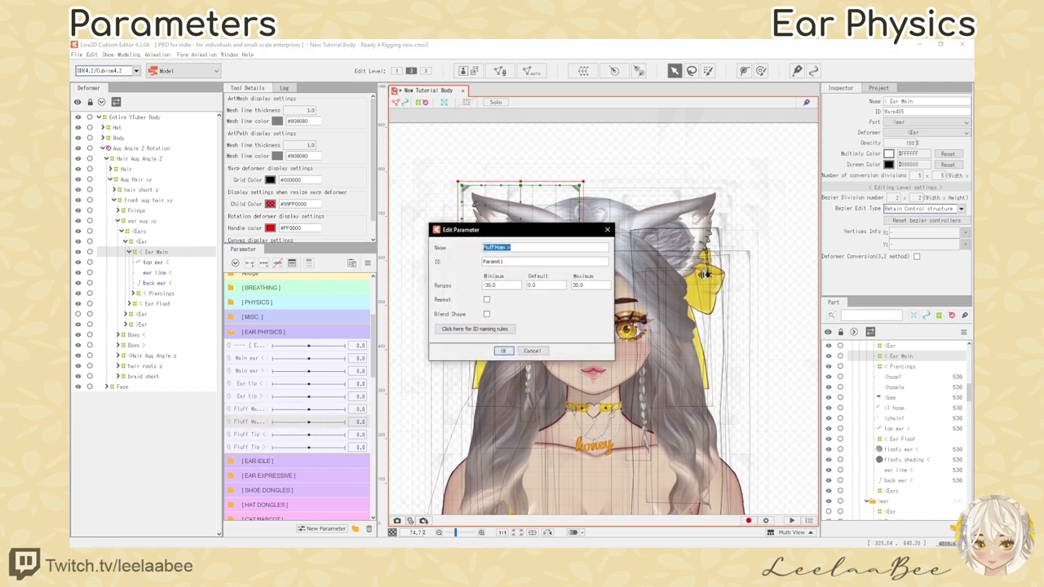
left_click(607, 229)
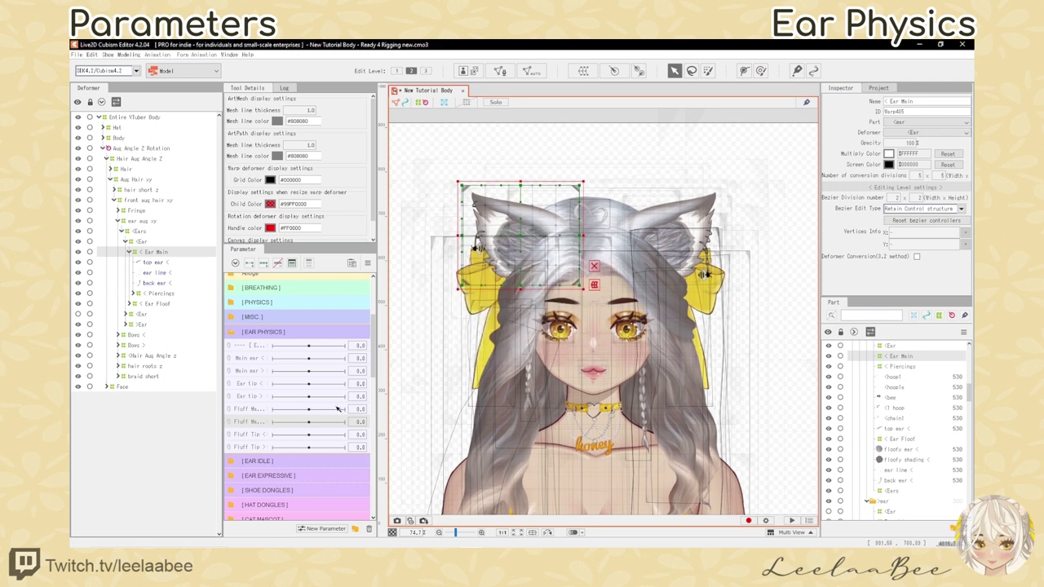
right_click(250, 434)
left_click(278, 439)
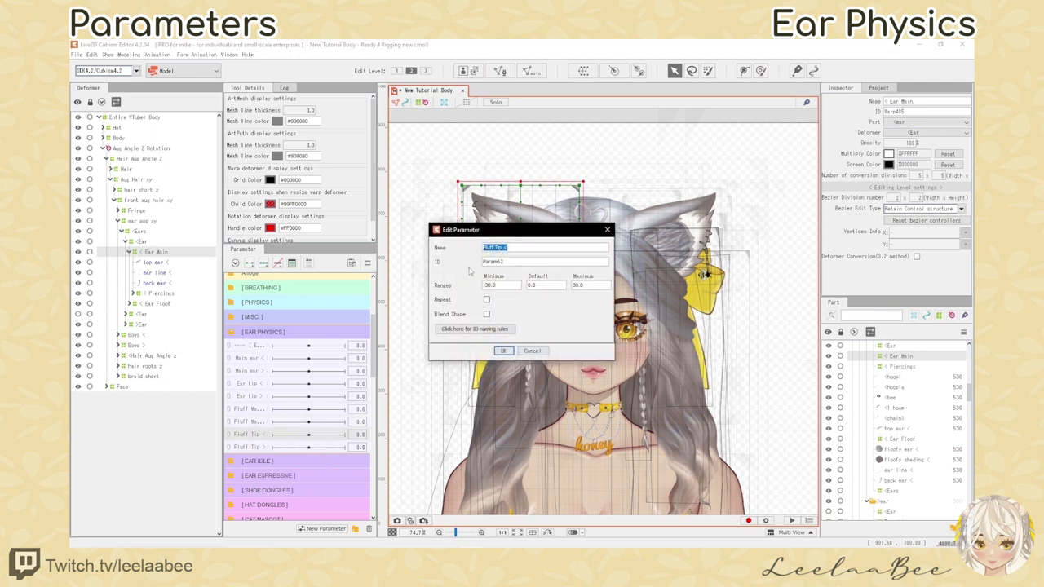
left_click(607, 230)
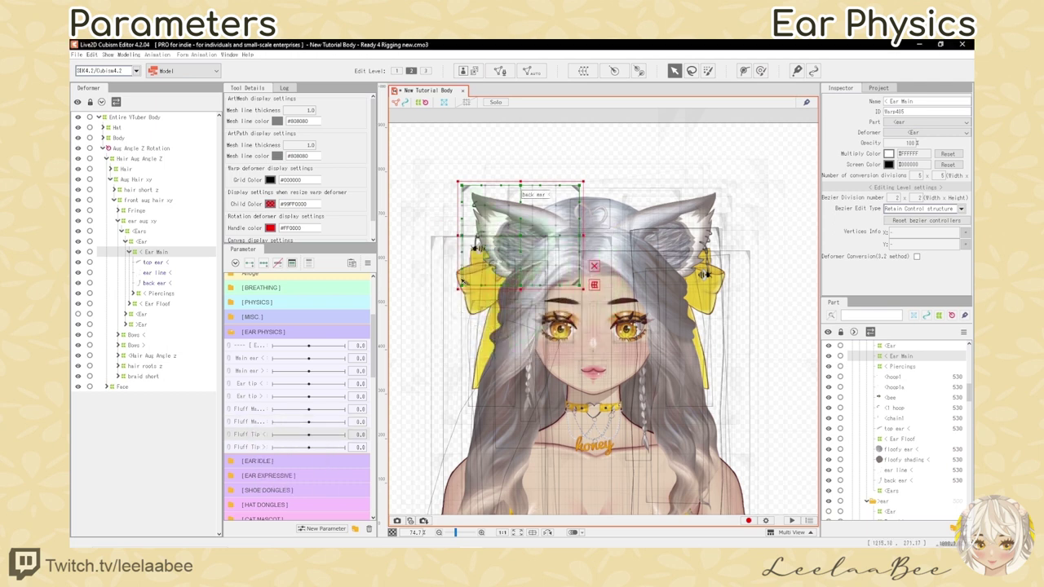
right_click(254, 447)
left_click(281, 452)
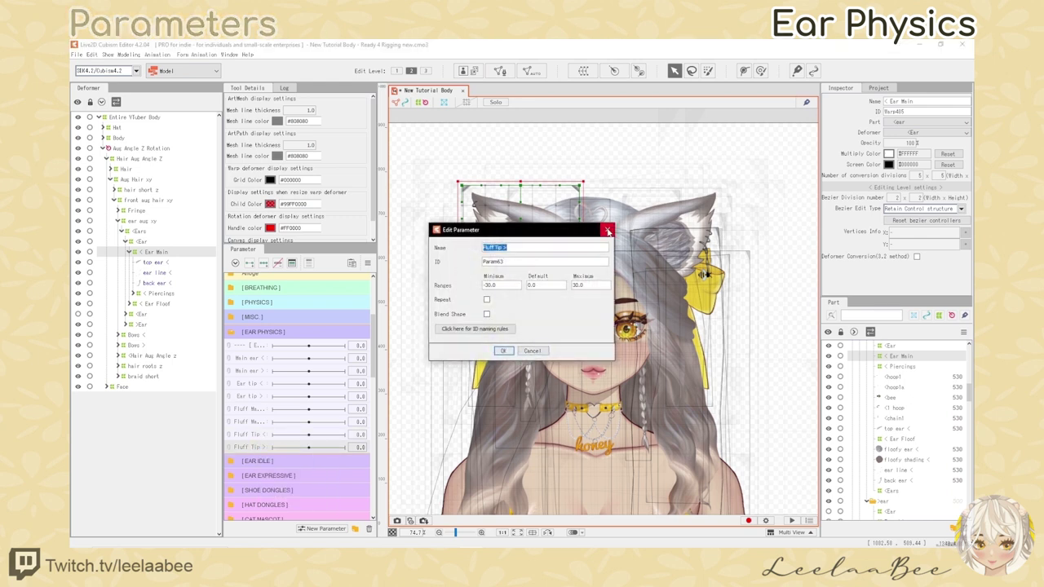
Step: Close the Fluff Tip > parameter settings without edits and try shifting the < Ear Main warp deformer, undoing the move
left_click(607, 230)
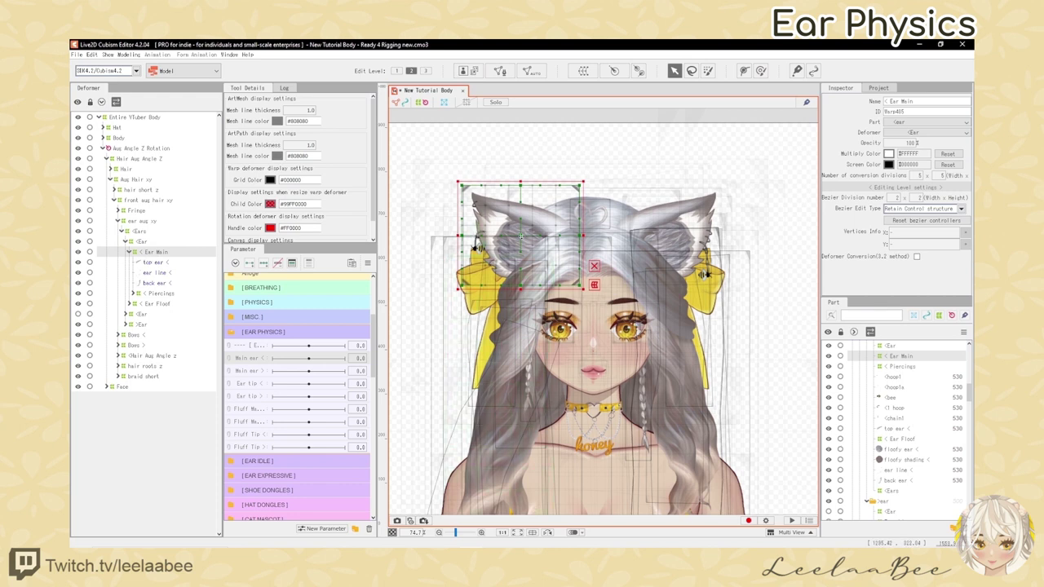
left_click_drag(521, 237, 510, 216)
key("ctrl+z")
key("ctrl")
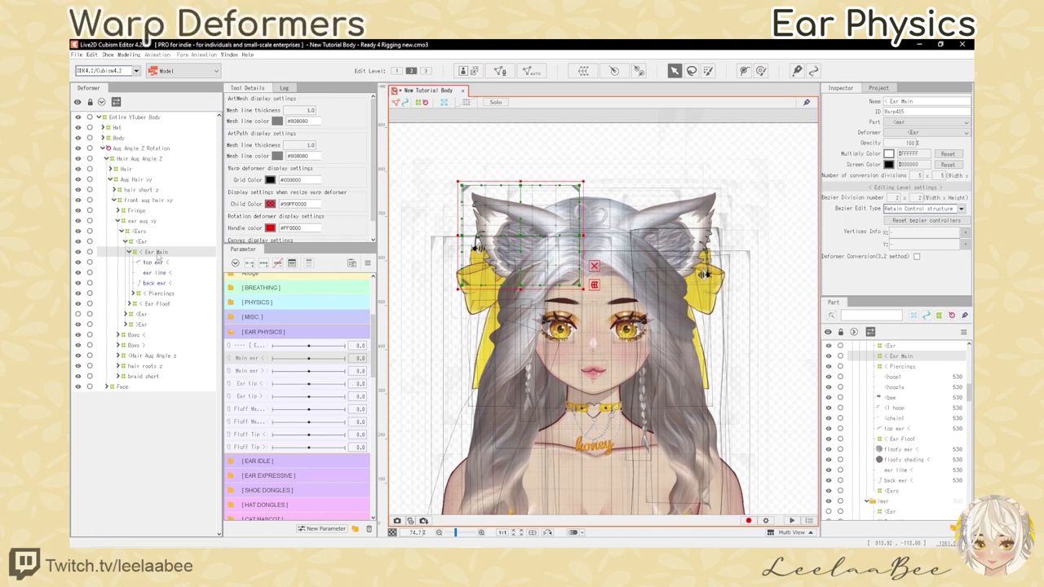
Step: Create a warp deformer named "< Ear Tip" as parent of top ear <, ear line <, back ear < and the < Piercings deformer
left_click(267, 383)
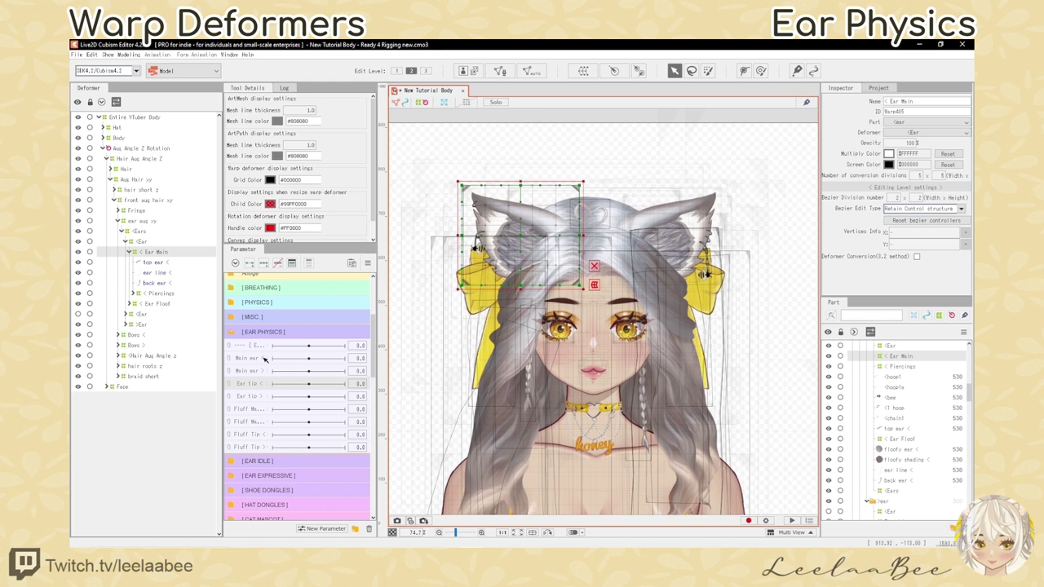
left_click(155, 262)
left_click(155, 283, "shift")
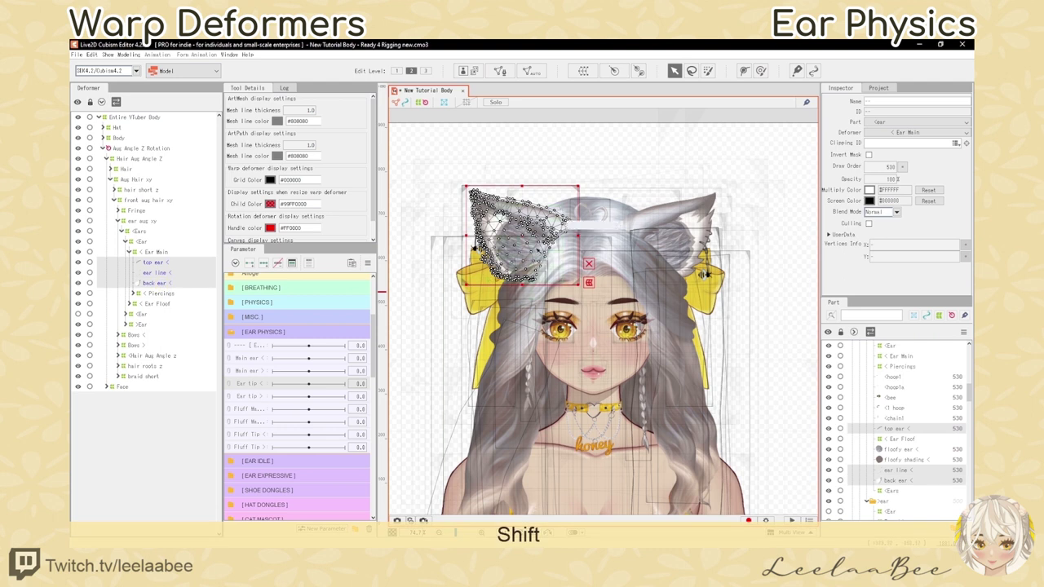
left_click(162, 293, "ctrl")
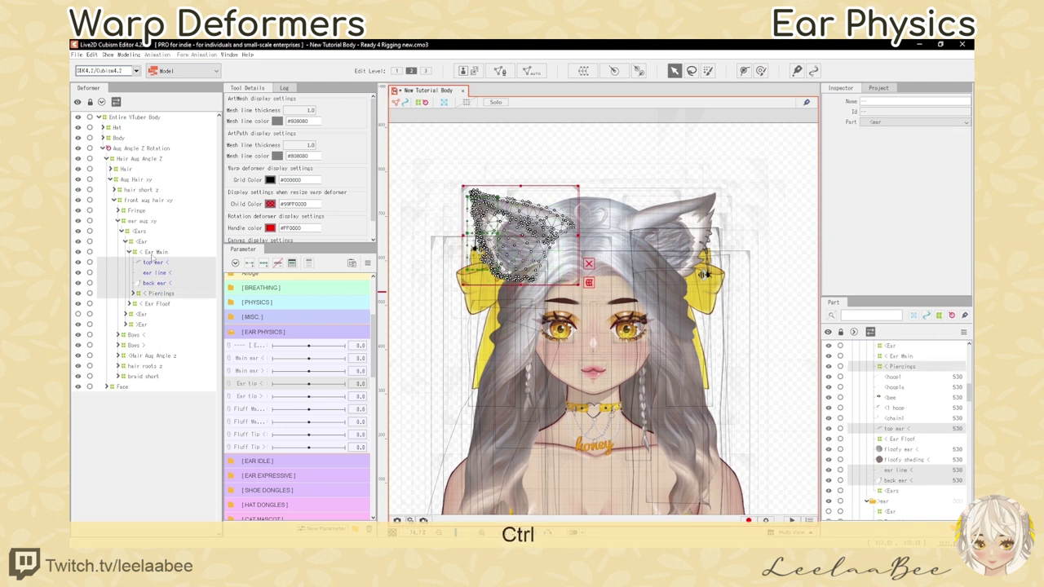
left_click(583, 70)
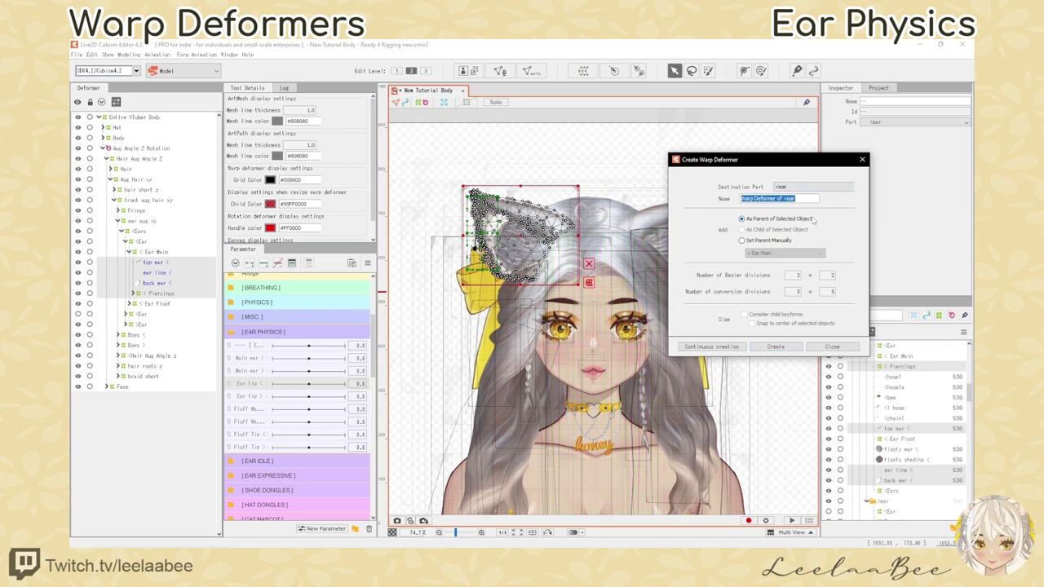
type("< Ea")
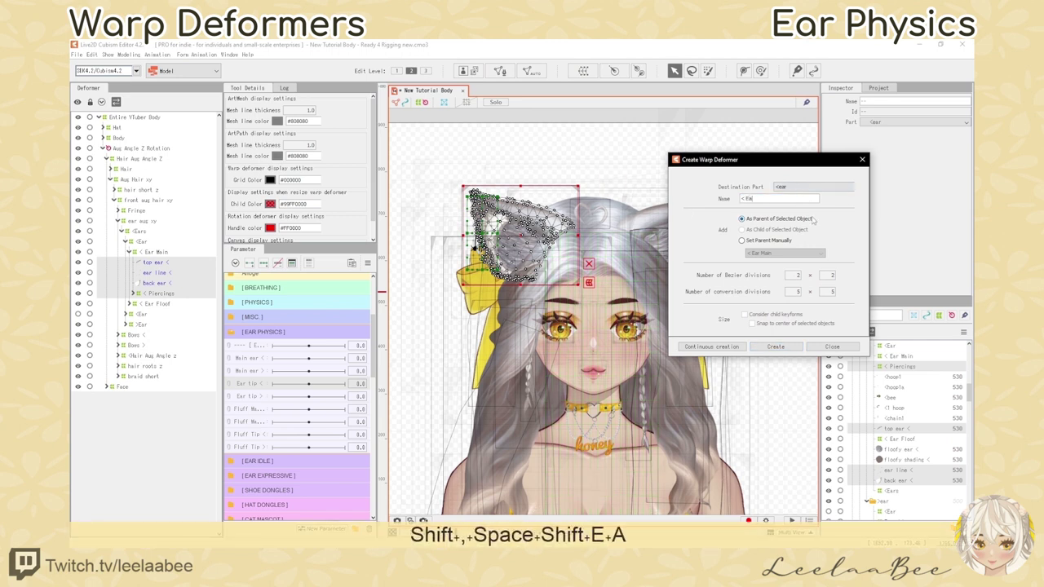
type("r Tip")
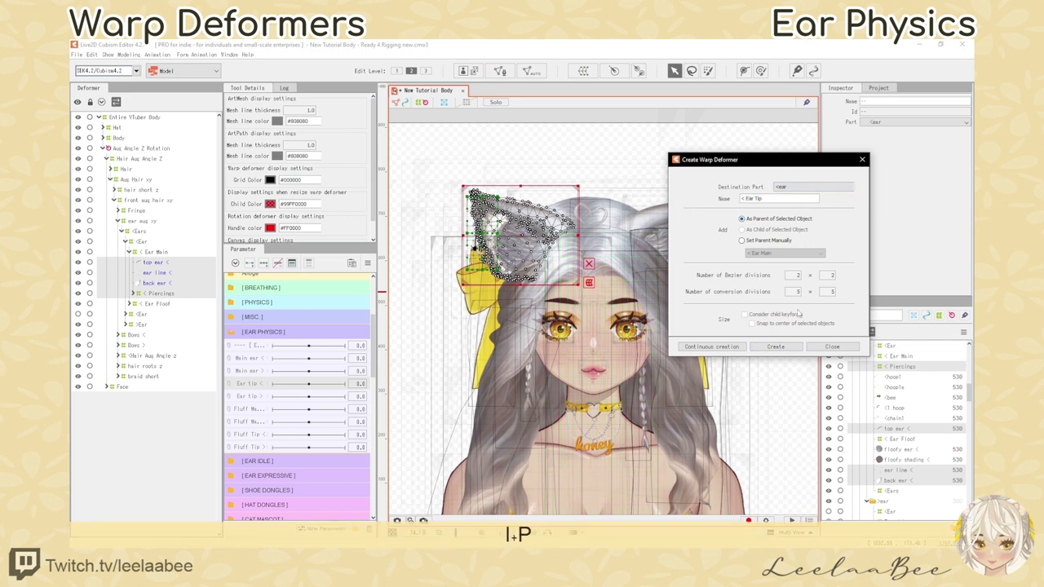
left_click(776, 346)
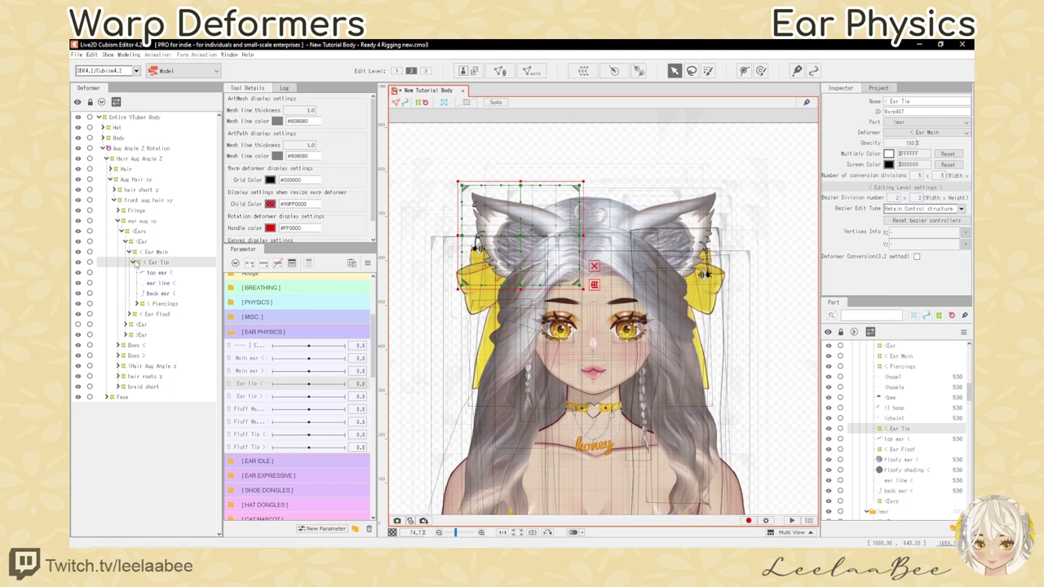
Step: Check the ear nesting by selecting the ear meshes with the piercings, then < Ear Main and < Ear Tip, undoing any shift
left_click(167, 274)
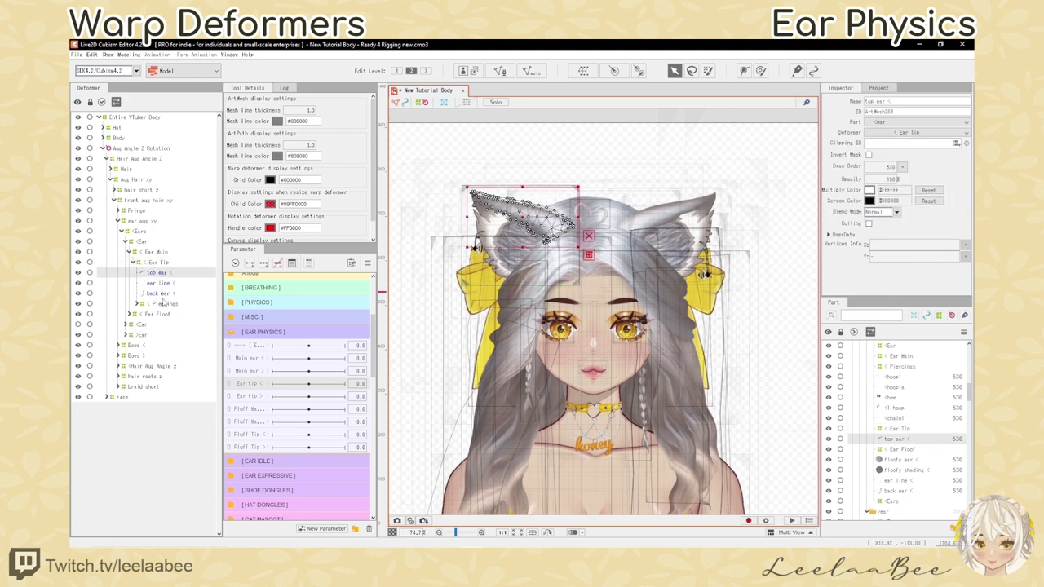
left_click(181, 303, "shift")
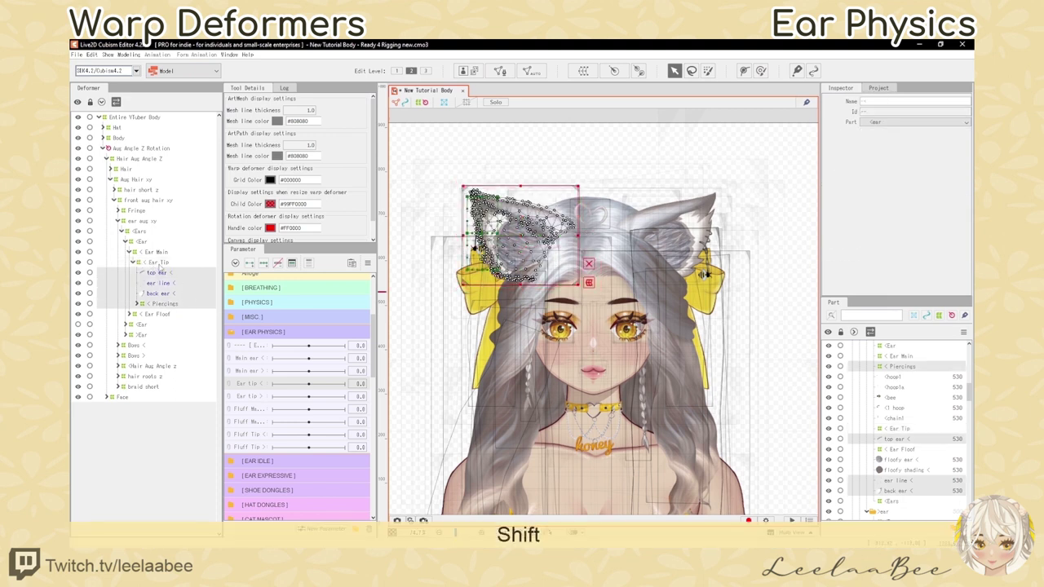
key("ctrl+z")
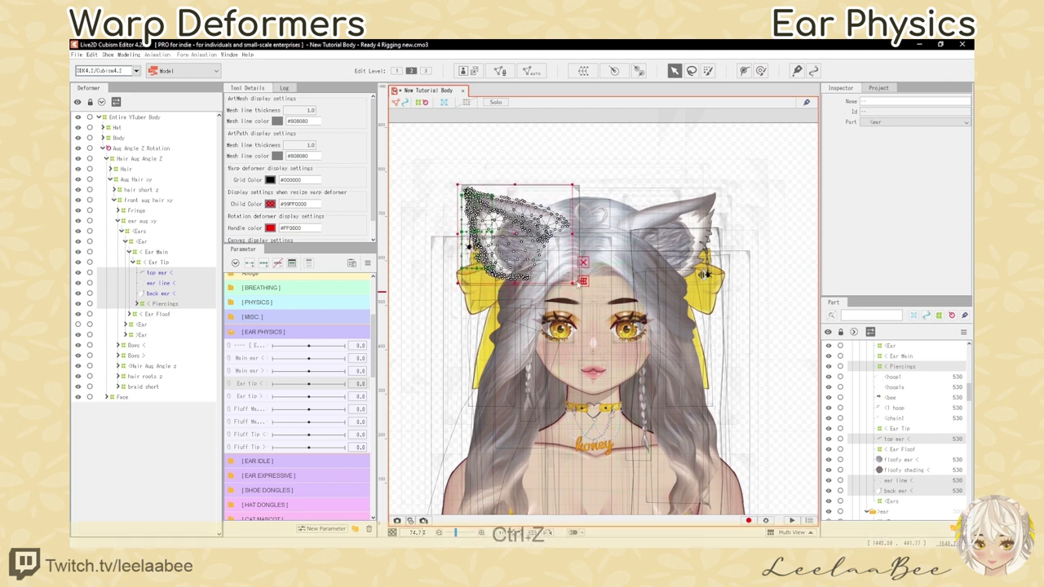
key("ctrl+z")
left_click(138, 304)
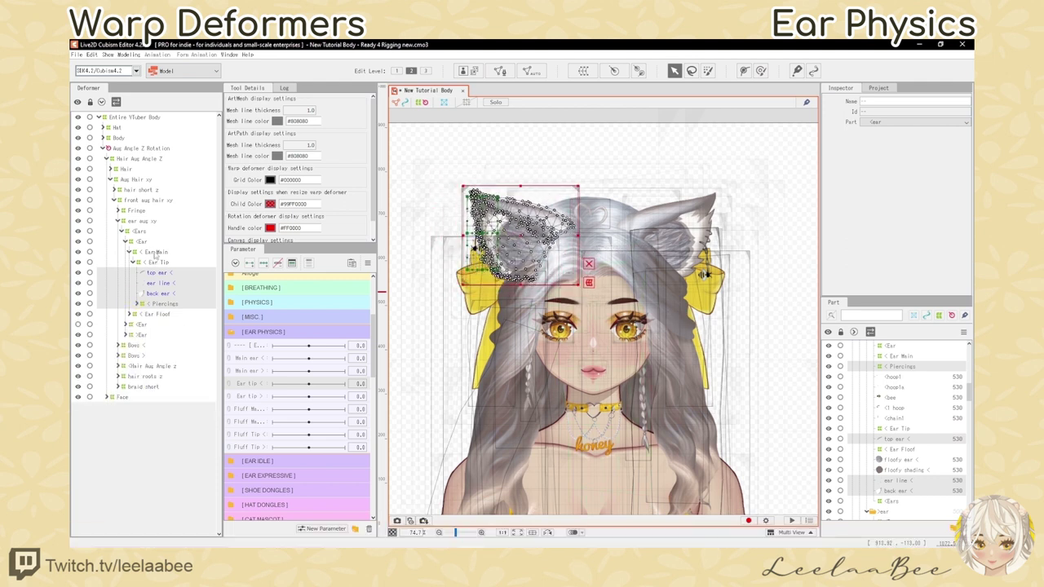
left_click(156, 252)
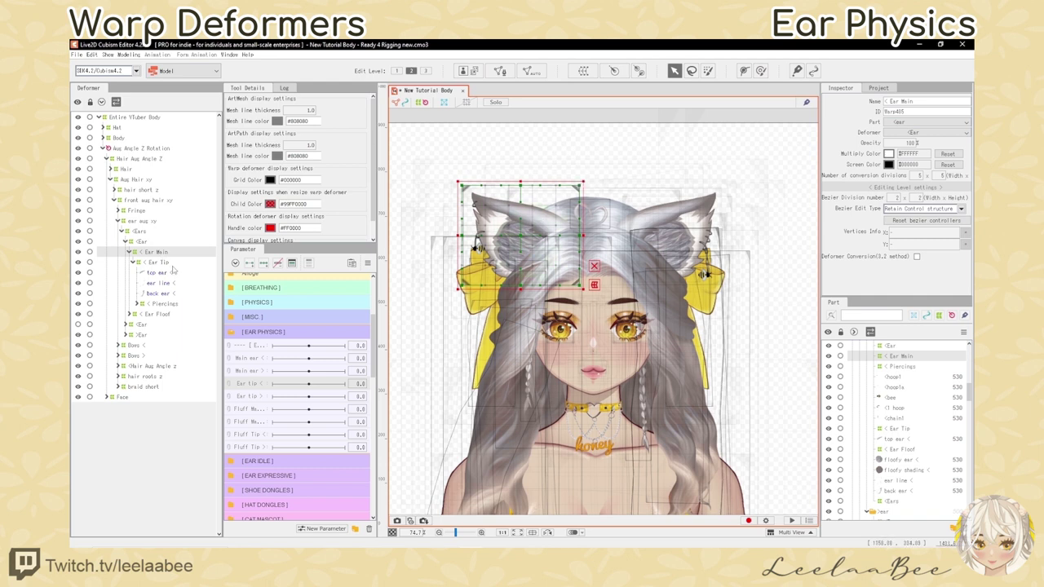
left_click(169, 263)
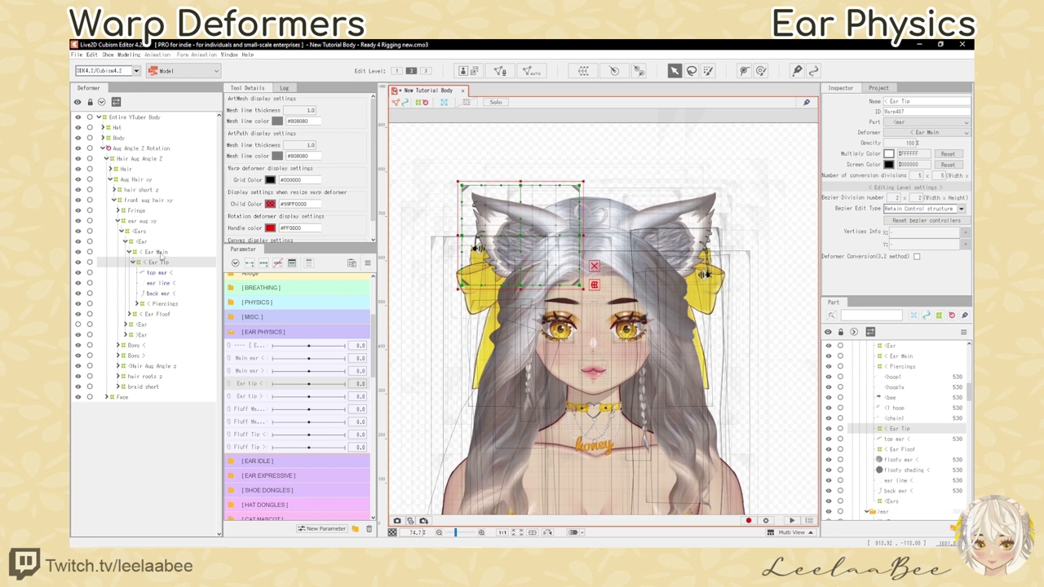
Step: Create a warp deformer named "< Floof Tip" as parent of the floofy ear < and floofy shading < meshes inside < Ear Floof
left_click(153, 314)
left_click(158, 325)
left_click(163, 335, "shift")
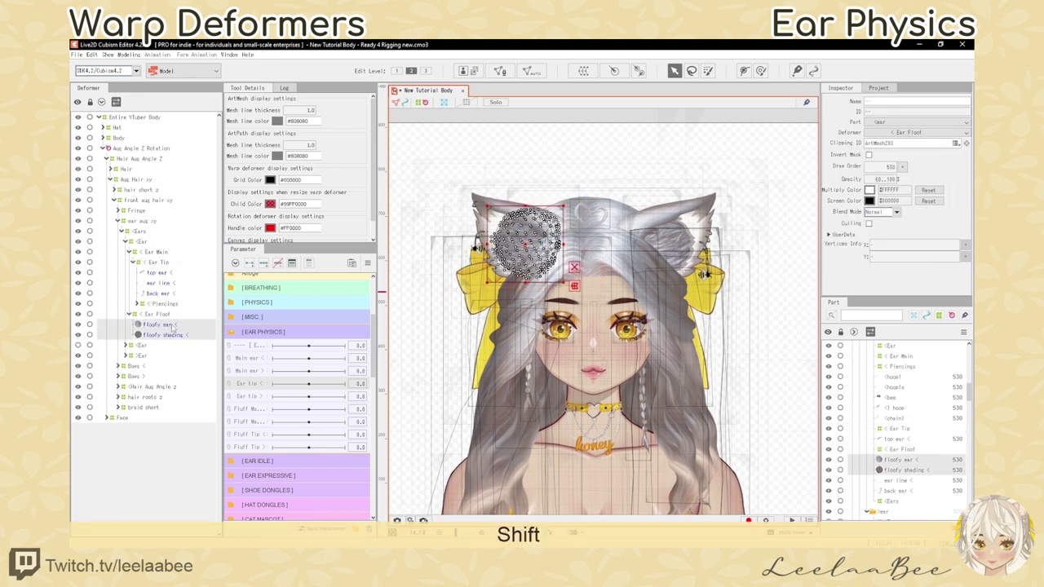
left_click(584, 72)
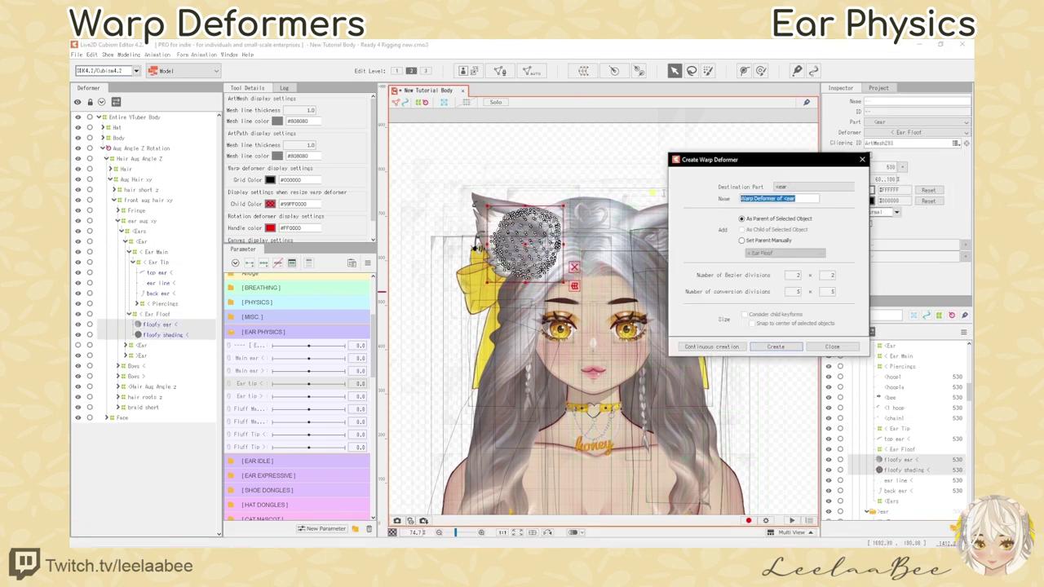
type("< ")
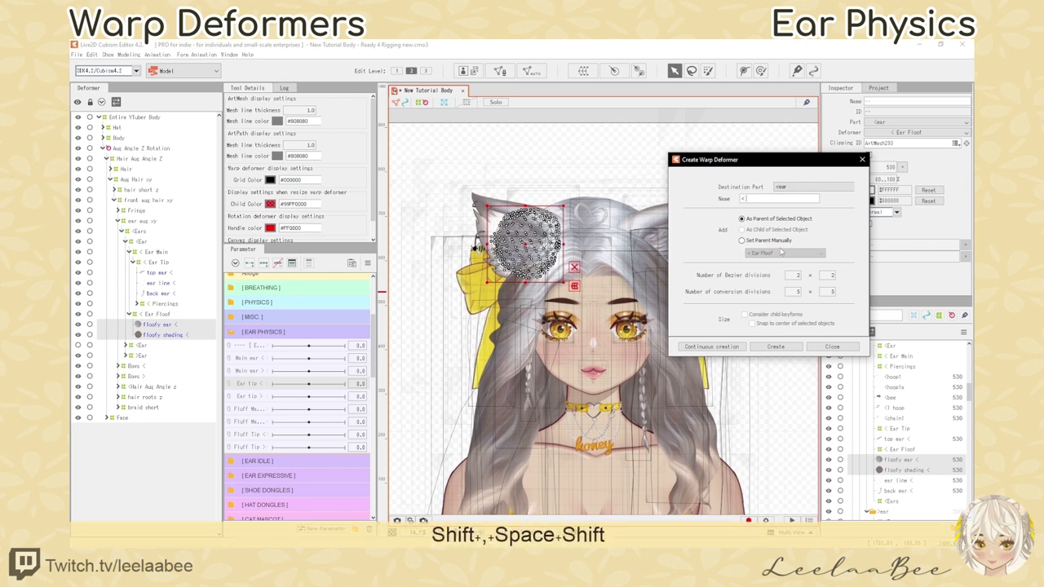
type("Floof ")
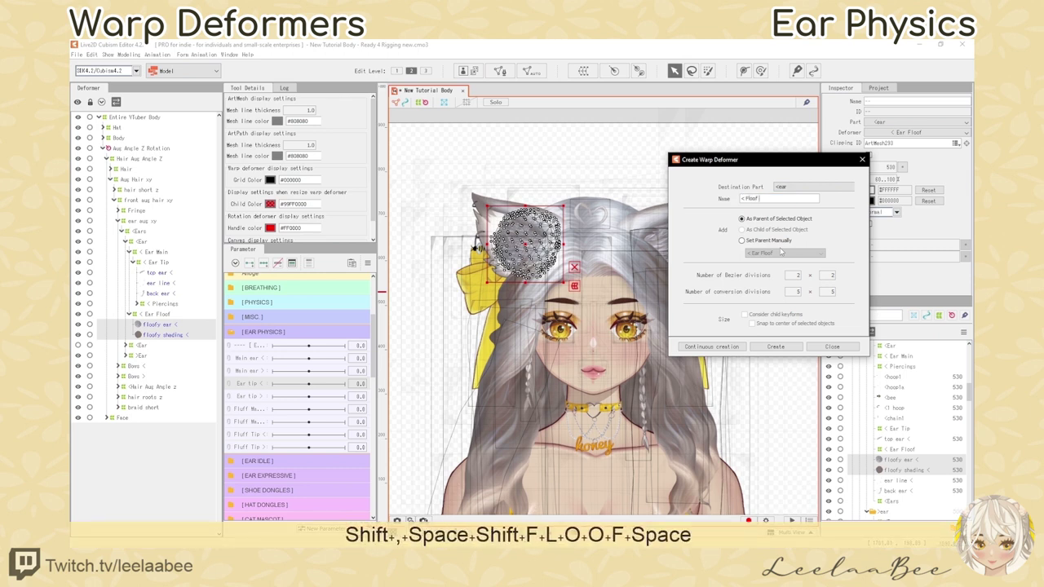
type("Tip")
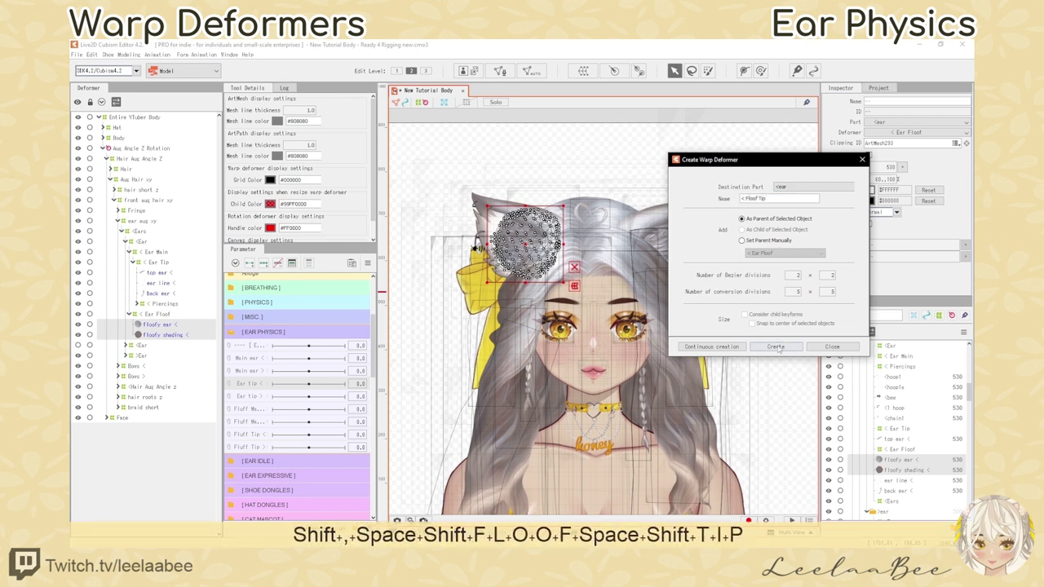
left_click(776, 347)
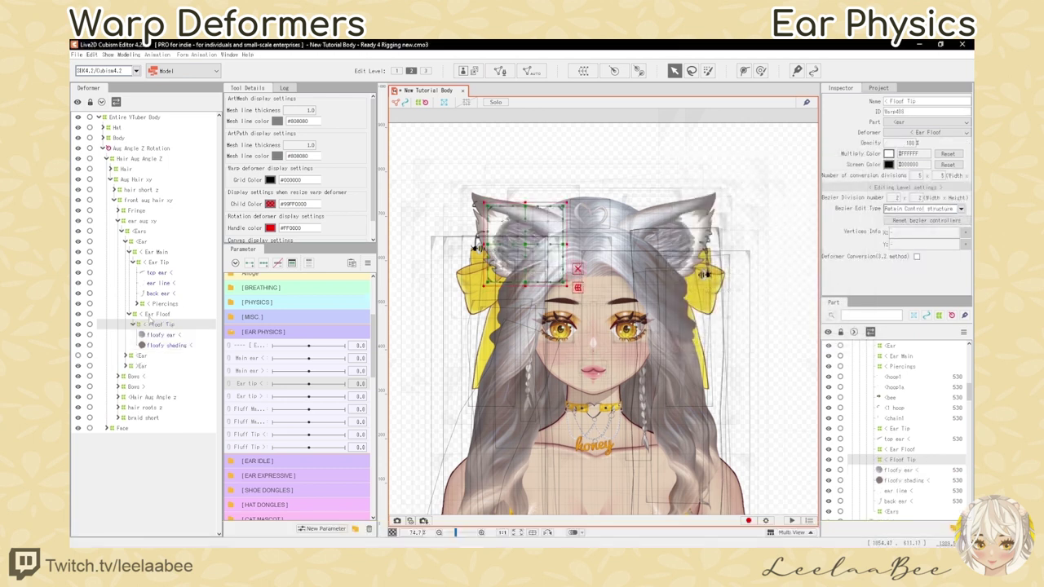
Step: Compare the < Ear Main, < Ear Tip, < Ear Floof and < Floof Tip deformers with the four matching < ear physics parameters
left_click(151, 314)
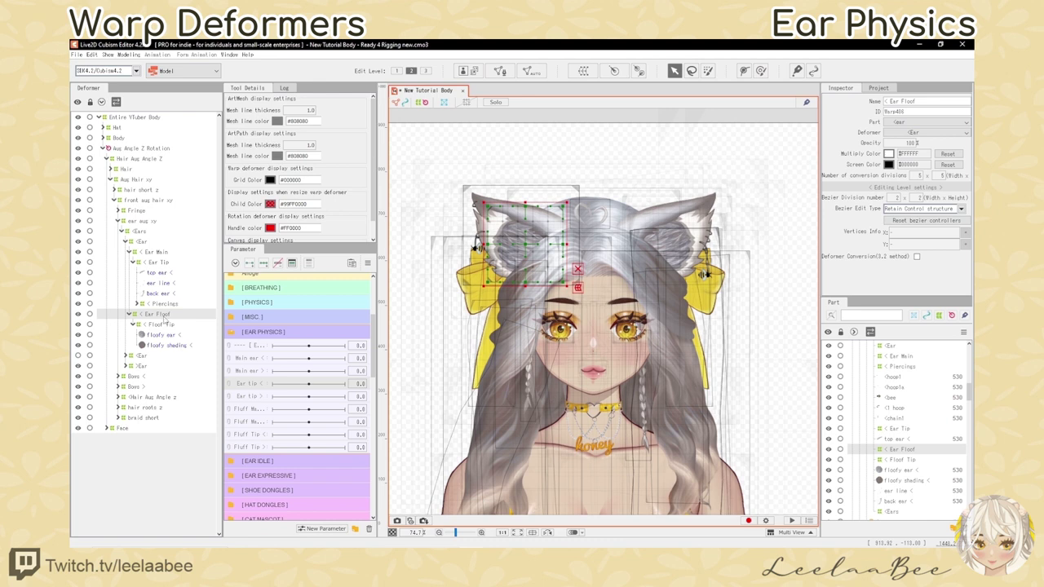
left_click(158, 253)
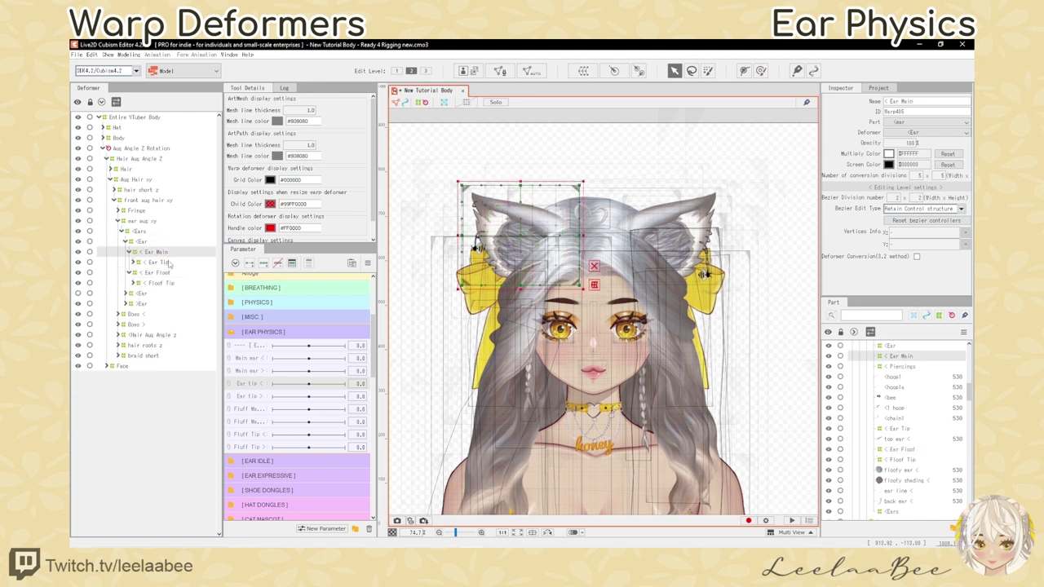
left_click(167, 283, "shift")
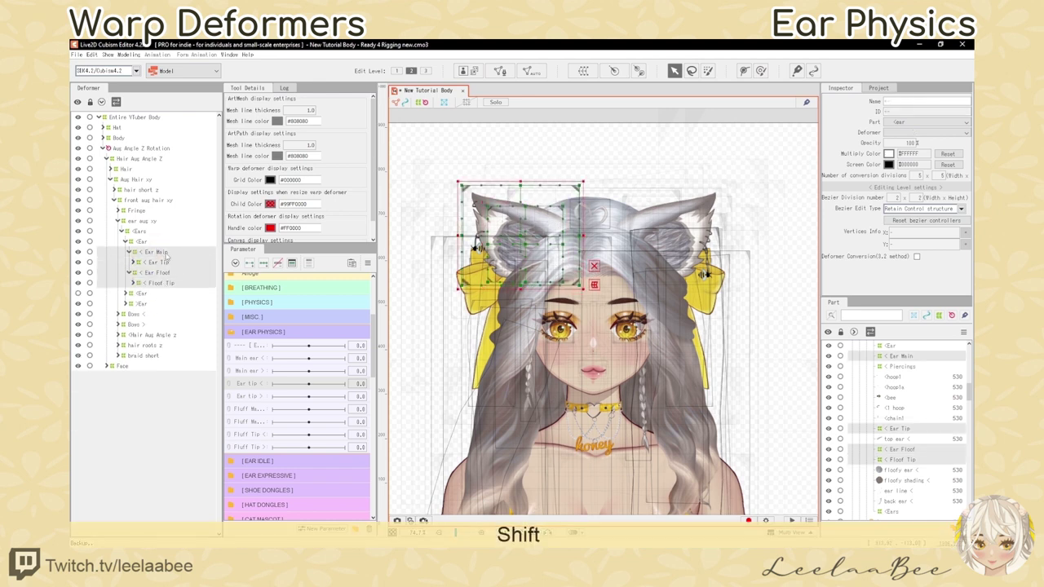
left_click(264, 359)
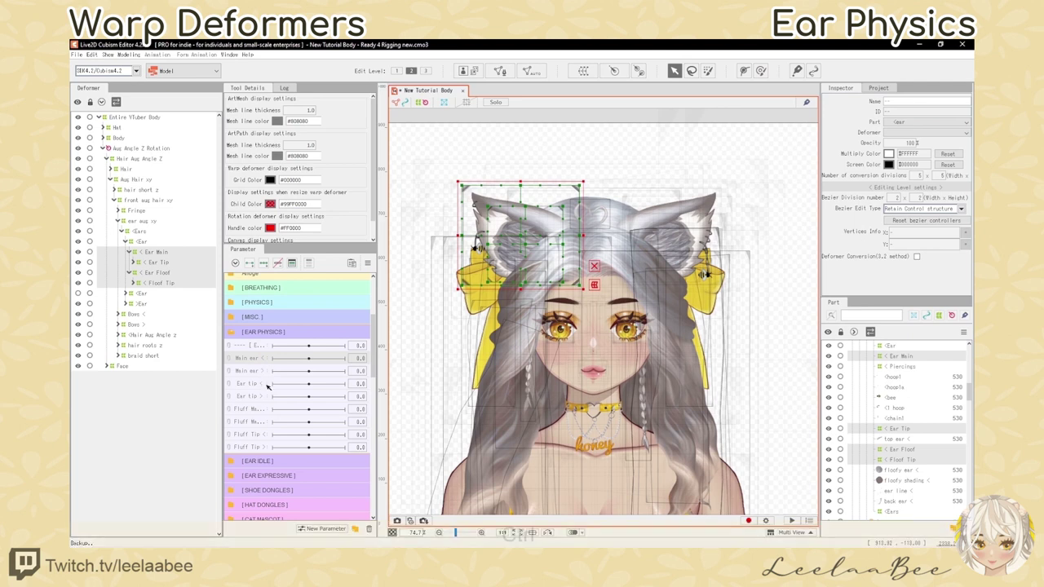
left_click(272, 384, "ctrl")
left_click(259, 414, "ctrl")
left_click(277, 435, "ctrl")
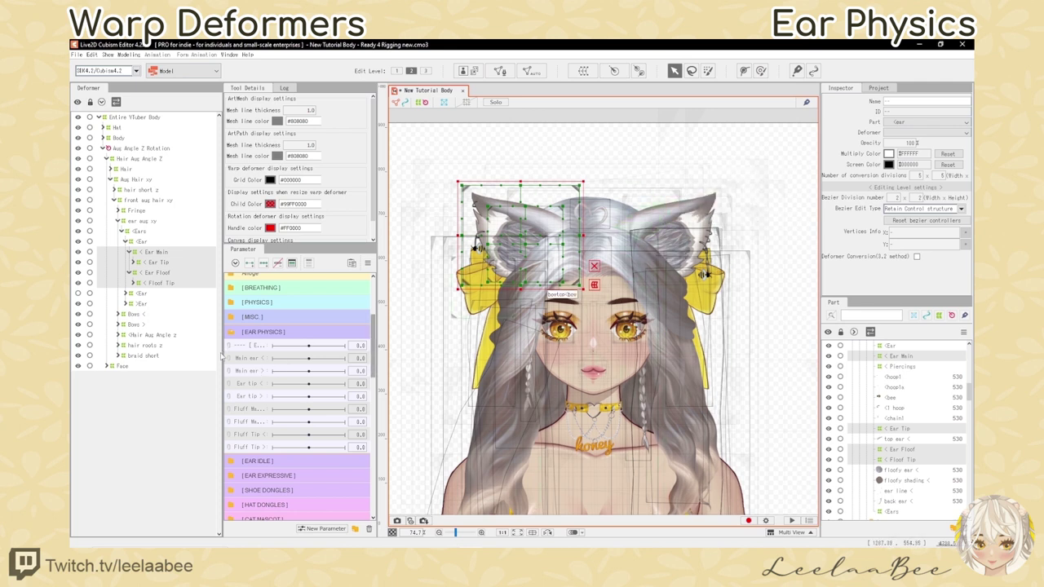
Step: Highlight the Main ear >, Ear tip >, Fluff Main > and Fluff Tip > parameters intended for the opposite ear
left_click(249, 371, "ctrl")
left_click(251, 397, "ctrl")
left_click(260, 422, "ctrl")
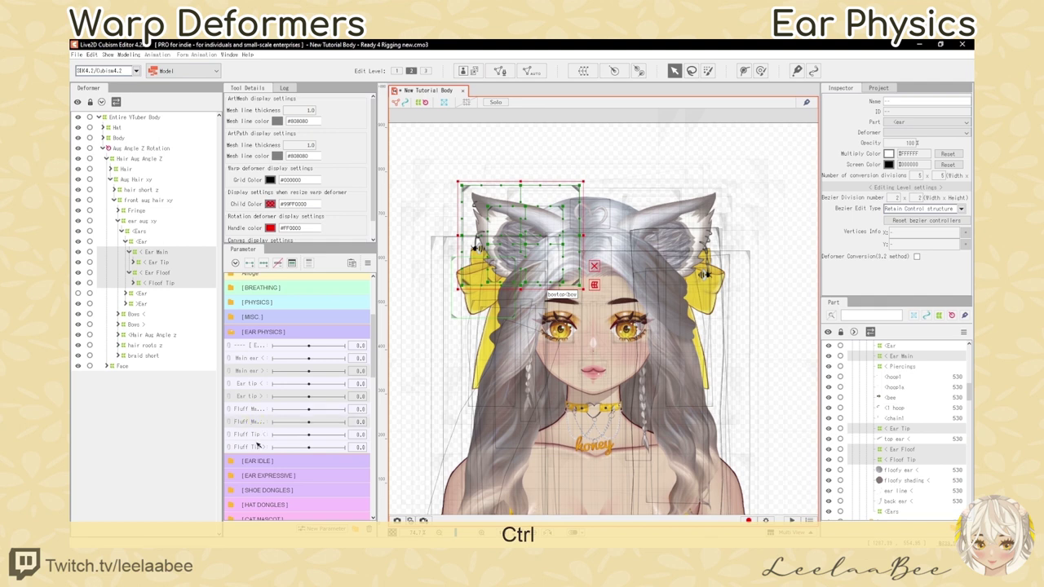
left_click(260, 447, "ctrl")
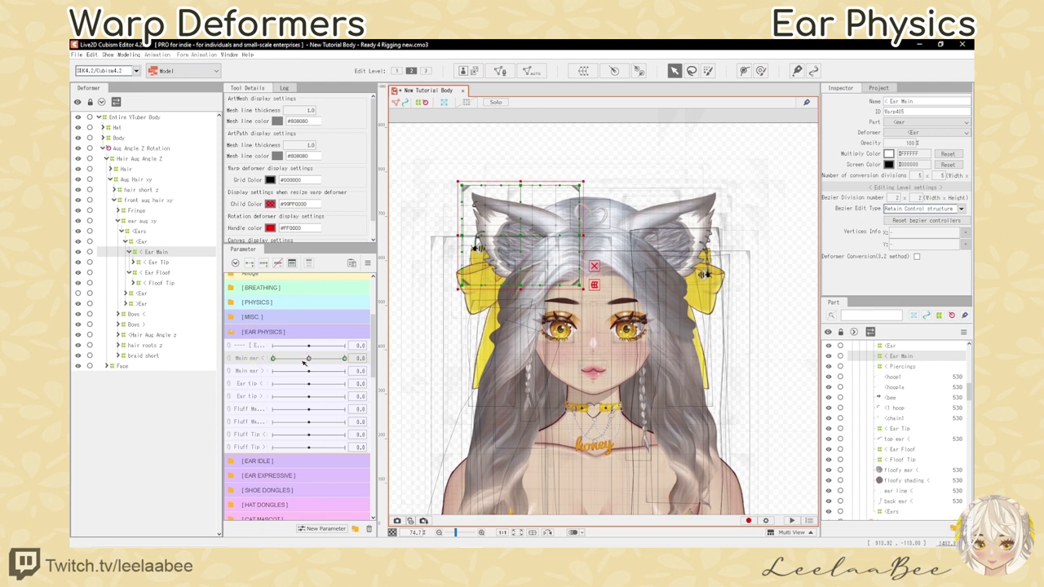
Step: Add three keyform points for < Ear Tip, < Ear Floof and < Floof Tip on Ear tip <, Fluff Main < and Fluff Tip < respectively
left_click(164, 263)
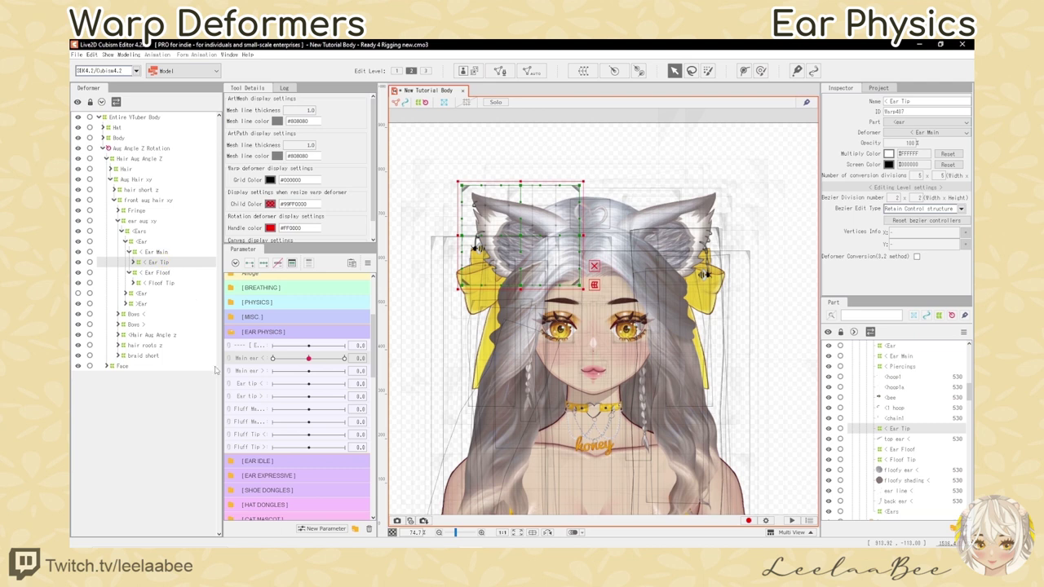
left_click(258, 384)
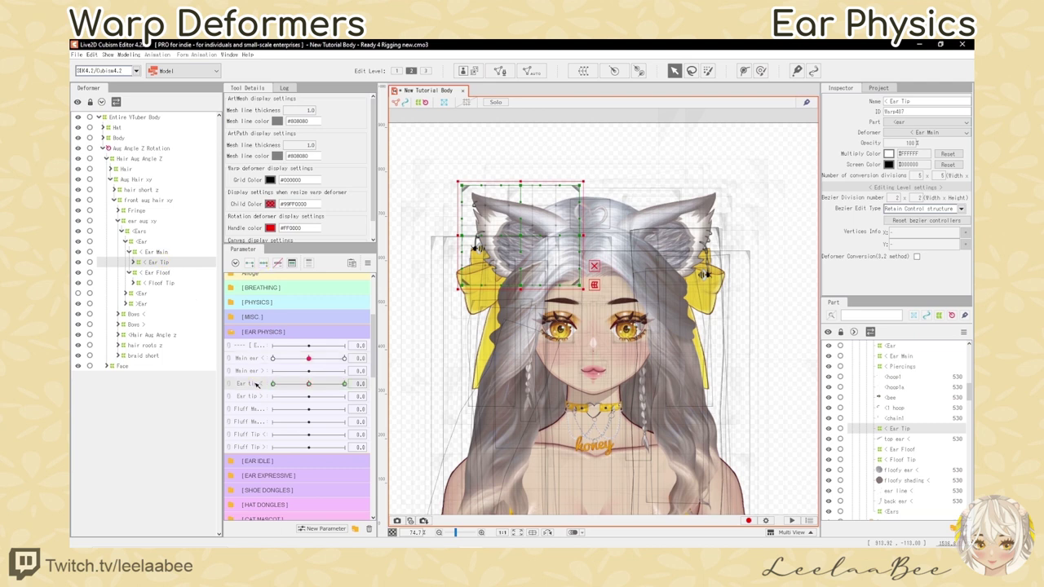
left_click(170, 274)
left_click(247, 411)
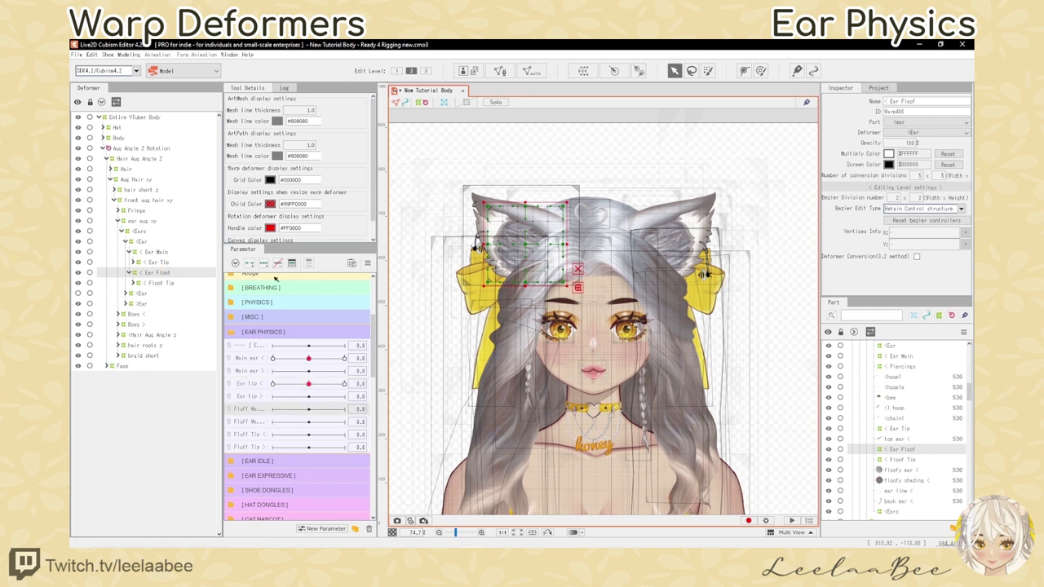
left_click(167, 283)
left_click(257, 436)
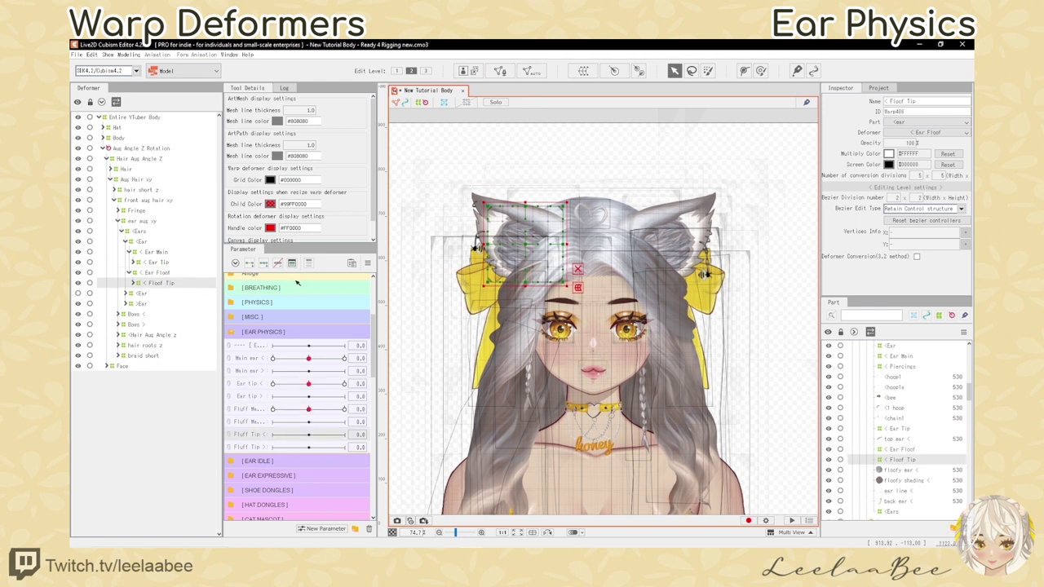
left_click(258, 359)
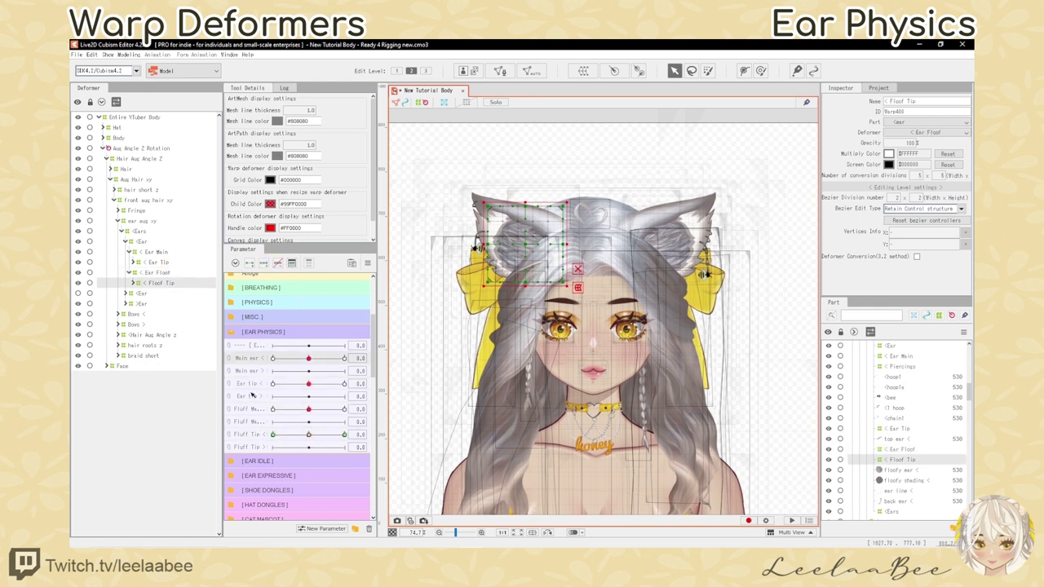
Step: Add three keyform points for the >Ear group's main, tip, floof and floof tip deformers on their matching > physics parameters
left_click(125, 293)
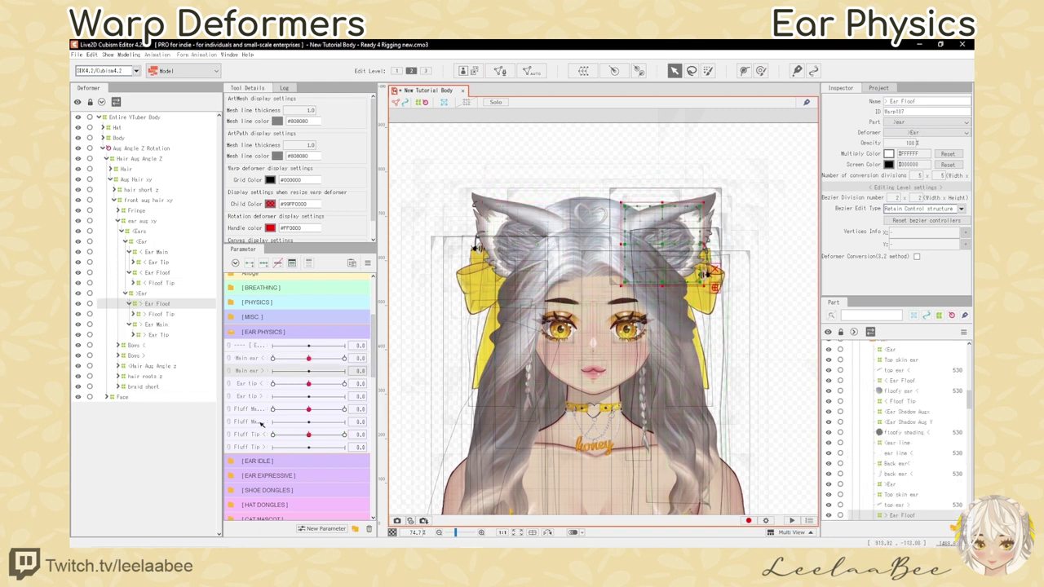
left_click(155, 323)
left_click(155, 292)
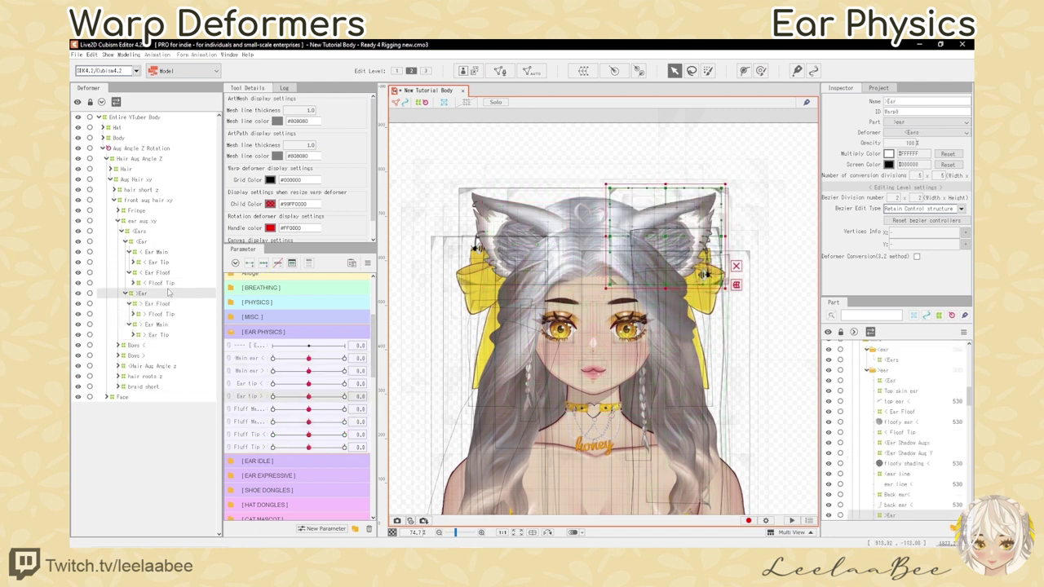
Step: Check the keyform points of all eight warp deformers in the <Ear and >Ear groups on the ear physics parameters
left_click(159, 242)
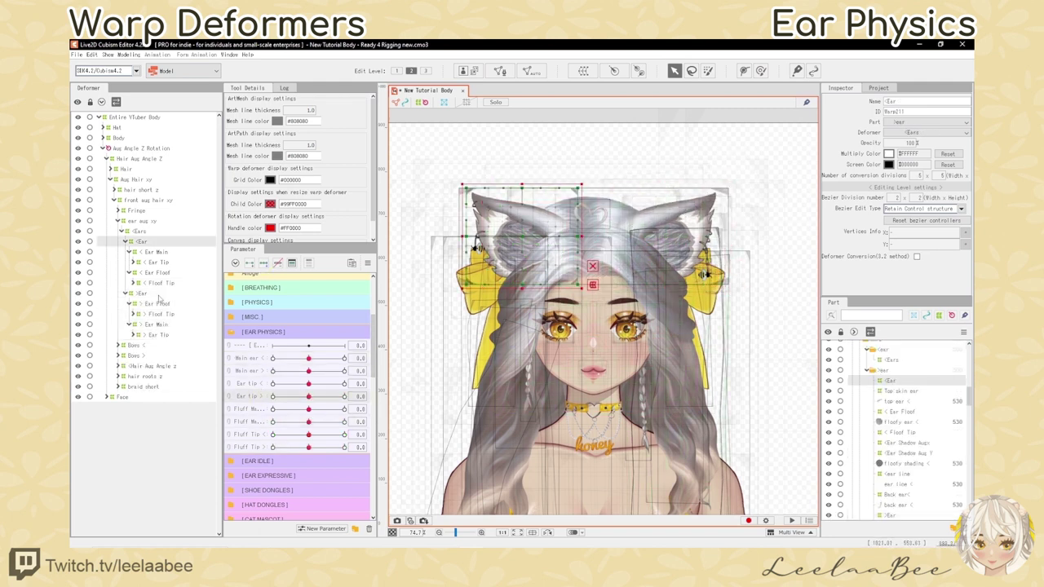
left_click(173, 253)
left_click(170, 282, "shift")
left_click(174, 303, "ctrl")
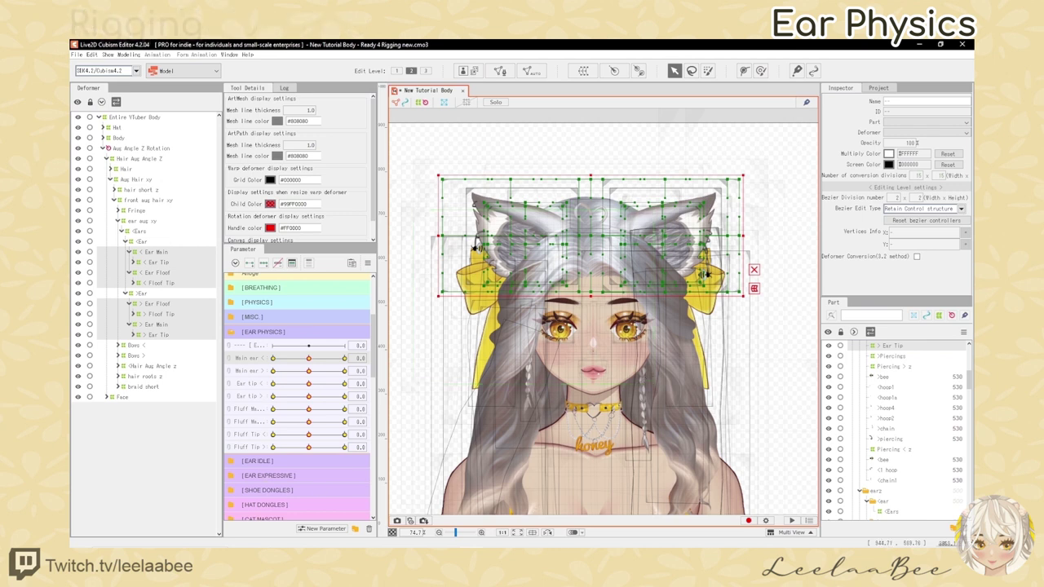
Step: With < Ear Main and > Ear Main selected and both Main ear parameters at 30, bend the < Ear Main grid's top inward and up
left_click(164, 253)
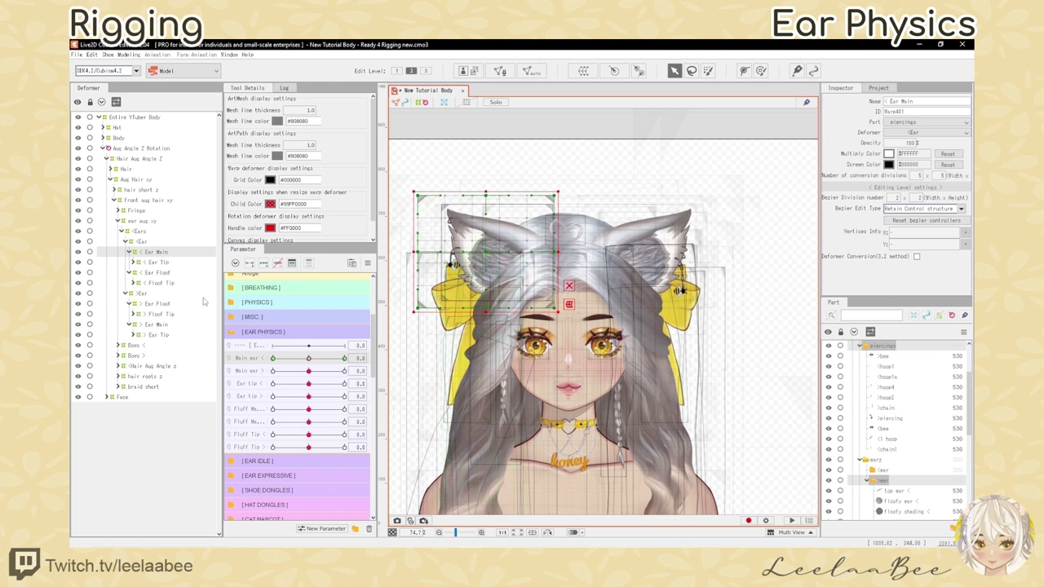
key("ctrl")
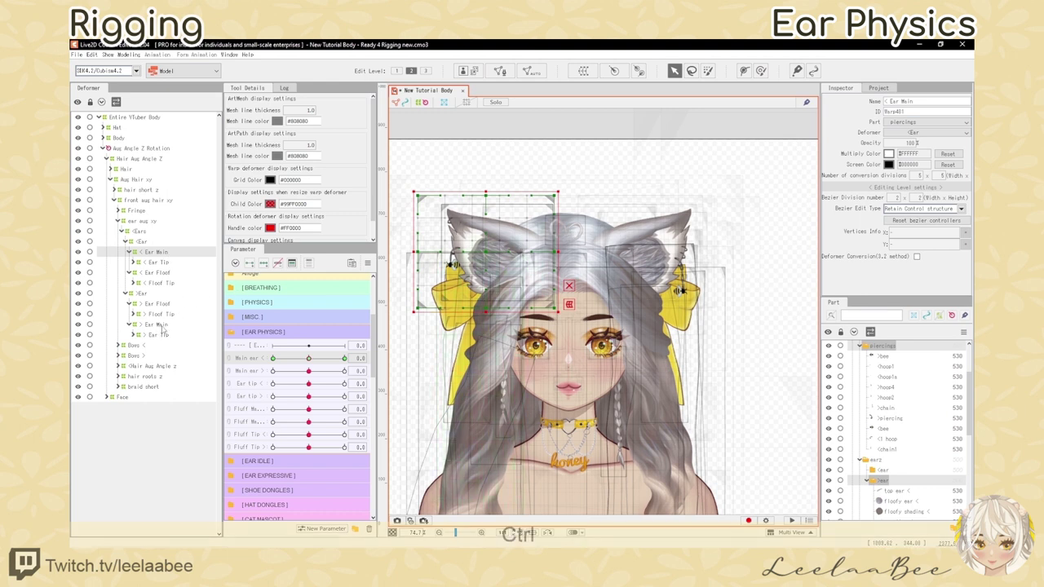
left_click(167, 327, "ctrl")
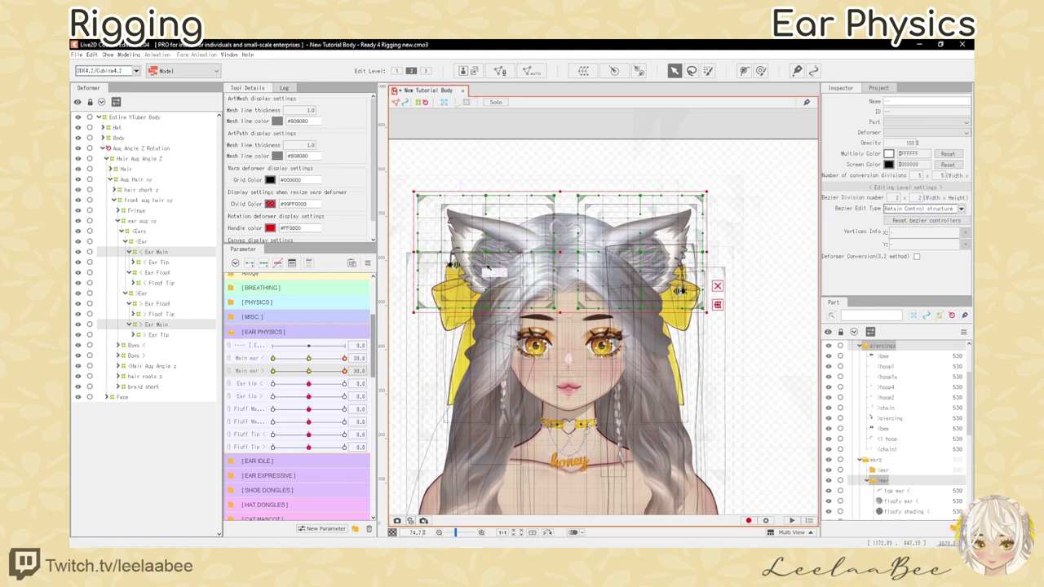
left_click_drag(493, 198, 561, 198)
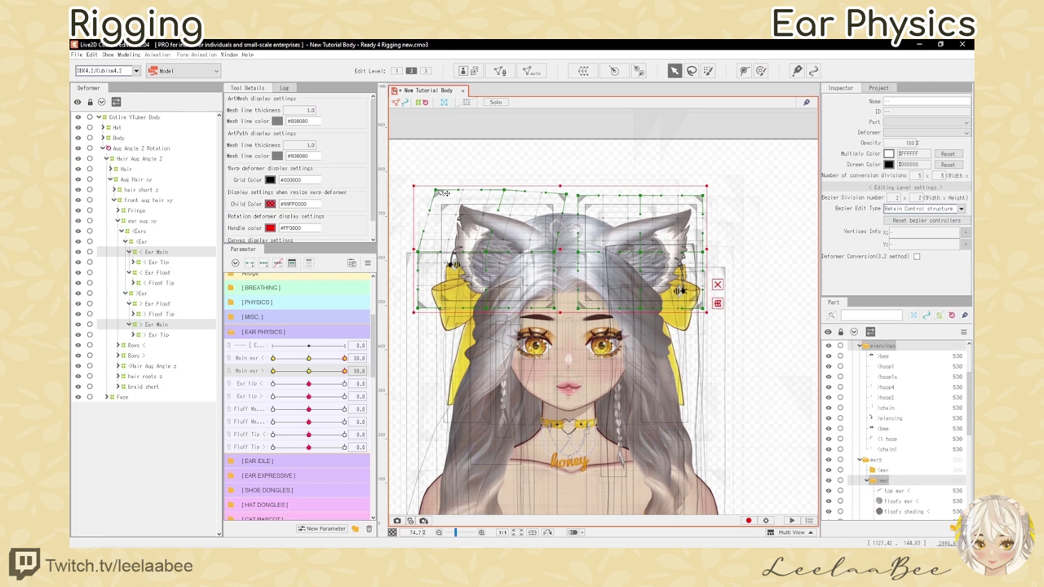
left_click_drag(441, 193, 517, 190)
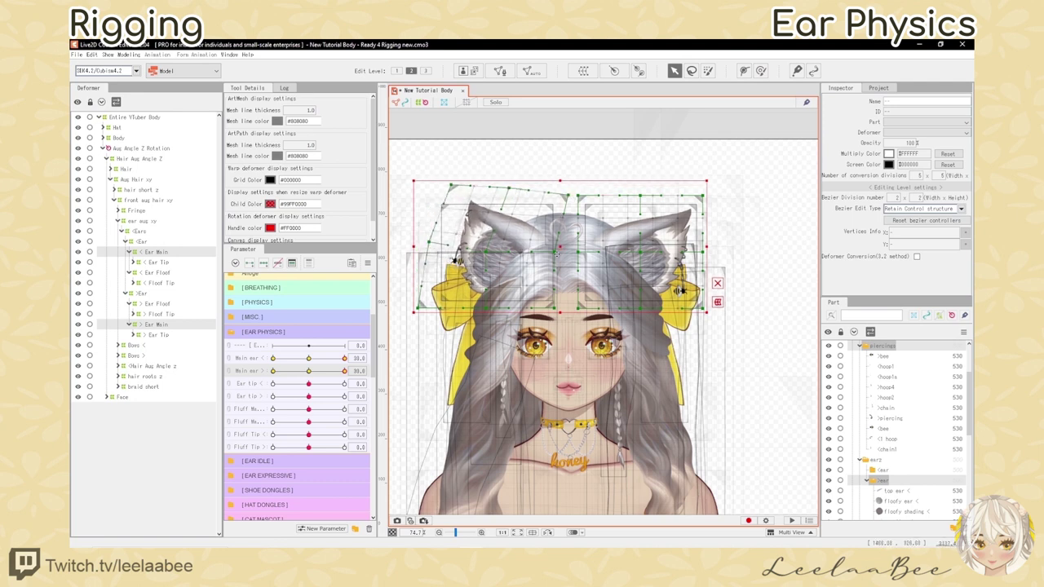
mouse_move(344, 358)
left_mouse_down()
mouse_move(324, 358)
mouse_move(345, 358)
left_mouse_up()
left_click_drag(452, 185, 458, 180)
left_click_drag(518, 190, 523, 187)
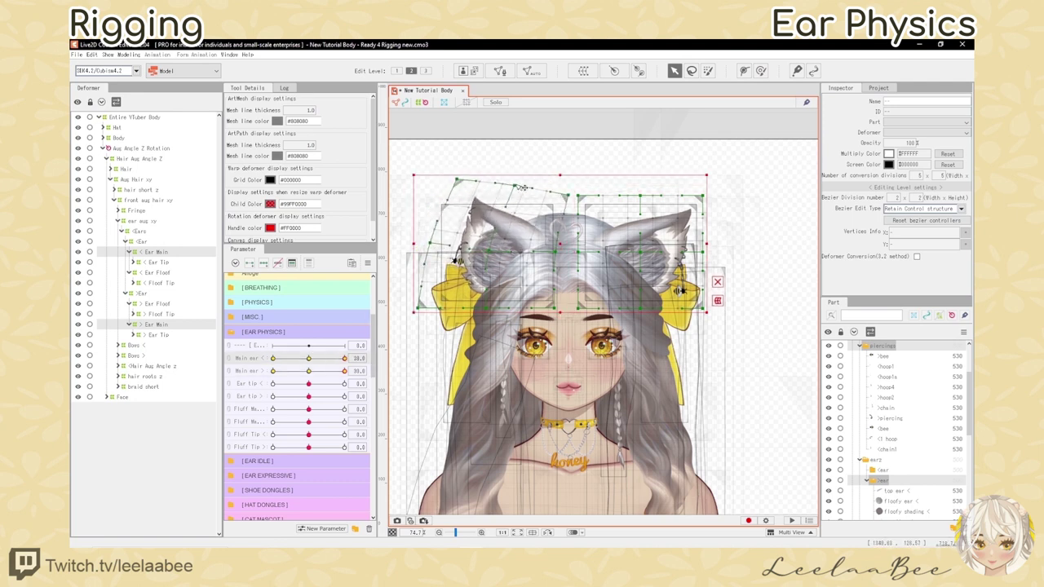
left_click_drag(431, 243, 436, 238)
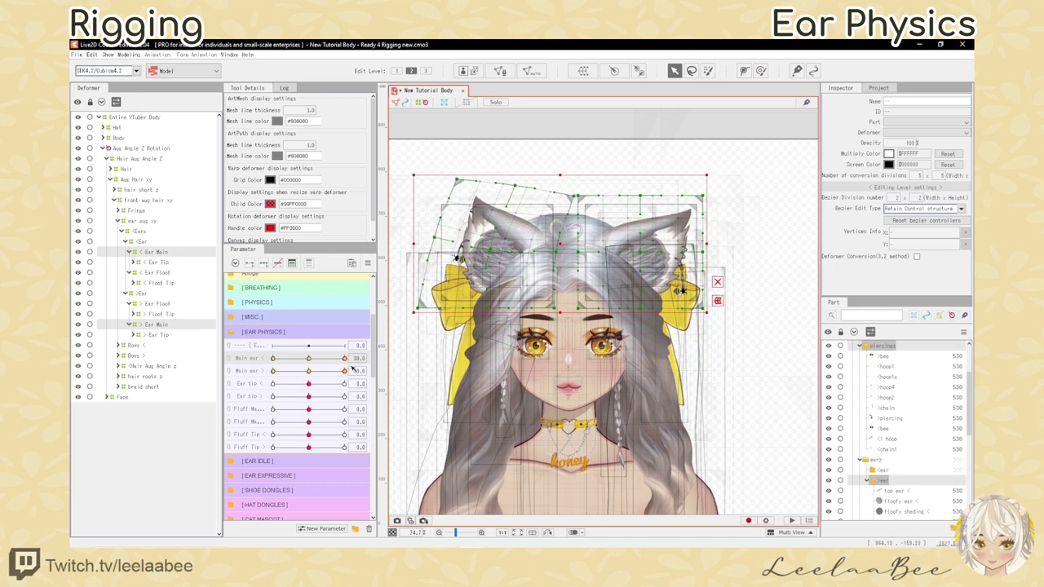
Step: Raise the < Ear Main grid's outer upper corner further at Main ear < 30, testing the parameter's motion around the edit
mouse_move(344, 358)
left_mouse_down()
mouse_move(308, 360)
mouse_move(344, 358)
left_mouse_up()
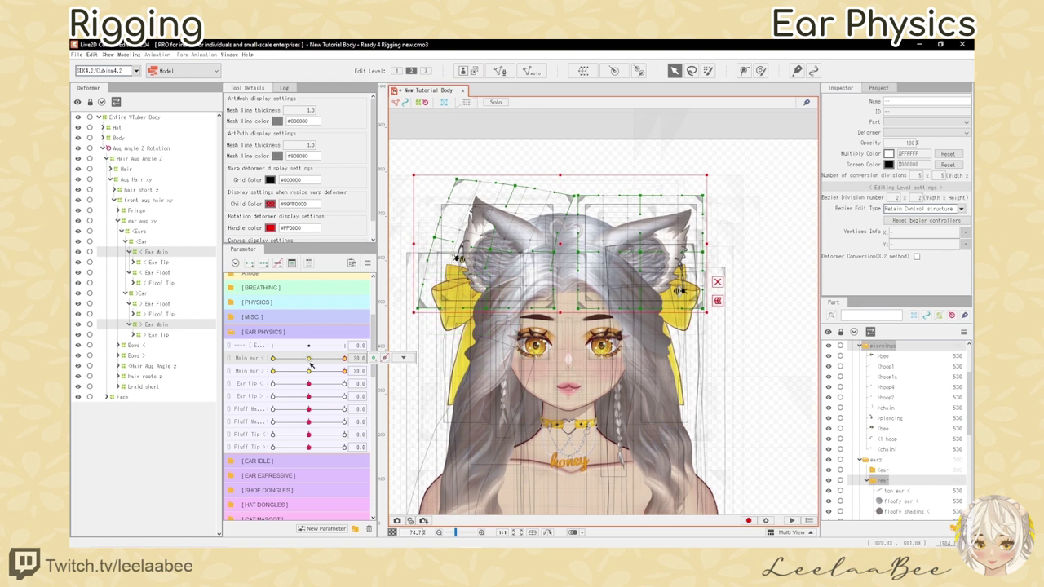
left_click_drag(310, 361, 345, 358)
left_click_drag(456, 178, 462, 169)
left_click_drag(309, 358, 353, 356)
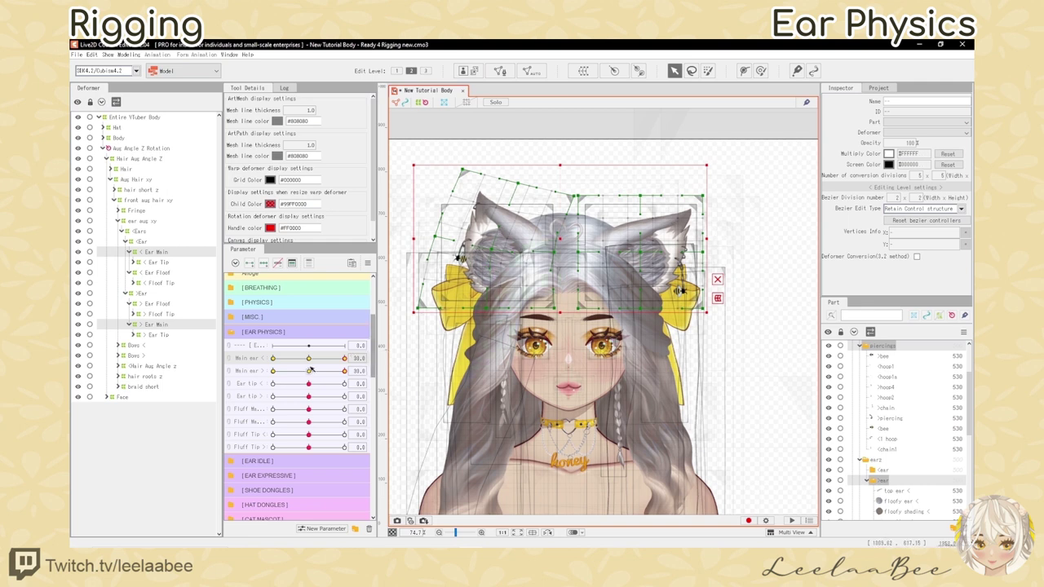
left_click_drag(344, 358, 412, 363)
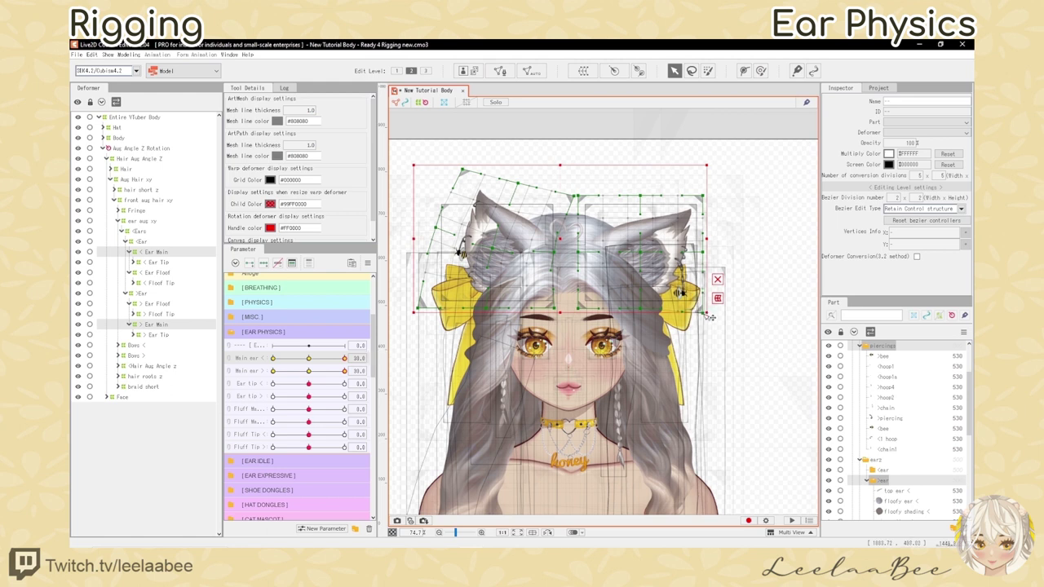
Step: Bend the > Ear Main grid's top and outer edge outward and down at Main ear > 30
left_click_drag(717, 220, 720, 223)
left_click_drag(640, 195, 649, 201)
left_click_drag(344, 371, 377, 371)
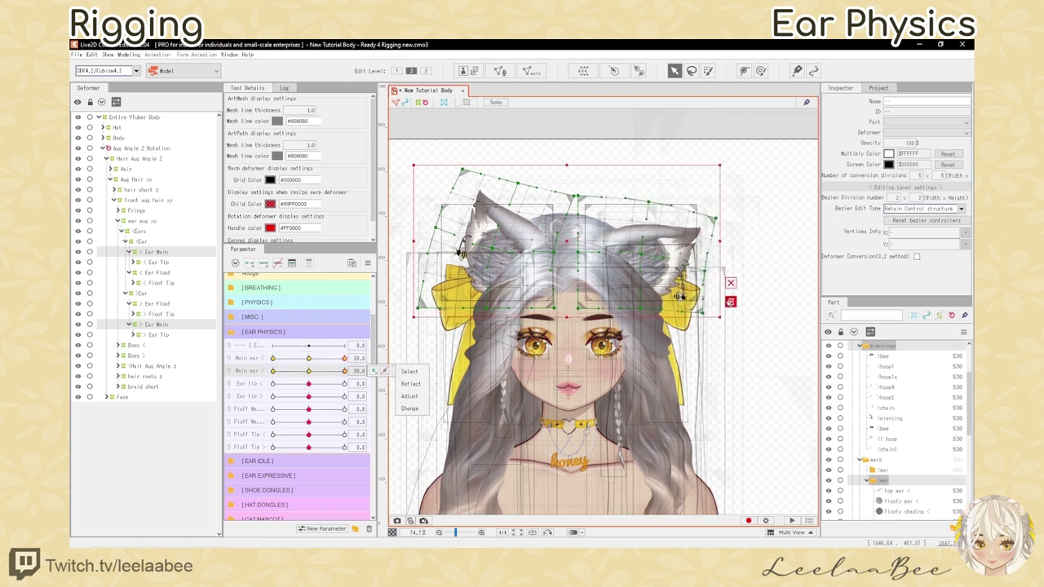
left_click_drag(703, 314, 697, 315)
left_click_drag(703, 271, 704, 279)
left_click_drag(720, 224, 726, 232)
left_click_drag(649, 201, 653, 204)
left_click_drag(345, 371, 382, 371)
key("ctrl+z")
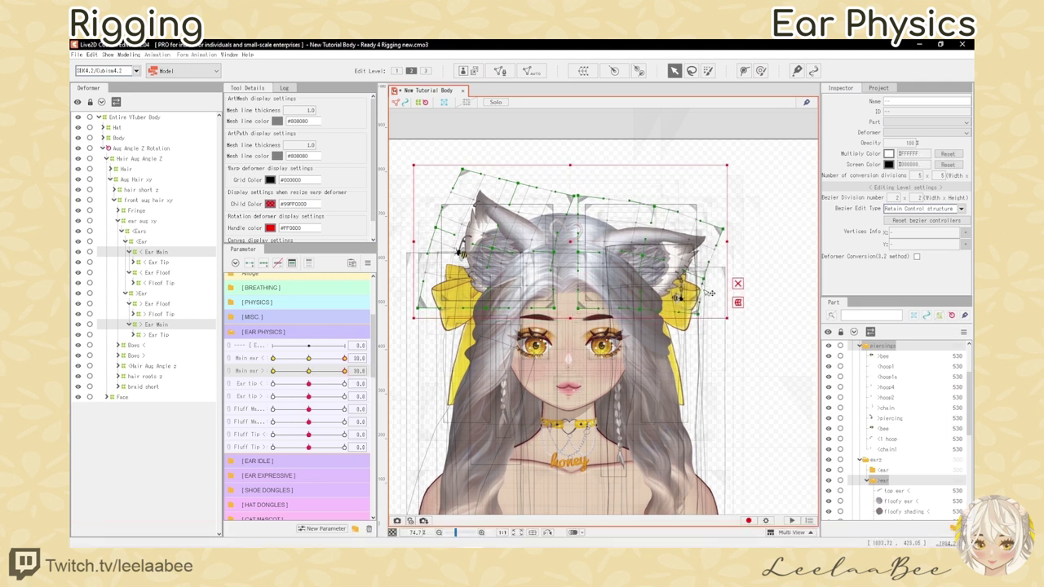
Step: Pull the > Ear Main grid's outer lower corner further down at Main ear > 30 and test the ear's motion
left_click_drag(699, 314, 694, 320)
left_click_drag(345, 371, 352, 373)
left_click_drag(694, 320, 691, 327)
left_click_drag(315, 378, 406, 373)
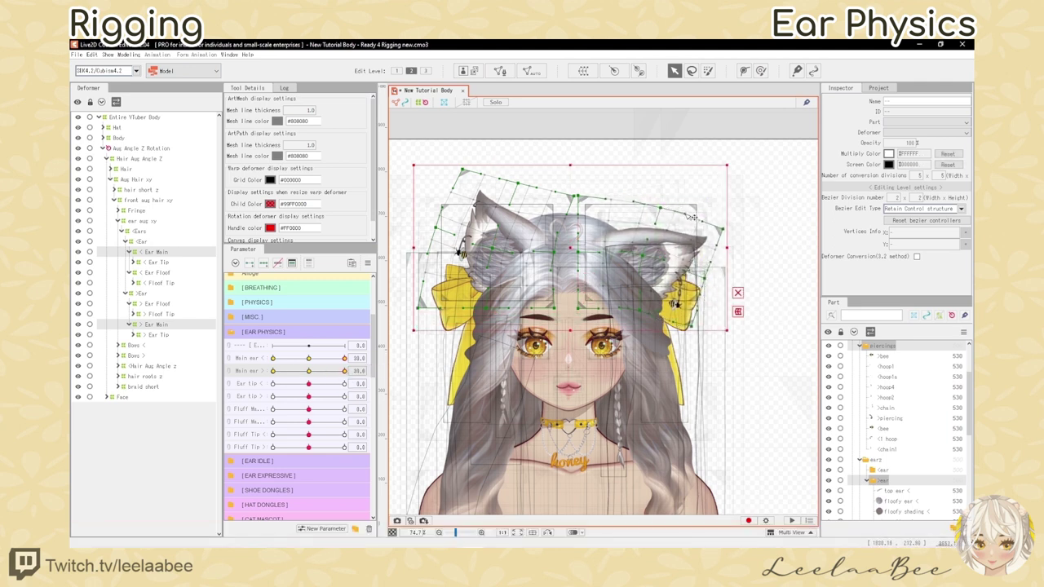
left_click_drag(345, 372, 387, 369)
key("ctrl+z")
left_click_drag(310, 367, 390, 369)
Step: Refine the < Ear Main grid's upper points at Main ear < 30, test the motion, and reset both Main ear parameters to 0
left_click_drag(519, 184, 522, 186)
left_click_drag(463, 170, 466, 167)
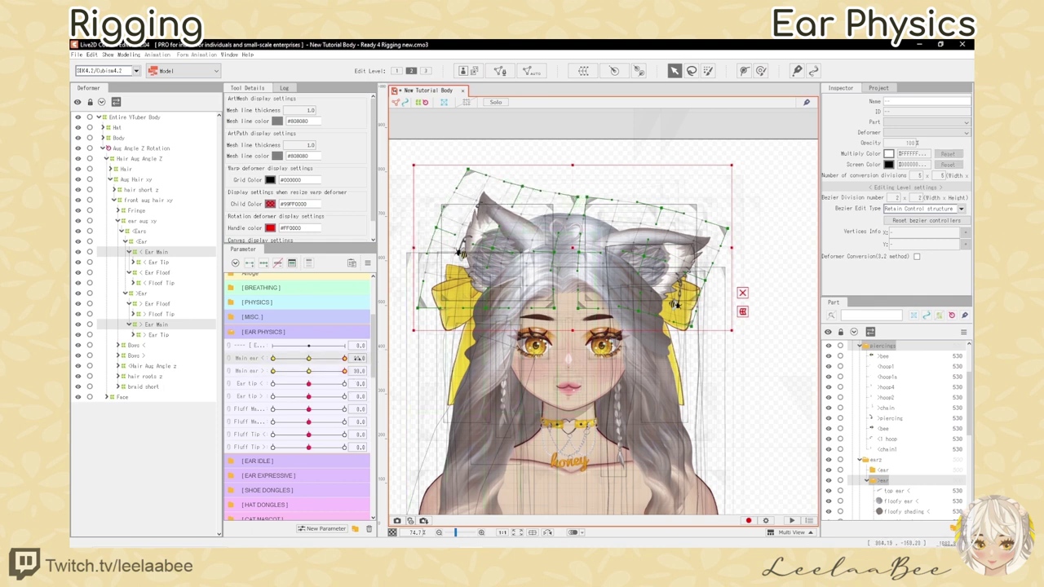
mouse_move(344, 371)
left_mouse_down()
mouse_move(355, 379)
mouse_move(326, 377)
mouse_move(347, 371)
left_mouse_up()
left_click_drag(345, 358, 378, 358)
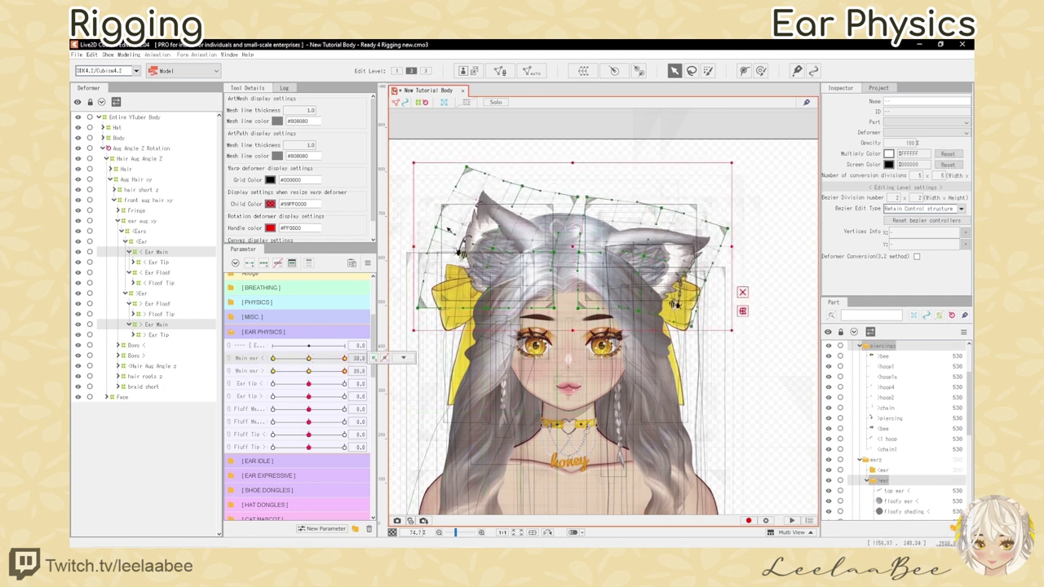
left_click_drag(310, 359, 350, 360)
left_click(310, 371)
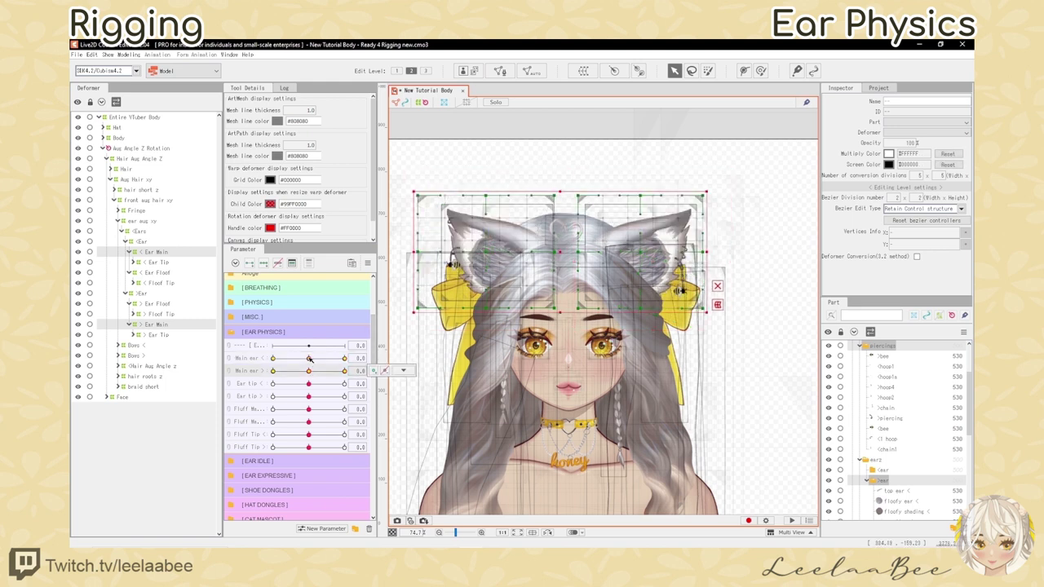
Step: Bend the < Ear Main grid's outer side outward and down at Main ear < -30, with Main ear > at 30 as reference
left_click_drag(309, 359, 272, 371)
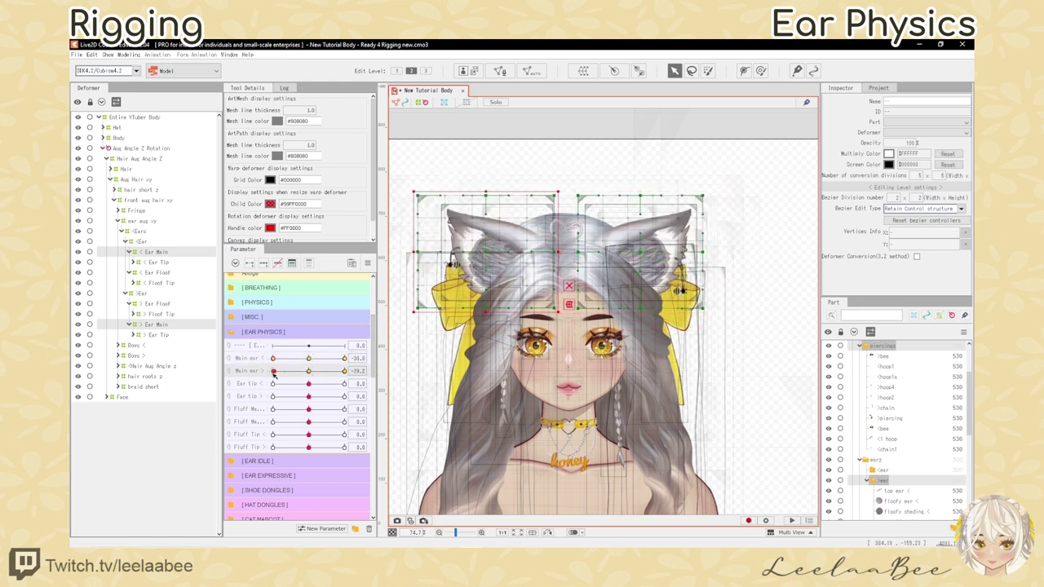
left_click_drag(417, 196, 416, 210)
left_click_drag(485, 196, 480, 200)
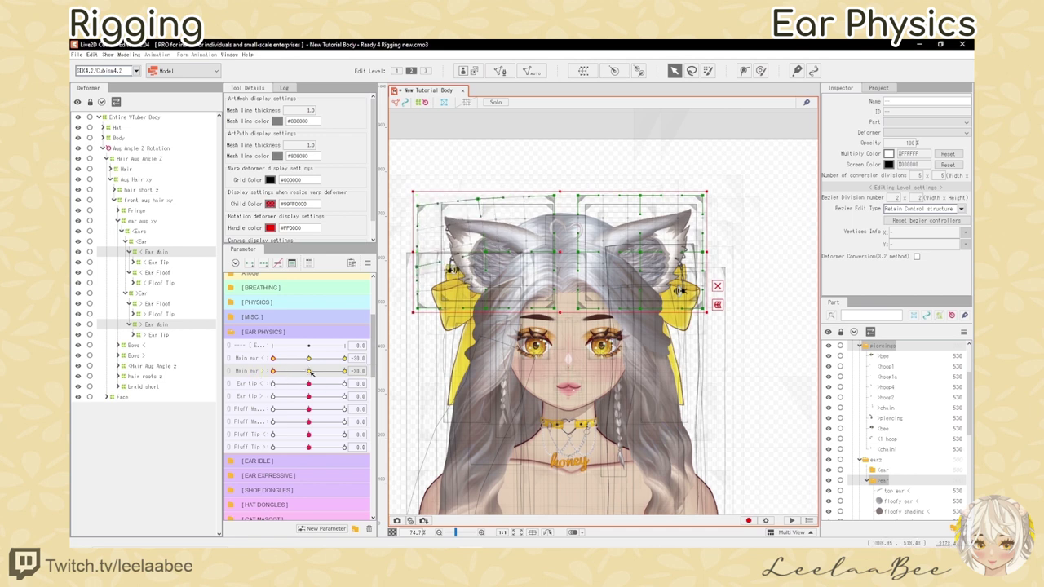
left_click(344, 371)
left_click_drag(417, 252, 417, 268)
key("ctrl+z")
left_click_drag(417, 308, 428, 327)
left_click_drag(418, 210, 409, 221)
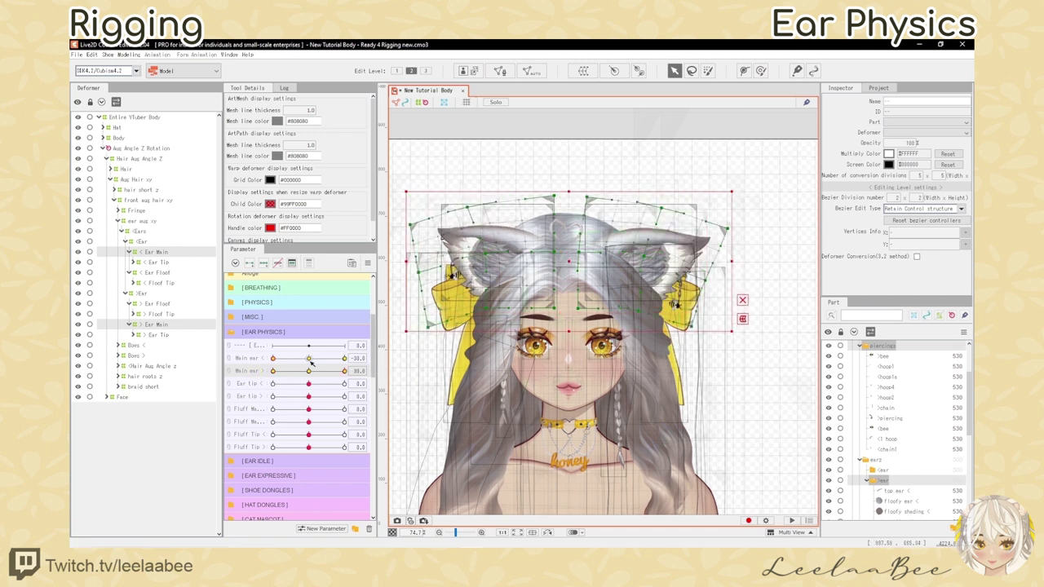
Step: Refine the < Ear Main grid's top, outer edge and lower corner at Main ear < -30 to mirror the opposite ear's droop
left_click_drag(554, 196, 550, 197)
left_click_drag(480, 200, 470, 208)
left_click_drag(410, 221, 412, 232)
left_click_drag(418, 275, 420, 281)
left_click_drag(429, 327, 434, 328)
key("ctrl+z")
left_click_drag(410, 231, 401, 235)
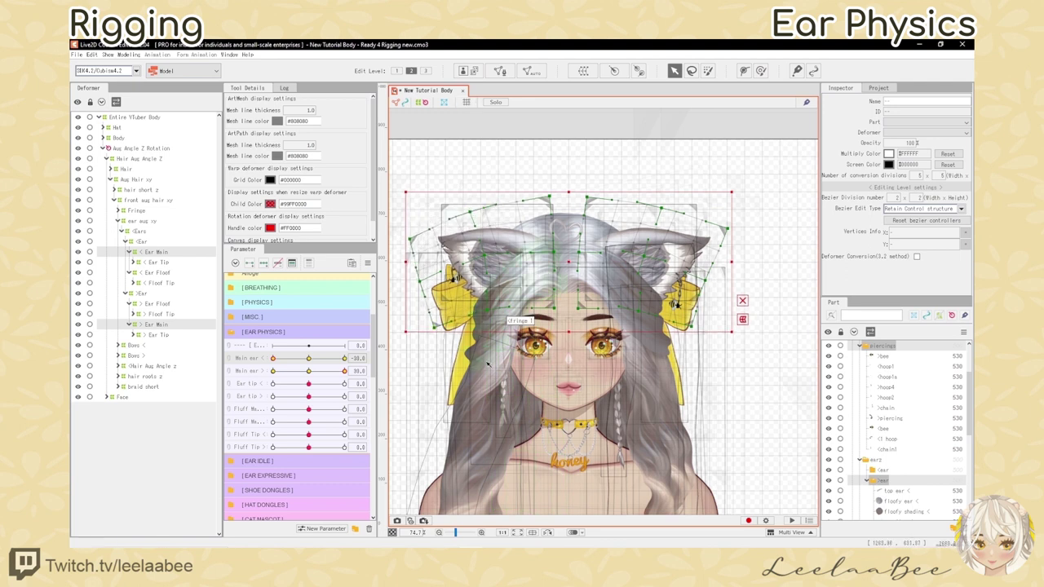
mouse_move(272, 358)
left_mouse_down()
mouse_move(298, 360)
mouse_move(272, 358)
left_mouse_up()
left_click_drag(419, 281, 415, 287)
mouse_move(273, 359)
left_mouse_down()
mouse_move(345, 371)
mouse_move(273, 358)
left_mouse_up()
left_click_drag(434, 328, 434, 344)
Step: Bend > Ear Main inward and up at Main ear > -30 to mirror the < ear at 30, and reset both Main ear parameters to 0
left_click_drag(272, 358, 344, 358)
left_click_drag(344, 371, 272, 372)
left_click_drag(702, 252, 697, 234)
left_click_drag(685, 168, 669, 170)
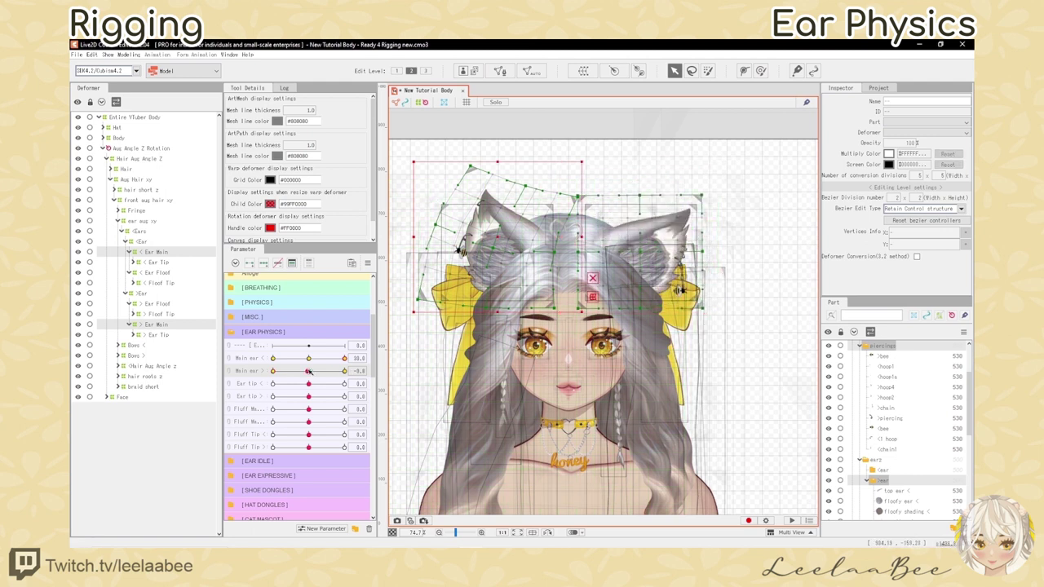
left_click_drag(343, 359, 308, 359)
left_click(308, 372)
Step: Apply a non-linear Extended Interpolation method to the Main ear < parameter
left_click(367, 263)
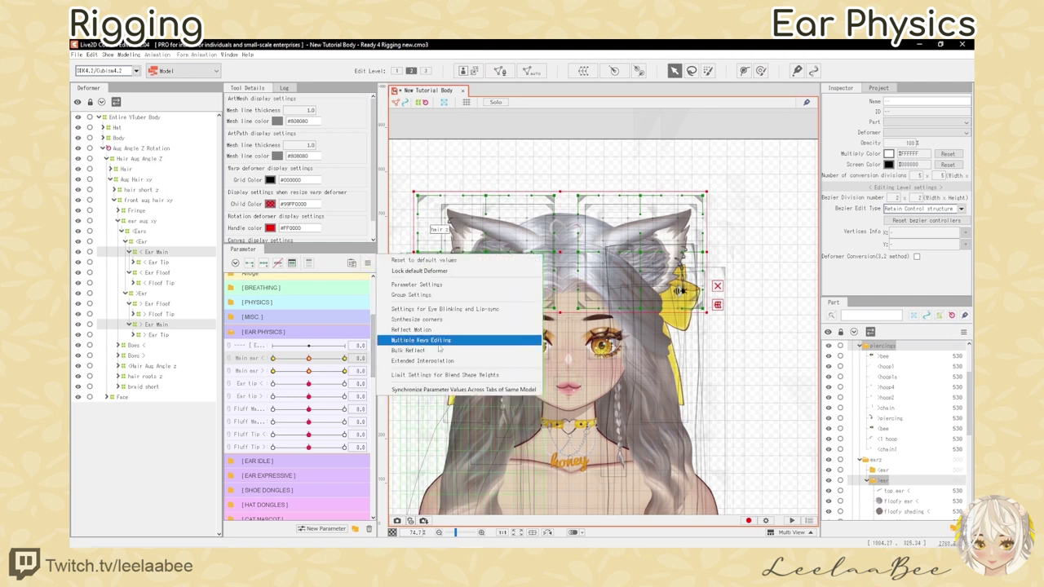
left_click(439, 362)
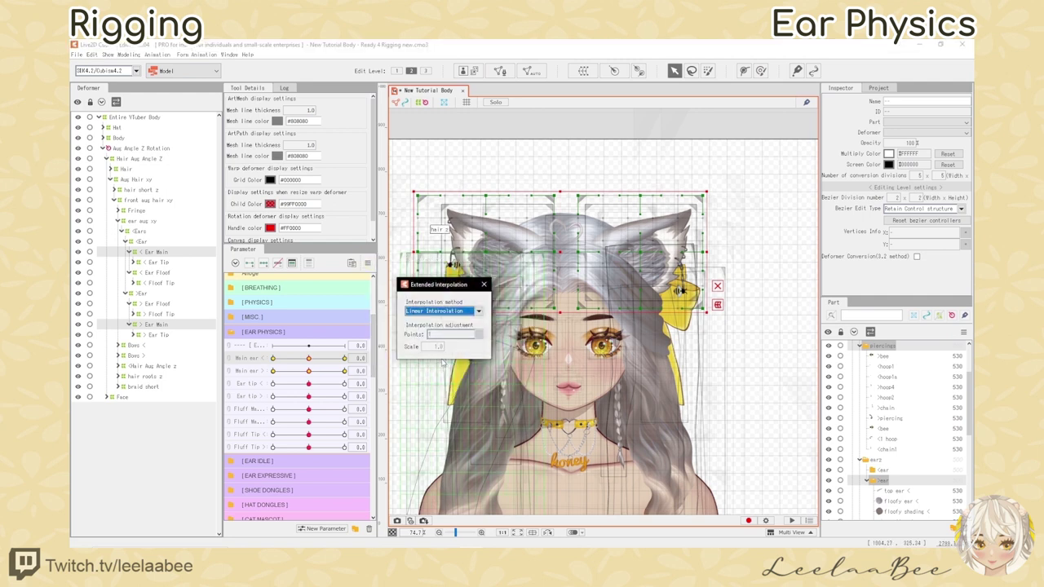
left_click(479, 313)
left_click(433, 329)
left_click(484, 285)
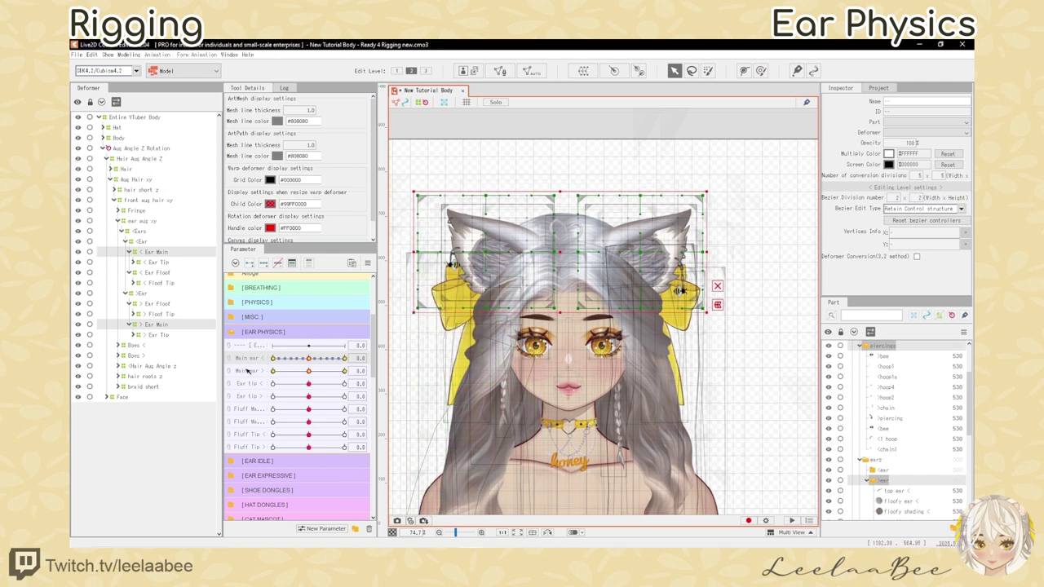
Step: Apply the same Extended Interpolation method to the Main ear > parameter
left_click(368, 265)
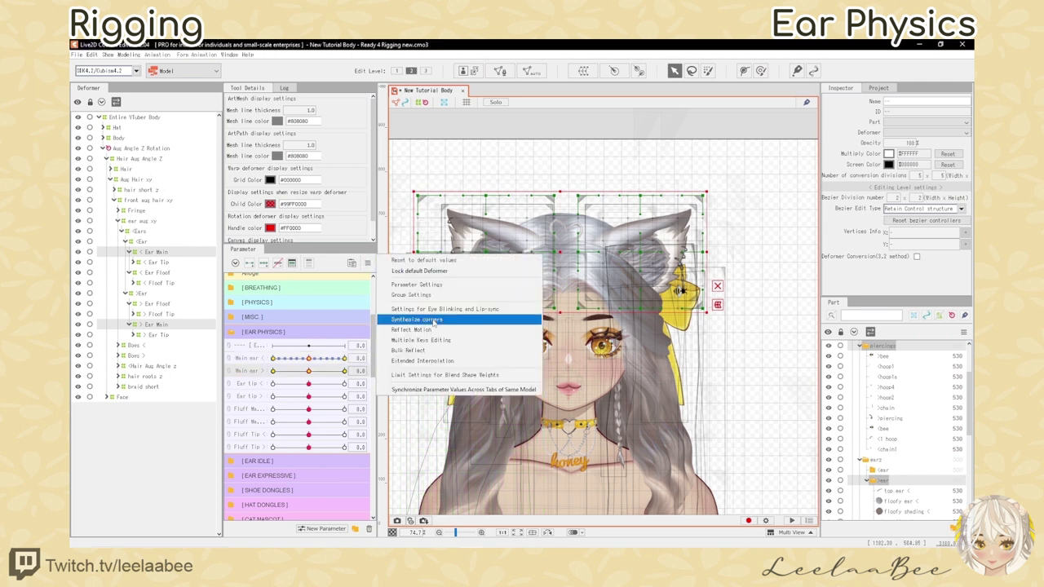
left_click(423, 361)
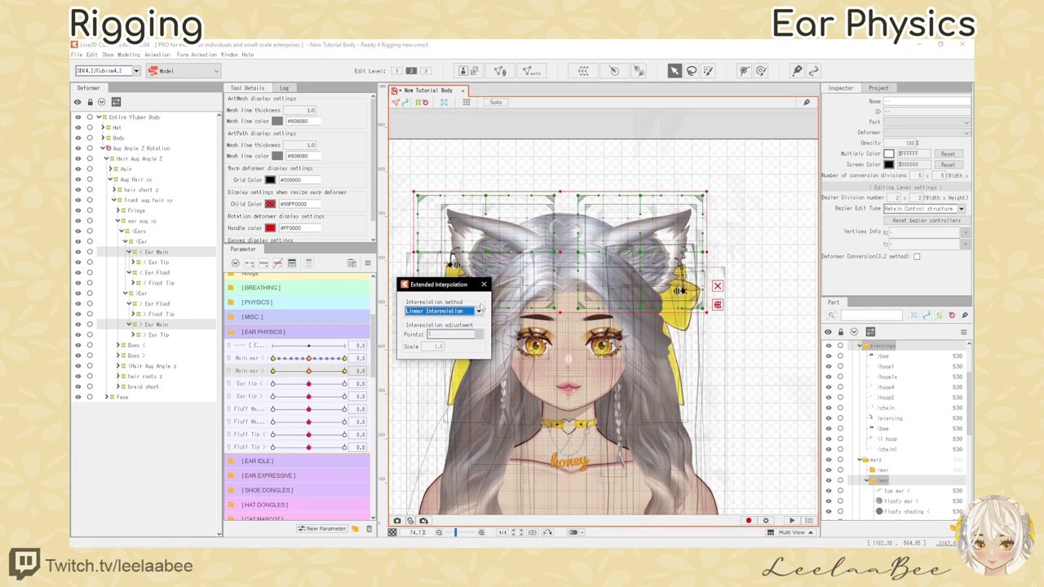
left_click(480, 310)
left_click(460, 328)
left_click(484, 286)
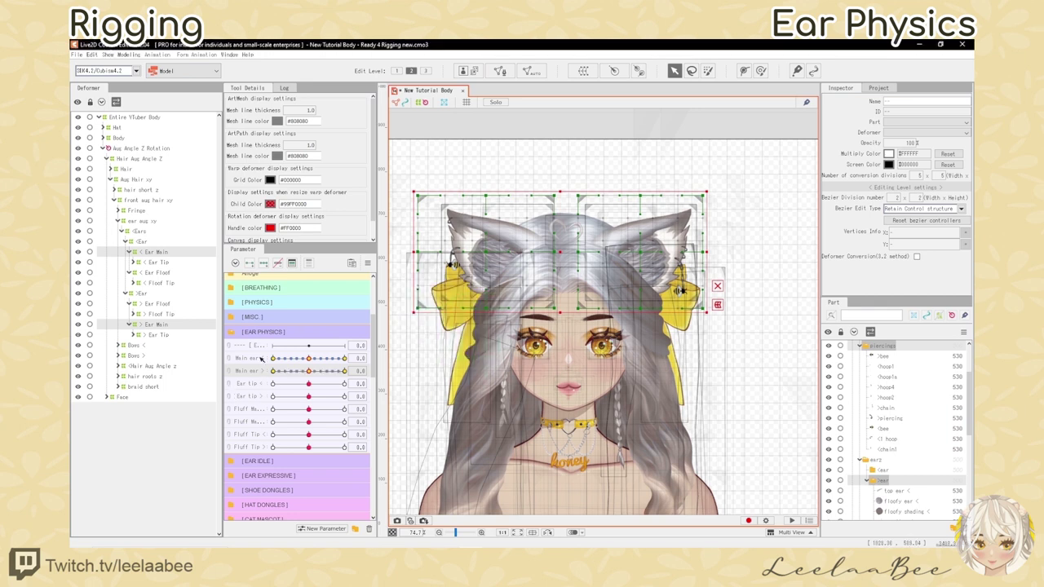
Step: Test the main ear motion across the Main ear < and Main ear > ranges, and return both parameters to 0
left_click_drag(308, 359, 266, 359)
left_click(309, 358)
left_click(344, 371)
mouse_move(356, 371)
left_mouse_down()
mouse_move(272, 371)
mouse_move(362, 358)
mouse_move(350, 385)
left_mouse_up()
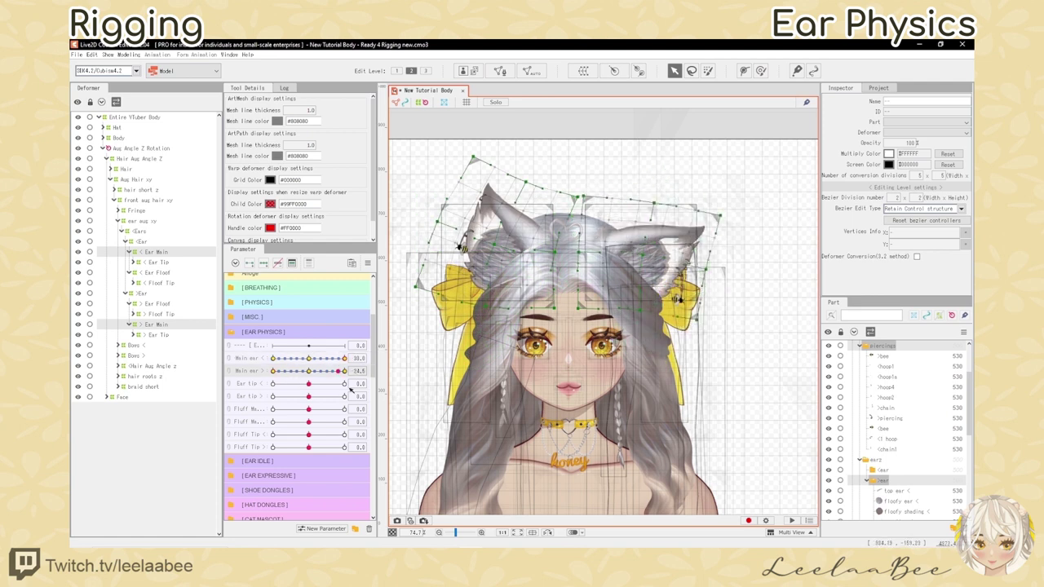
left_click(309, 372)
left_click_drag(309, 358, 269, 359)
left_click(309, 358)
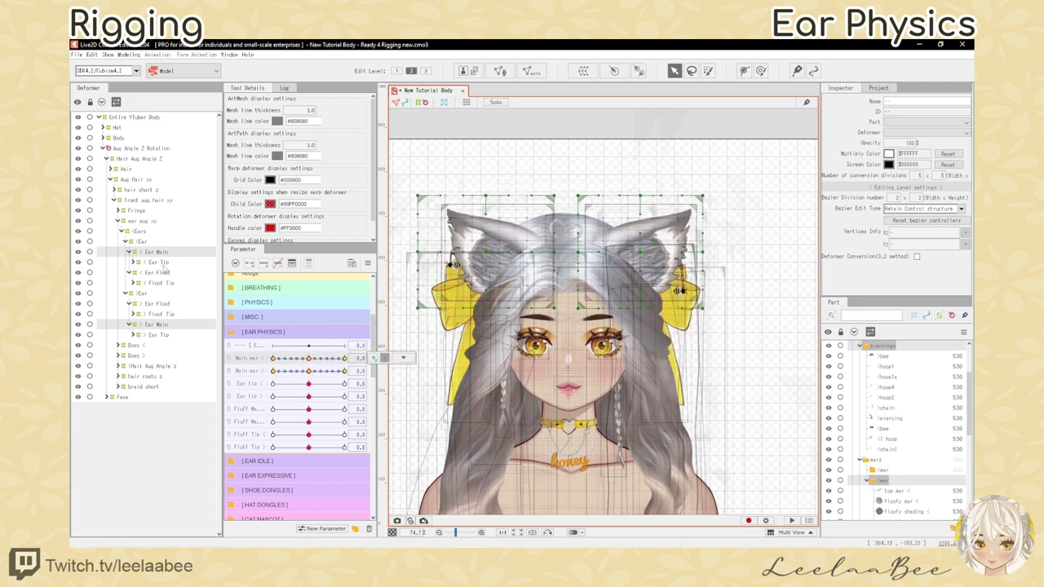
Step: Select < Ear Tip and > Ear Tip, set both Ear tip parameters to 30, and set the conversion divisions to 10 × 10
left_click(170, 263)
left_click(170, 335, "ctrl")
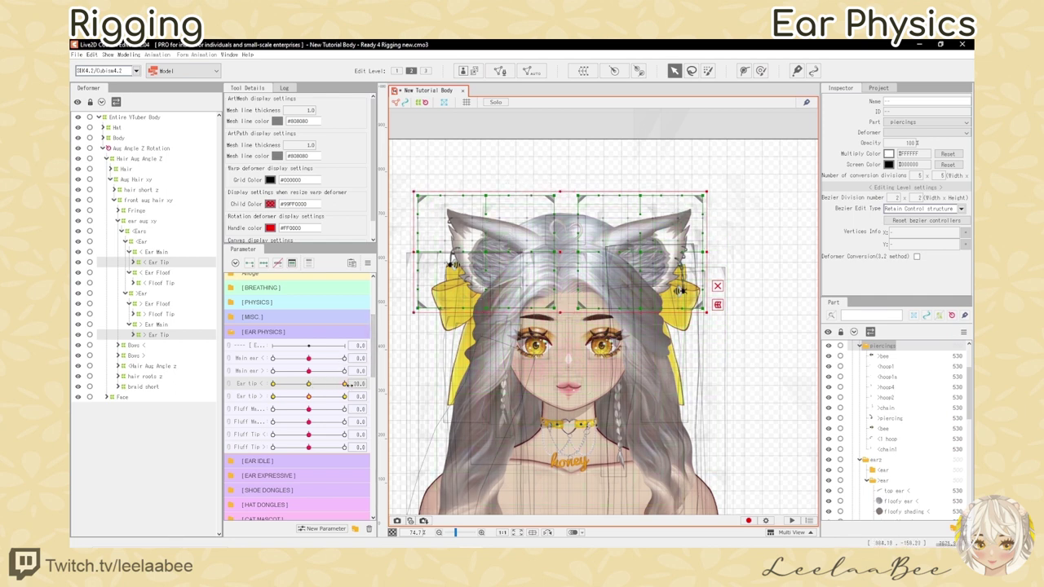
left_click_drag(308, 396, 344, 397)
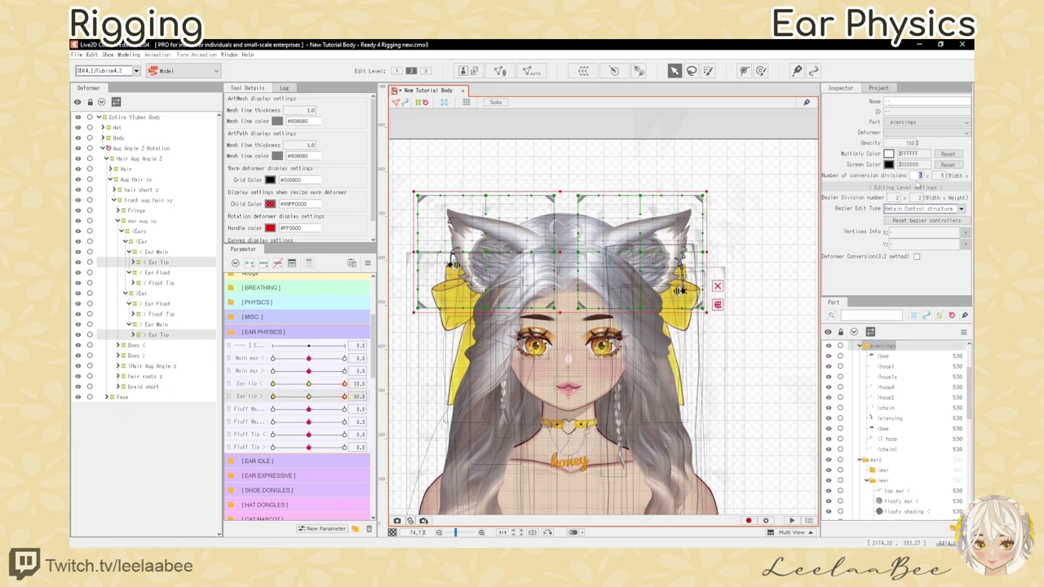
type("10")
key("Return")
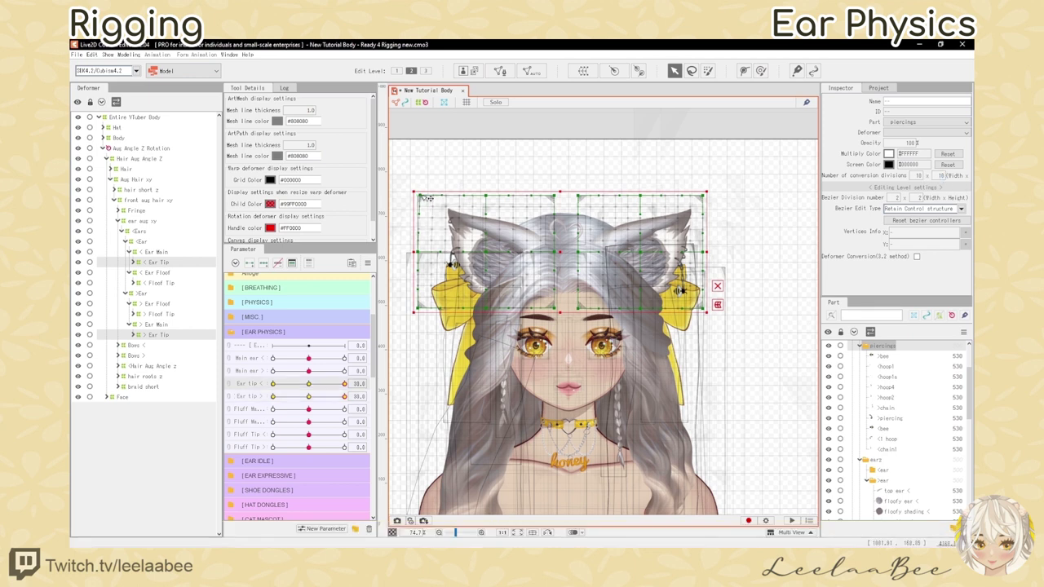
Step: Pull the outer upper grid points of < Ear Tip inward and up for the Ear tip < keyform at 30
left_click_drag(427, 198, 479, 194)
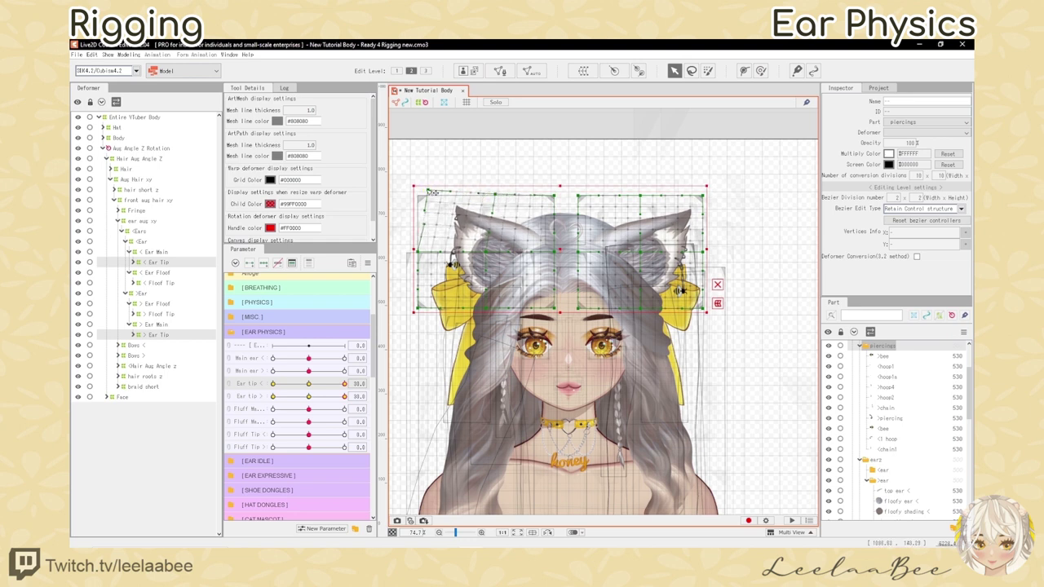
left_click_drag(430, 192, 437, 188)
mouse_move(345, 383)
left_mouse_down()
mouse_move(310, 384)
mouse_move(345, 384)
left_mouse_up()
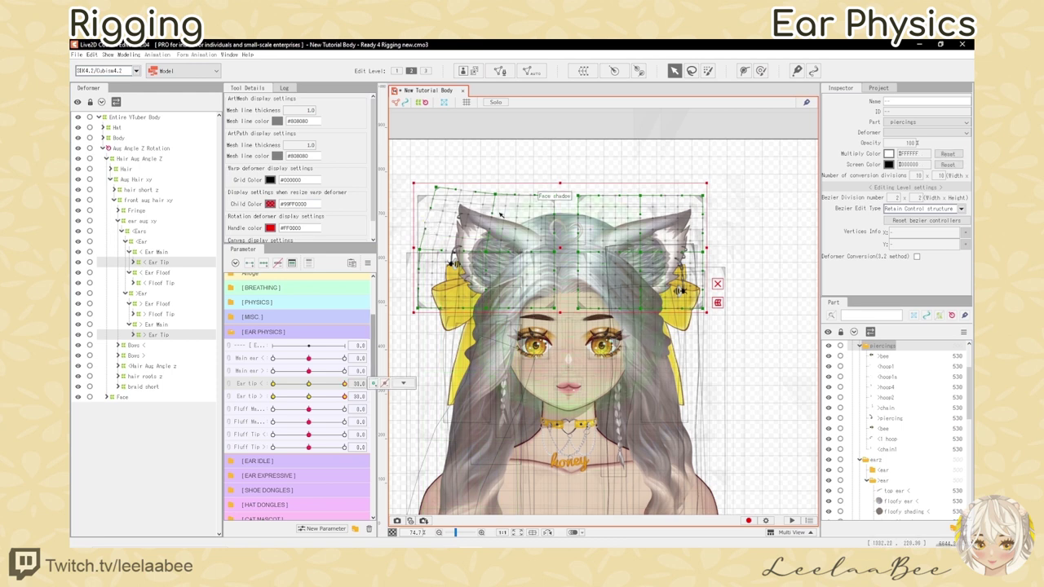
Step: Pull the outer grid points of > Ear Tip outward and down for the Ear tip > keyform at 30
left_click_drag(704, 196, 705, 208)
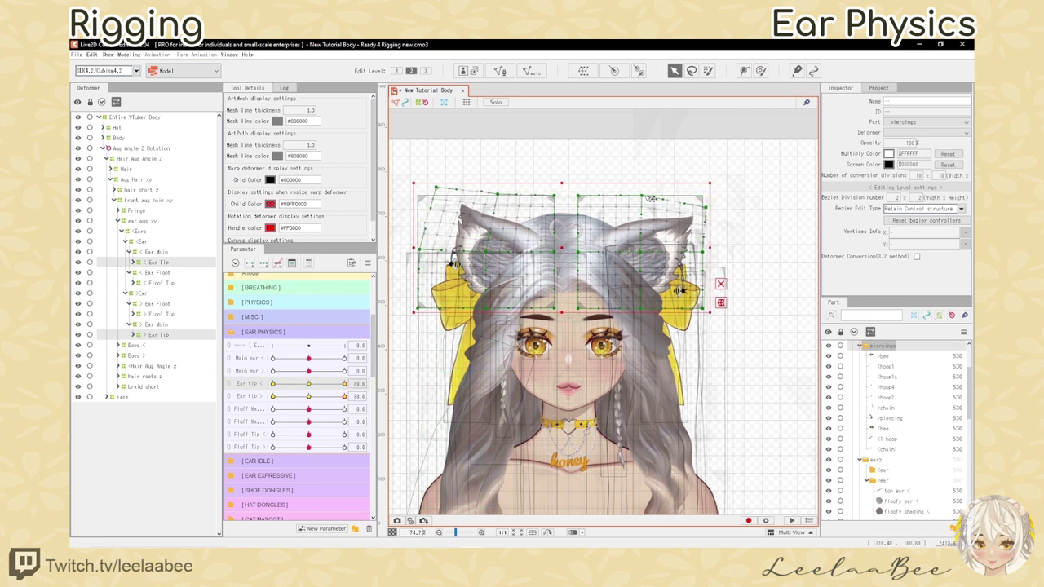
left_click_drag(709, 254, 703, 258)
left_click_drag(706, 207, 709, 217)
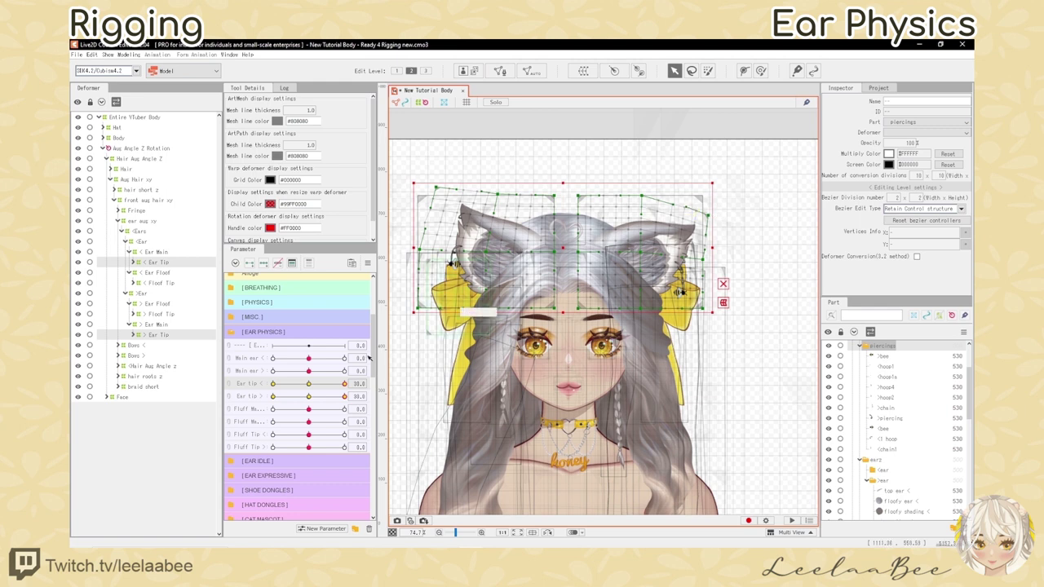
left_click_drag(345, 397, 310, 396)
left_click_drag(310, 397, 345, 397)
left_click_drag(710, 217, 714, 217)
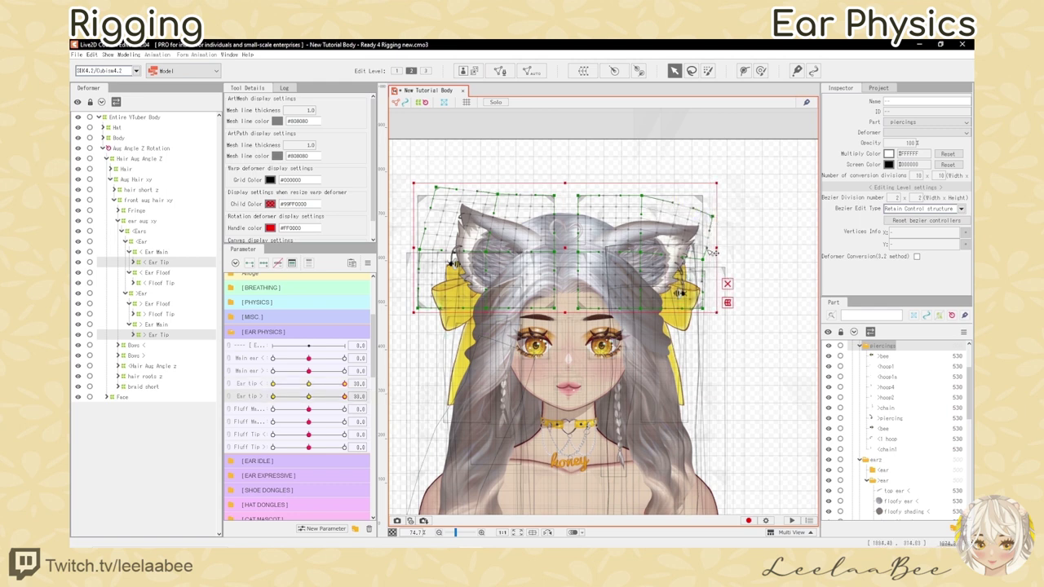
mouse_move(311, 396)
left_mouse_down()
mouse_move(345, 397)
mouse_move(309, 396)
left_mouse_up()
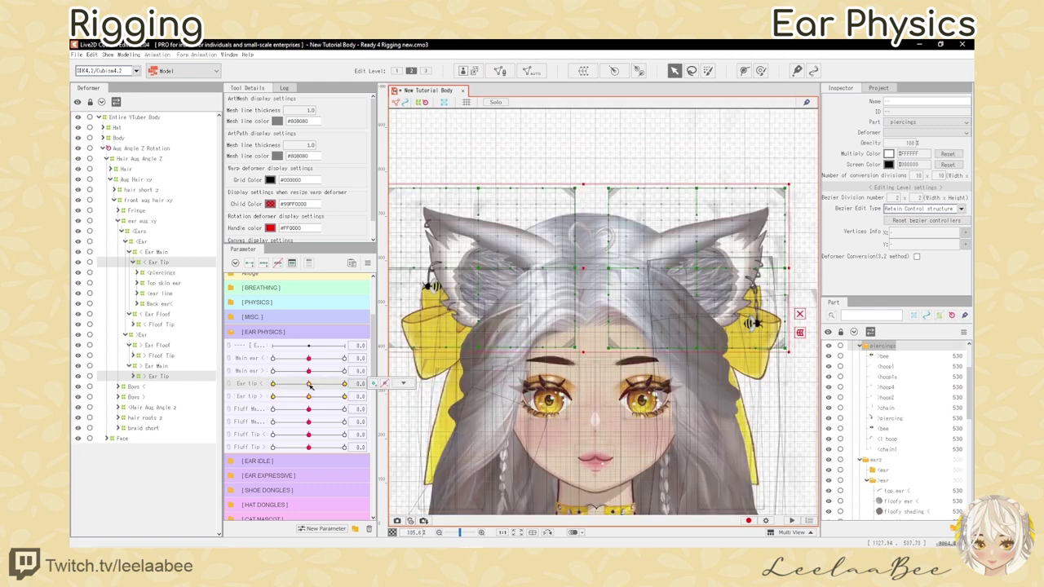
Step: Bend the outer corner and outer side of > Ear Tip inward and up for the Ear tip > keyform at -30
left_click_drag(309, 385, 345, 384)
scroll(505, 220, "up", 3)
scroll(604, 310, "down", 3)
left_click_drag(692, 253, 705, 235)
scroll(742, 330, "up", 4)
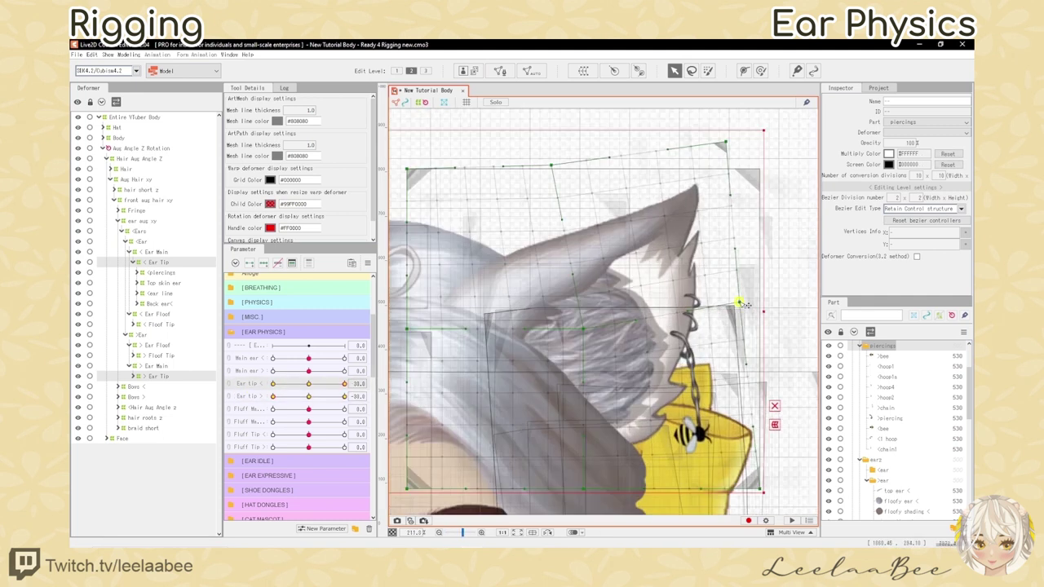
left_click_drag(742, 302, 696, 282)
scroll(698, 276, "down", 6)
mouse_move(272, 397)
left_mouse_down()
mouse_move(308, 398)
mouse_move(272, 405)
left_mouse_up()
scroll(718, 290, "up", 3)
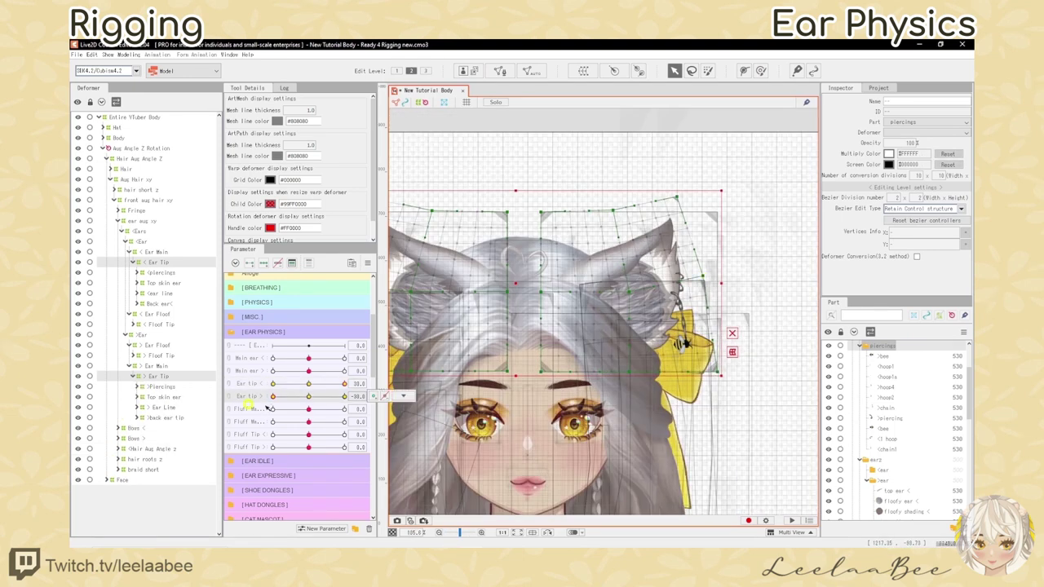
scroll(674, 353, "down", 3)
mouse_move(345, 384)
left_mouse_down()
mouse_move(272, 385)
mouse_move(344, 396)
left_mouse_up()
left_click_drag(655, 253, 650, 257)
Step: Test both Ear tip parameters at their extremes, return them to 0, and save the model
left_click_drag(344, 397, 254, 397)
left_click(309, 384)
left_click(309, 398)
left_click(344, 383)
left_click(272, 396)
left_click(309, 396)
left_click(309, 384)
scroll(570, 310, "down", 2)
key("ctrl+s")
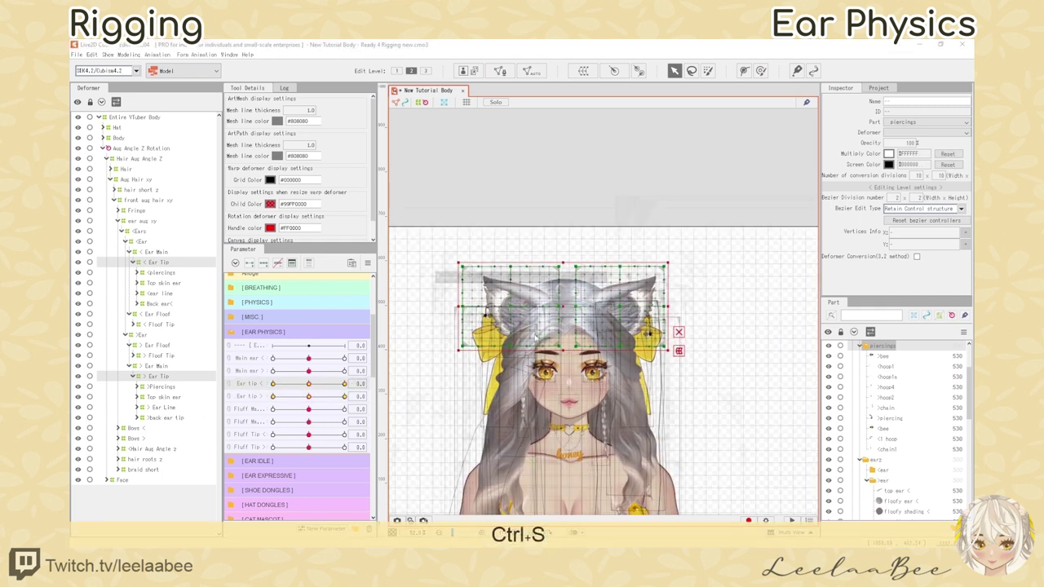
Step: With both Ear Floof deformers selected, set the two main Fluff parameters to 30 and shift < Ear Floof's upper and middle grid points inward
scroll(537, 338, "up", 2)
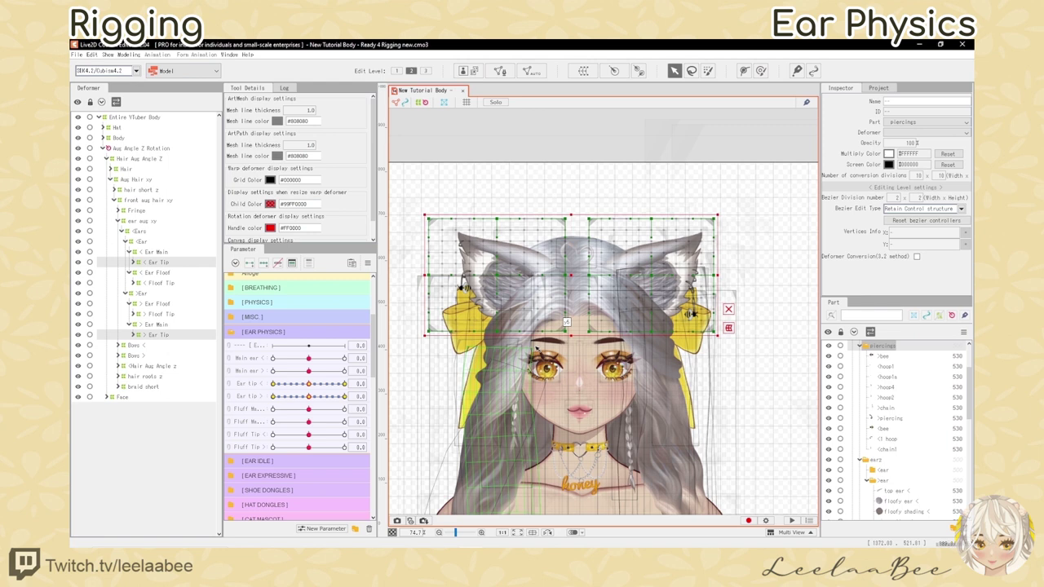
left_click(255, 360)
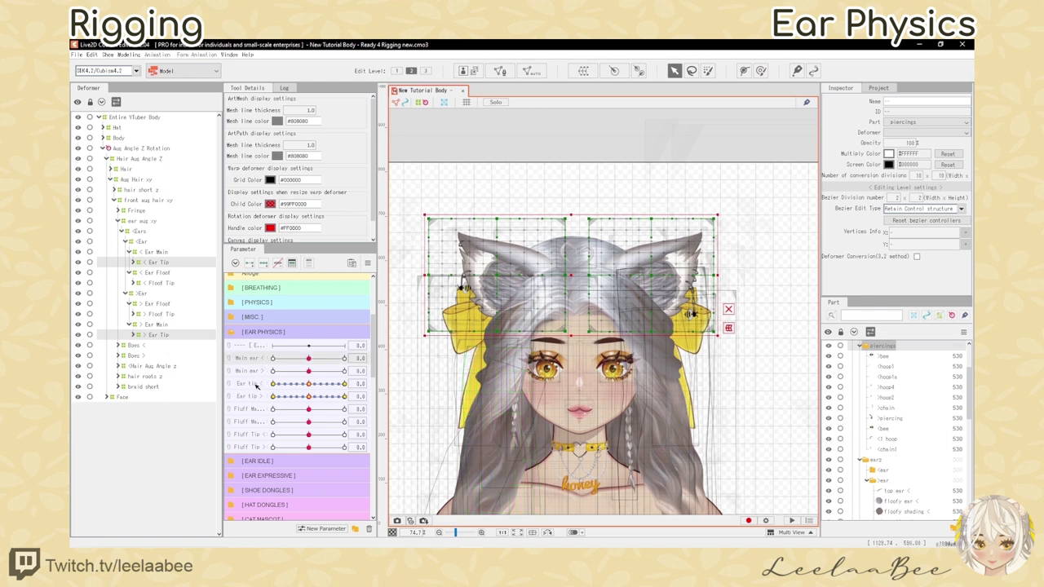
left_click(257, 384)
left_click(250, 411)
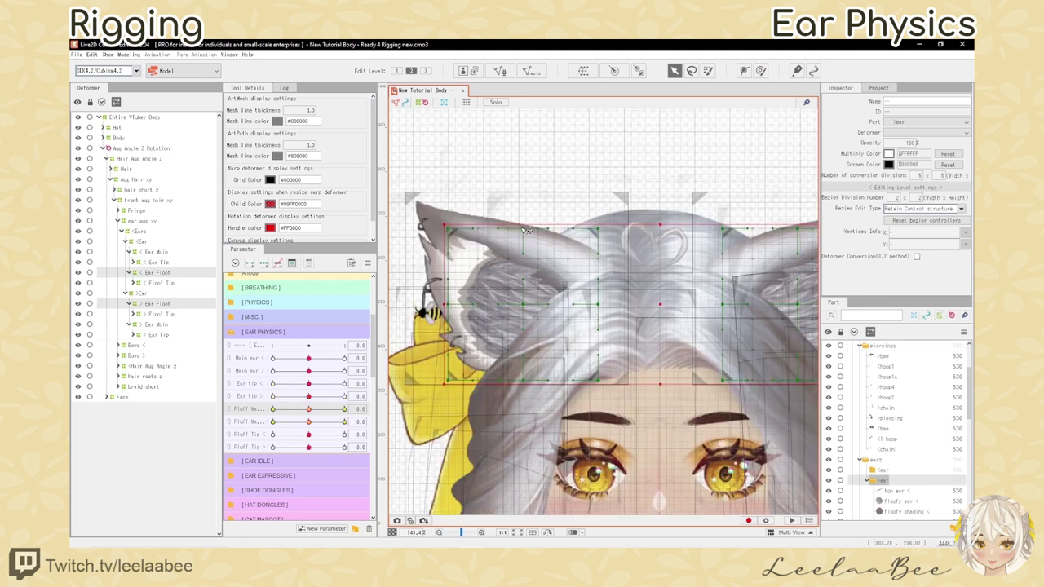
left_click_drag(309, 410, 371, 421)
left_click_drag(523, 229, 543, 227)
left_click_drag(447, 228, 476, 225)
left_click_drag(523, 305, 526, 299)
left_click_drag(448, 304, 453, 287)
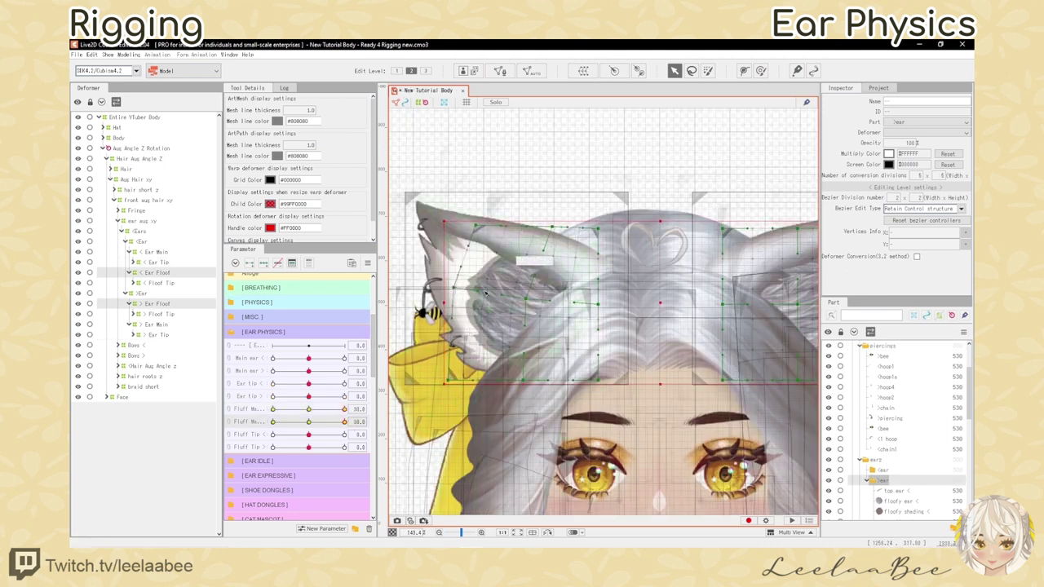
left_click_drag(598, 228, 616, 236)
Step: Refine the < Ear Floof keyform at 30 by pushing its upper points further inward and raising the lower outer corner slightly
left_click_drag(324, 410, 356, 410)
left_click_drag(557, 227, 560, 228)
left_click_drag(475, 225, 482, 220)
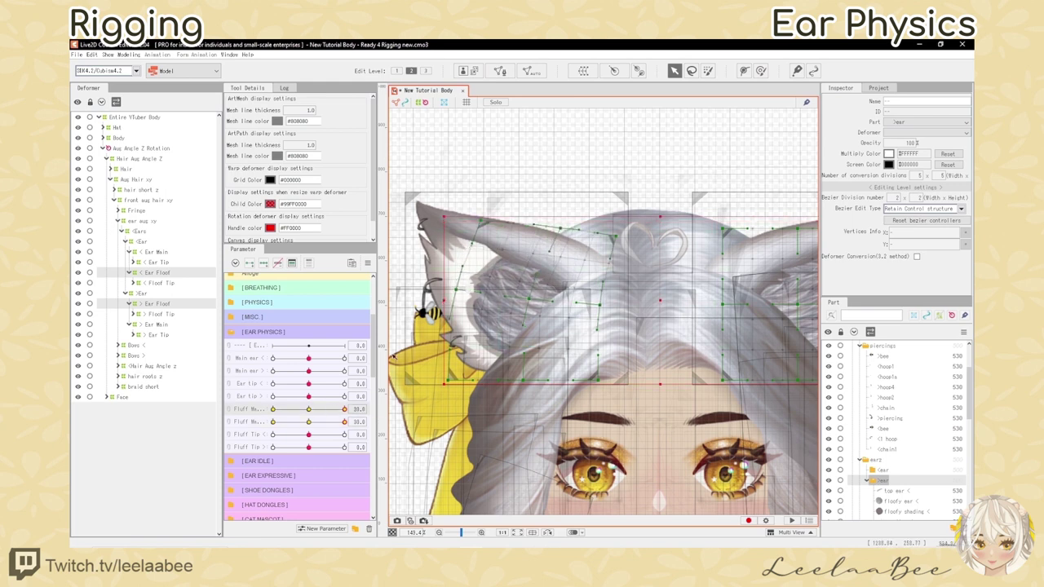
left_click_drag(526, 299, 530, 299)
left_click_drag(616, 236, 629, 243)
left_click_drag(448, 380, 441, 366)
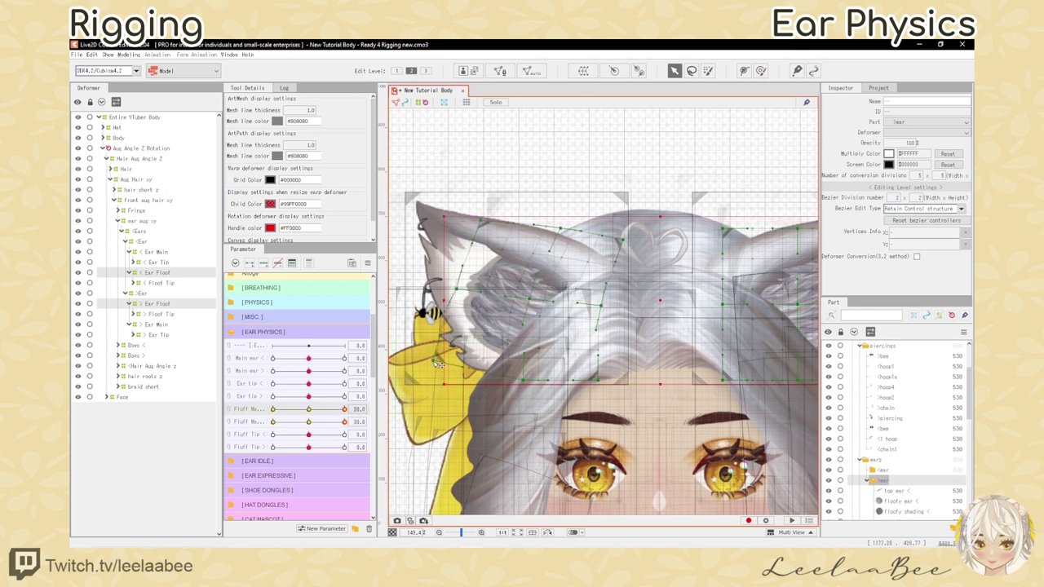
mouse_move(345, 409)
left_mouse_down()
mouse_move(316, 410)
mouse_move(356, 409)
left_mouse_up()
left_click_drag(441, 366, 447, 371)
mouse_move(344, 410)
left_mouse_down()
mouse_move(317, 409)
mouse_move(355, 410)
left_mouse_up()
Step: Shape the > Ear Floof keyform at 30, lowering its outer edge and leaning its upper grid points outward
scroll(421, 319, "down", 3)
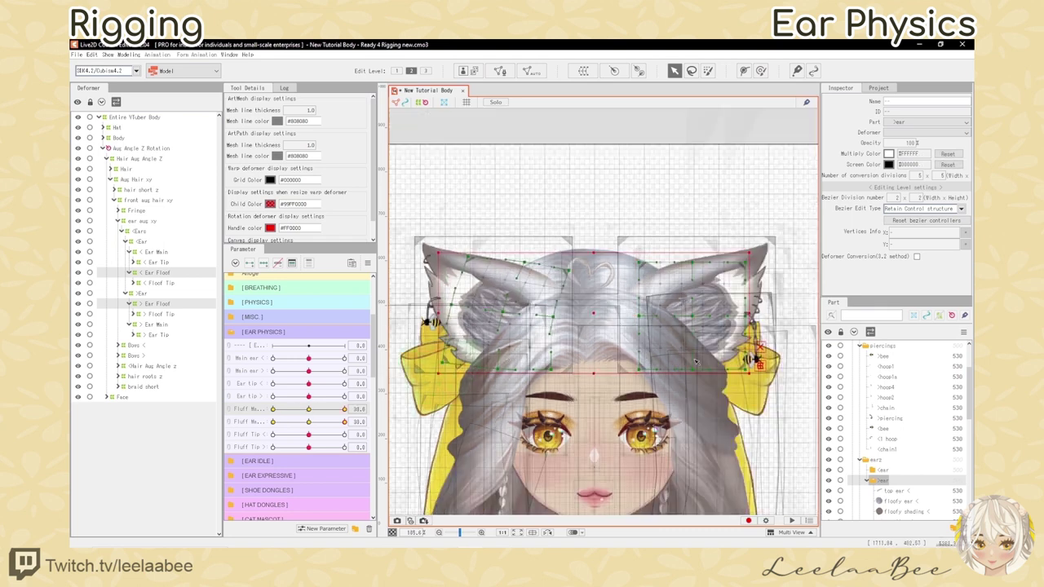
scroll(804, 285, "up", 3)
left_click_drag(653, 248, 657, 265)
left_click_drag(654, 323, 652, 334)
left_click_drag(653, 399, 646, 413)
left_click_drag(578, 399, 566, 400)
left_click_drag(578, 248, 591, 256)
left_click_drag(656, 266, 659, 275)
mouse_move(344, 422)
left_mouse_down()
mouse_move(333, 422)
mouse_move(375, 421)
mouse_move(321, 422)
mouse_move(356, 422)
left_mouse_up()
left_click_drag(503, 399, 497, 397)
left_click_drag(504, 248, 511, 241)
scroll(524, 313, "down", 2)
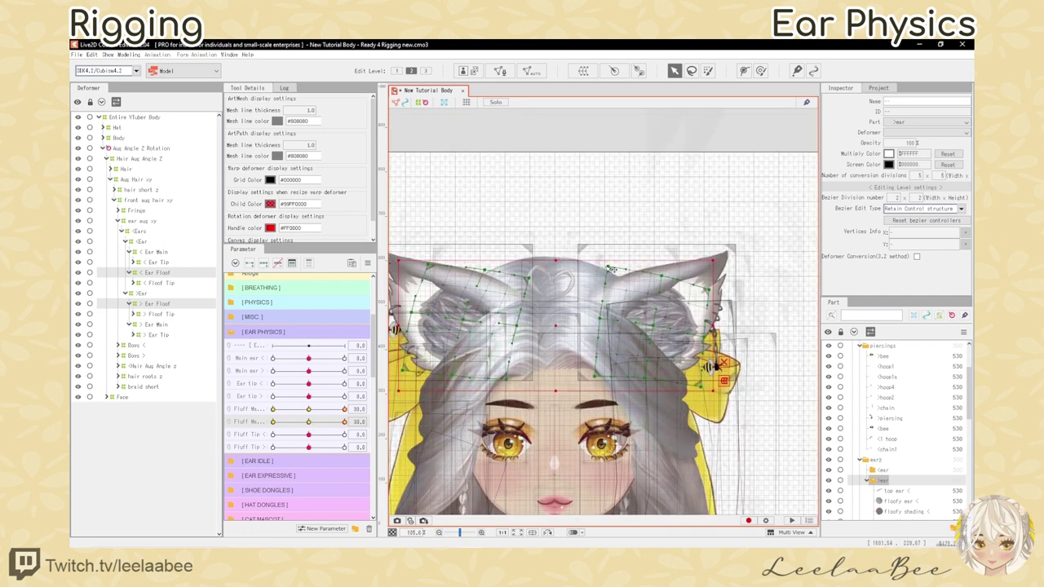
Step: Set both main Fluff parameters to -30 and shape < Ear Floof and > Ear Floof leaning the opposite way
left_click_drag(309, 412, 268, 411)
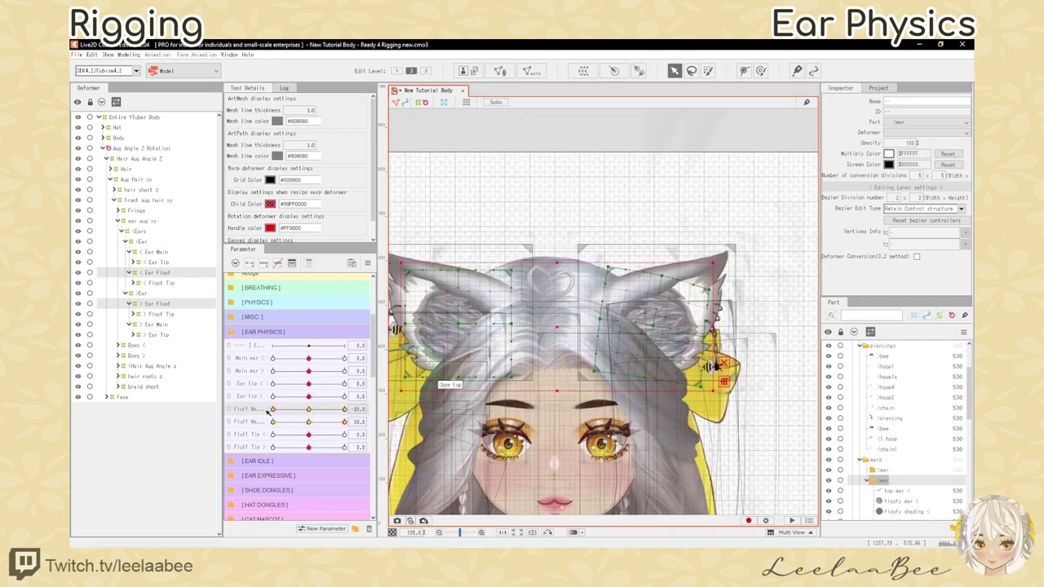
left_click_drag(343, 422, 271, 421)
scroll(718, 300, "down", 1)
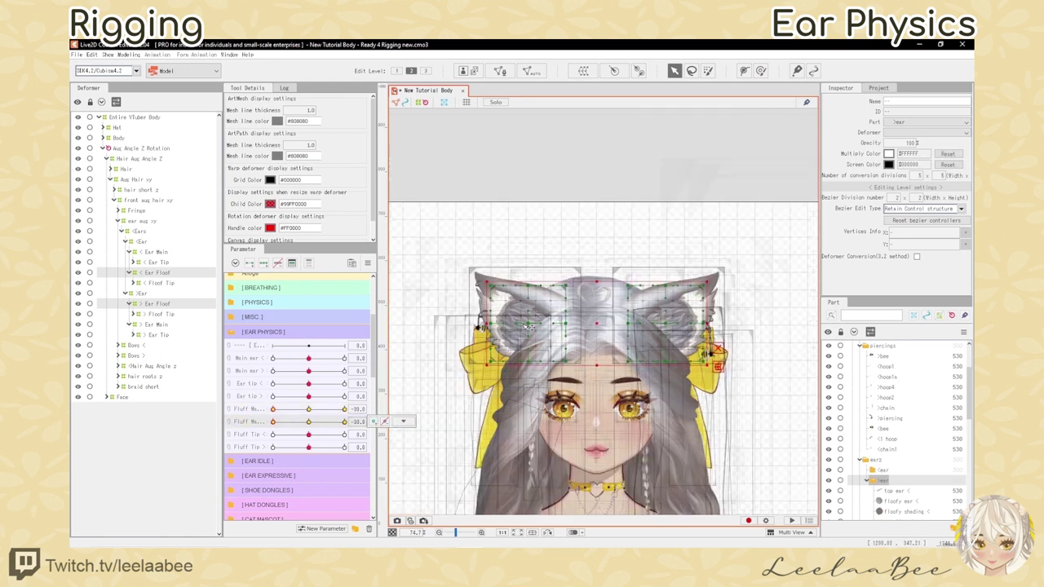
scroll(441, 311, "up", 1)
left_click_drag(477, 270, 475, 290)
key("ctrl+z")
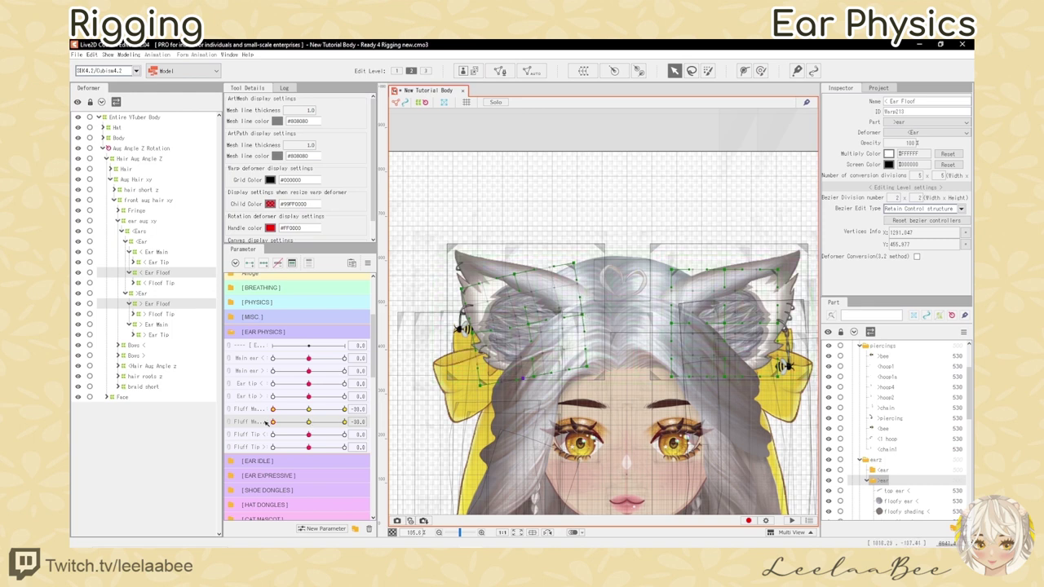
left_click_drag(272, 409, 200, 421)
key("ctrl+z")
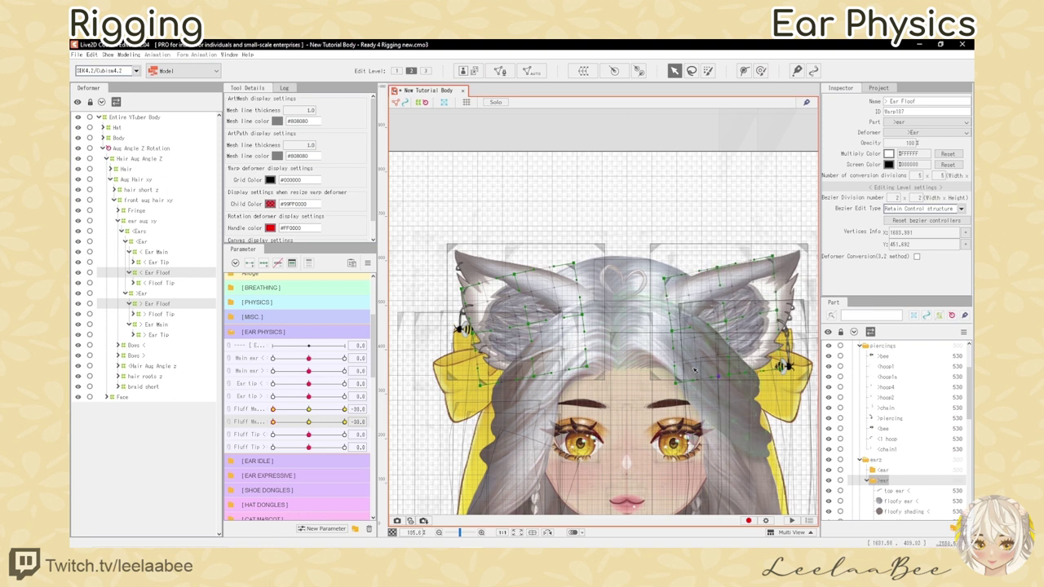
Step: Test the ear floof motion across both main Fluff parameters and return them to 0
mouse_move(274, 422)
left_mouse_down()
mouse_move(344, 425)
mouse_move(274, 410)
left_mouse_up()
left_click_drag(273, 422, 345, 422)
left_click_drag(273, 410, 309, 427)
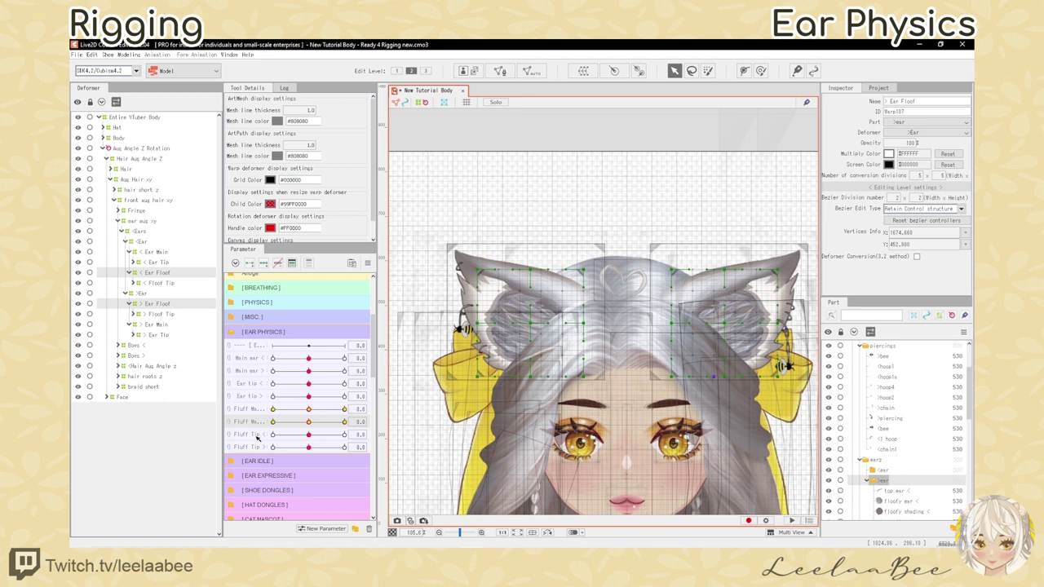
Step: Select < Floof Tip and > Floof Tip, set both Fluff Tip parameters to 30, and slightly shift their outer grid points
left_click(175, 283)
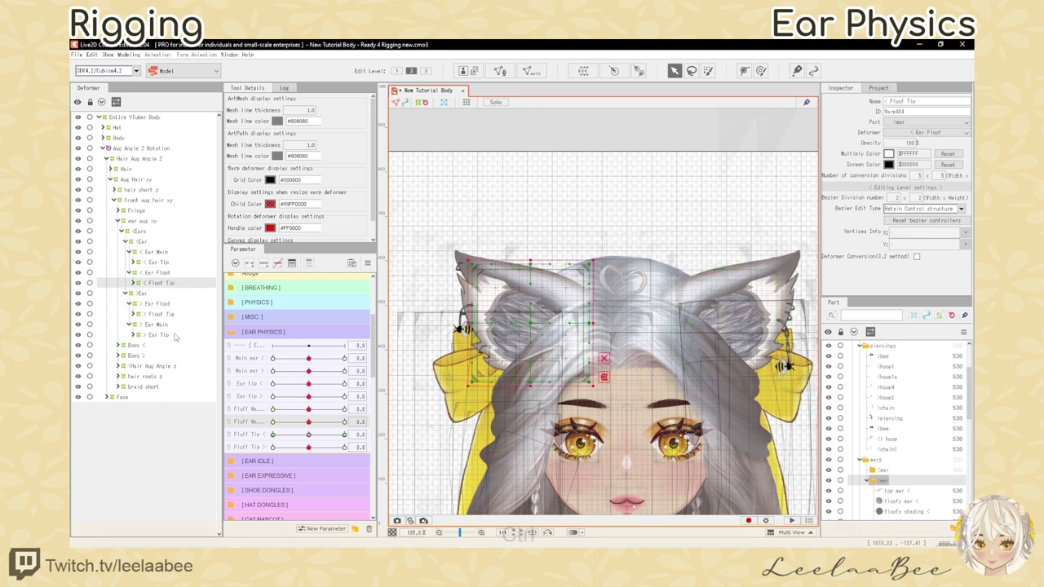
left_click(161, 315, "ctrl")
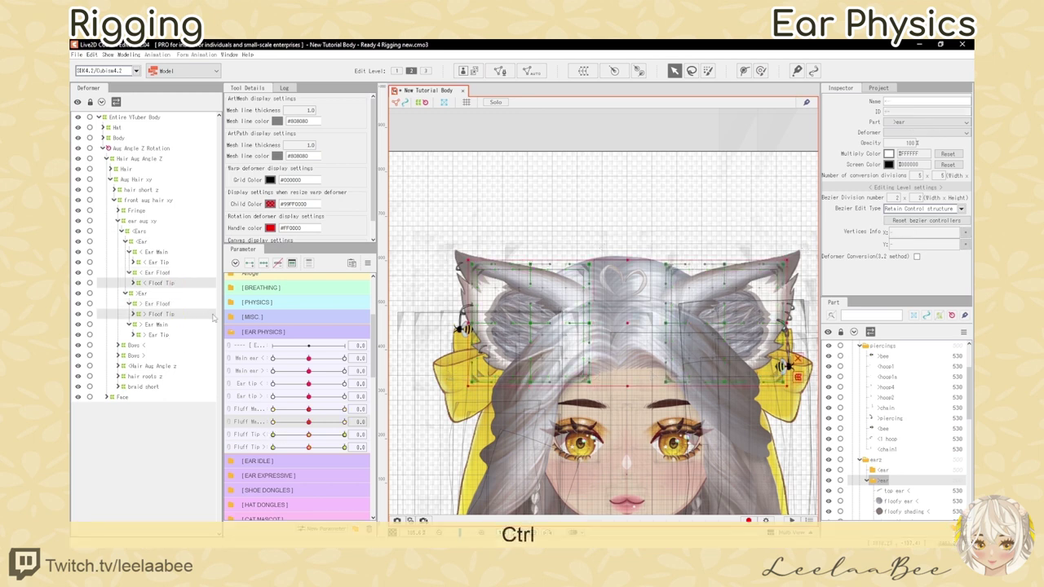
left_click_drag(483, 259, 482, 254)
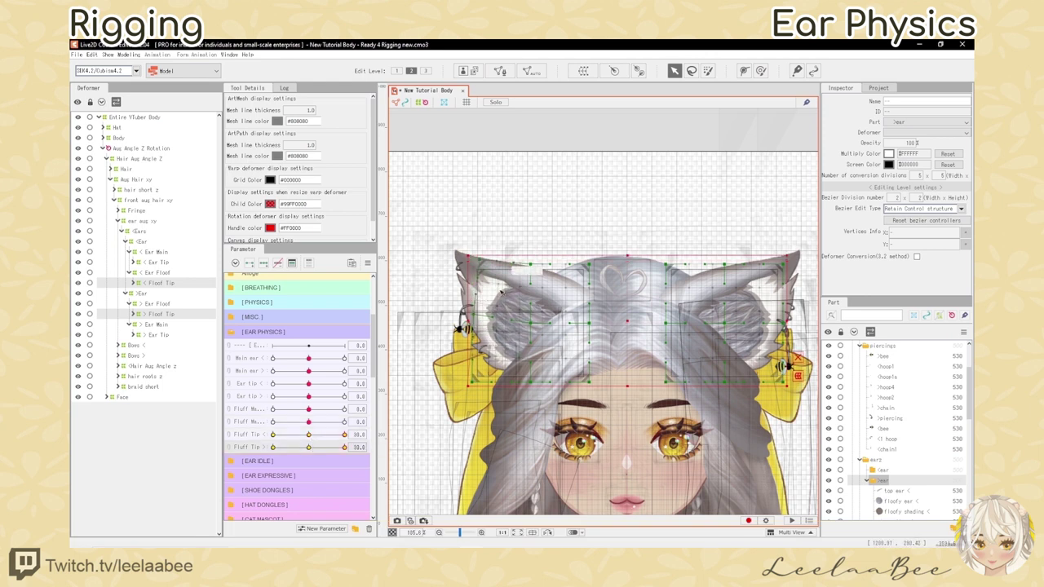
left_click_drag(477, 313, 474, 313)
left_click_drag(782, 322, 786, 324)
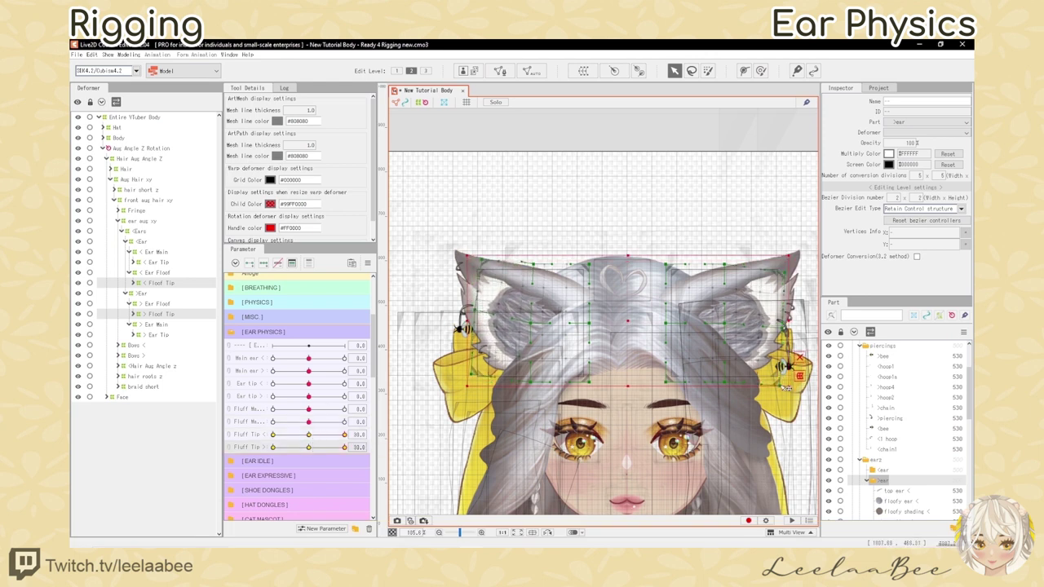
left_click_drag(783, 382, 779, 386)
Step: Set both Fluff Tip parameters to -30 and nudge the outer grid points of both Floof Tip deformers for the opposite keyform
left_click_drag(344, 447, 273, 447)
left_click_drag(473, 265, 469, 270)
left_click_drag(472, 382, 473, 387)
left_click_drag(531, 265, 527, 266)
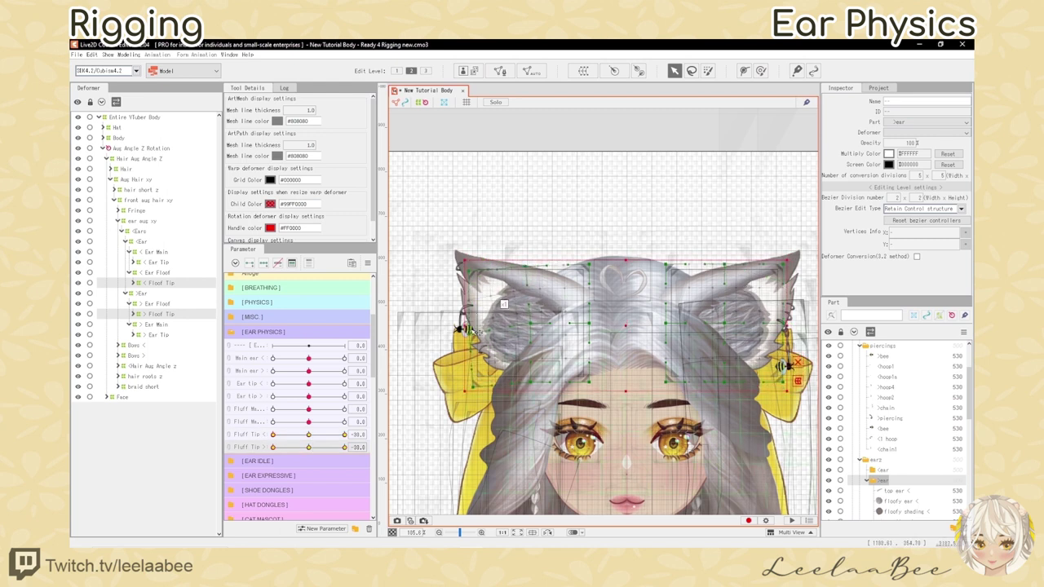
left_click_drag(768, 265, 767, 263)
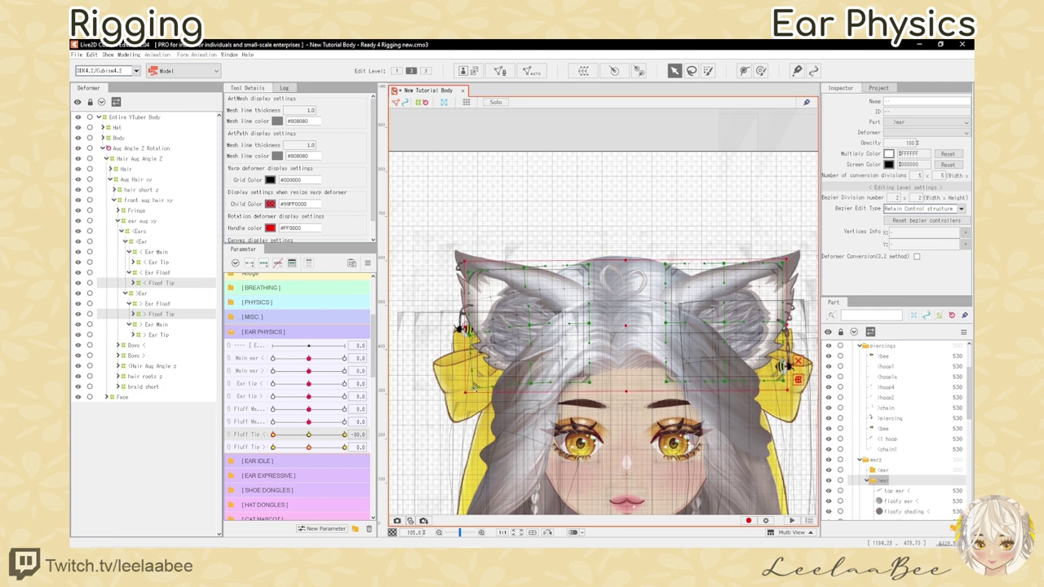
Step: Test the floof tip motion by moving Fluff Tip < and Fluff Tip > between -30 and 30
left_click(134, 283)
left_click(134, 284)
left_click_drag(272, 435, 212, 479)
left_click(273, 435)
left_click(344, 447)
left_click_drag(344, 435, 268, 461)
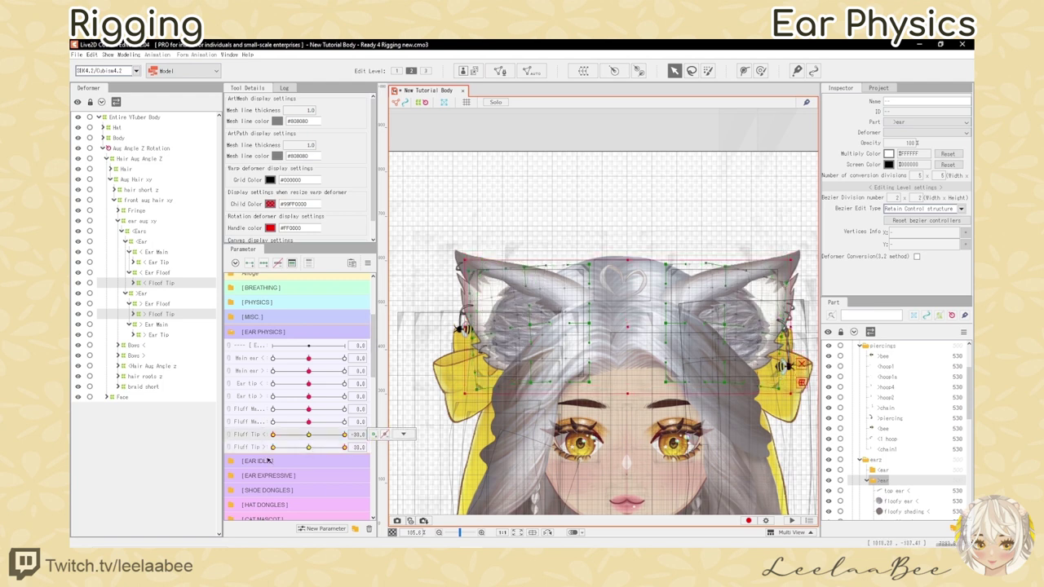
left_click(309, 447)
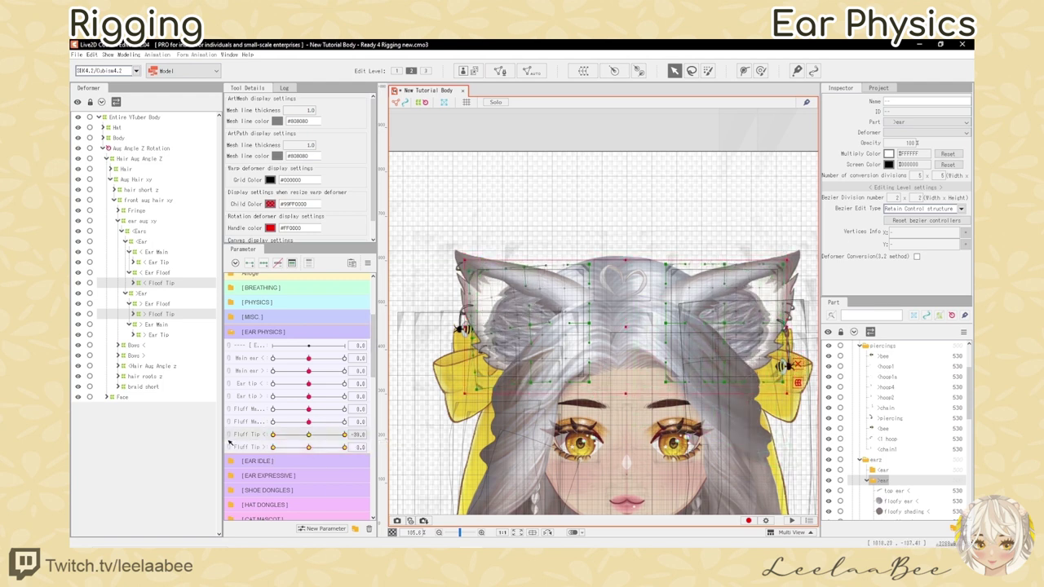
left_click_drag(272, 434, 248, 432)
left_click_drag(313, 448, 284, 435)
left_click(286, 436)
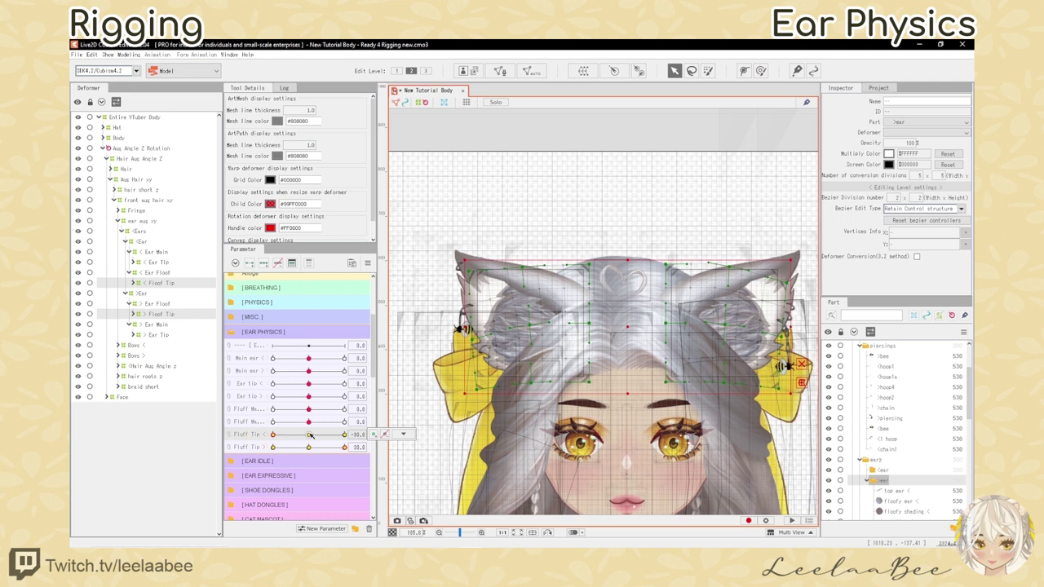
Step: Return both Fluff Tip parameters to 0 and apply Extended Interpolation to the main Fluff < parameter
left_click(309, 435)
left_click(309, 447)
left_click(403, 409)
left_click(409, 410)
left_click(447, 312)
left_click(447, 327)
left_click(459, 348)
Step: Apply the same Extended Interpolation method to the main Fluff > parameter
left_click(403, 422)
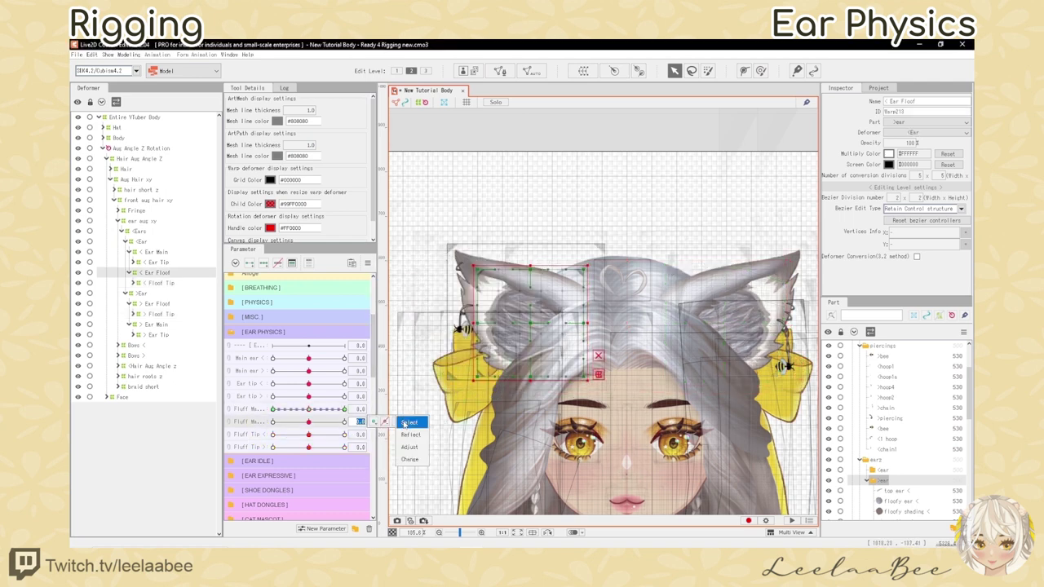
left_click(409, 423)
left_click(447, 313)
left_click(447, 327)
left_click(460, 347)
Step: Apply Extended Interpolation to the Fluff Tip < and Fluff Tip > parameters
left_click(403, 435)
left_click(409, 435)
left_click(447, 313)
left_click(459, 348)
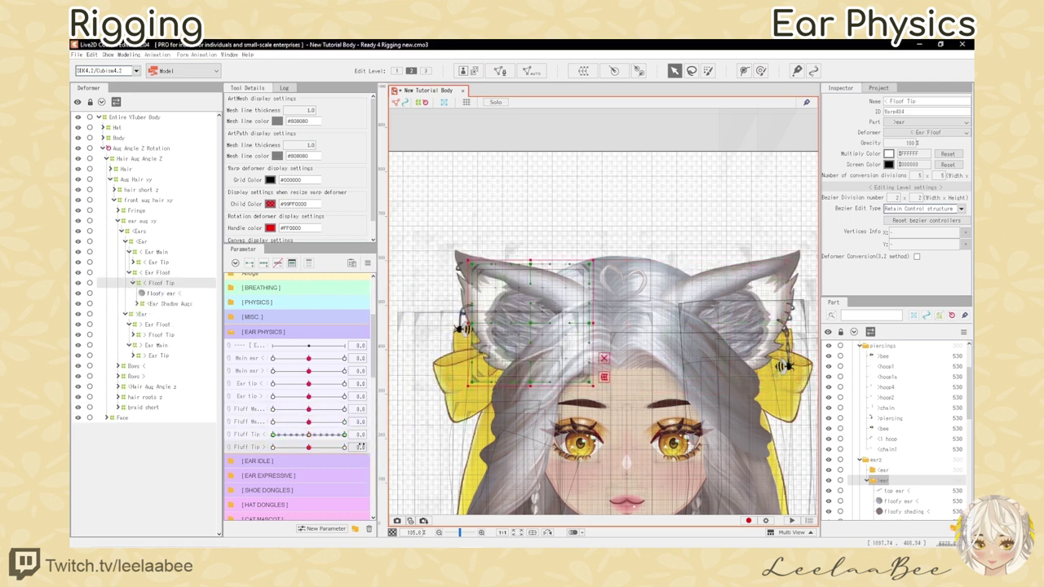
right_click(369, 448)
left_click(403, 498)
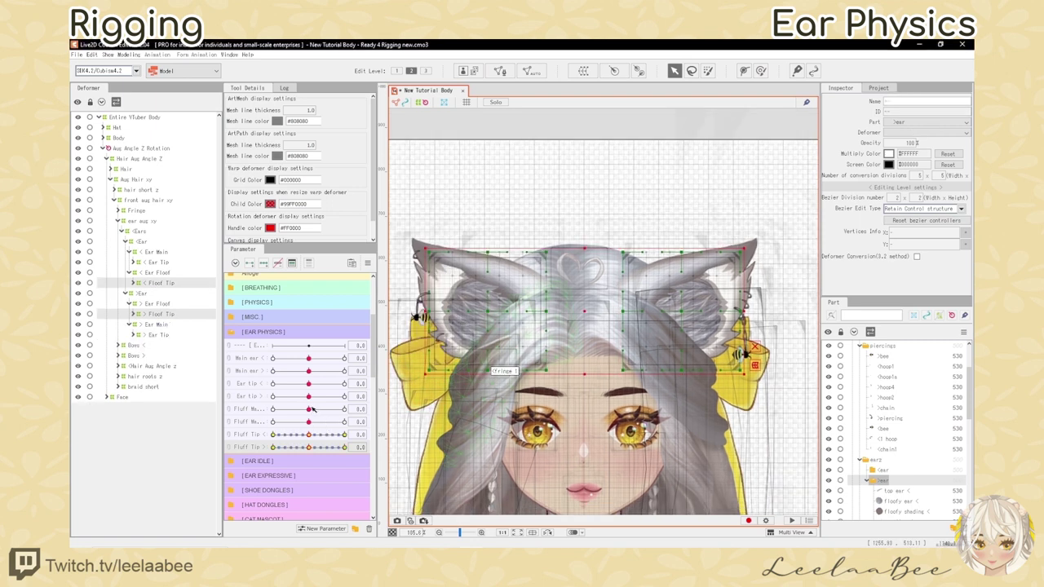
Step: Test the combined fluff motion on the main Fluff and Fluff Tip parameters, and return all four to 0
left_click_drag(311, 408, 344, 460)
left_click(309, 410)
left_click(309, 422)
left_click(310, 435)
left_click(309, 448)
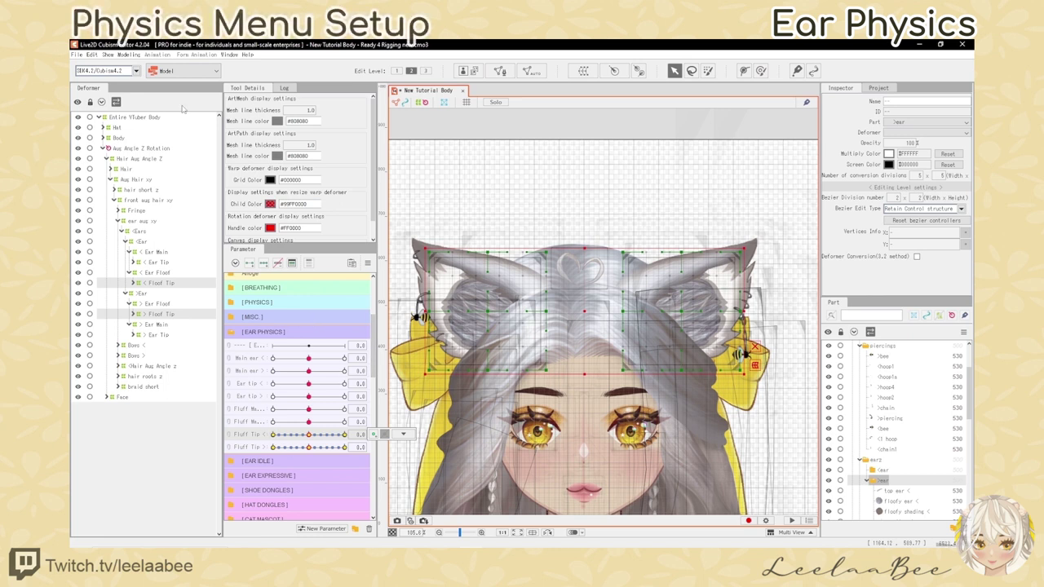
Step: Open the Physics/Scene Blending Settings and add a physics group named "Ear Physics <"
left_click(129, 55)
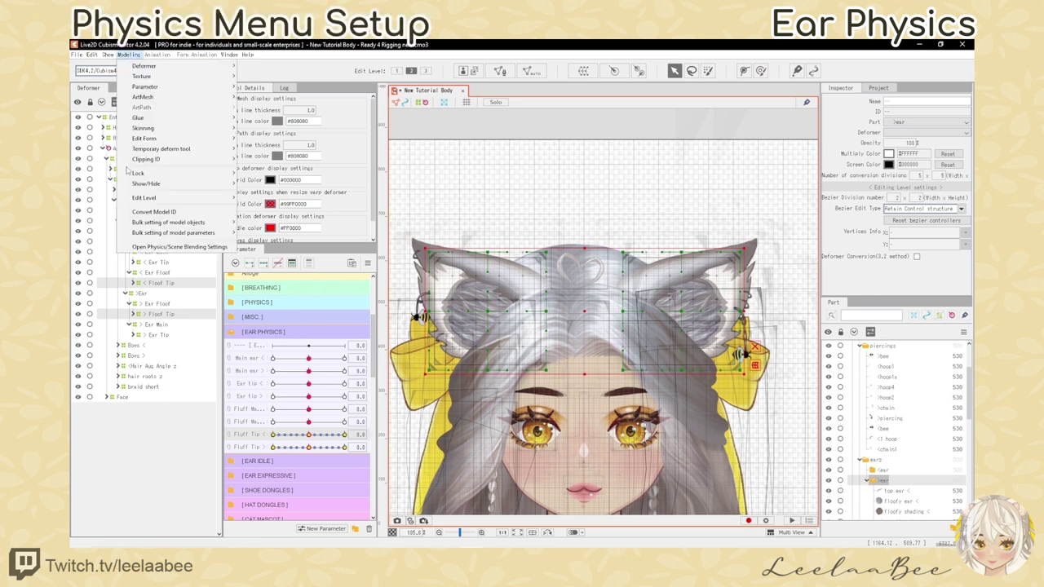
left_click(187, 248)
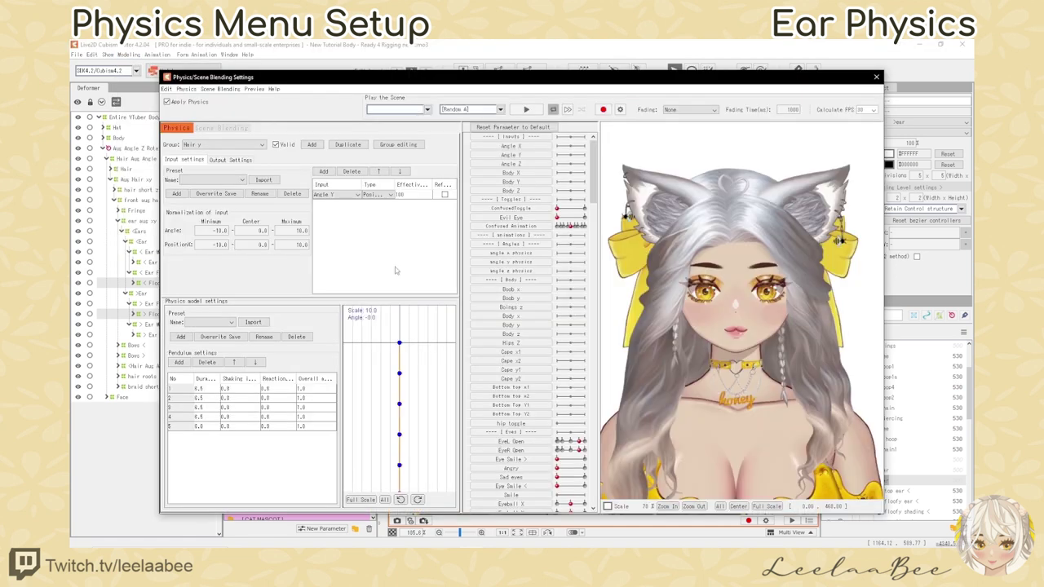
left_click(314, 144)
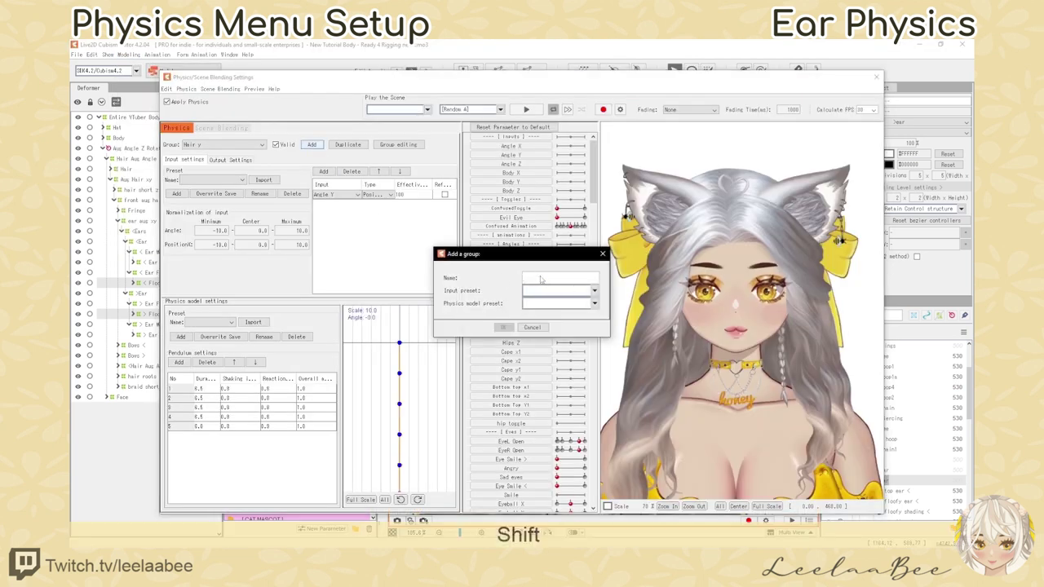
type("Ear Physics <")
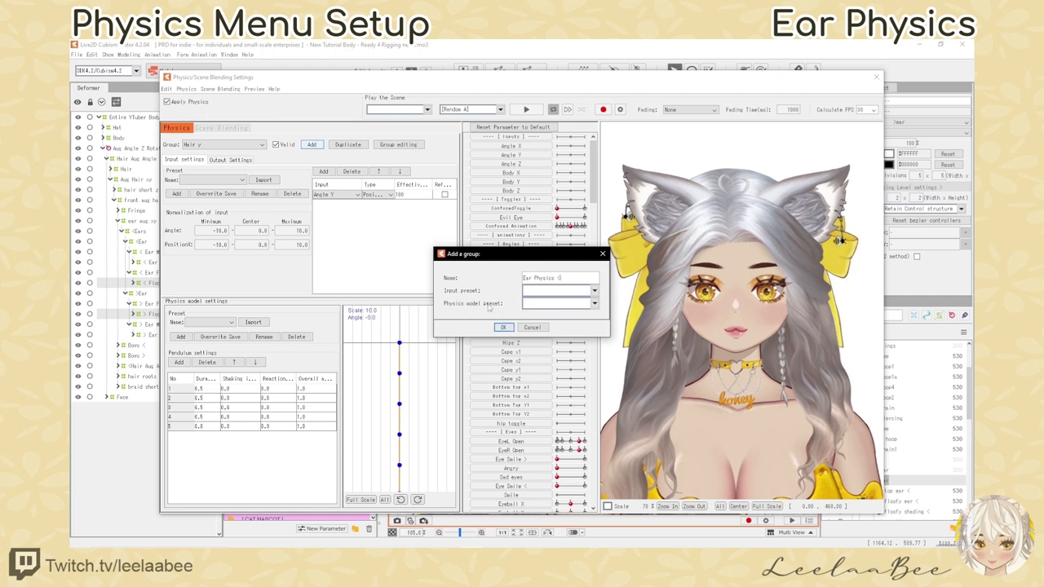
left_click(505, 328)
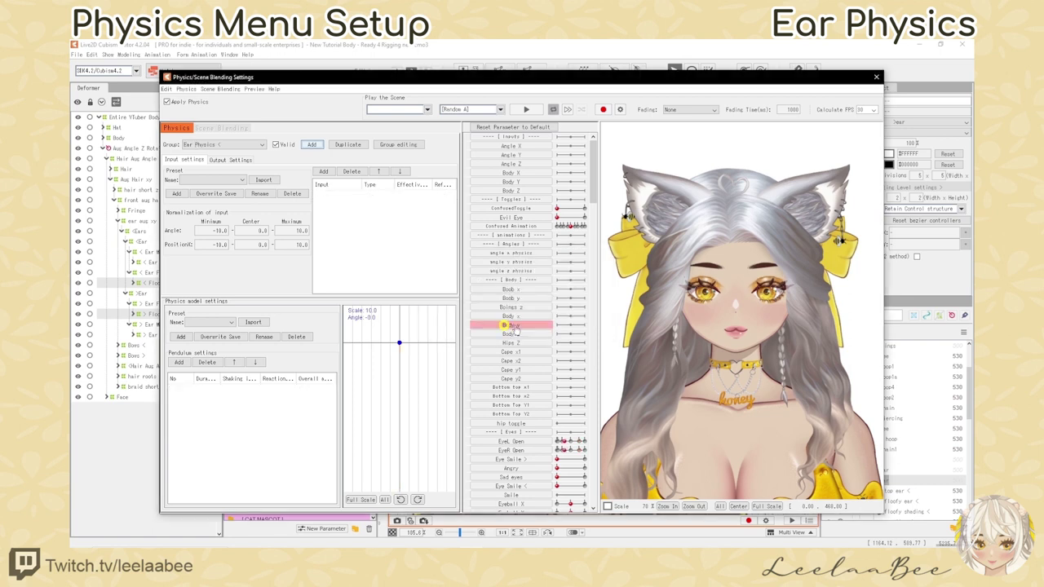
Step: Add Angle X, Angle Y, Angle Z and EyeR Open as input parameters of the Ear Physics < group
right_click(359, 214)
left_click(380, 219)
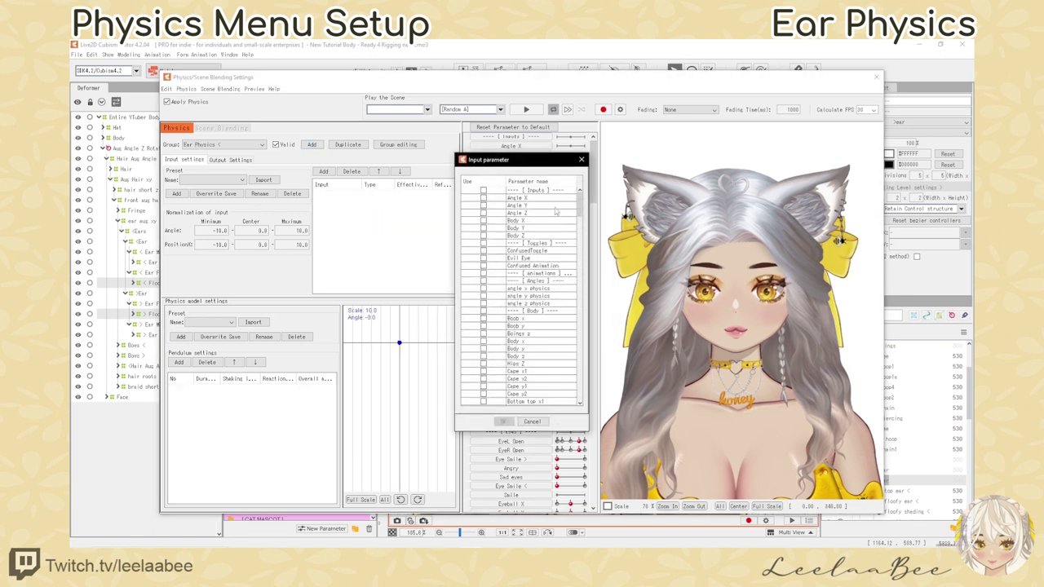
left_click(484, 197)
left_click(483, 205)
left_click(484, 212)
scroll(516, 249, "down", 9)
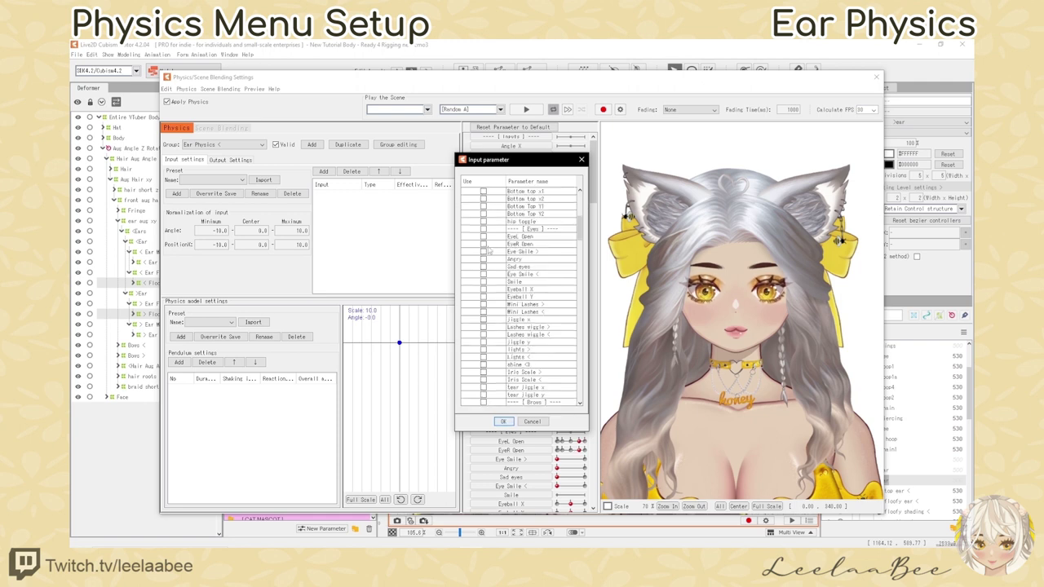
left_click(502, 422)
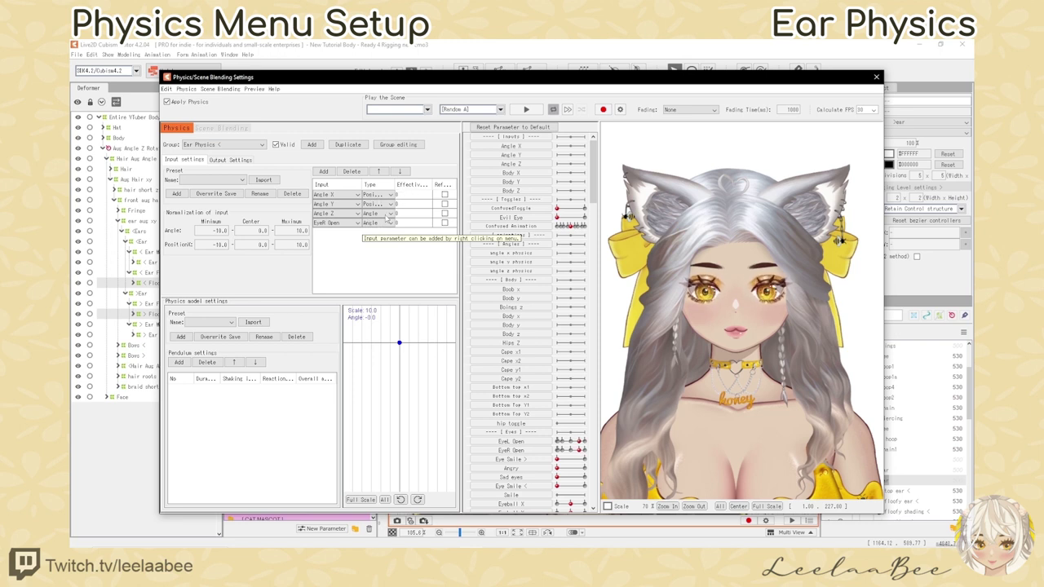
Step: Set the input effectiveness of Angle X to 60 and of Angle Y to 40
double_click(413, 195)
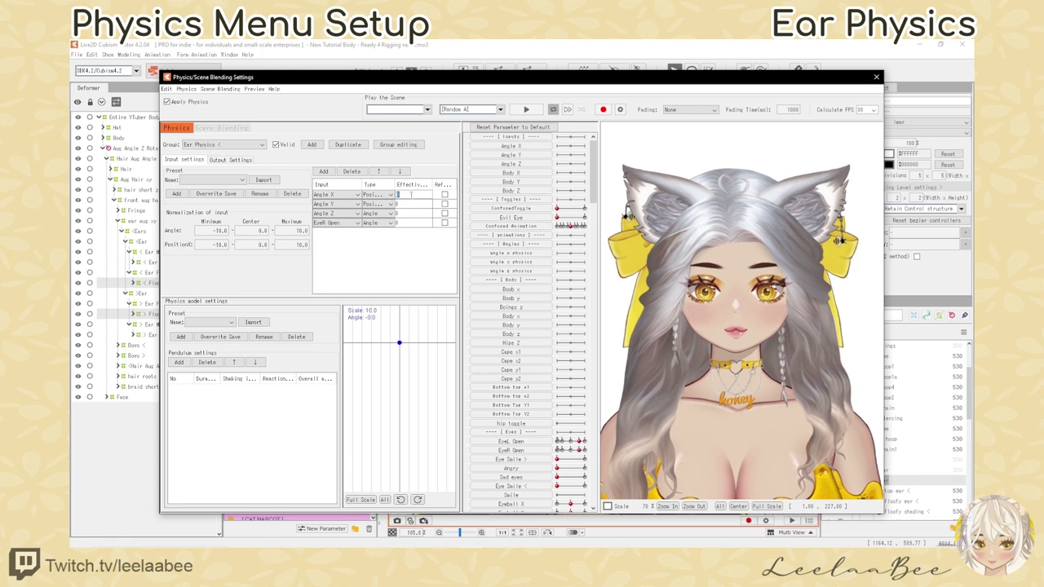
type("60")
double_click(409, 204)
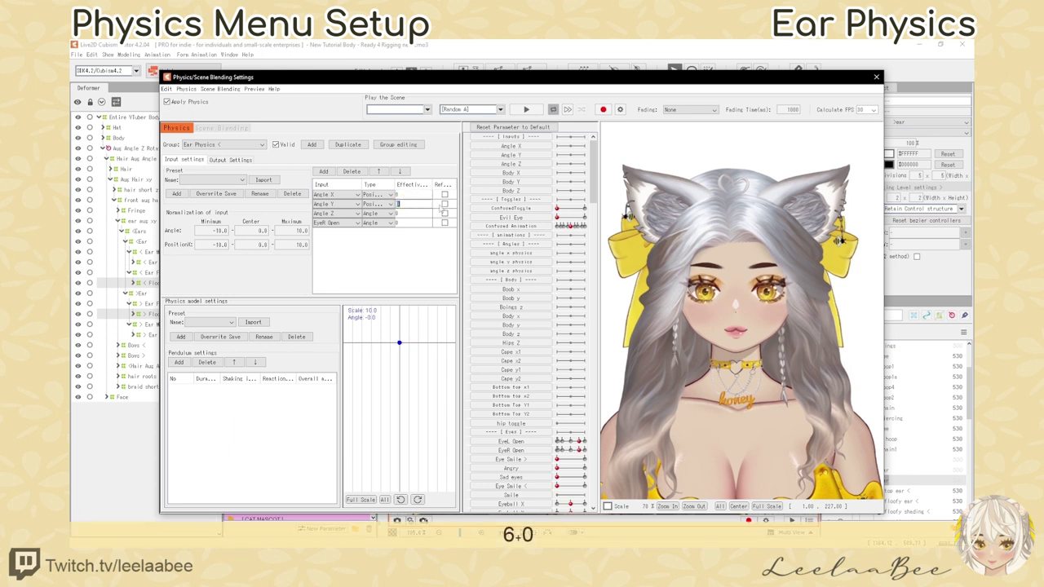
type("40")
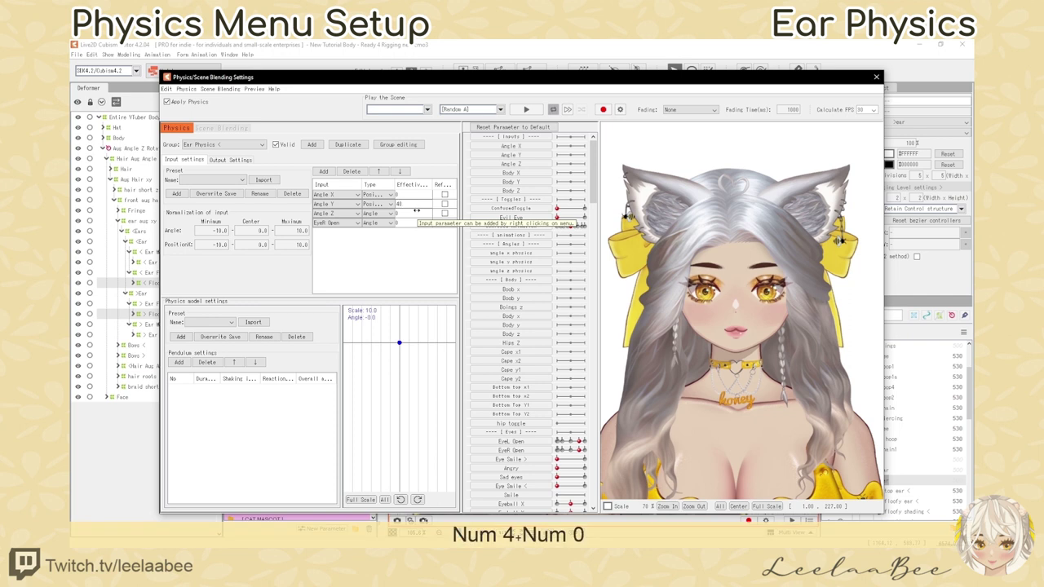
key("Return")
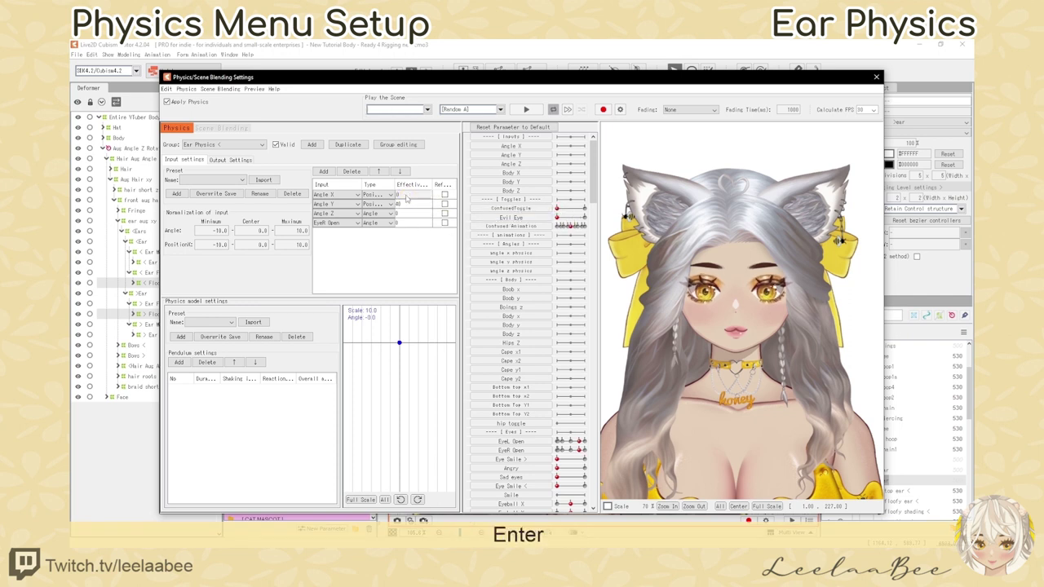
double_click(413, 194)
type("60")
key("Return")
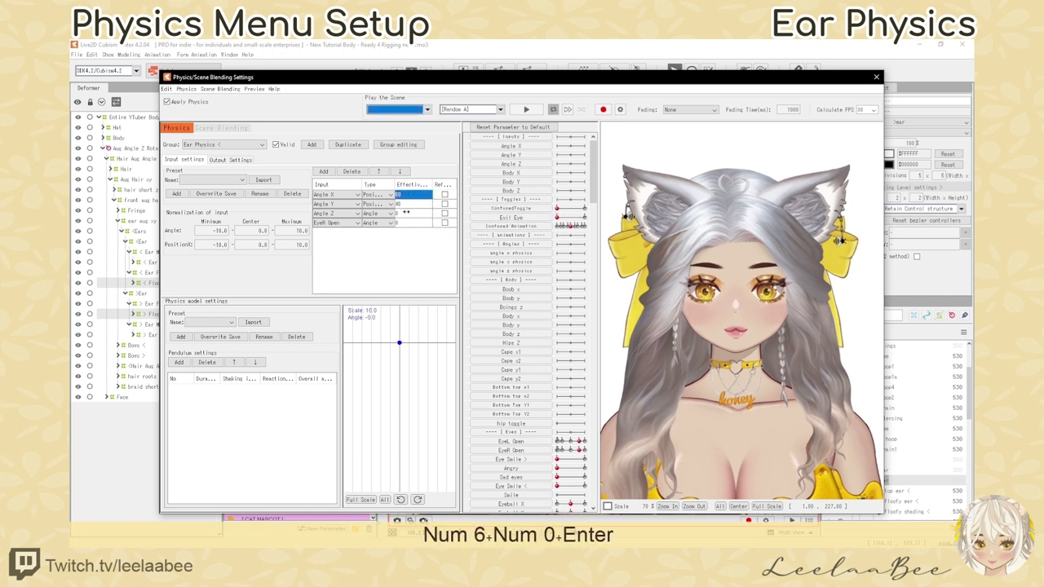
Step: Set the input effectiveness of Angle Z to 60 and of EyeR Open to 40
double_click(406, 213)
double_click(409, 213)
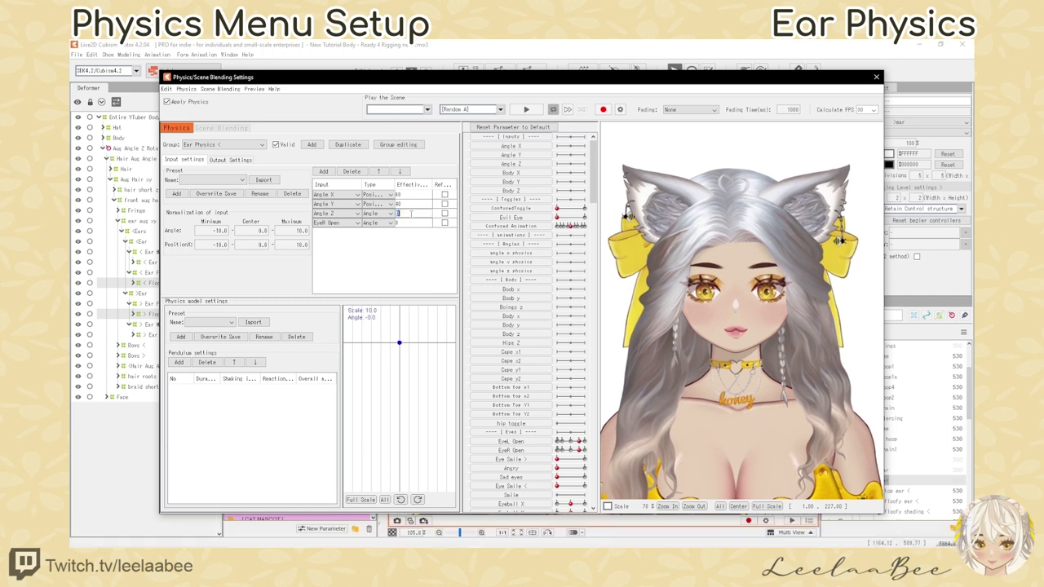
type("6")
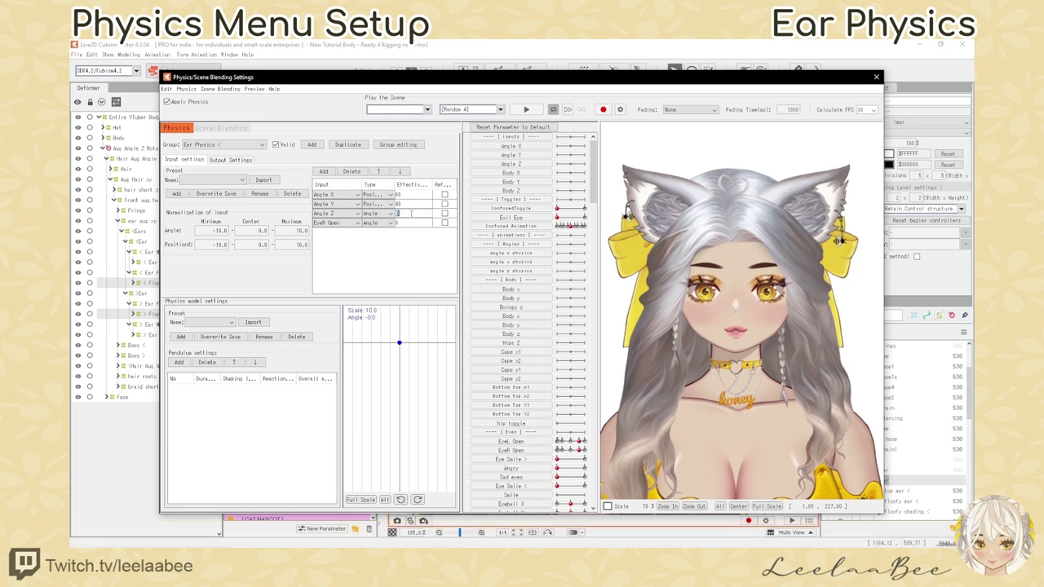
type("0")
key("Return")
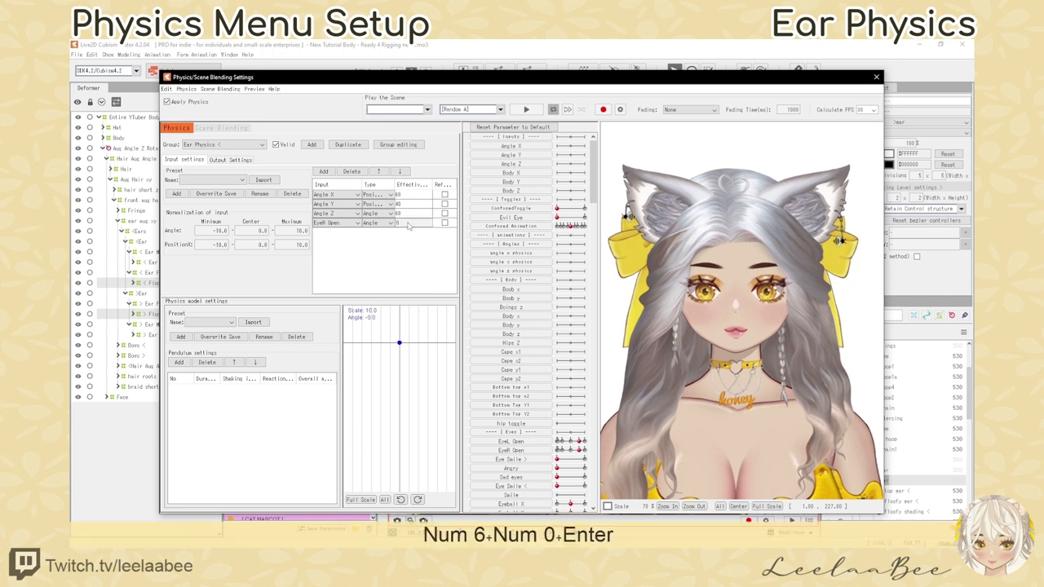
double_click(408, 224)
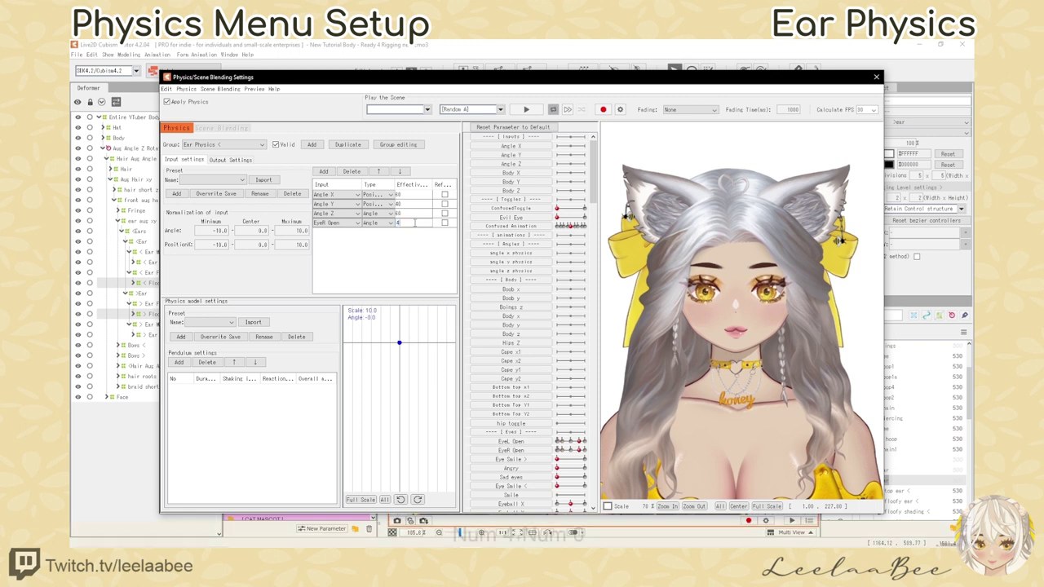
type("40")
key("Return")
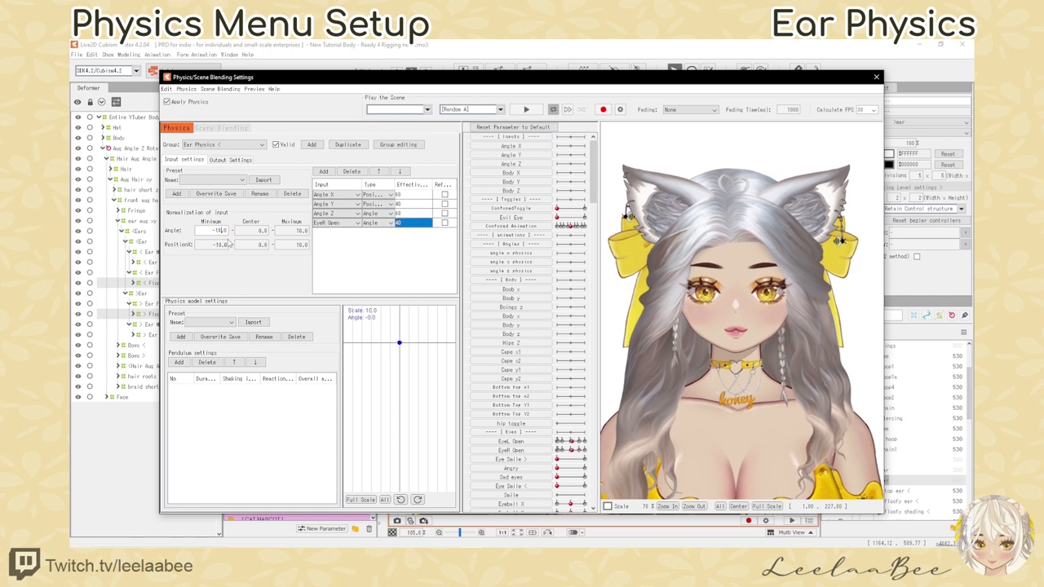
Step: Set the input normalization angle range to a minimum of -30 and a maximum of 30
key("BackSpace")
key("BackSpace")
type("30")
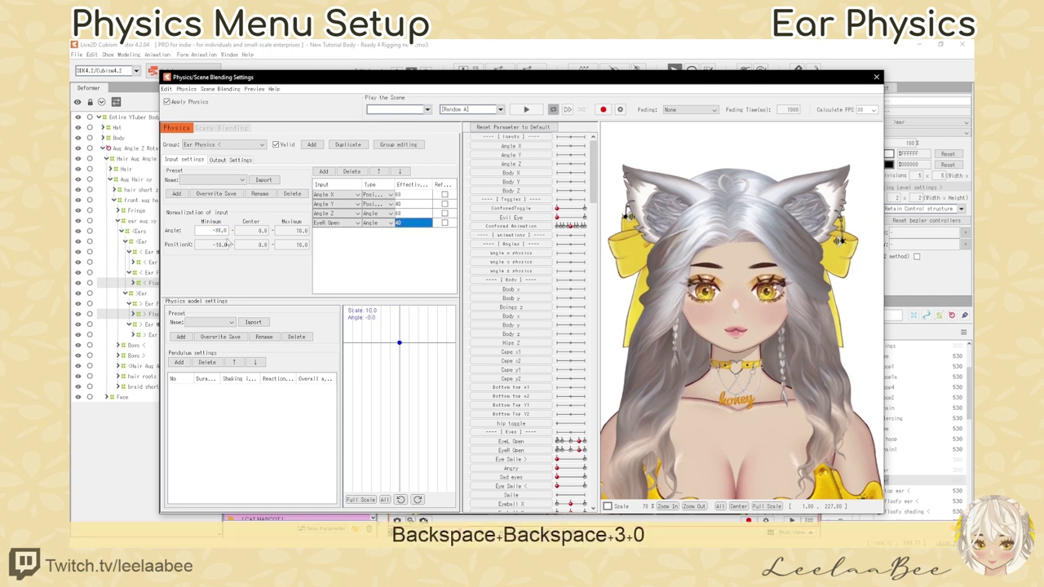
double_click(301, 231)
key("BackSpace")
key("BackSpace")
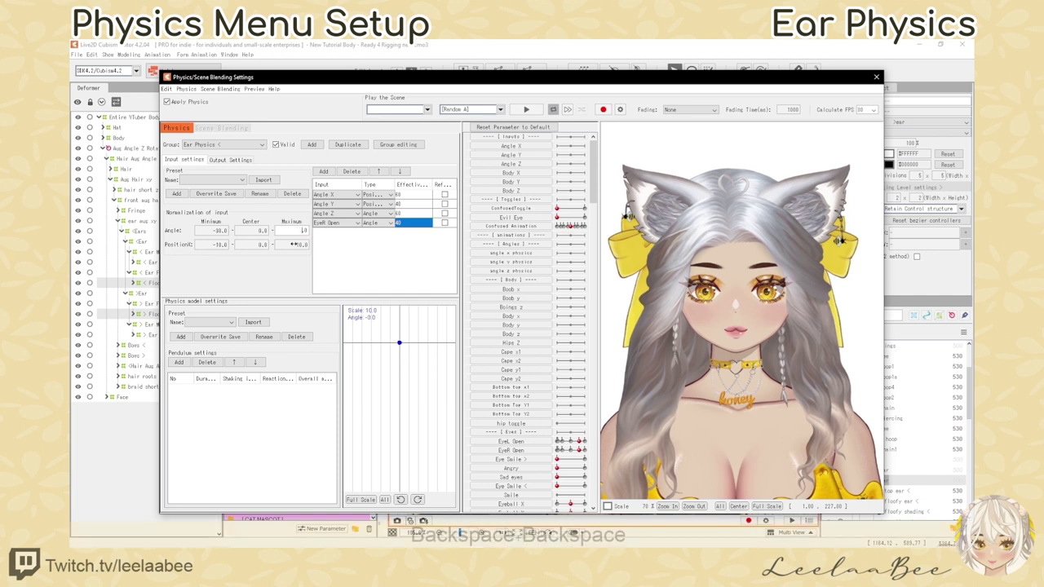
type("30")
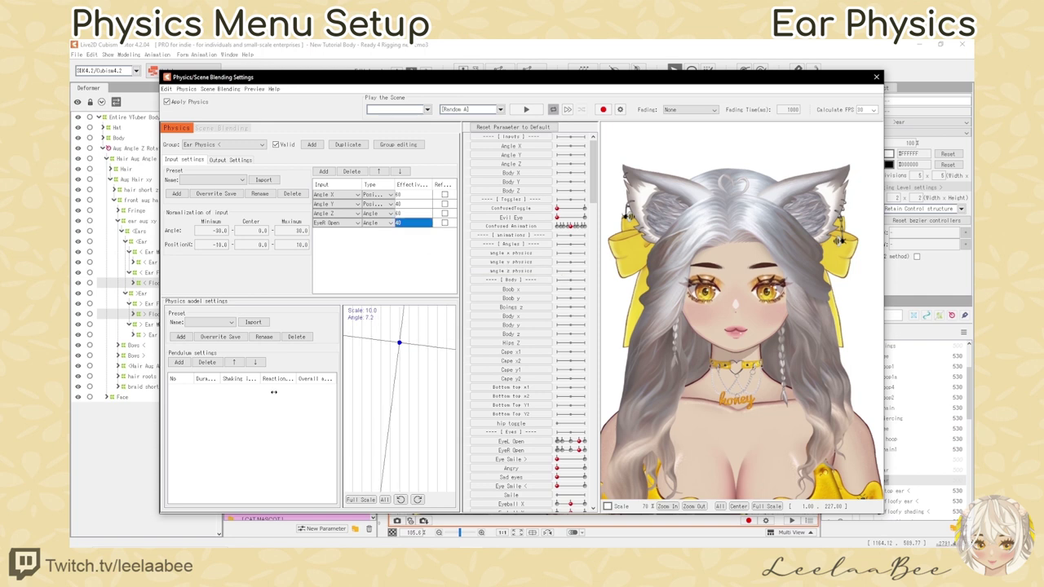
Step: Add two pendulums to the physics model of the Ear Physics < group
right_click(235, 399)
left_click(249, 405)
right_click(231, 406)
left_click(245, 413)
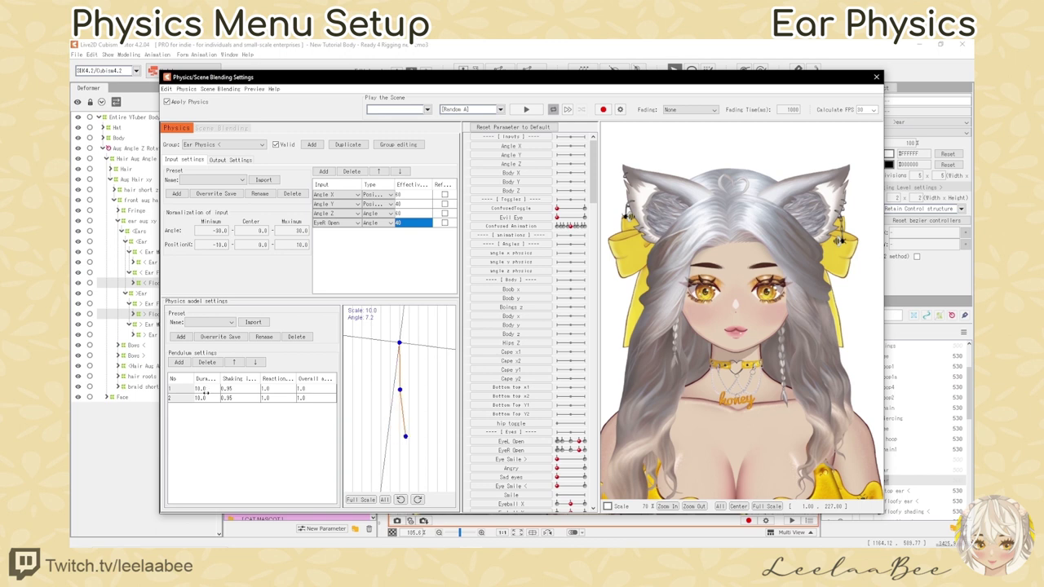
Step: Set the shaking influence of both pendulums to 0.91
double_click(237, 390)
key("BackSpace")
type("1")
key("Return")
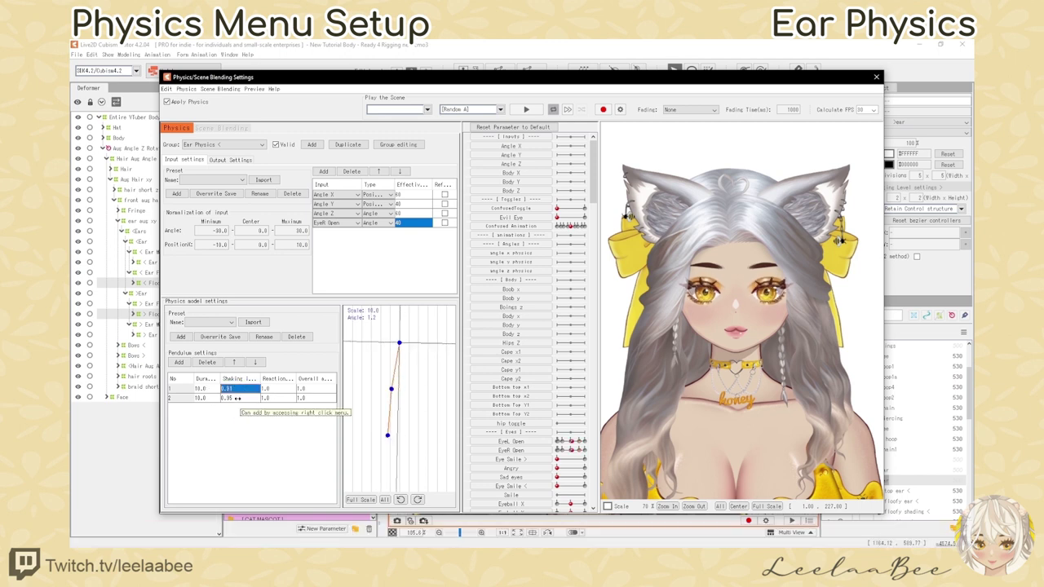
left_click(247, 399)
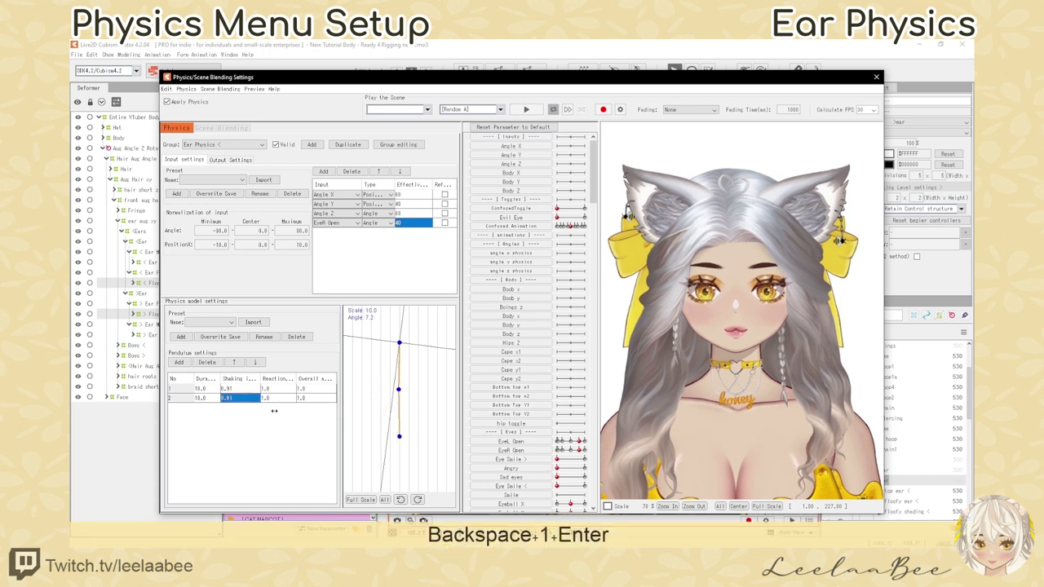
Step: Set the first pendulum's reaction value to 0.8 and the second pendulum's duration and shaking influence to 0.8
triple_click(275, 390)
type(".8")
key("Return")
double_click(276, 399)
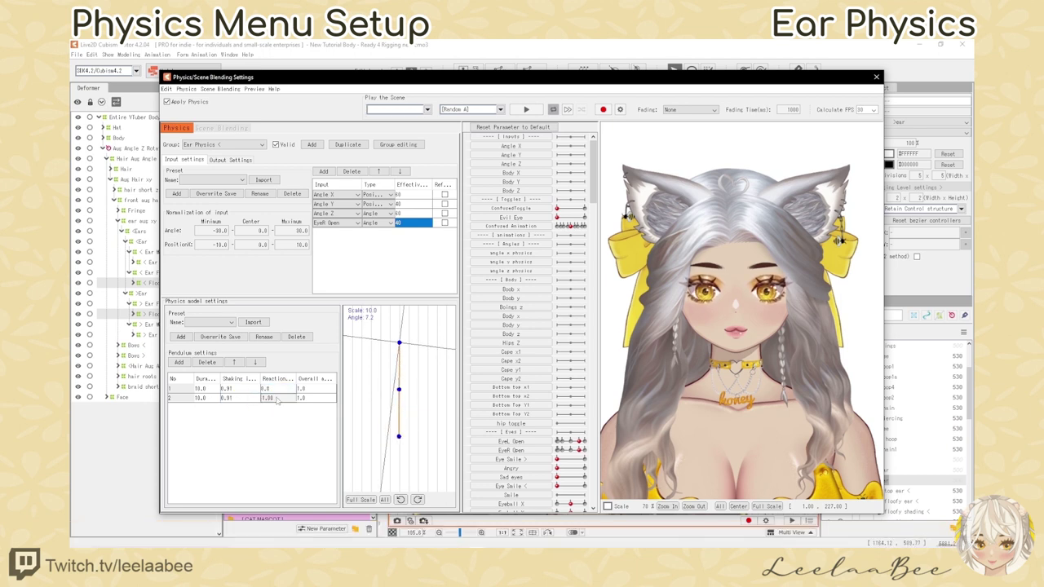
double_click(235, 398)
type(".8")
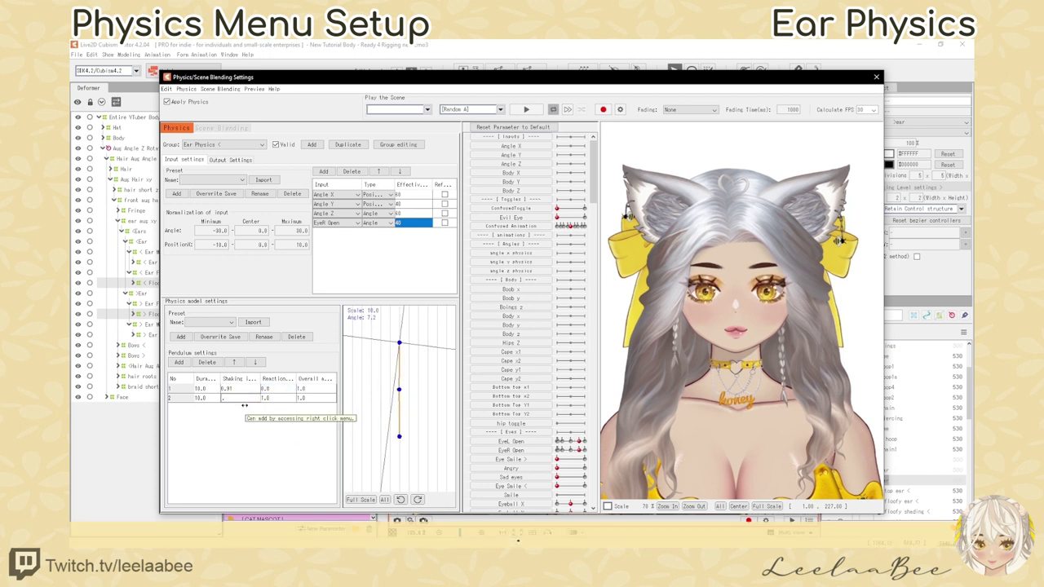
key("Return")
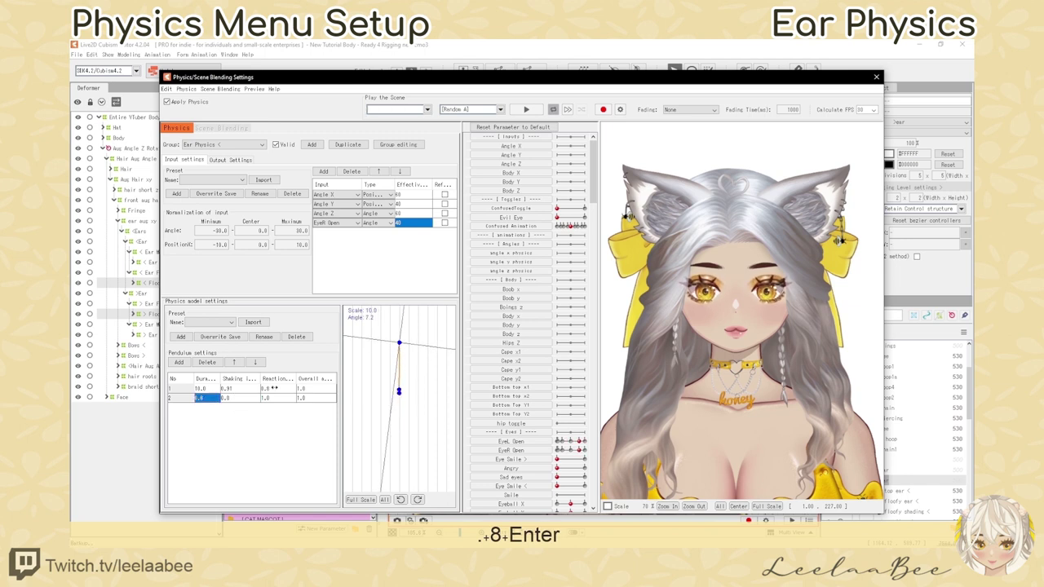
Step: Set the first pendulum's overall acceleration to 1.5
double_click(318, 390)
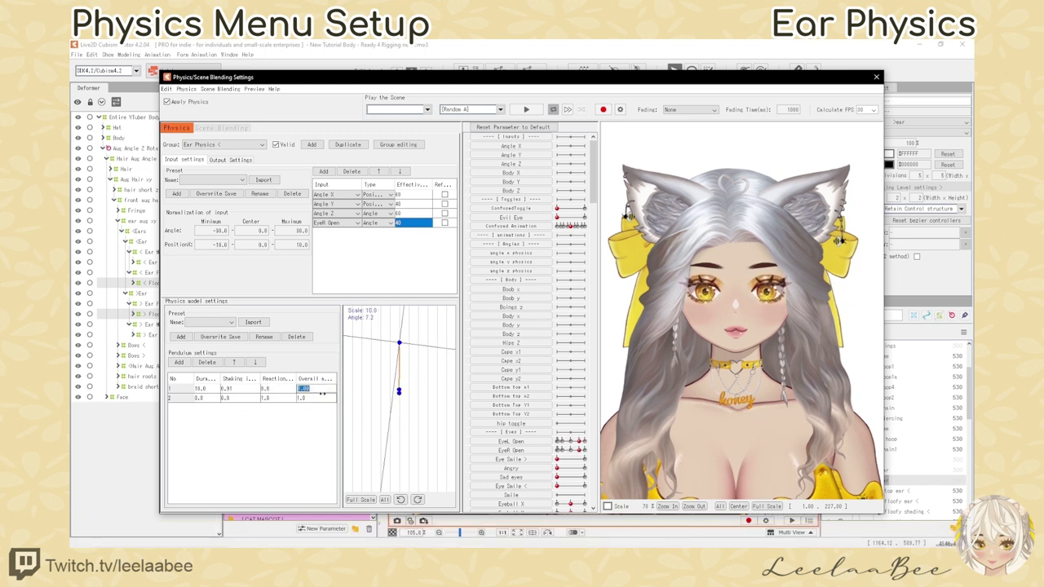
type("1.5")
key("Return")
Step: Add Main ear <, Ear tip <, Fluff Main < and Fluff Tip < as output parameters of the Ear Physics < group
left_click(230, 159)
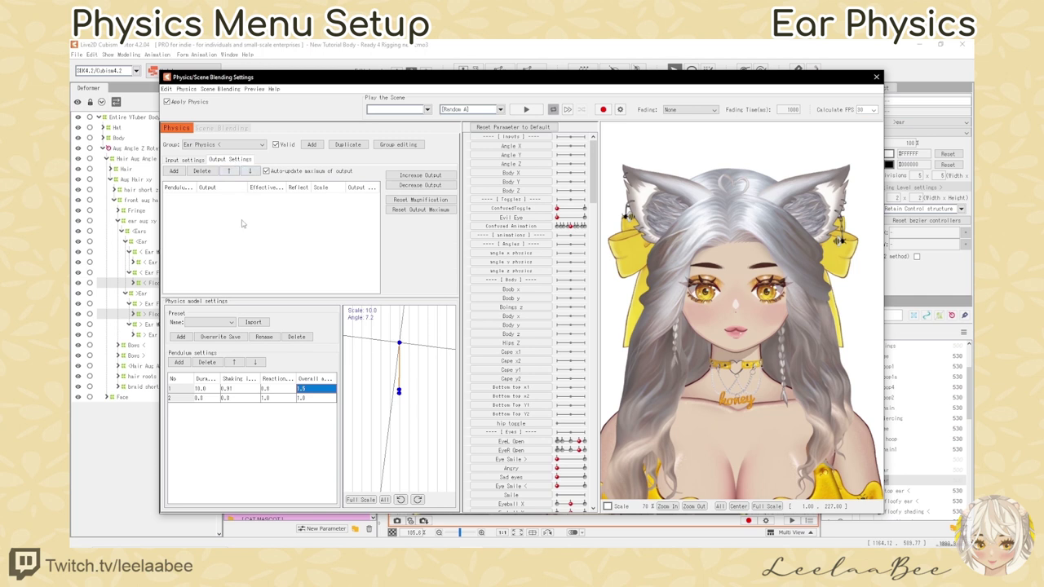
left_click(173, 171)
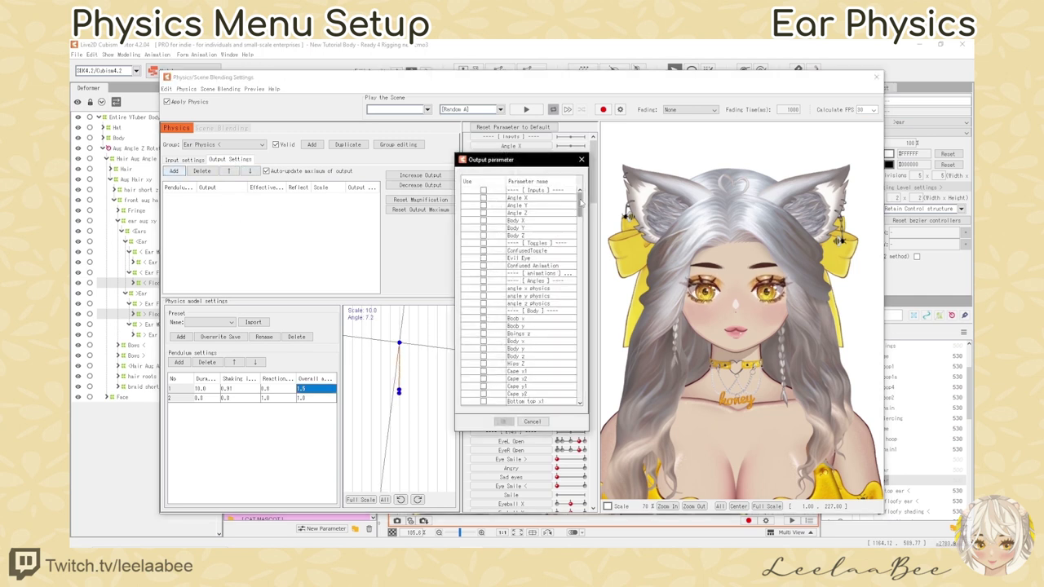
left_click_drag(580, 203, 580, 286)
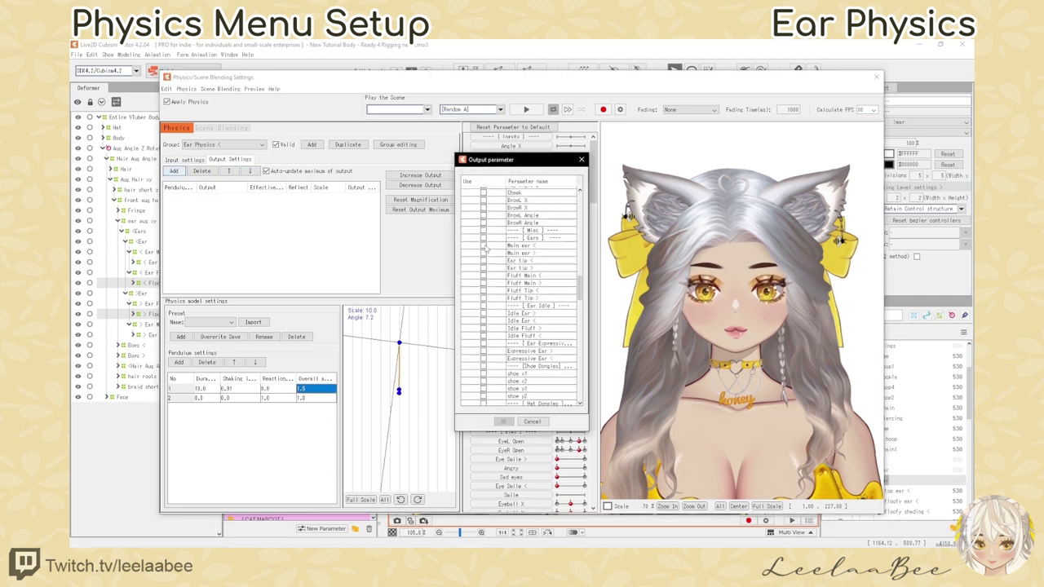
left_click(483, 245)
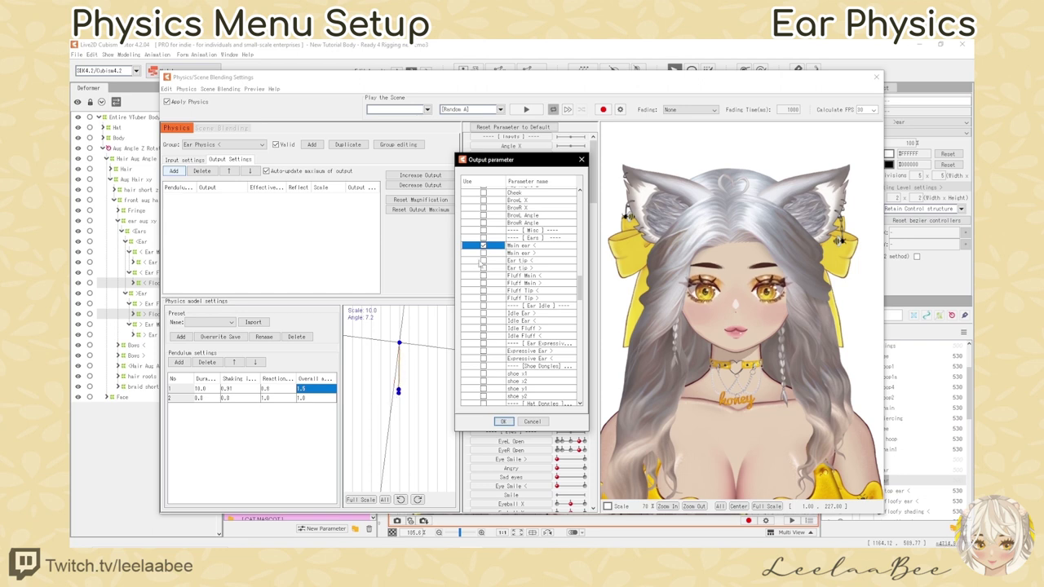
left_click(483, 260)
left_click(484, 277)
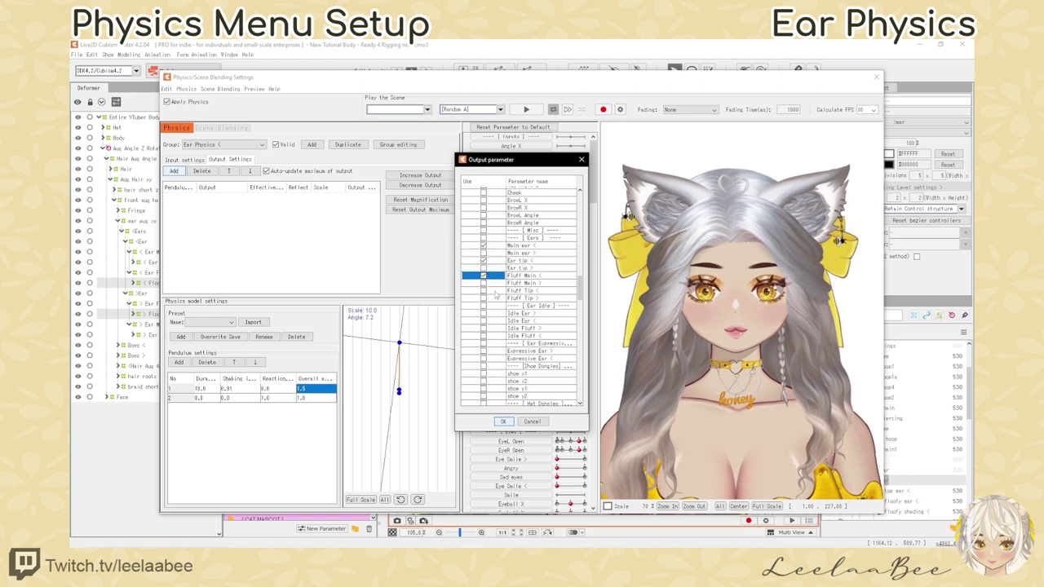
left_click(483, 290)
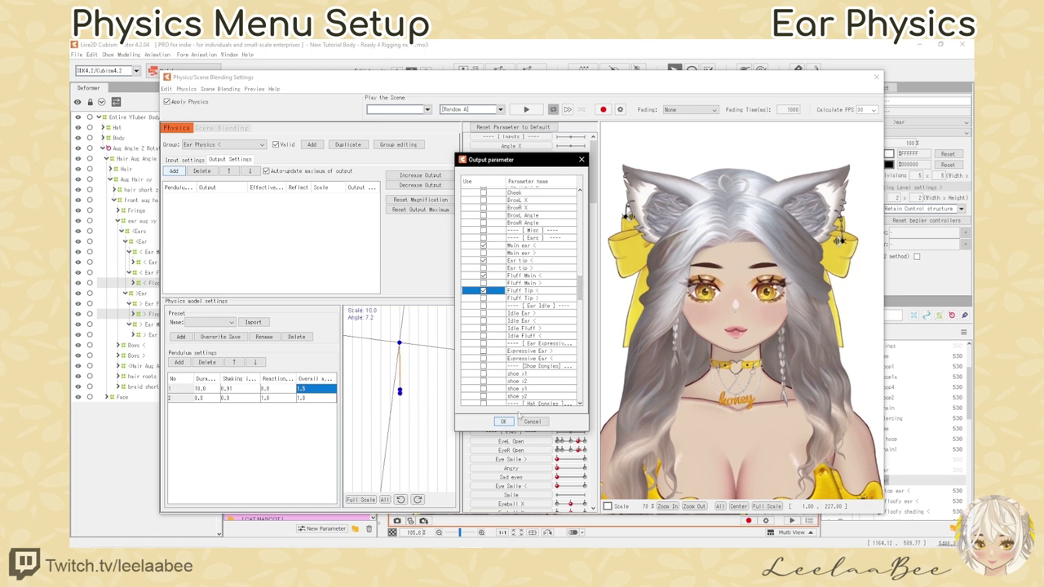
left_click(504, 421)
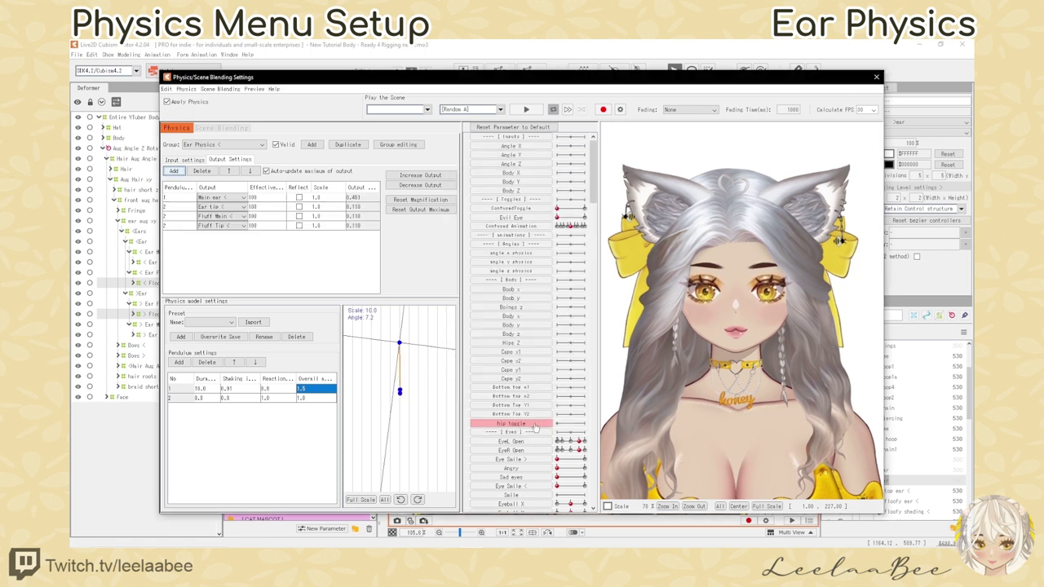
Step: Set the output scale to 40 for Main ear < and 35 for Ear tip <
double_click(322, 197)
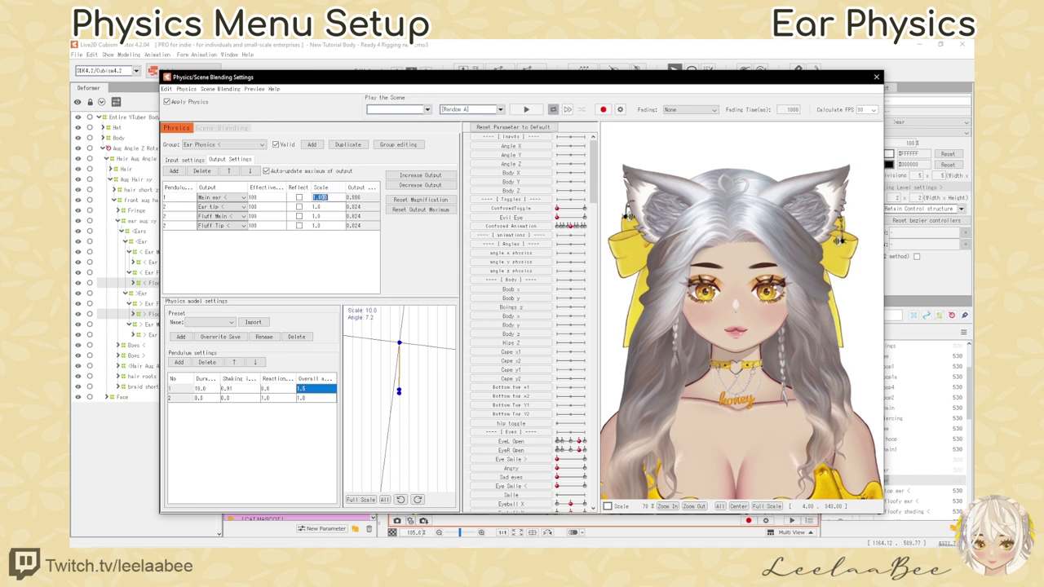
type("40")
key("Return")
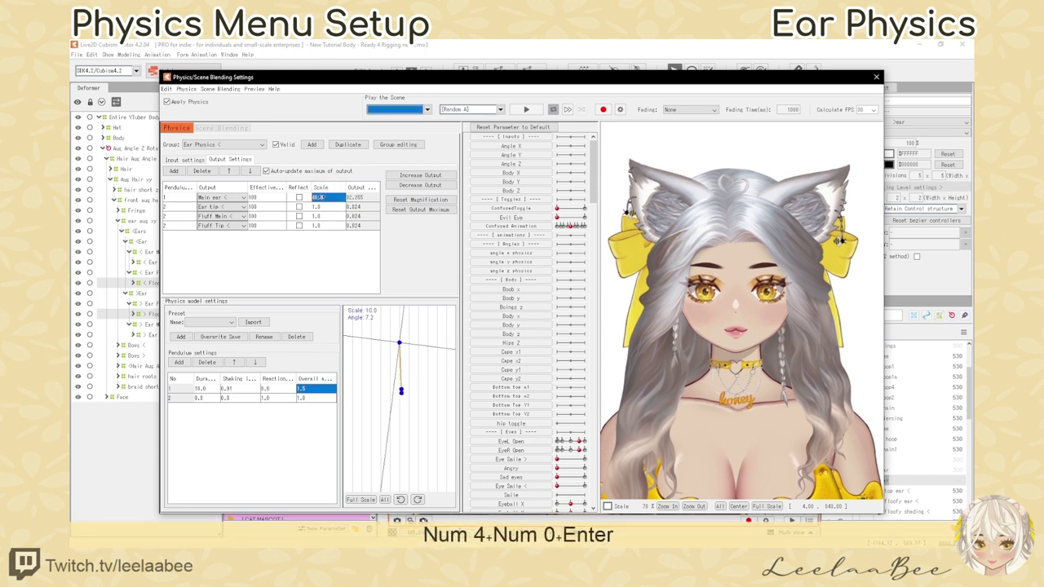
left_click(323, 207)
type("35")
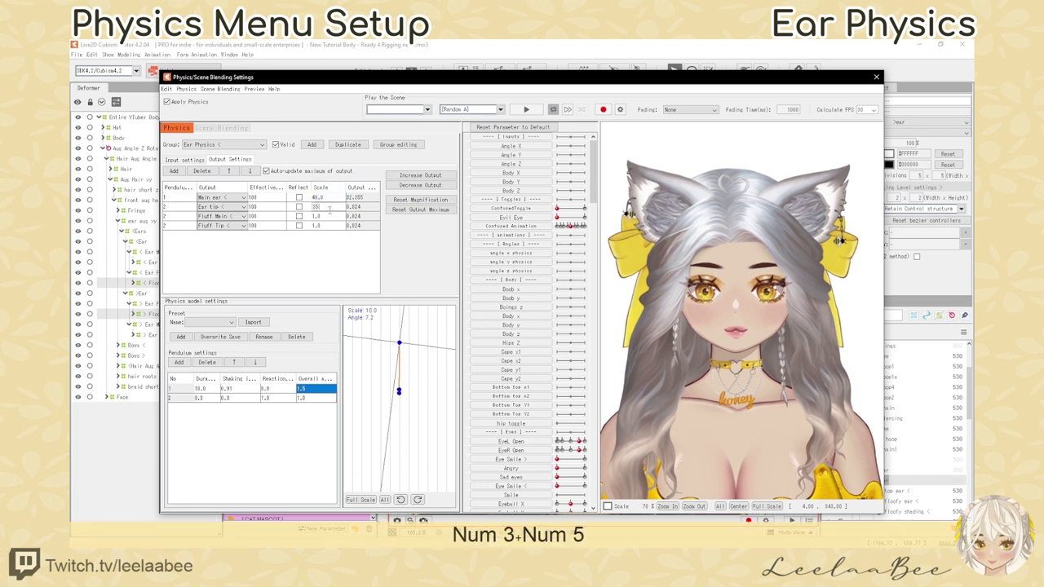
key("Return")
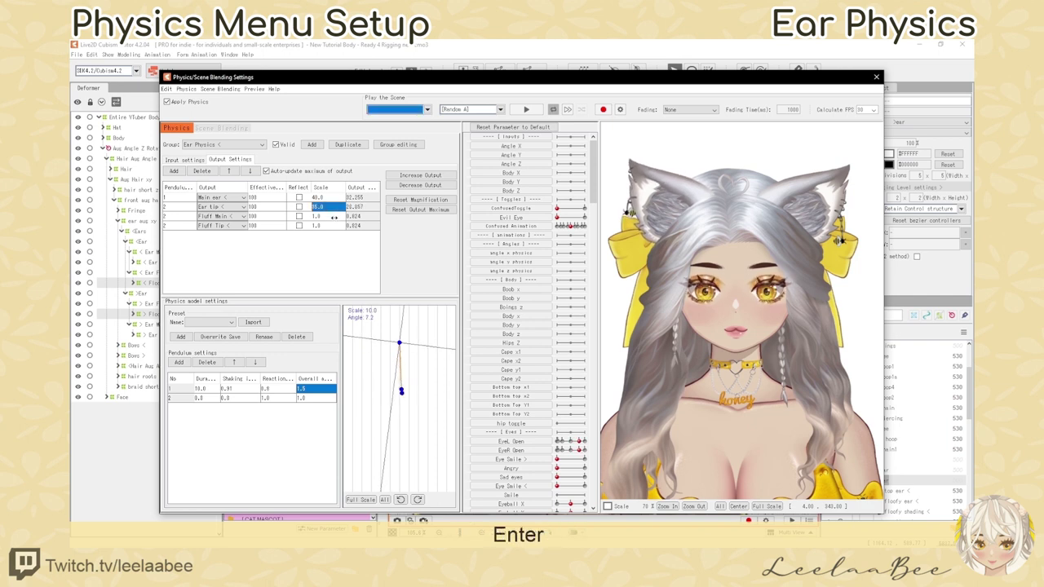
Step: Set the output scale to 40 for Fluff Main < and 35 for Fluff Tip <
left_click(326, 216)
type("40")
key("Return")
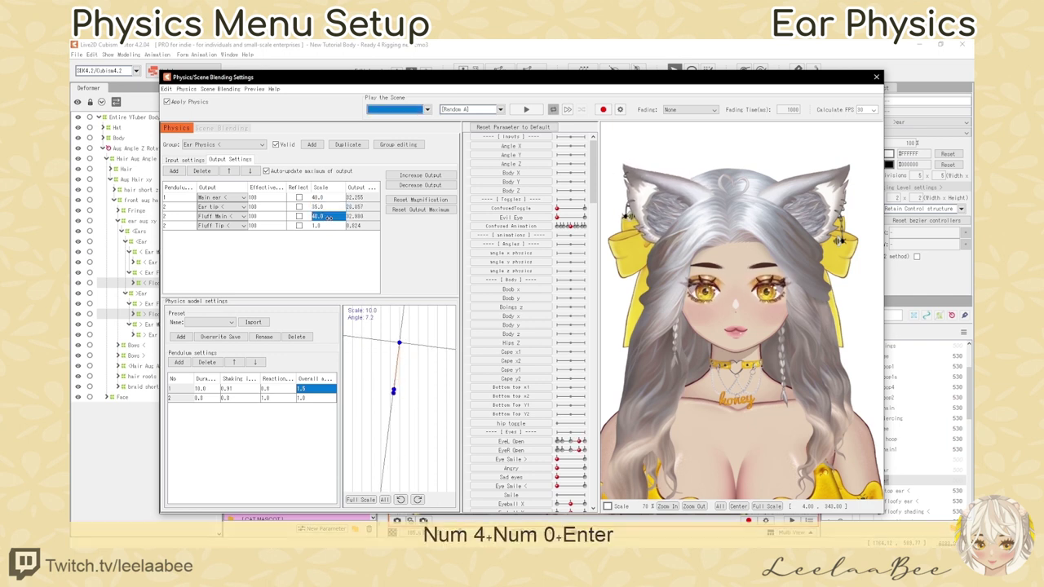
left_click(326, 226)
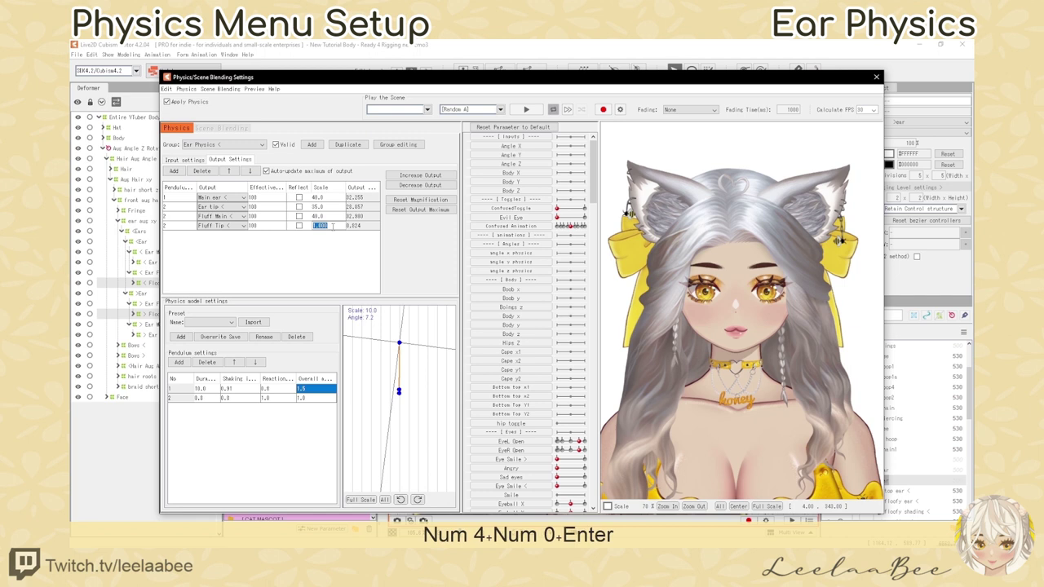
type("35")
key("Return")
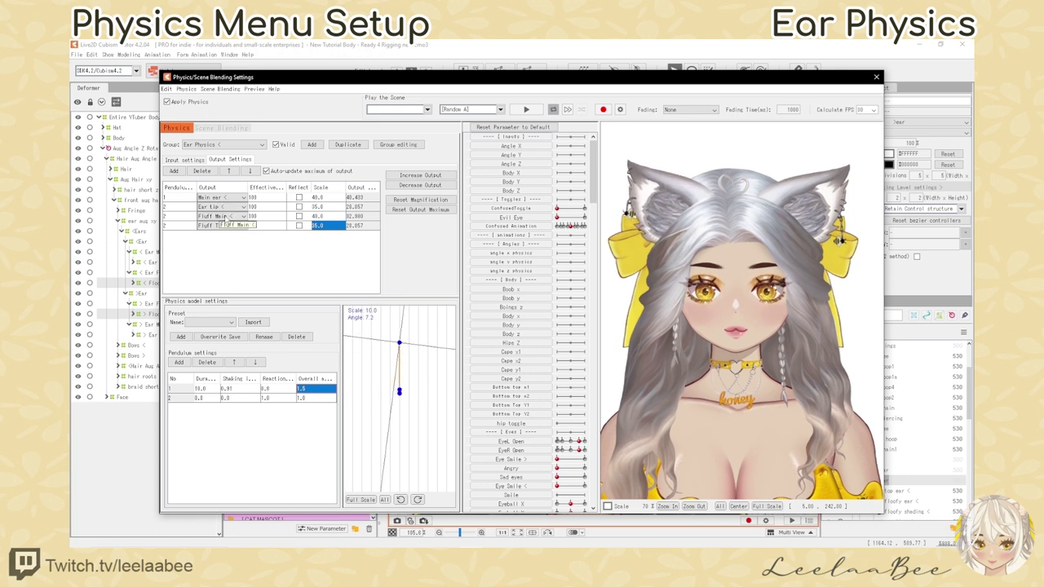
Step: Assign the Fluff Main < output to pendulum 1
left_click(171, 216)
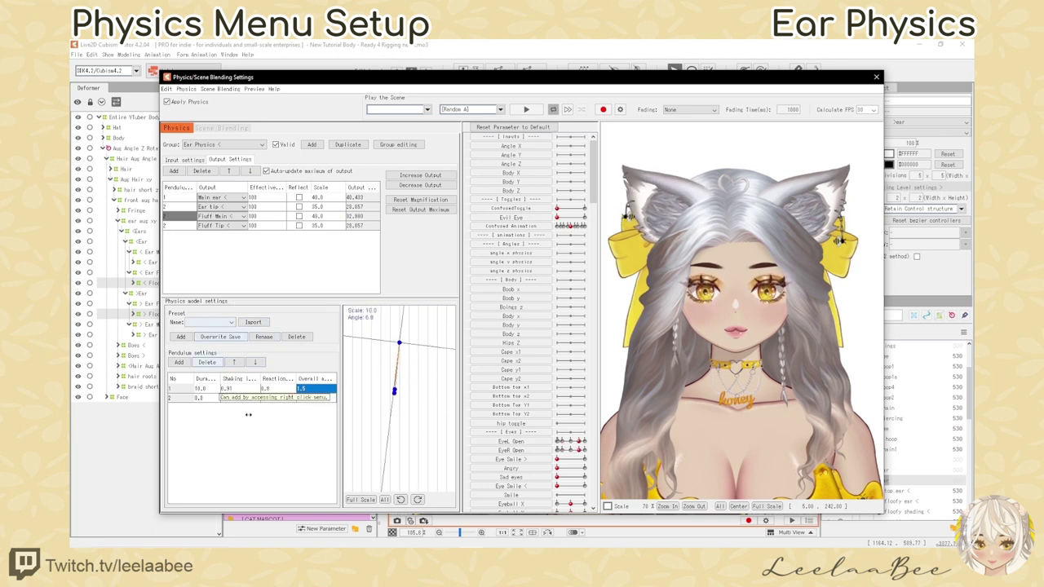
left_click(173, 216)
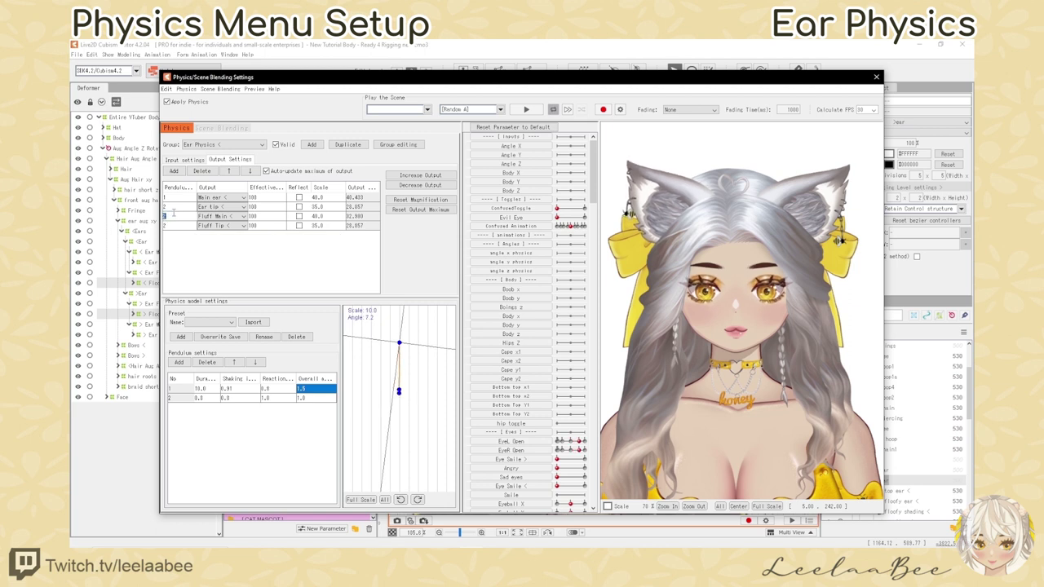
type("1")
key("Return")
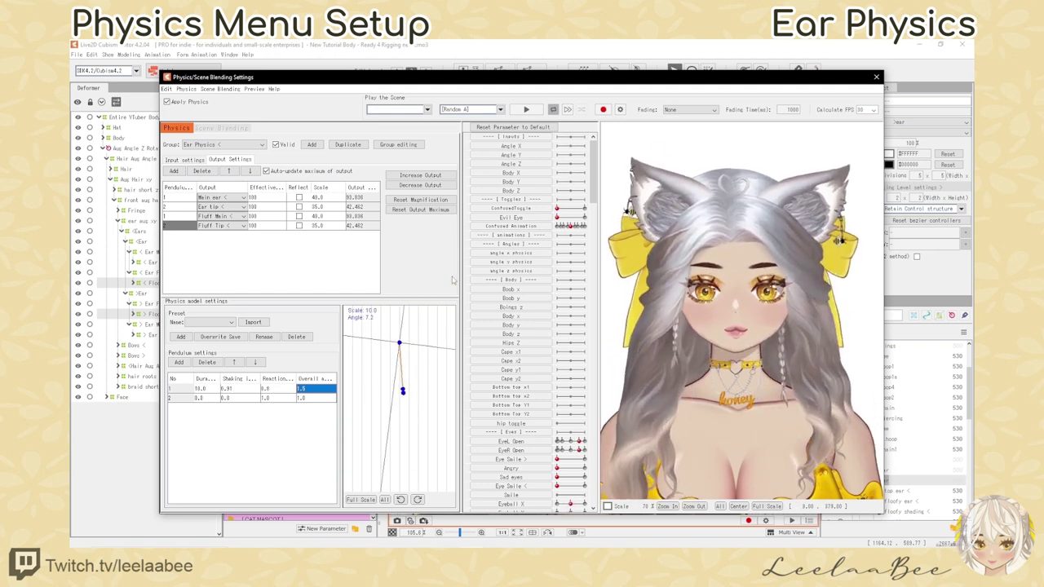
Step: Duplicate the Ear Physics < group under the name "Ear Physics >"
left_click(349, 144)
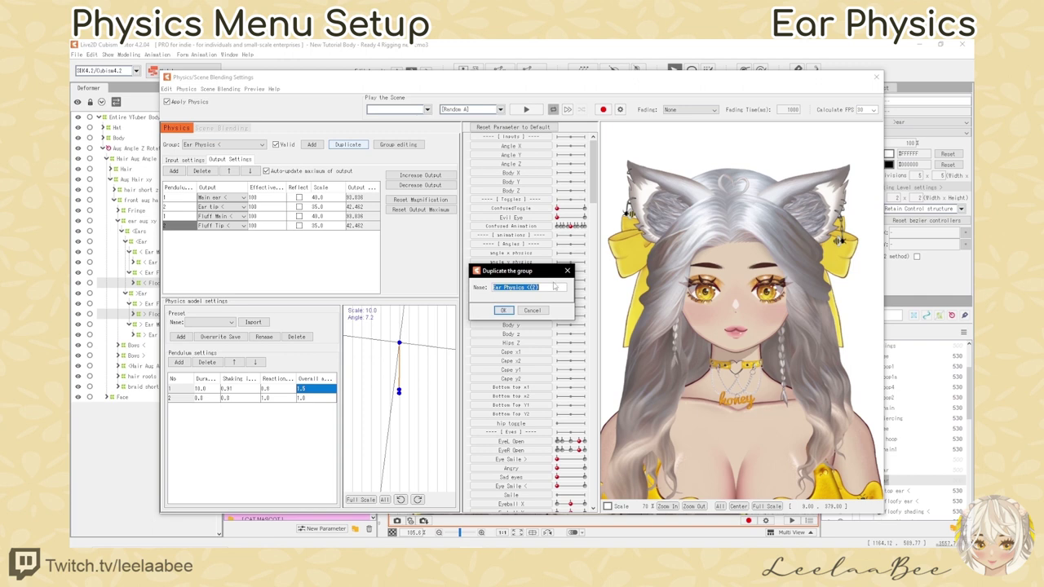
left_click(531, 288)
type(">")
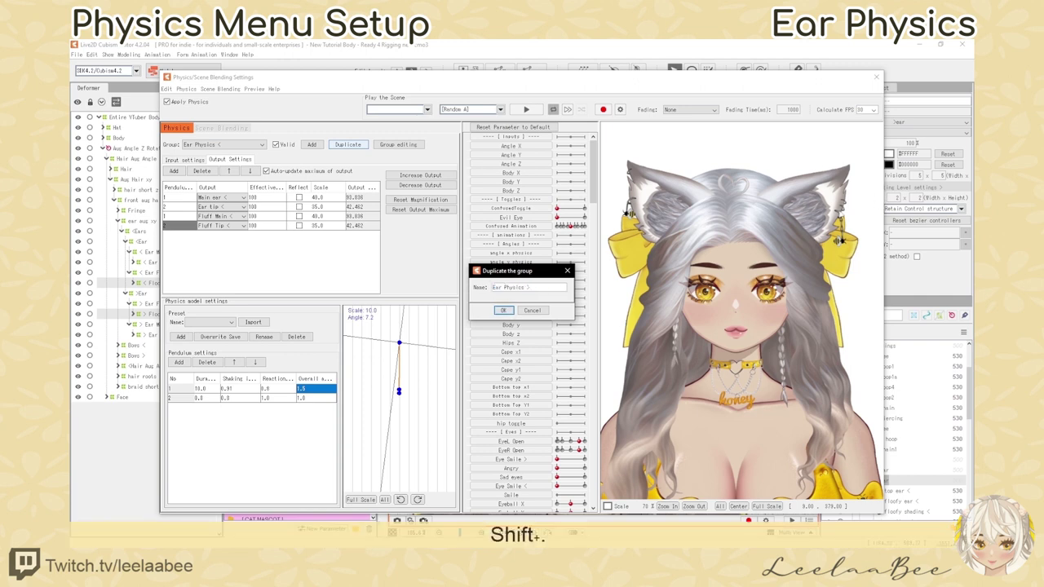
left_click(504, 312)
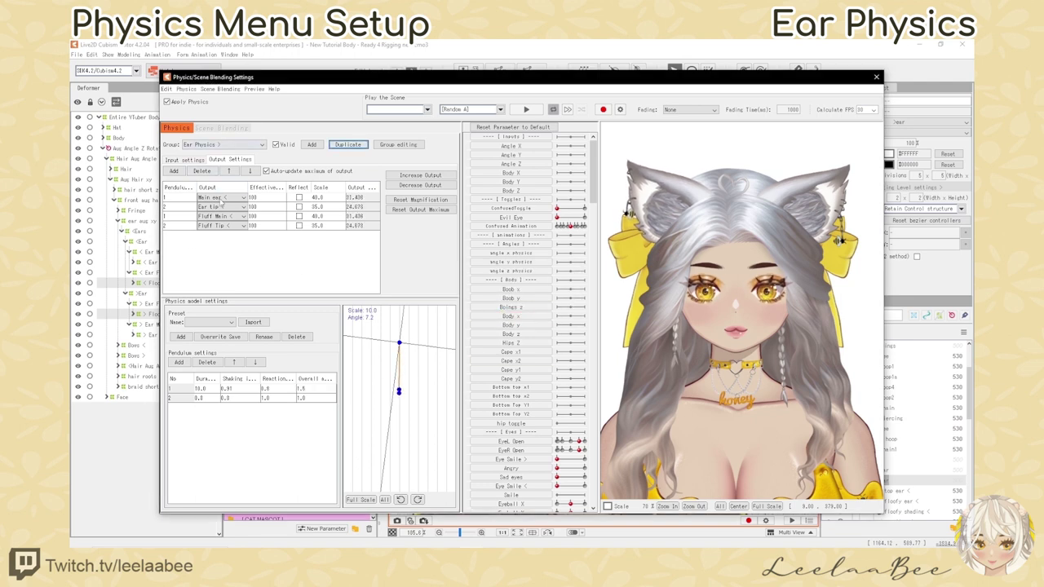
Step: Replace the duplicated group's outputs with Main ear >, Ear tip >, Fluff Main > and Fluff Tip >
left_click(221, 198)
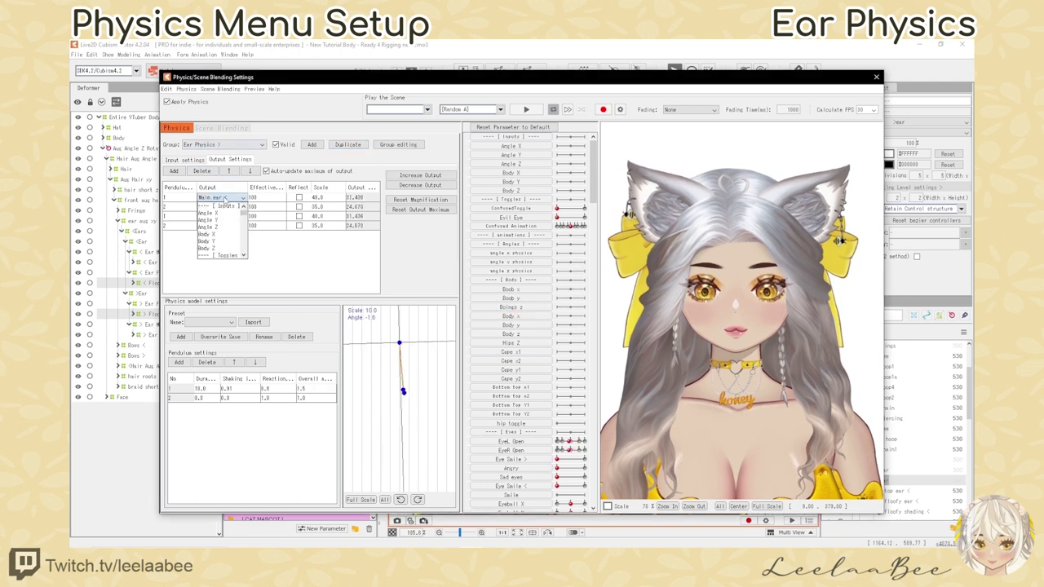
left_click(230, 208)
left_click(229, 208)
left_click(225, 222)
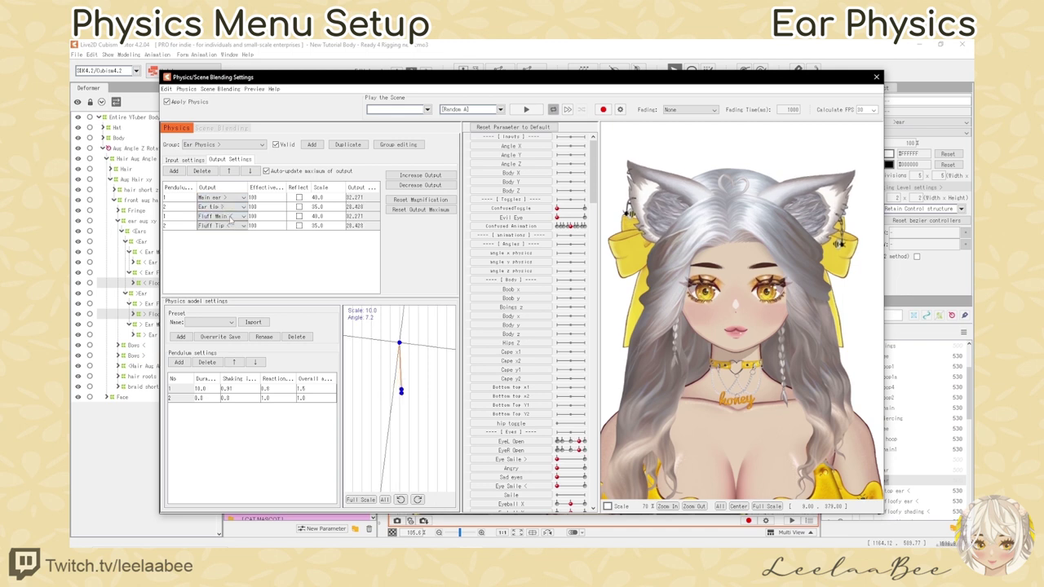
left_click(232, 216)
left_click(216, 238)
left_click(220, 225)
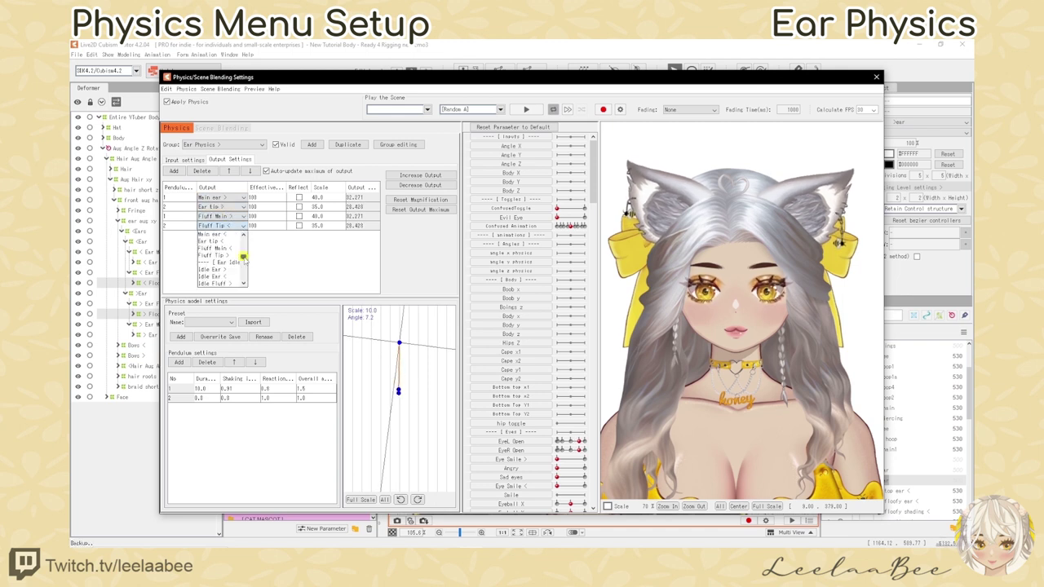
left_click(232, 256)
Step: Replace the EyeR Open input of the Ear Physics > group with EyeL Open
left_click(185, 159)
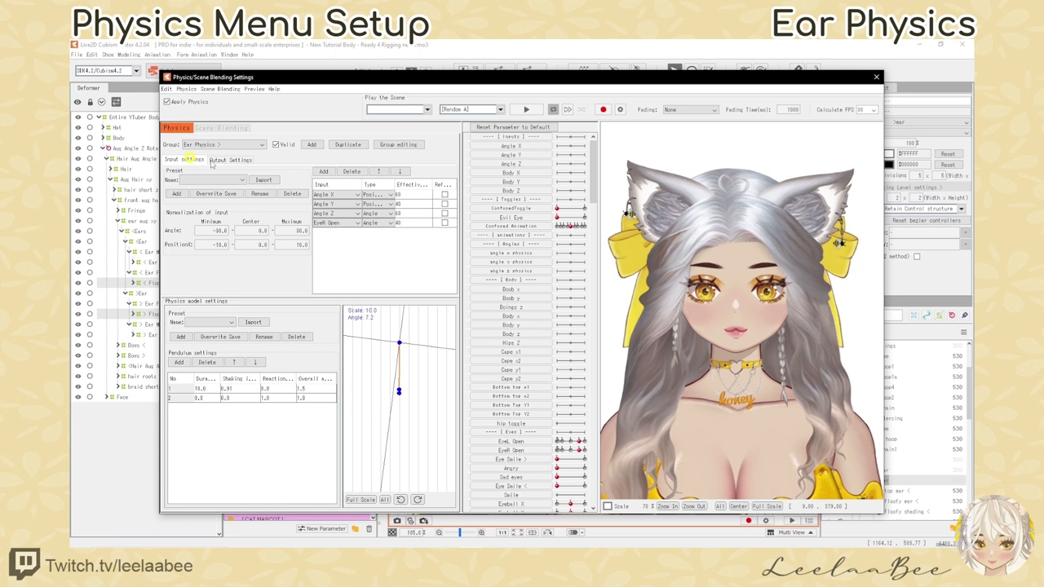
left_click(335, 224)
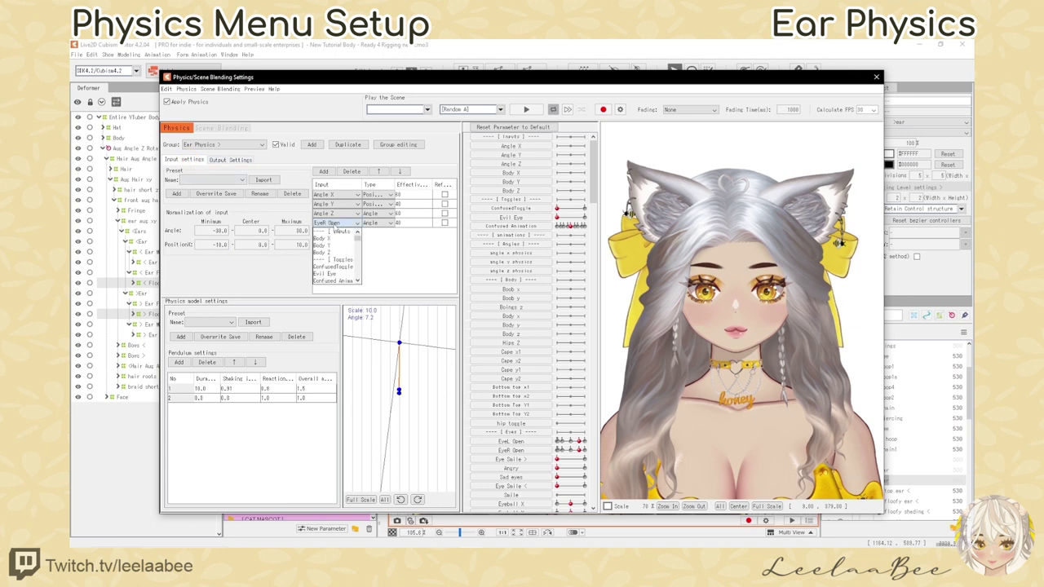
scroll(343, 249, "down", 8)
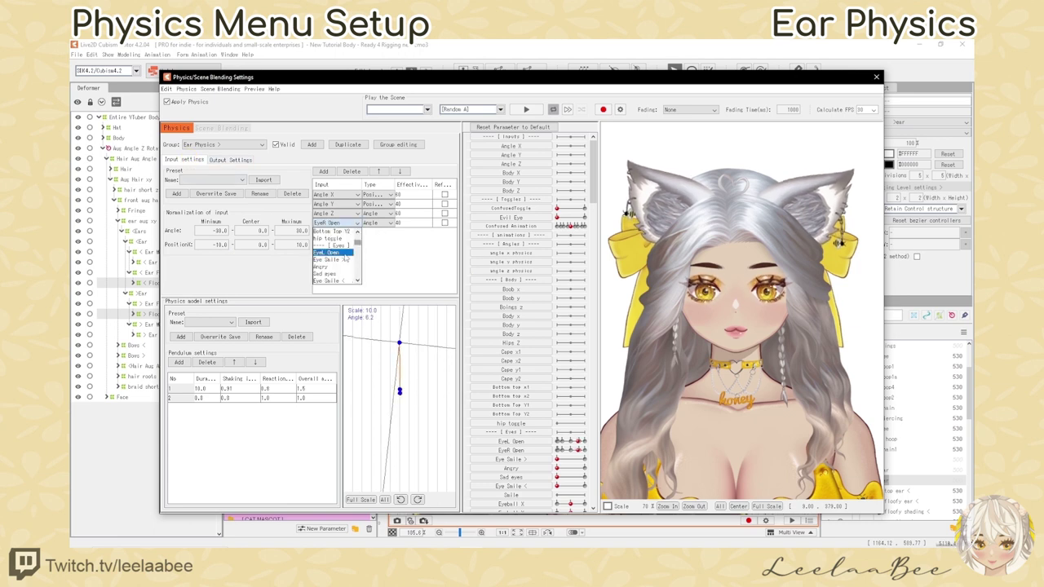
left_click(333, 252)
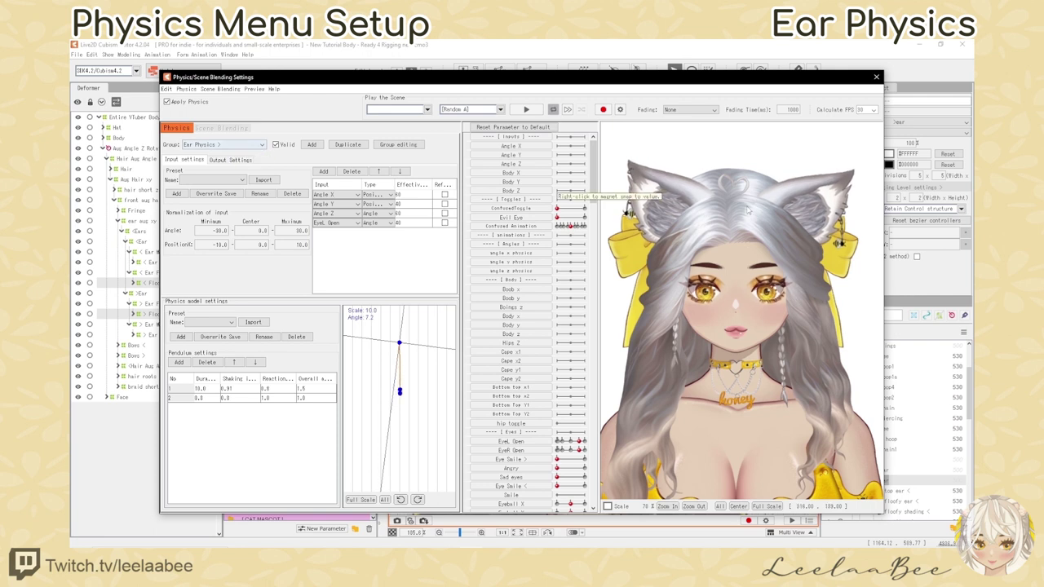
Step: Reverse the Angle Y and EyeR Open inputs of the Ear Physics < group
left_click(222, 145)
left_click(217, 198)
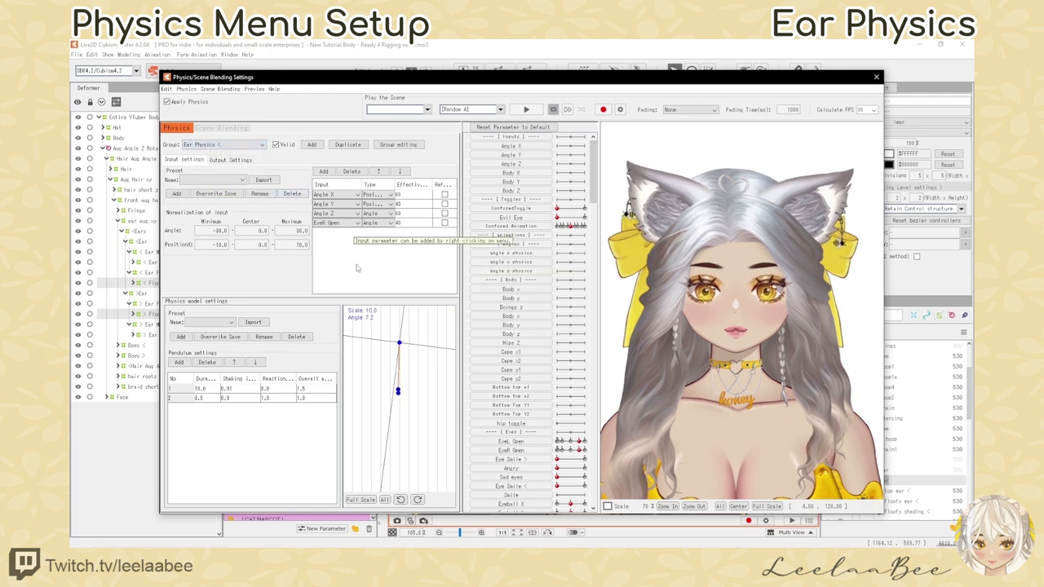
left_click(445, 203)
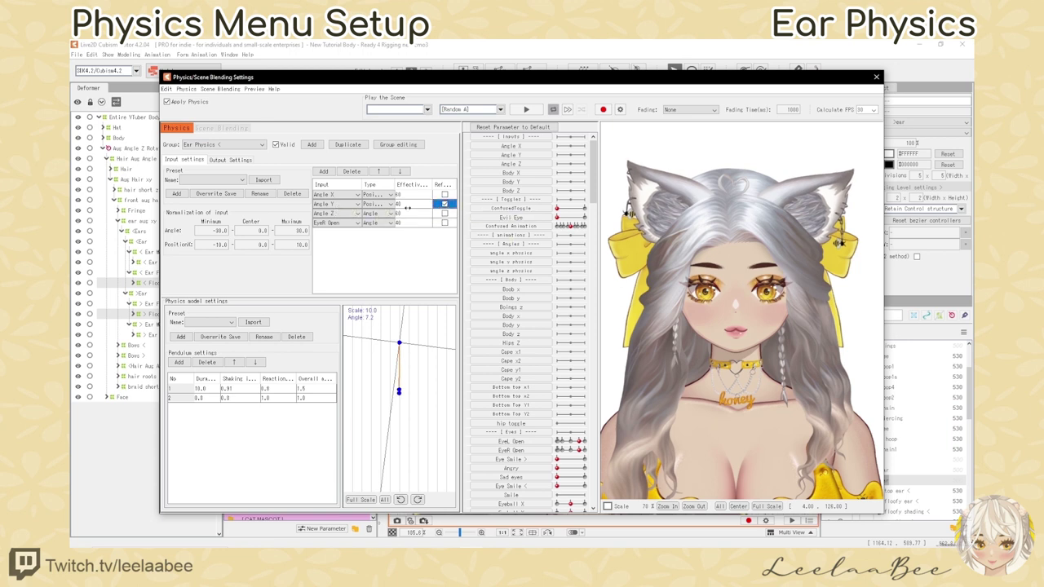
left_click(445, 223)
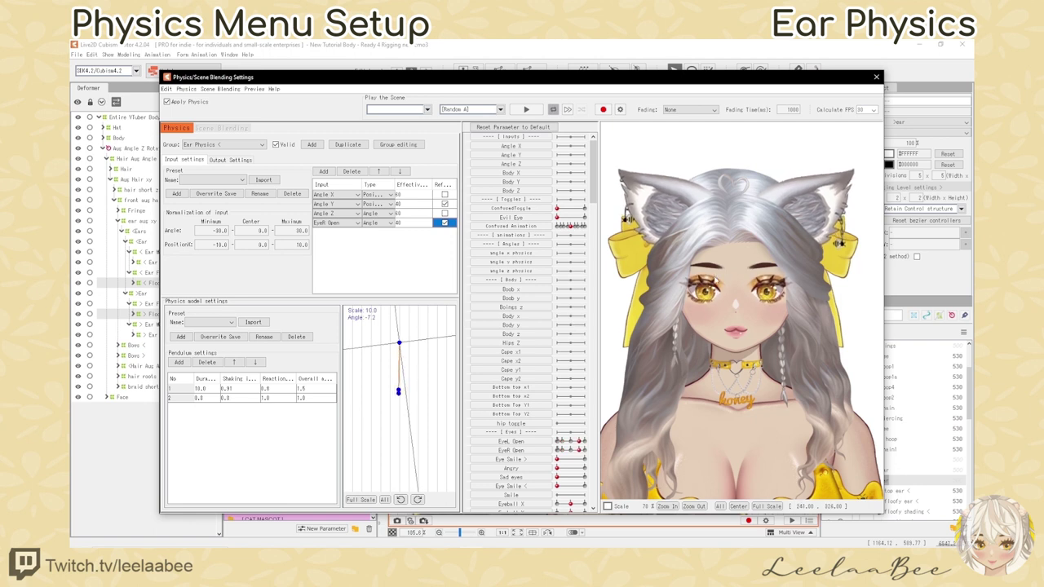
Step: Set the second pendulum's overall acceleration to 1.5 and its reaction value to 0.8 in Ear Physics <
double_click(266, 398)
key("Return")
double_click(307, 398)
key("BackSpace")
type(".5")
key("Return")
type("1.5")
key("Return")
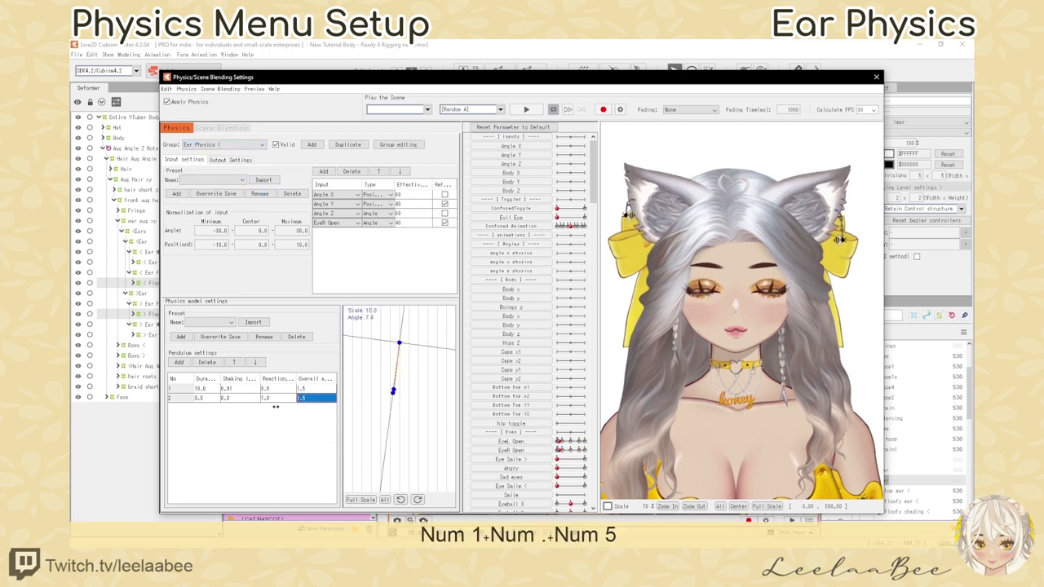
left_click(276, 399)
type(".8")
key("Return")
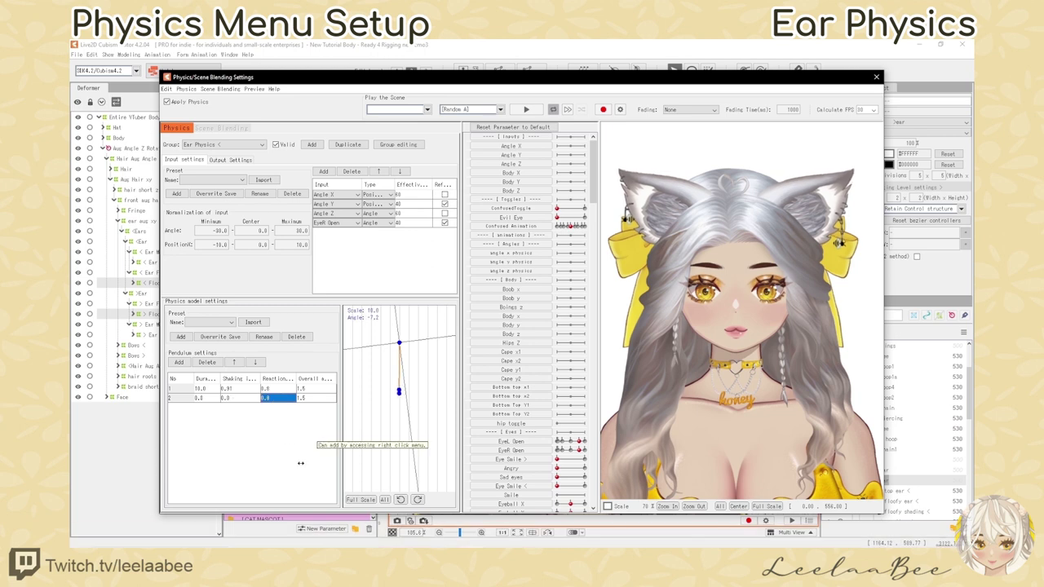
Step: Set the reaction value of both pendulums to 1 in the two ear physics groups
left_click(277, 398)
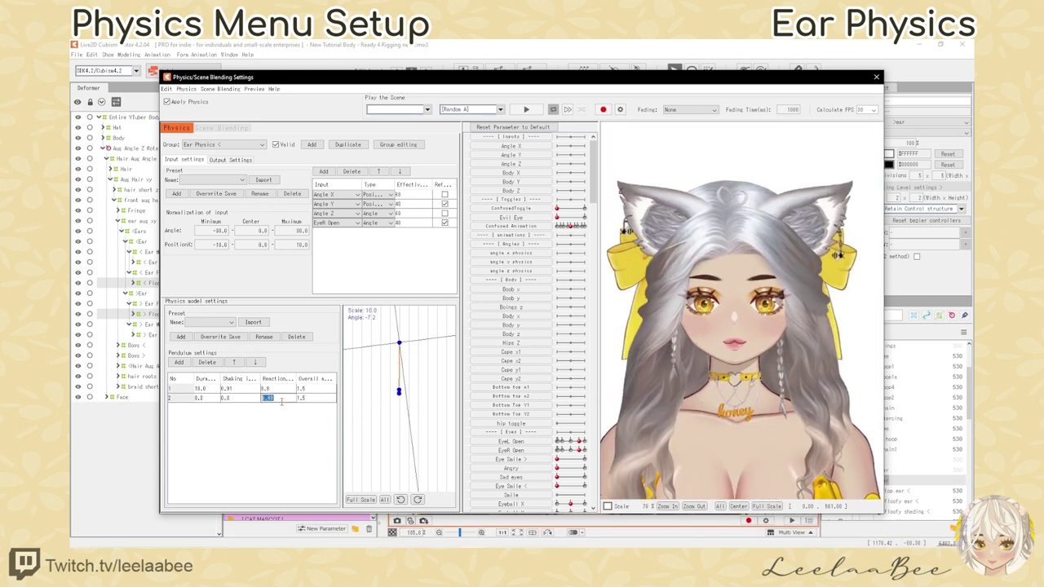
type("1")
key("Return")
key("Return")
left_click(310, 400)
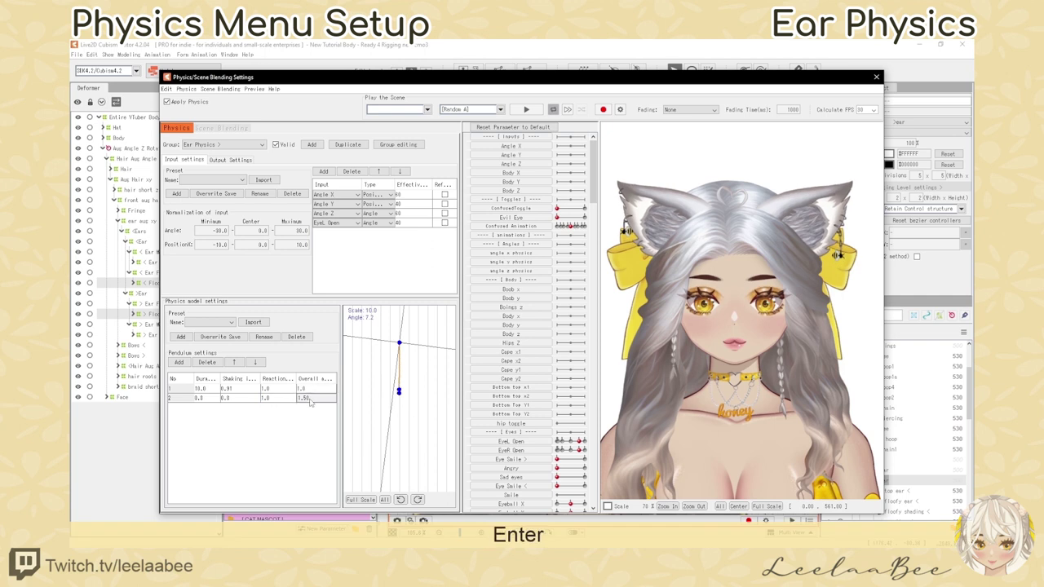
Step: Set the overall acceleration of both pendulums to 1 in the two ear physics groups
left_click(232, 161)
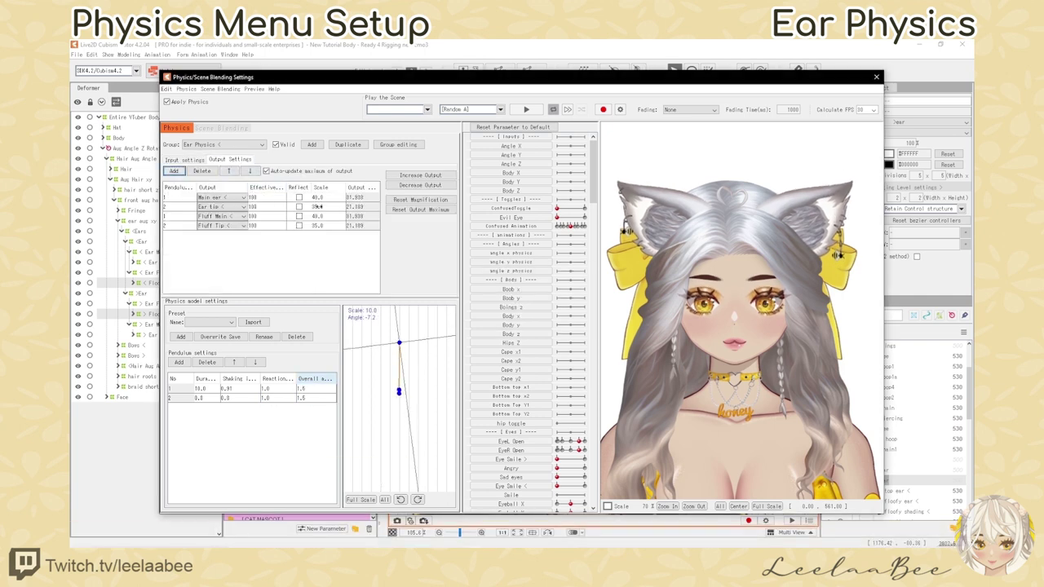
left_click(216, 144)
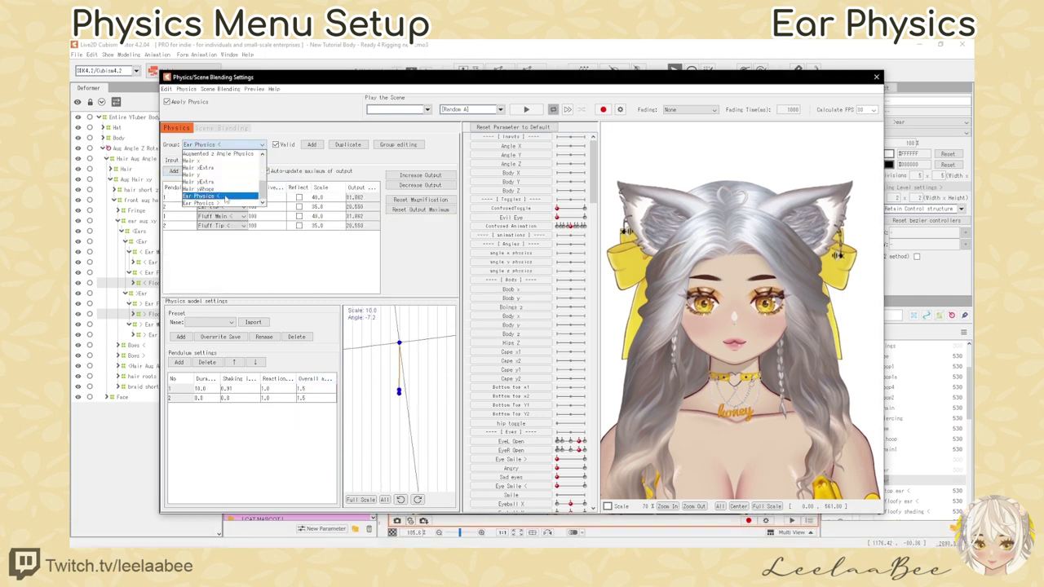
left_click(202, 203)
key("KP_1")
key("KP_Enter")
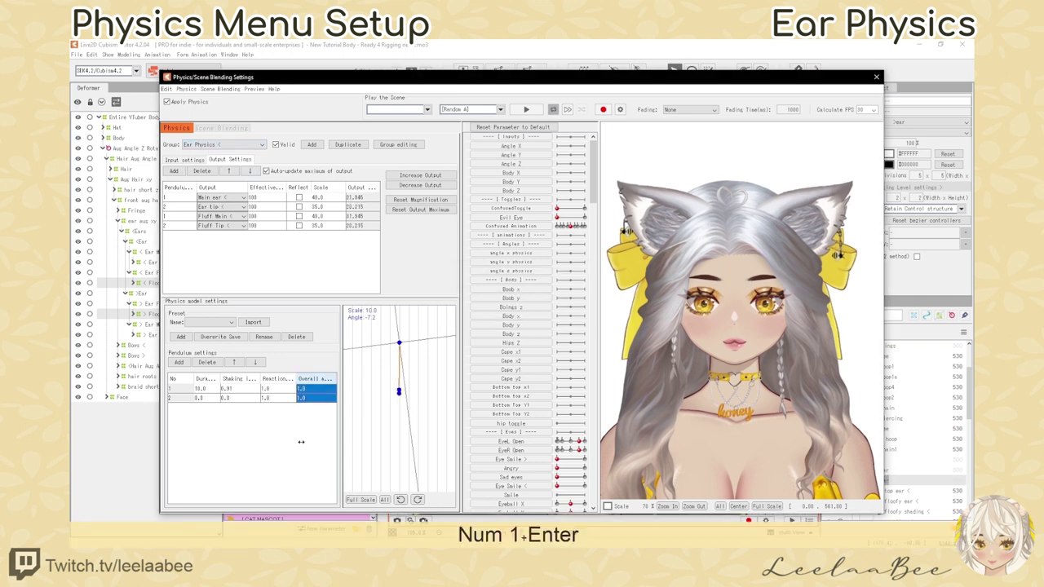
left_click(300, 198)
left_click(299, 225)
left_click(300, 206)
Step: Set the second pendulum's duration to 10 in both the Ear Physics < and Ear Physics > groups
double_click(214, 399)
type("10")
left_click(223, 145)
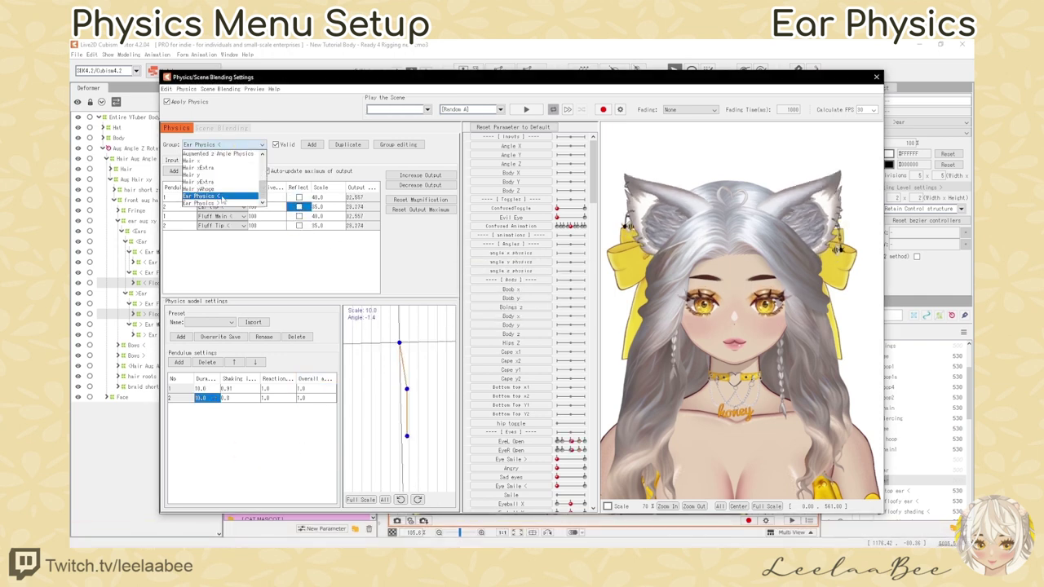
left_click(220, 204)
double_click(210, 398)
type("10")
left_click(242, 433)
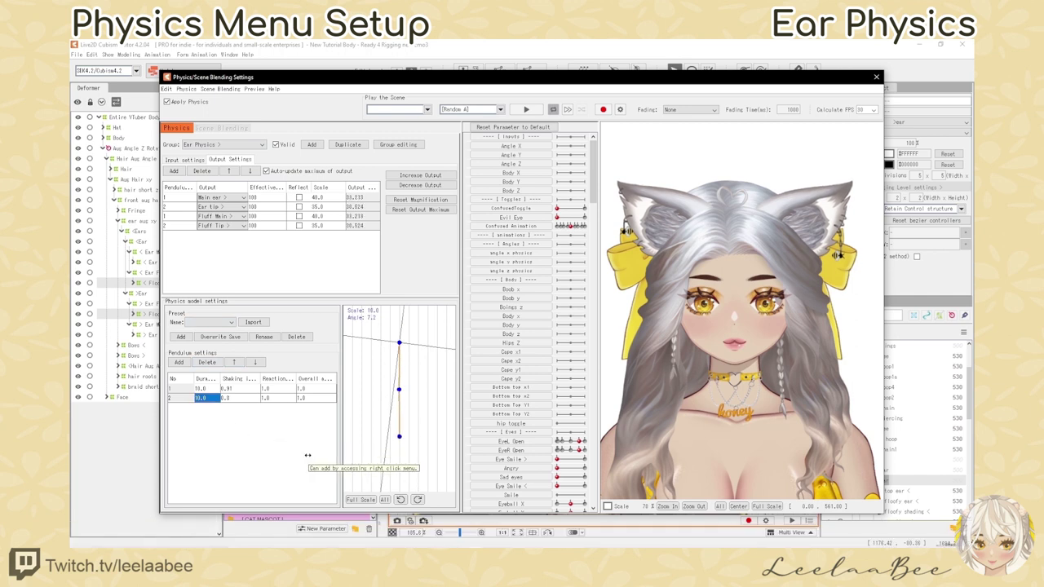
Step: Set the scale of the Ear tip and Fluff Tip outputs to 40 in both ear physics groups
left_click(223, 144)
left_click(221, 194)
double_click(320, 225)
type("40")
key("Return")
double_click(321, 208)
type("40")
key("Return")
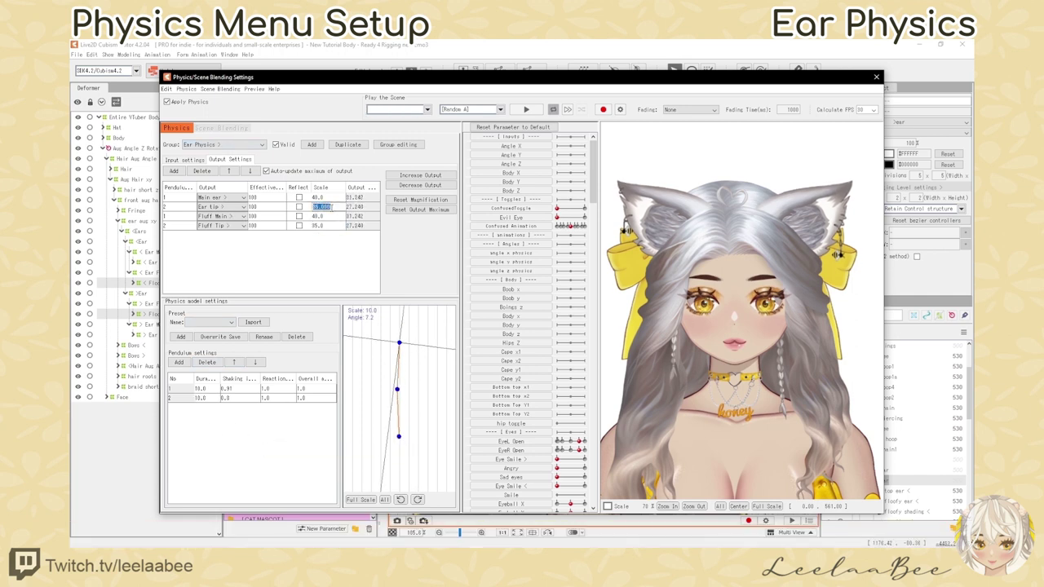
left_click(320, 225)
Step: Set the second pendulum's shaking influence to 0.9 and check the input and output settings of Ear Physics <
double_click(234, 398)
type(".9")
key("Return")
left_click(184, 159)
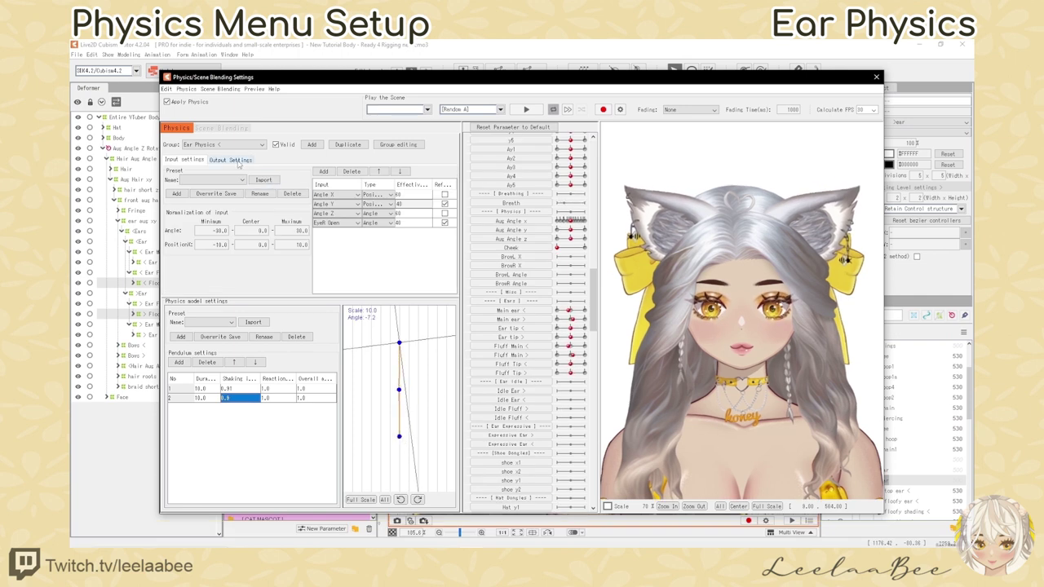
left_click(219, 161)
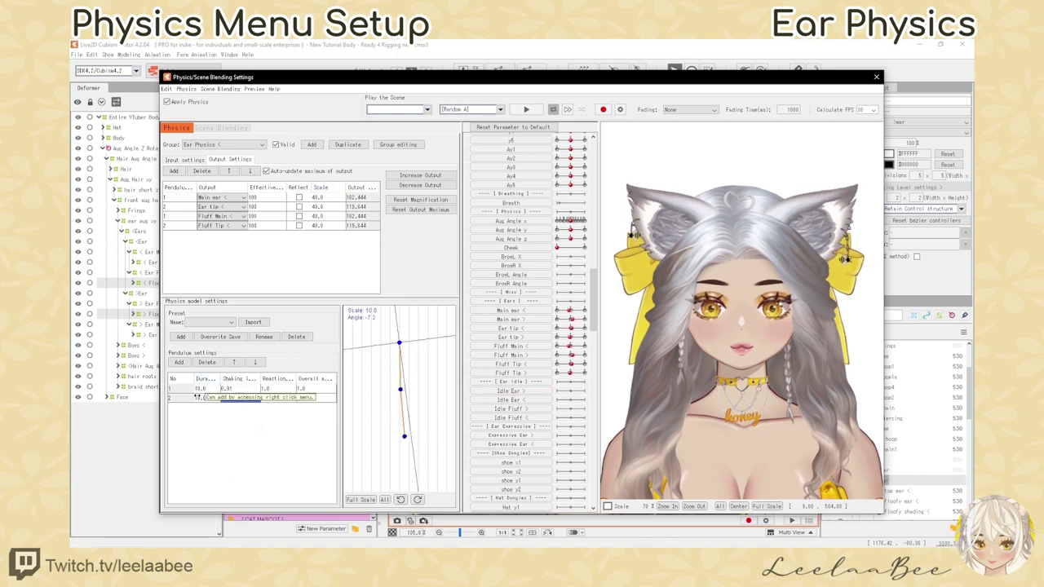
Step: Test the ear physics by swinging the model's head in the preview, and close the physics settings
double_click(232, 397)
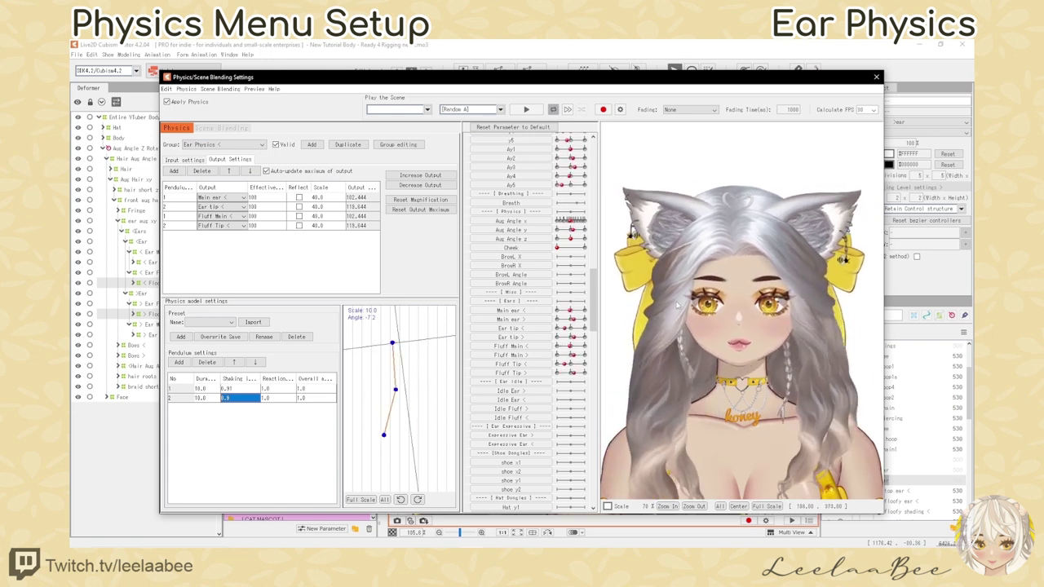
left_click_drag(779, 341, 717, 305)
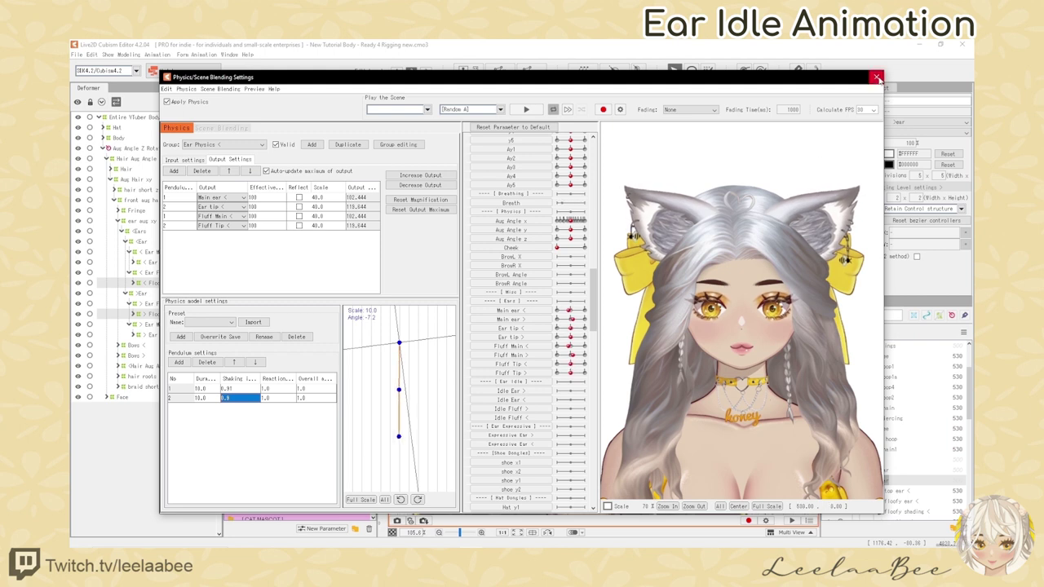
left_click(878, 78)
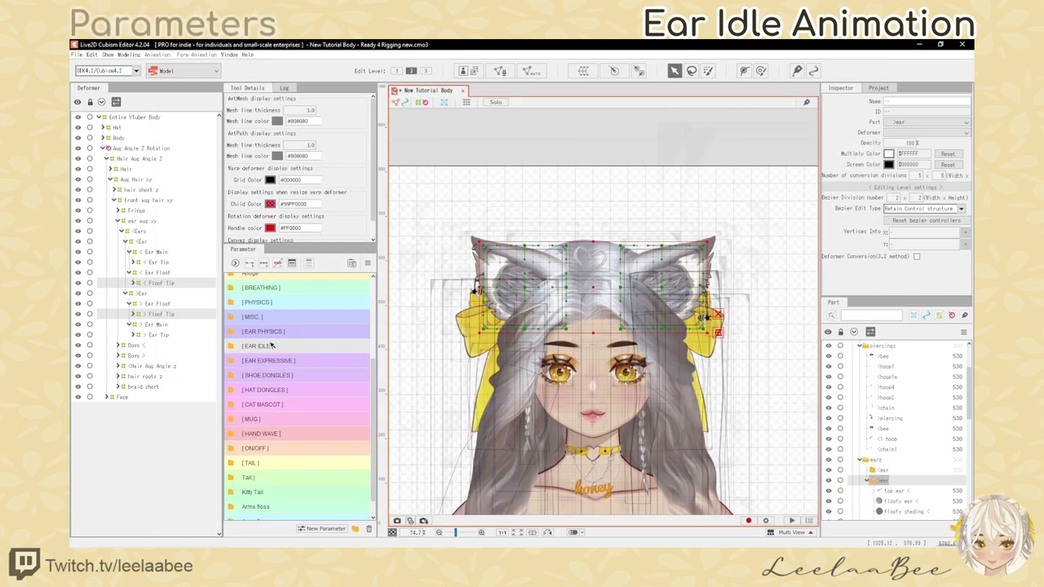
Step: Expand the EAR IDLE parameter folder and check the settings of its first Idle Fluff parameter
left_click(253, 347)
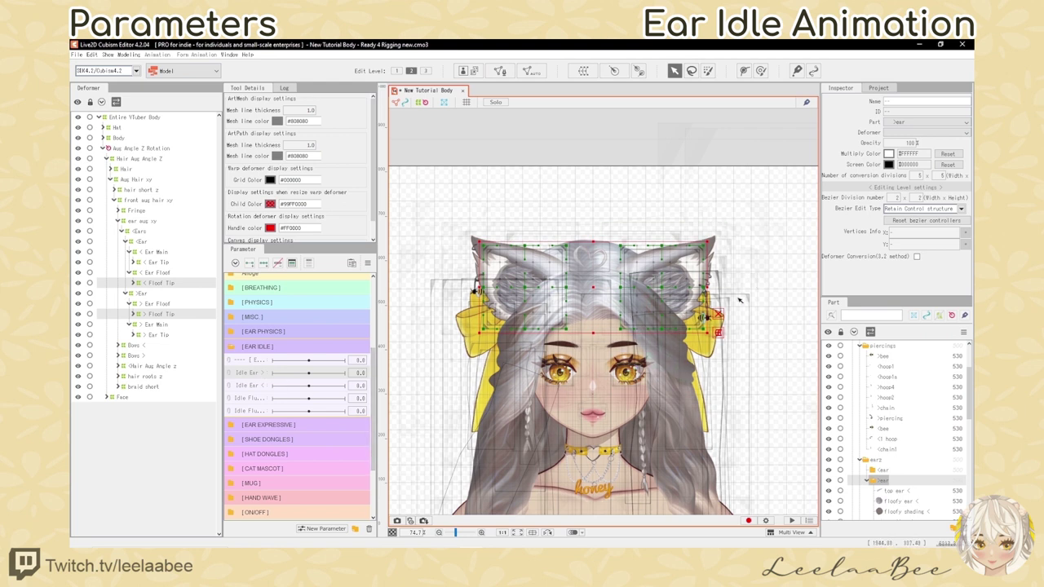
left_click(253, 385)
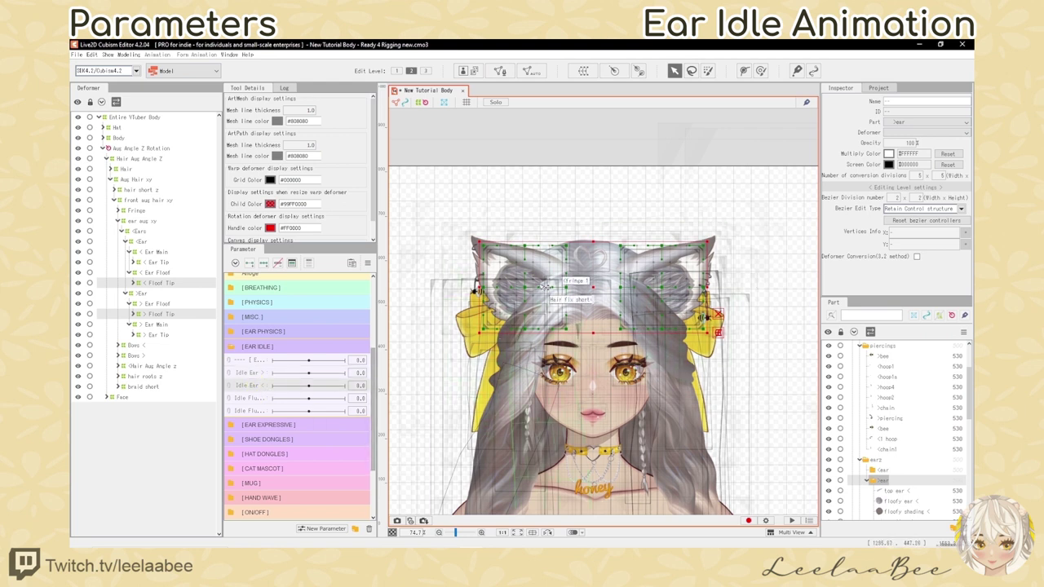
left_click(258, 398)
right_click(257, 398)
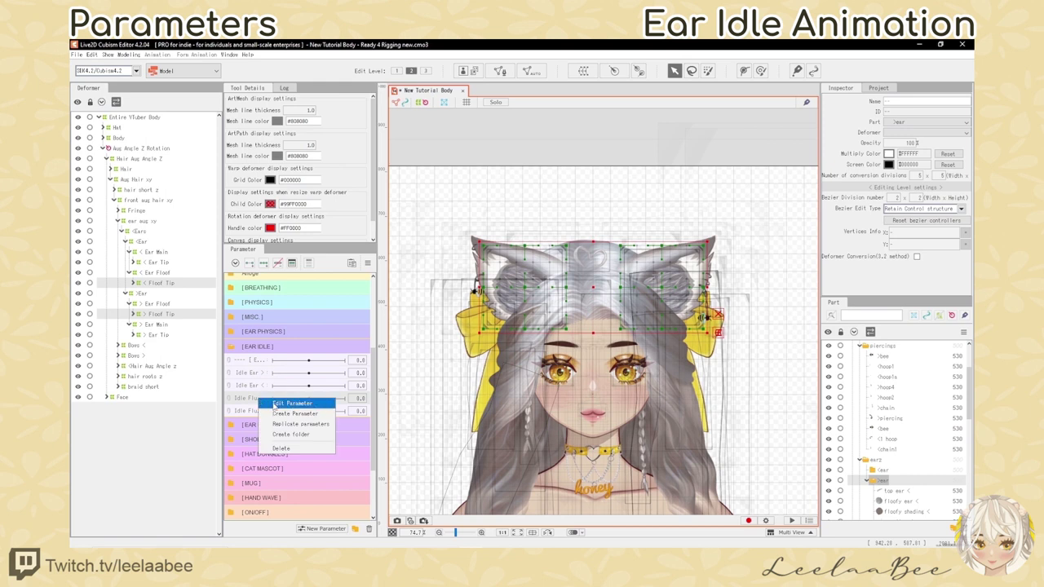
left_click(269, 402)
left_click(607, 229)
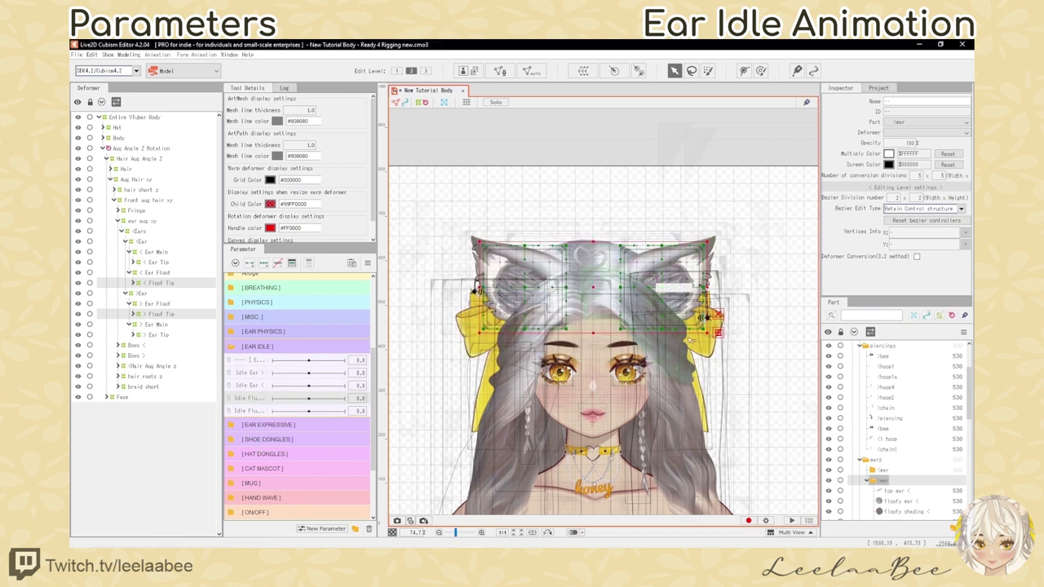
Step: Check the settings of the second Idle Fluff parameter and of the Idle Ear > parameter
right_click(255, 412)
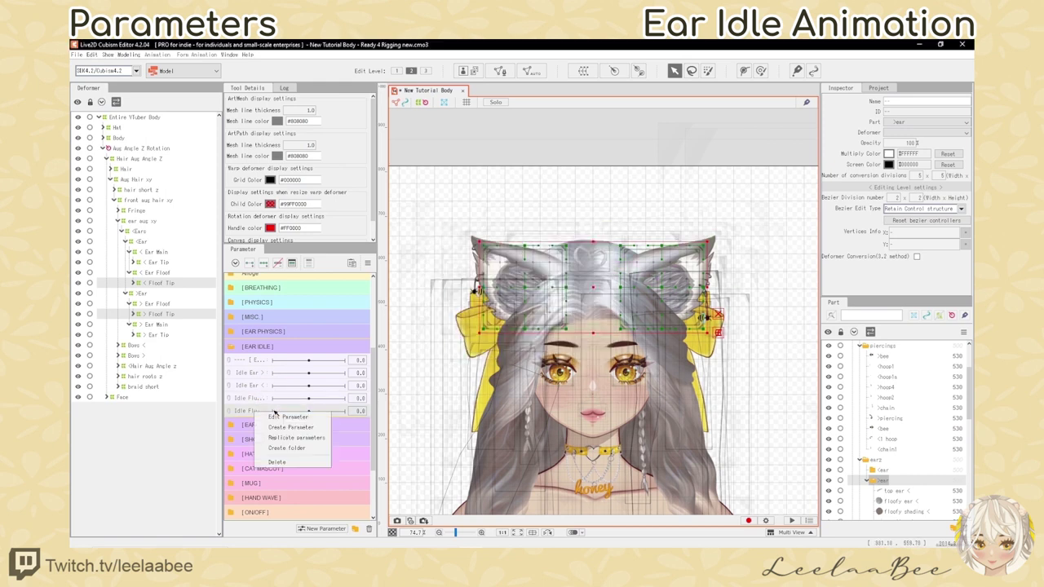
left_click(270, 418)
left_click(605, 231)
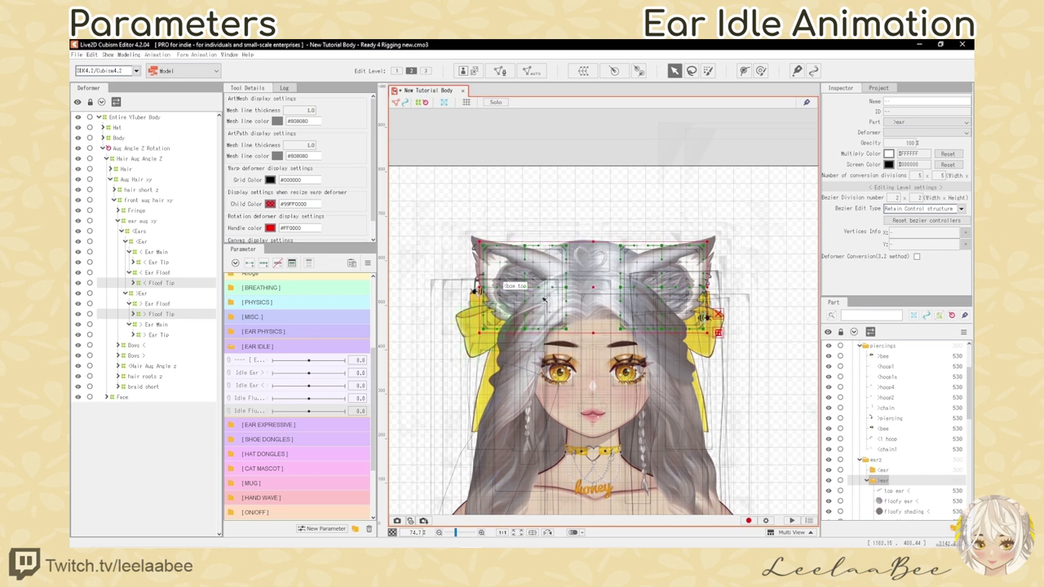
left_click(274, 375)
right_click(274, 374)
left_click(277, 378)
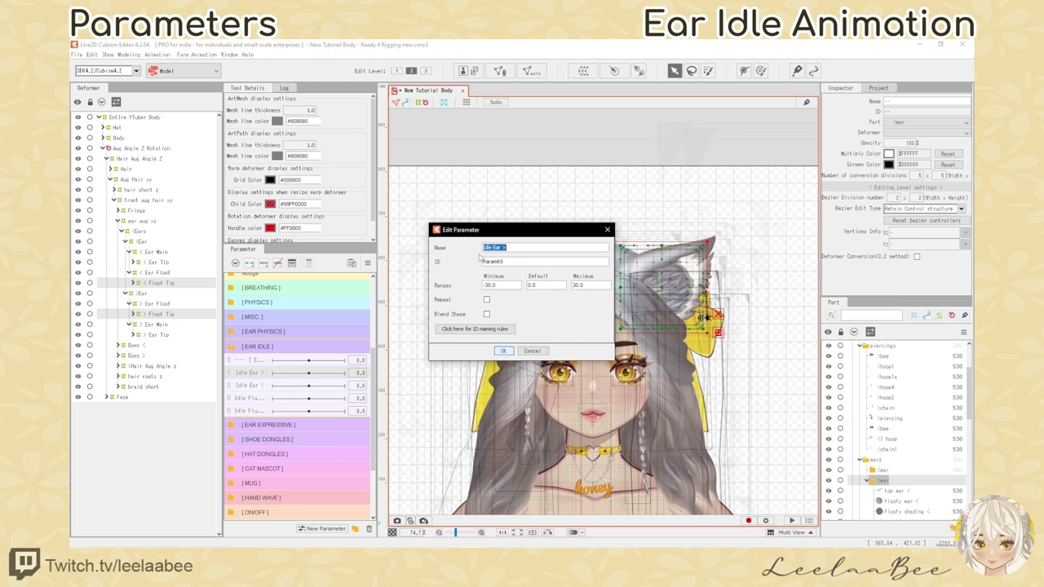
left_click(503, 351)
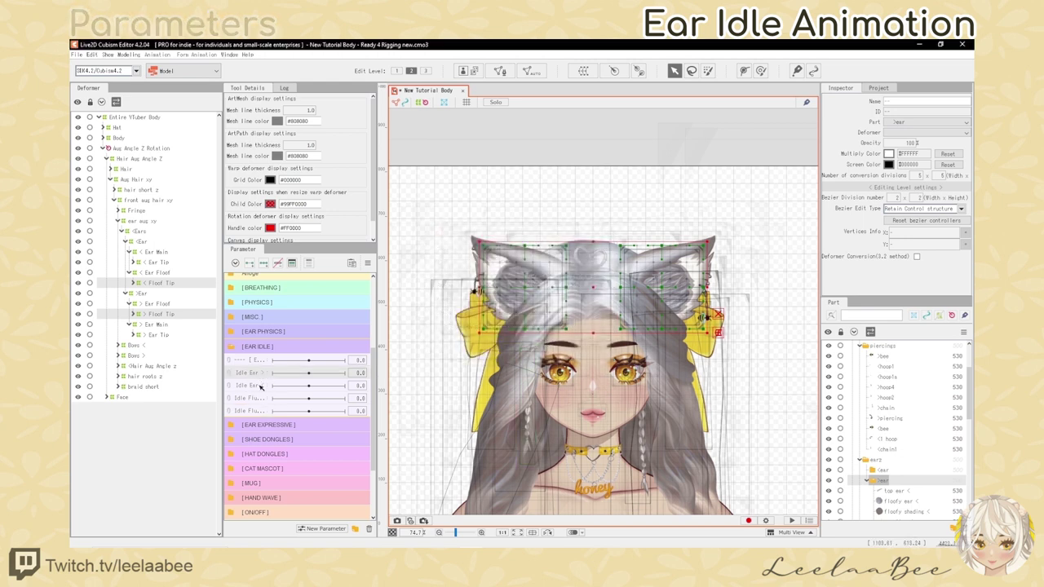
Step: Create a warp deformer named "< Ear Idle" as the parent of the < Ear Main deformer
left_click(162, 325)
left_click(163, 304)
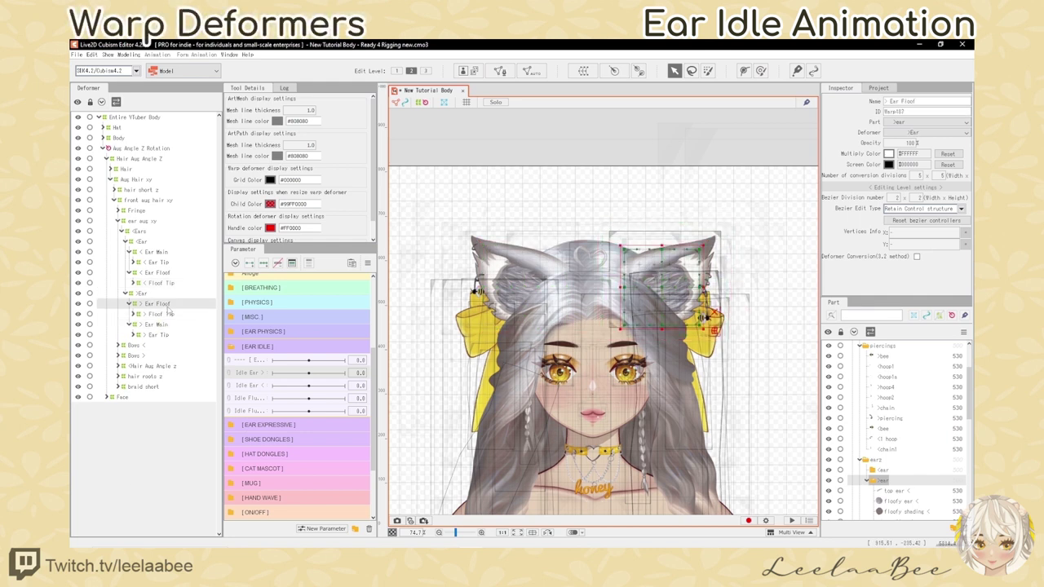
left_click(163, 253)
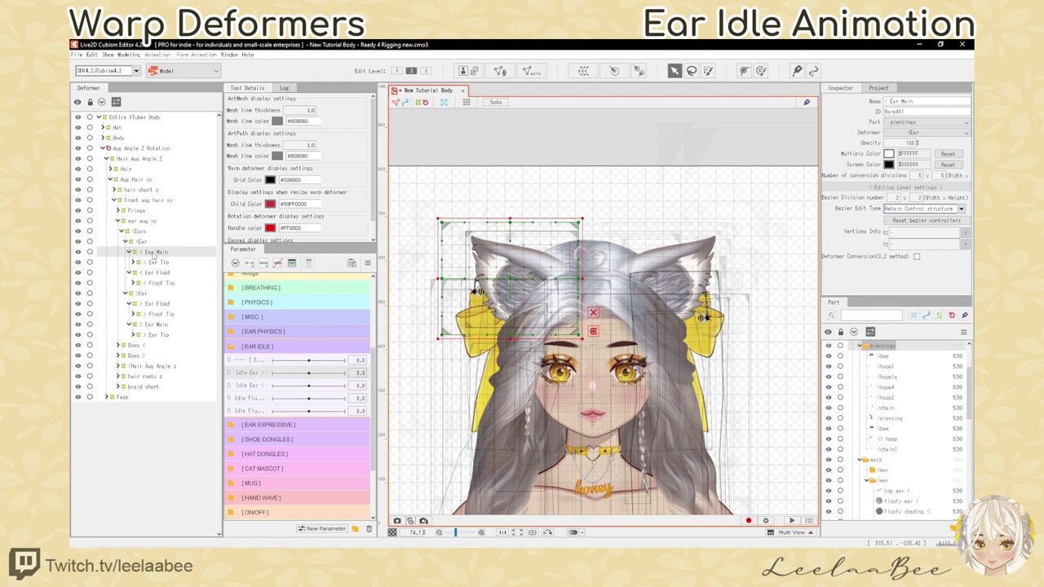
left_click(751, 73)
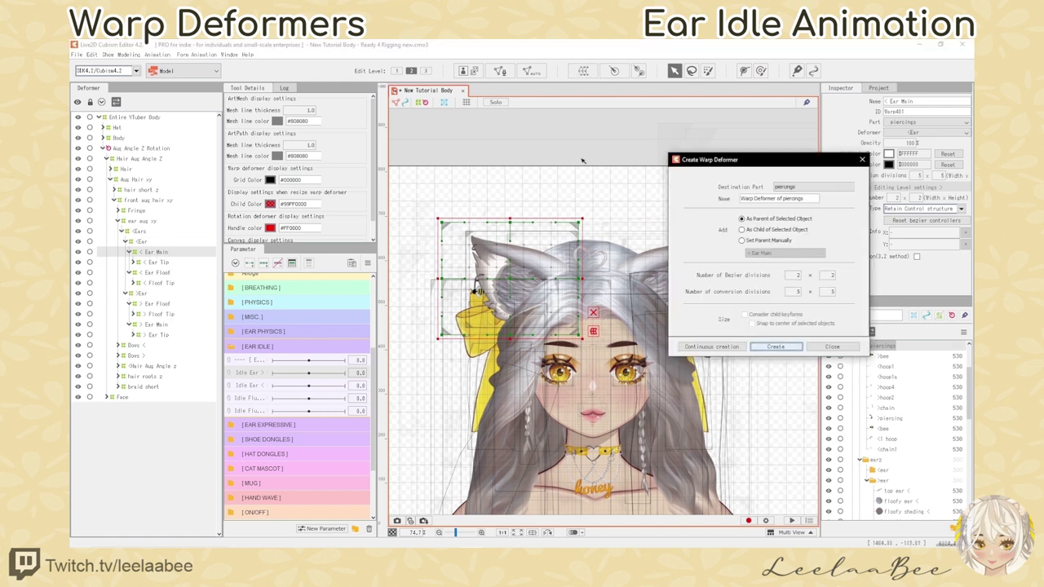
type("< Ear Idle")
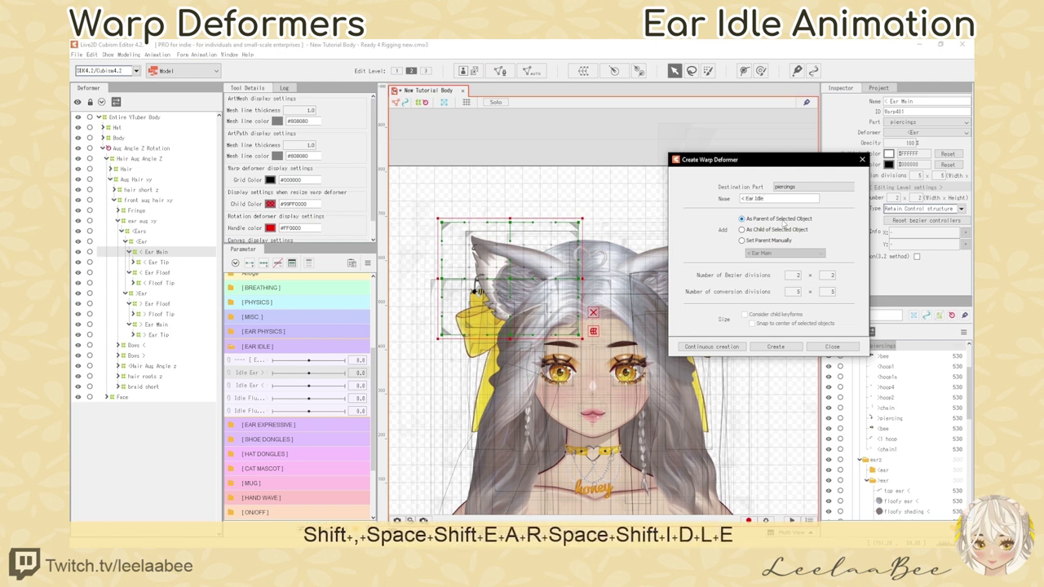
left_click(788, 349)
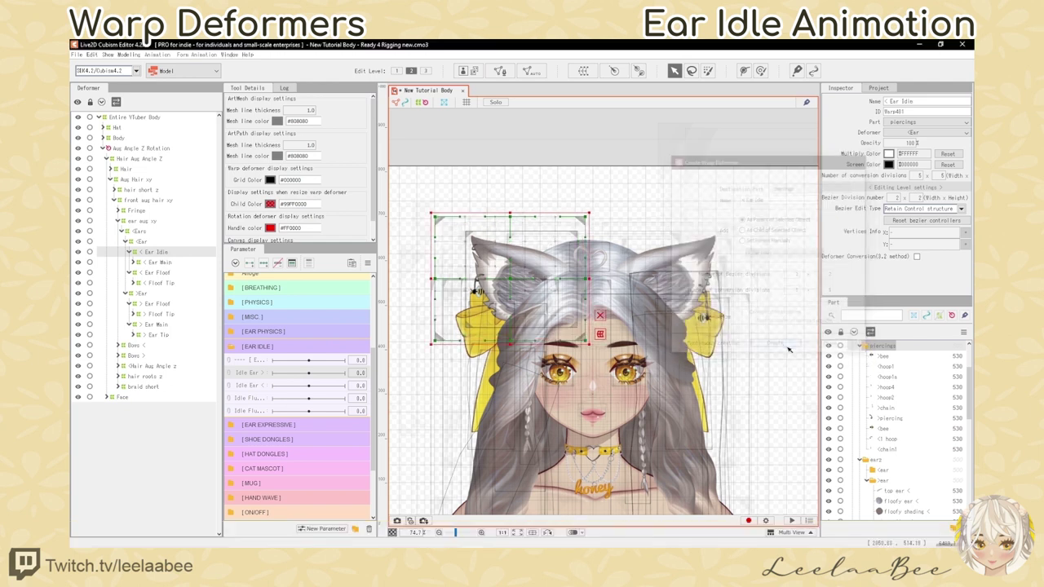
Step: Check what is nested under < Ear Idle, test it by moving the deformer outward, and undo the move
left_click(159, 261)
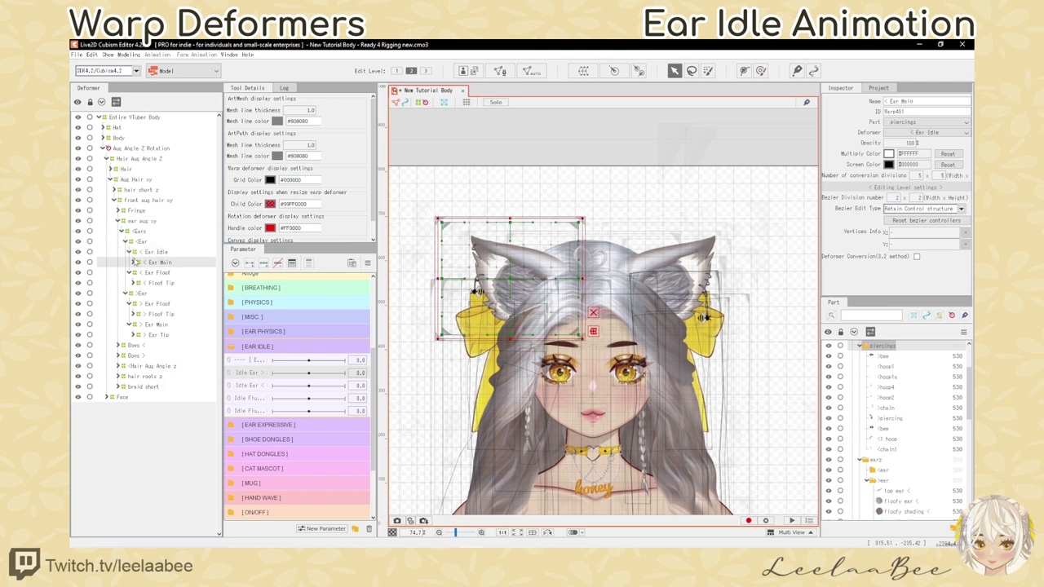
left_click(133, 262)
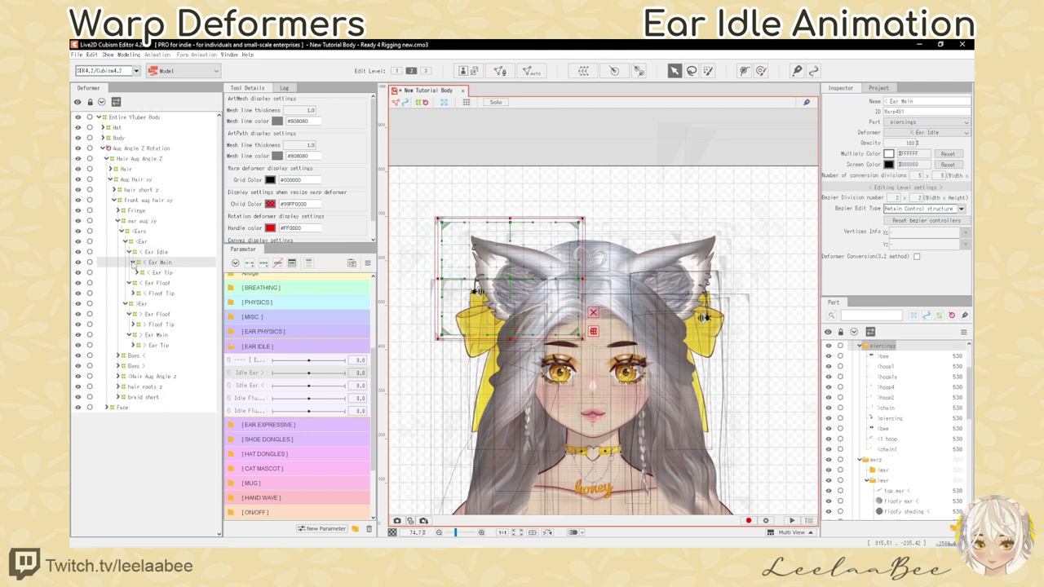
left_click(133, 263)
left_click(154, 253)
left_click_drag(556, 274, 524, 283)
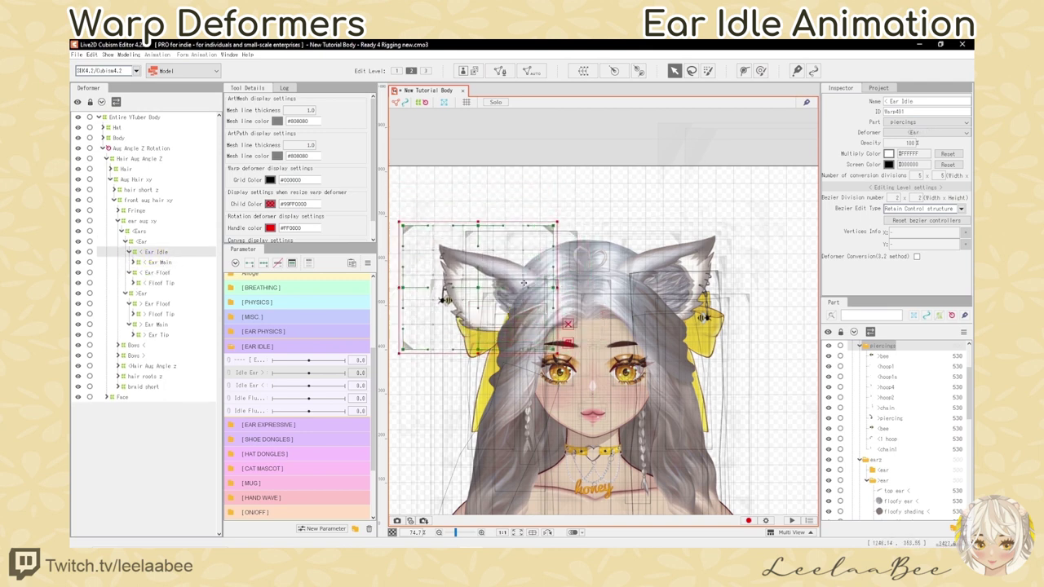
key("ctrl+z")
Step: Create a warp deformer named "< Ear Idle Fluff" as the parent of < Ear Floof, and collapse both < Ear idle deformers in the hierarchy
left_click(161, 272)
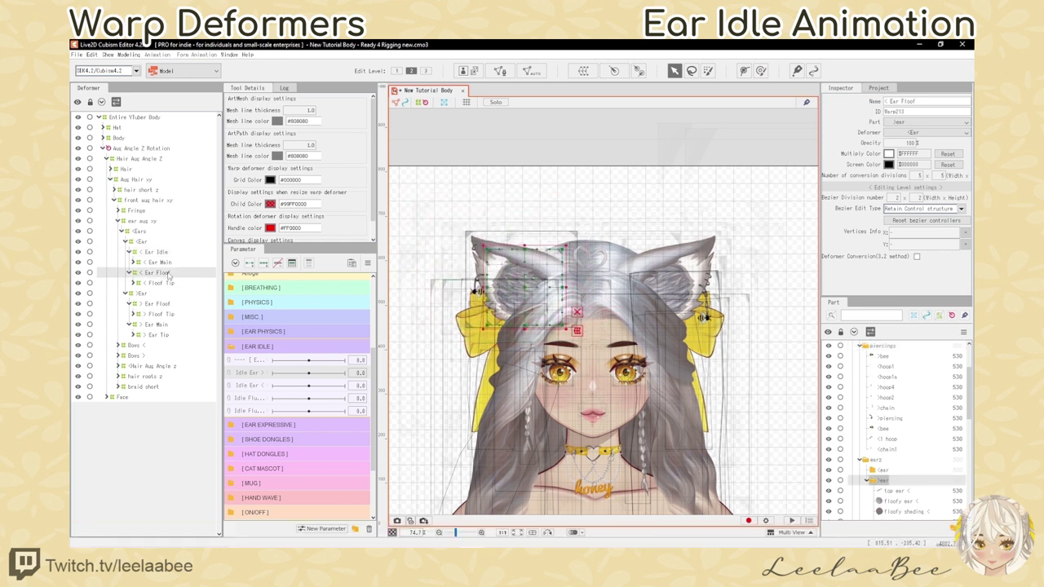
left_click(584, 70)
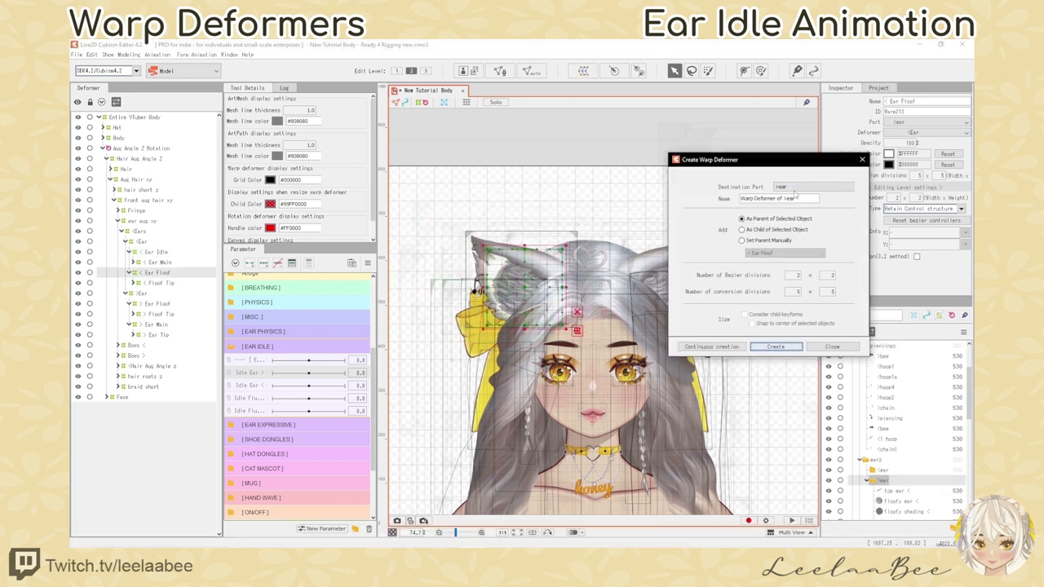
left_click_drag(795, 198, 654, 184)
type("< E")
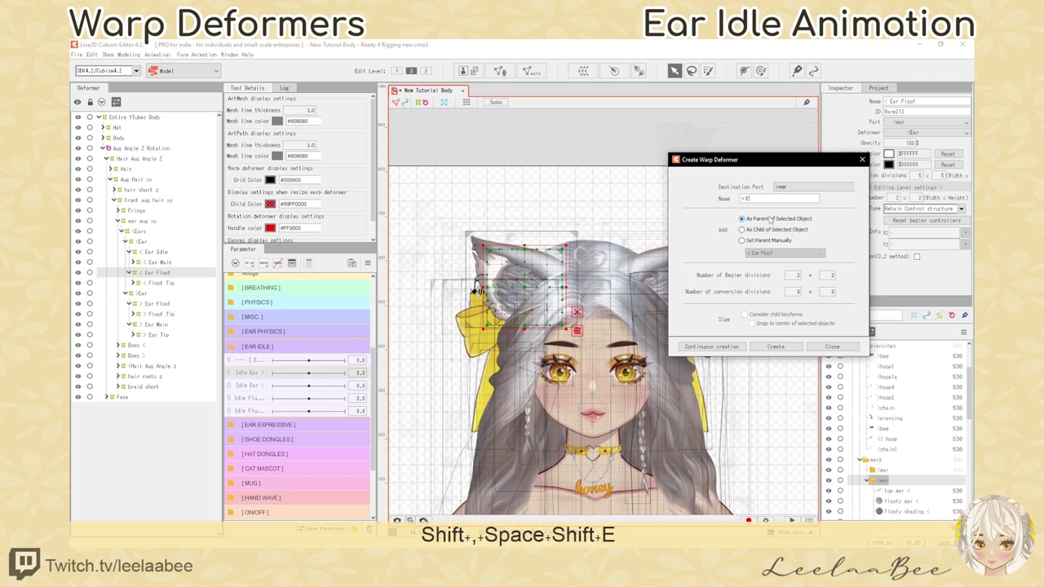
type("ar Idle Flugf")
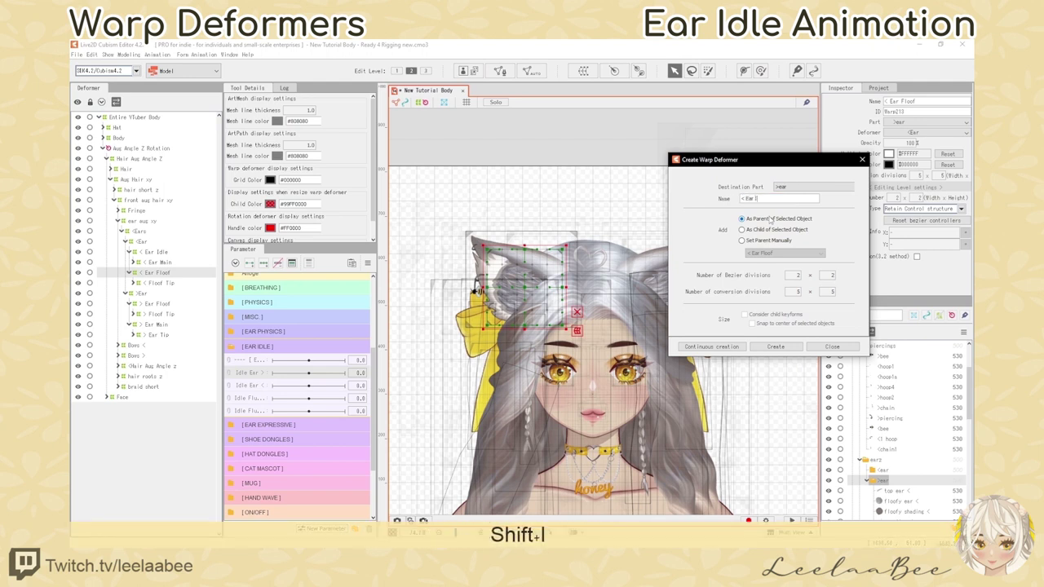
key("BackSpace")
key("BackSpace")
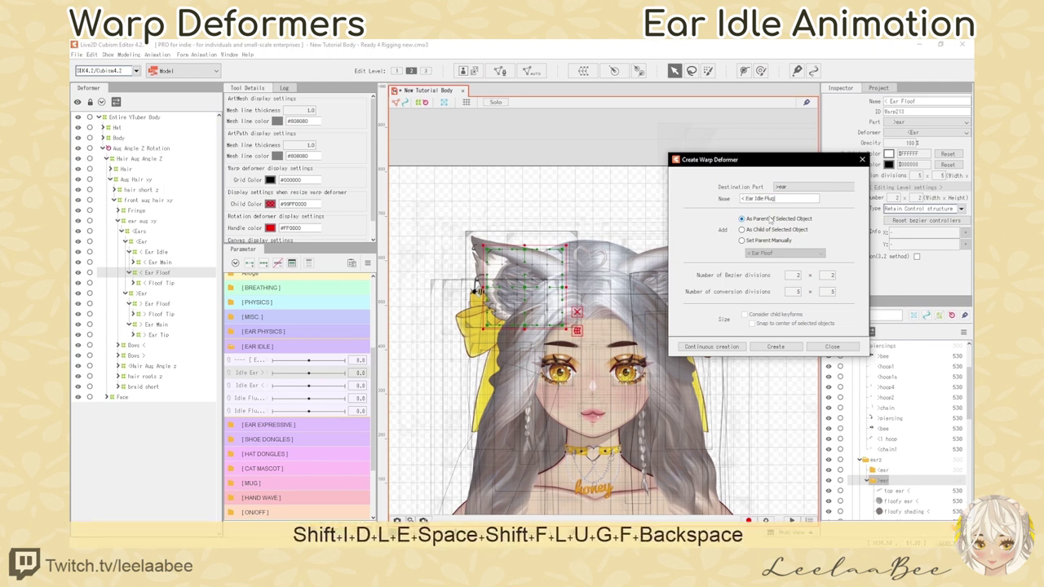
type("ff")
left_click(775, 347)
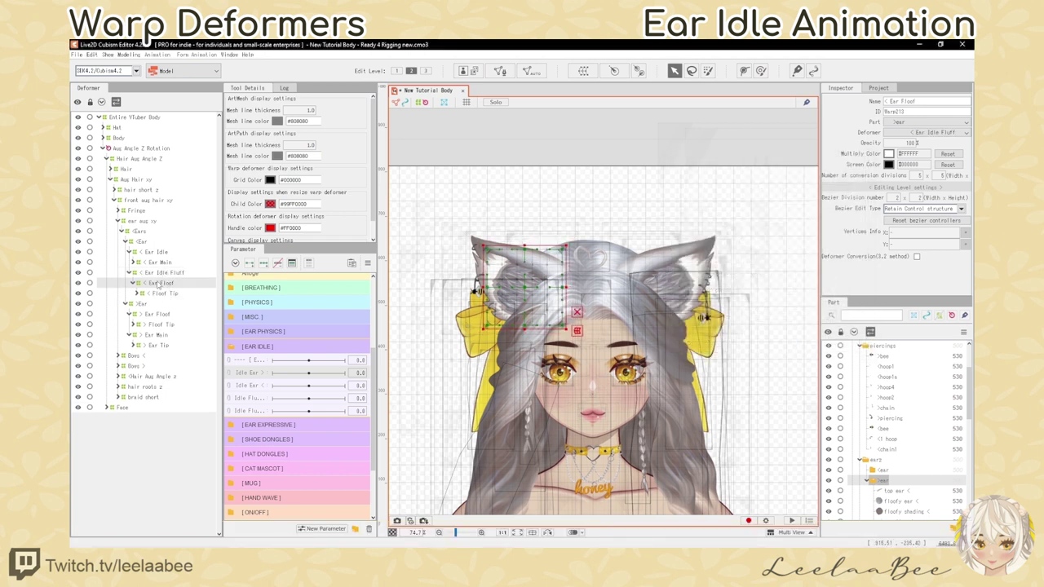
left_click(165, 294)
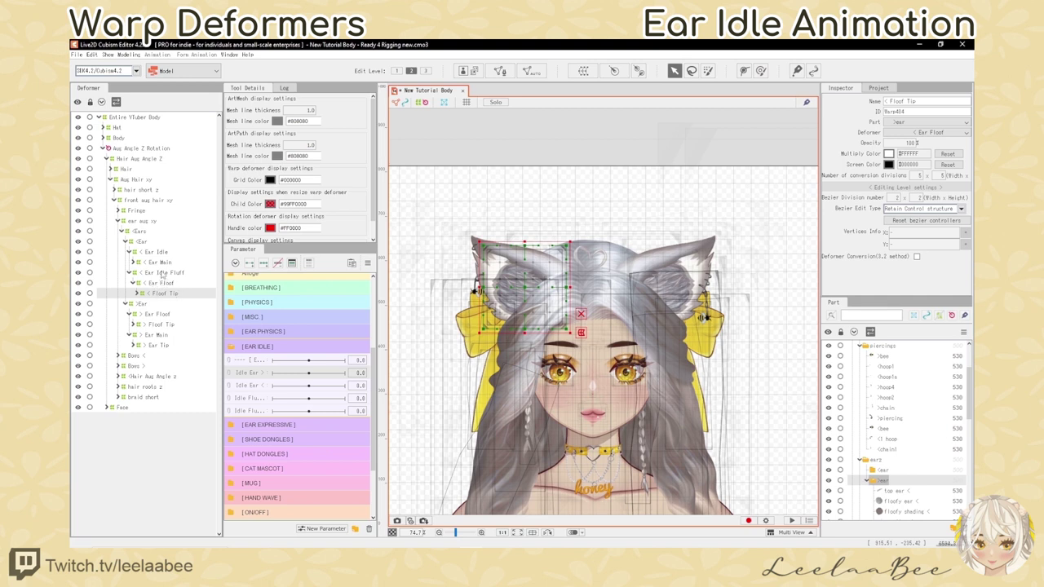
left_click(163, 273)
left_click(163, 253, "shift")
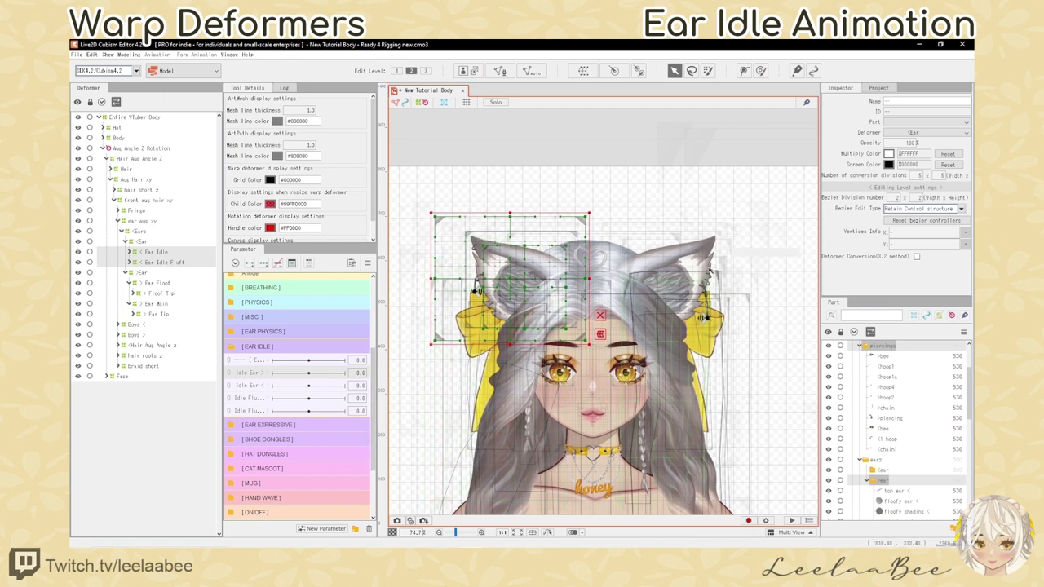
Step: Create a warp deformer named "> Ear Idle" as the parent of the > Ear Floof deformer
left_click(163, 284)
left_click(582, 70)
type("> Ear Idle")
left_click(776, 345)
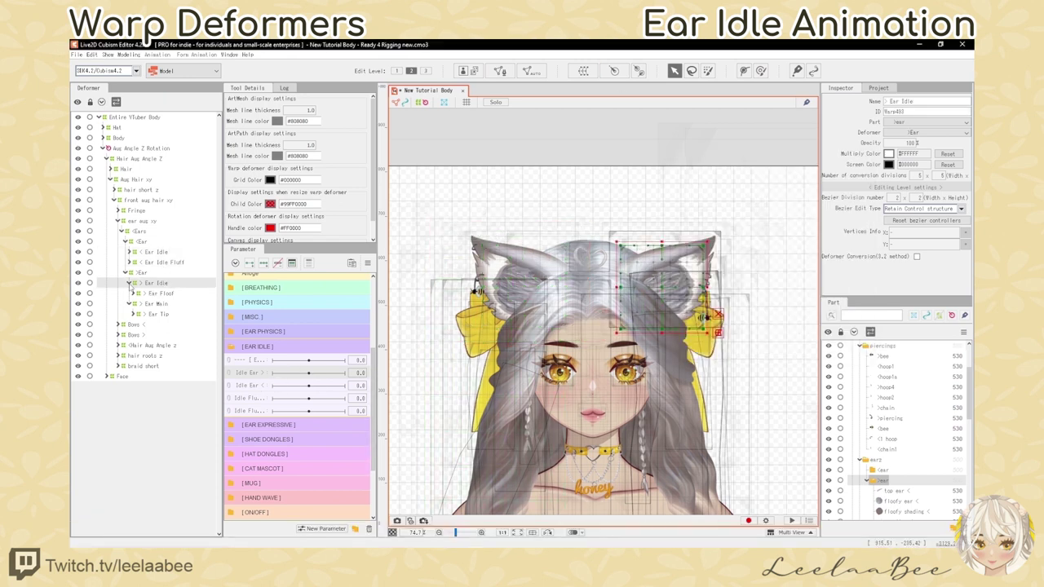
Step: Undo the misplaced > Ear Idle deformer and create "> Ear Idle Floof" and "> Ear Idle" as parent warp deformers under >Ear
left_click(160, 304)
left_click(582, 70)
type("> Ear Idle Floof")
left_click(776, 345)
key("ctrl+z")
key("ctrl+z")
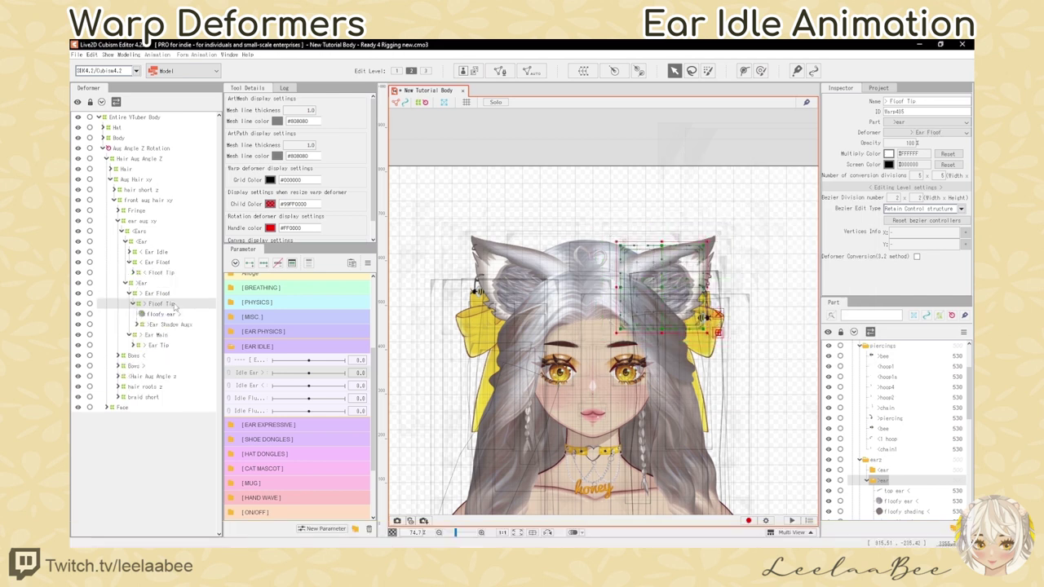
Step: Collapse the > Ear idle deformers and add three keys on the Idle Ear < parameter for the < Ear Idle deformer
left_click(131, 284)
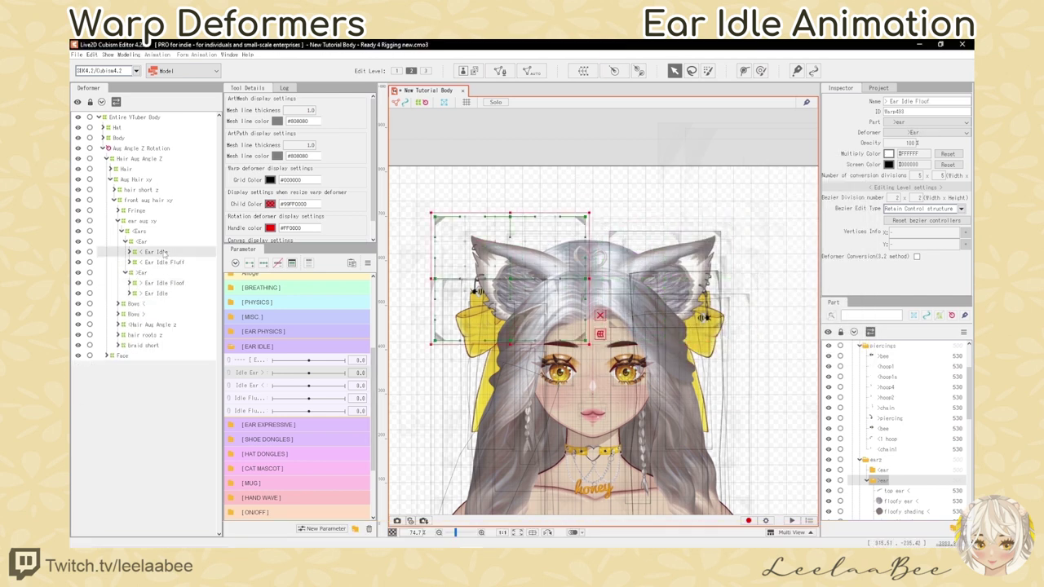
left_click(160, 252)
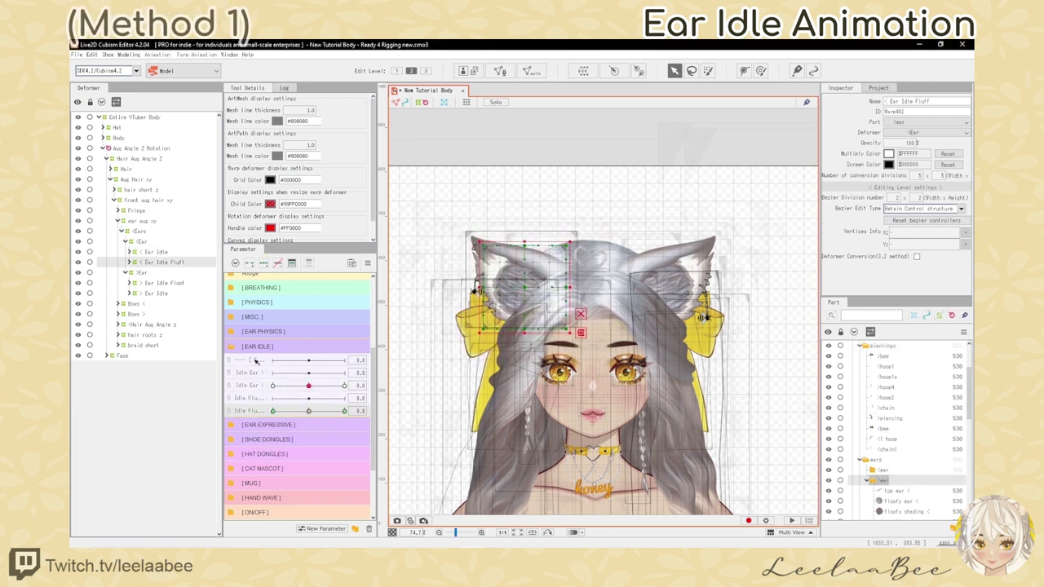
Step: Try to bend the < Ear Idle deformer's upper edge toward the head's centre with the Idle Ear < parameter at 30
left_click(166, 283)
left_click(166, 293)
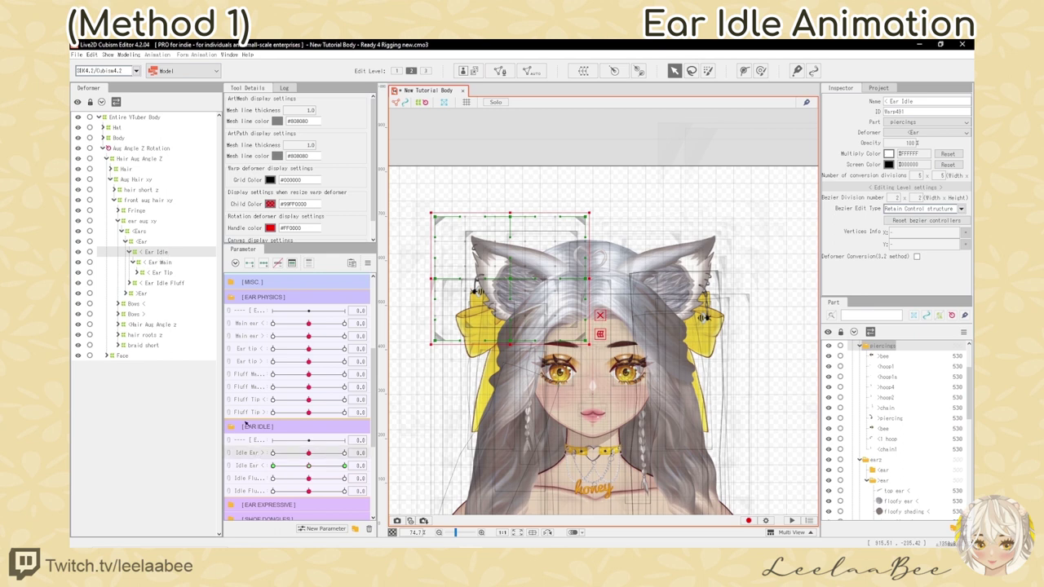
left_click(253, 466)
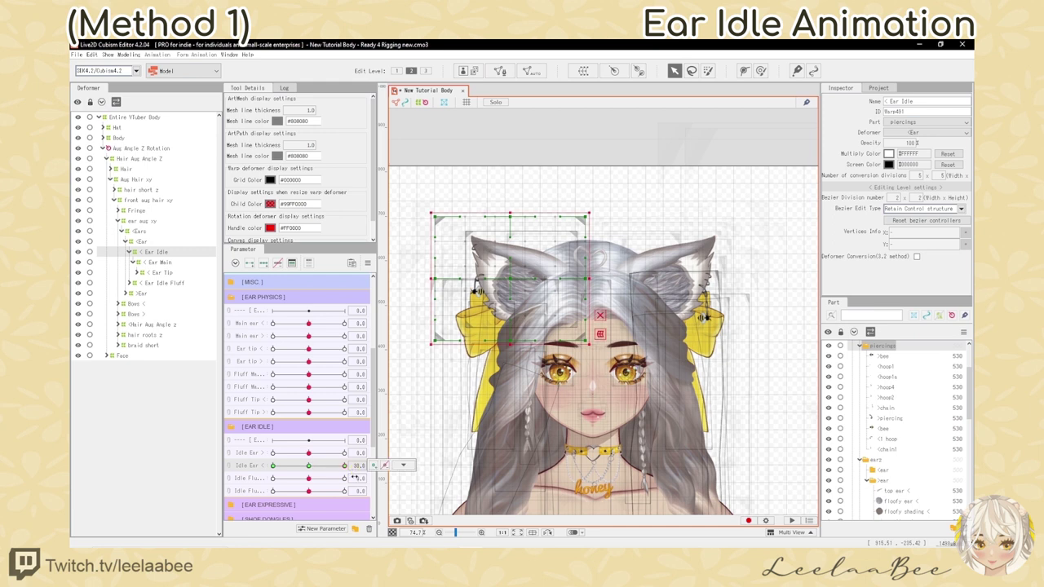
left_click_drag(509, 216, 525, 215)
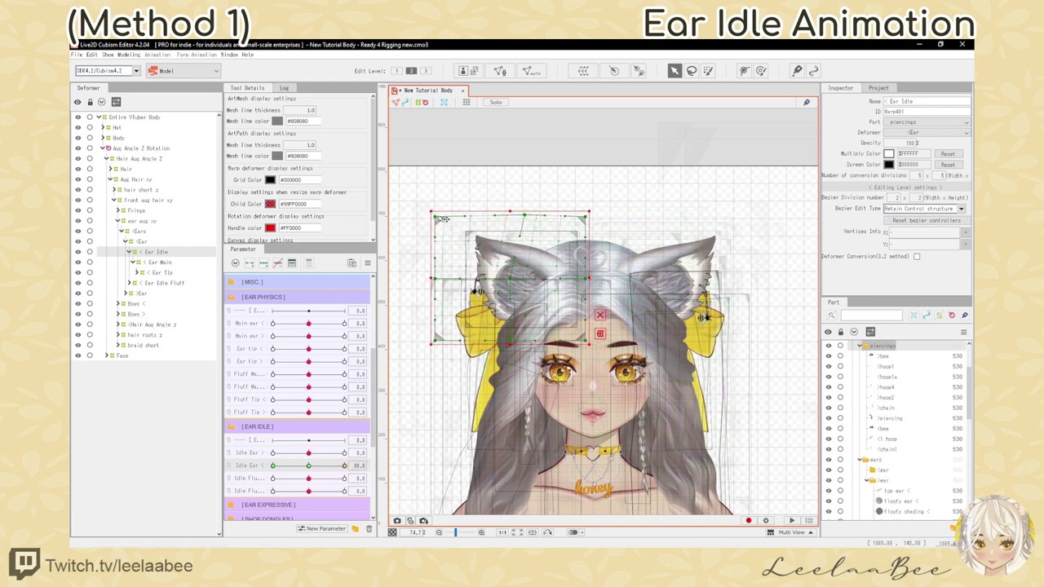
left_click_drag(436, 216, 472, 211)
left_click_drag(585, 217, 596, 221)
left_click_drag(525, 215, 537, 214)
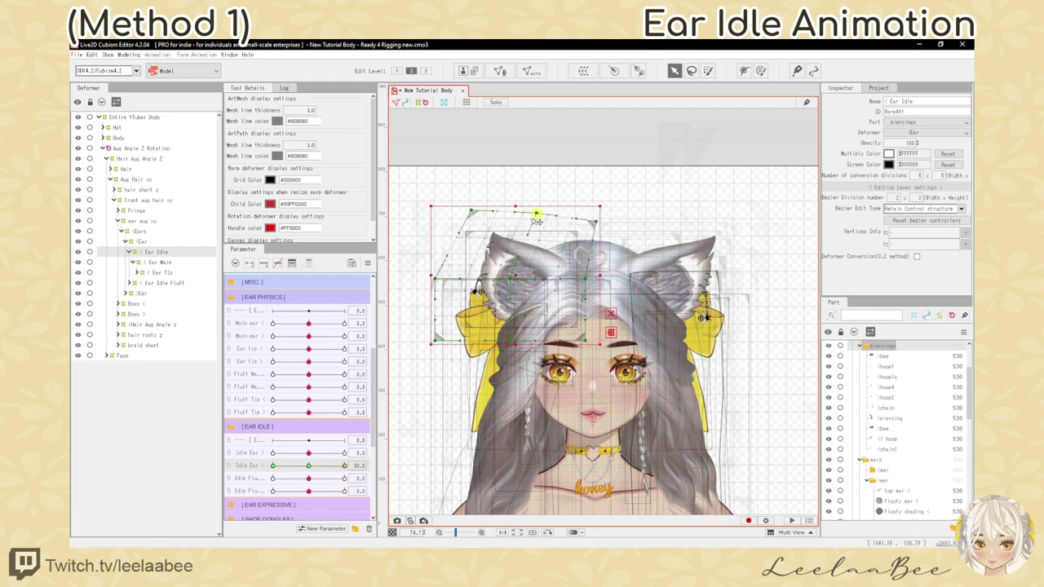
Step: Try to bend the < Ear Idle deformer's upper points outward and down with the Idle Ear < parameter at -30
left_click(272, 466)
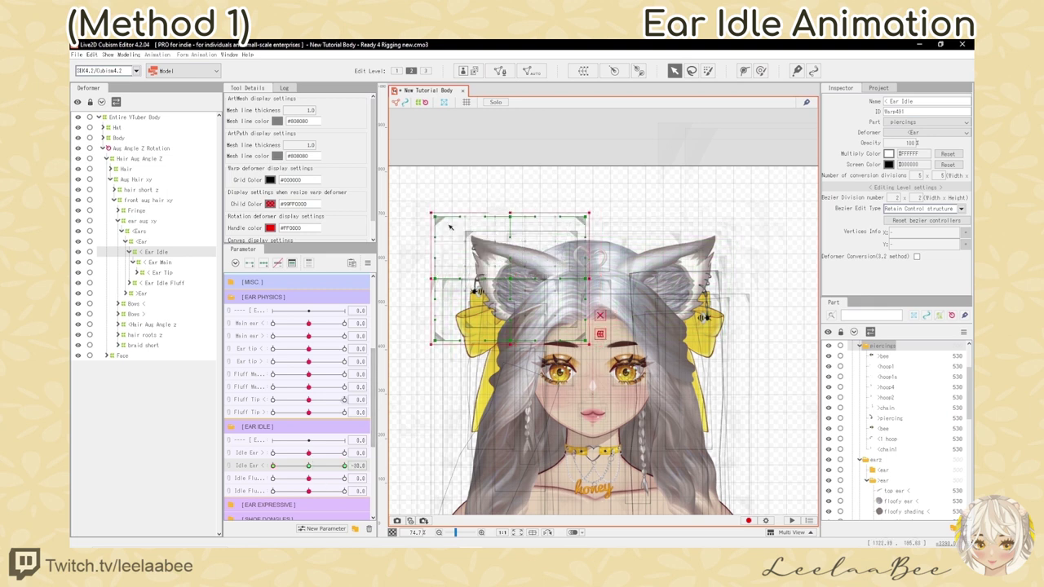
left_click_drag(436, 218, 418, 243)
left_click_drag(436, 279, 426, 290)
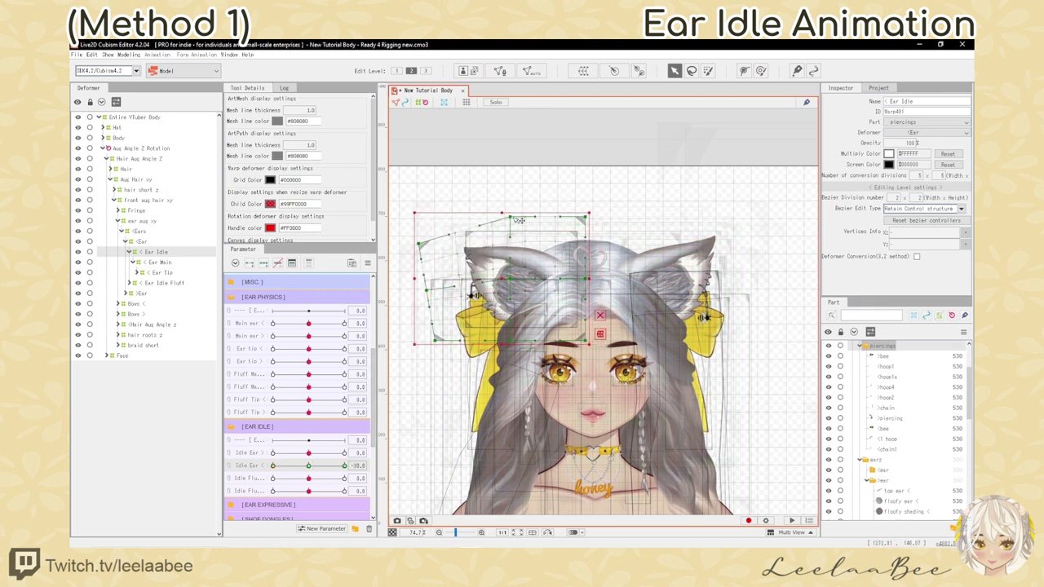
left_click_drag(511, 218, 484, 226)
left_click_drag(585, 218, 557, 221)
Step: Undo all the point edits made to the < Ear Idle deformer at both ends of the Idle Ear < parameter
key("ctrl+z")
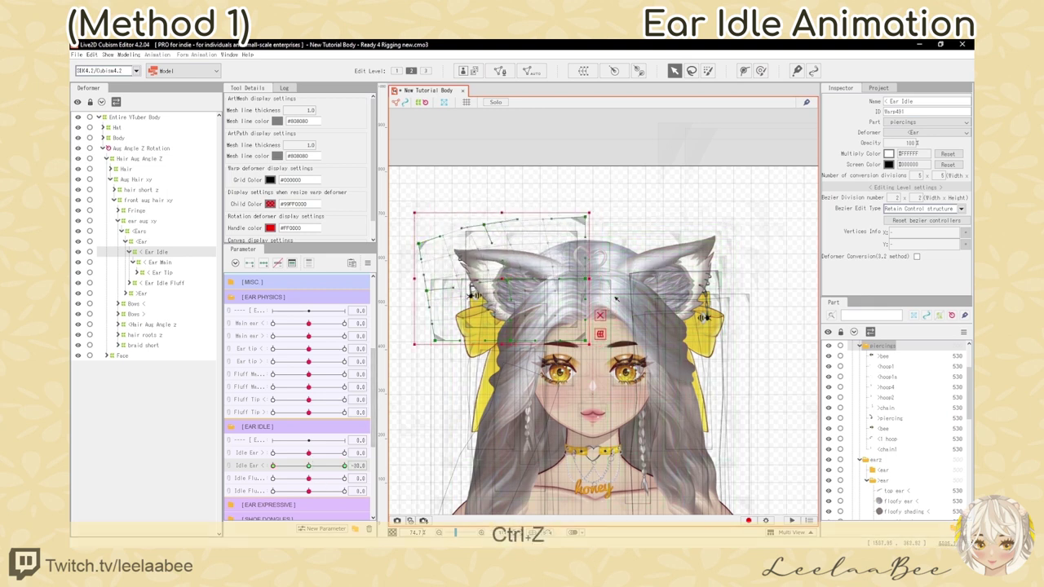
key("ctrl+z")
key("ctrl+z")
key("ctrl+z")
key("ctrl+z")
key("ctrl+z")
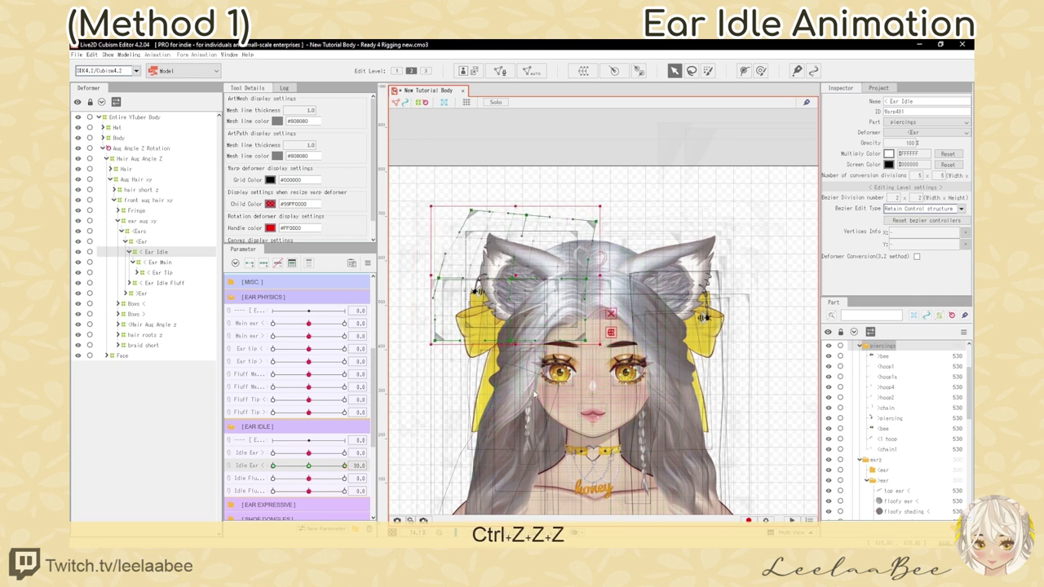
key("ctrl+z")
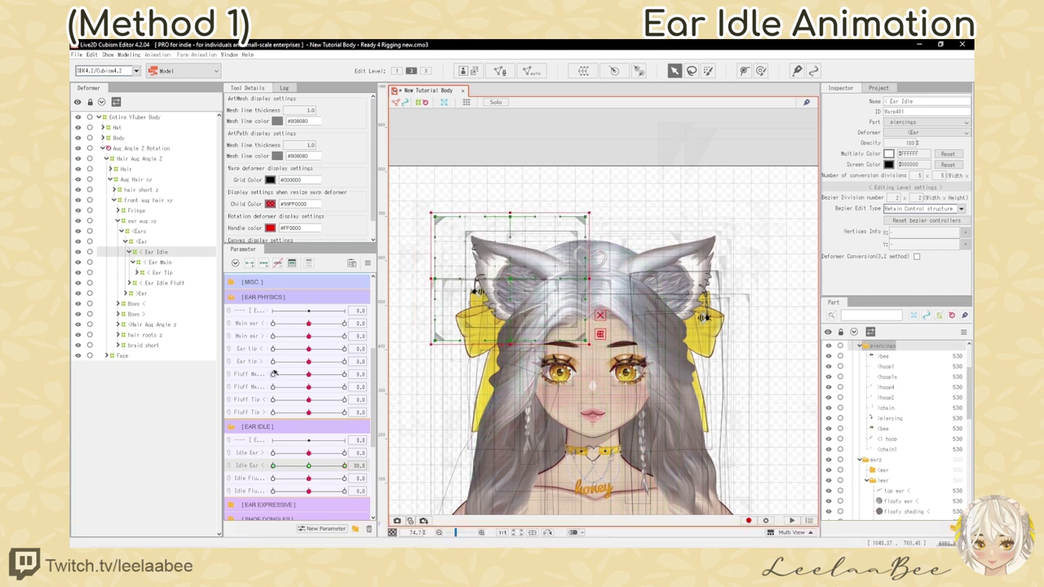
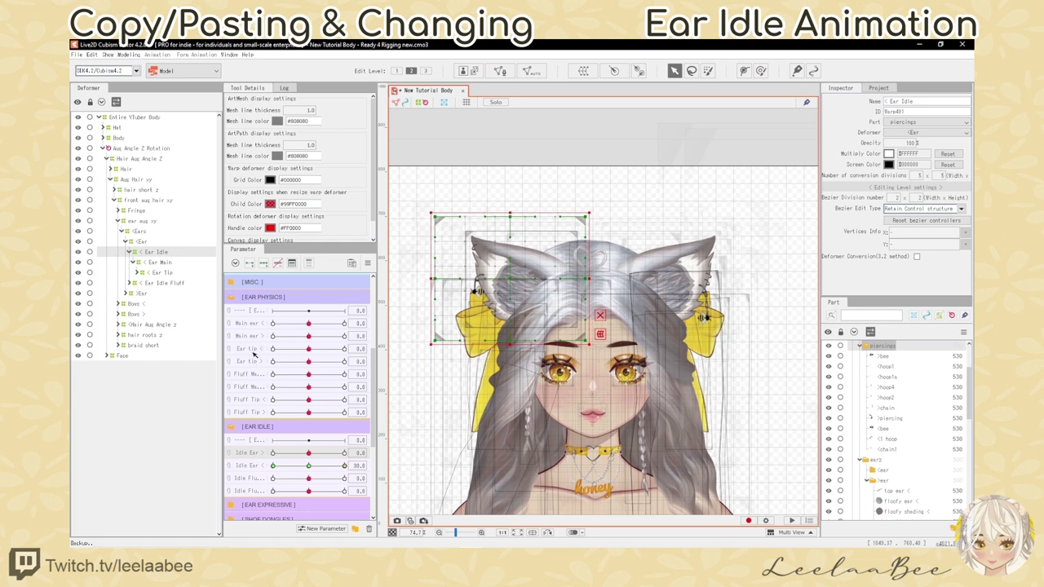
right_click(257, 454)
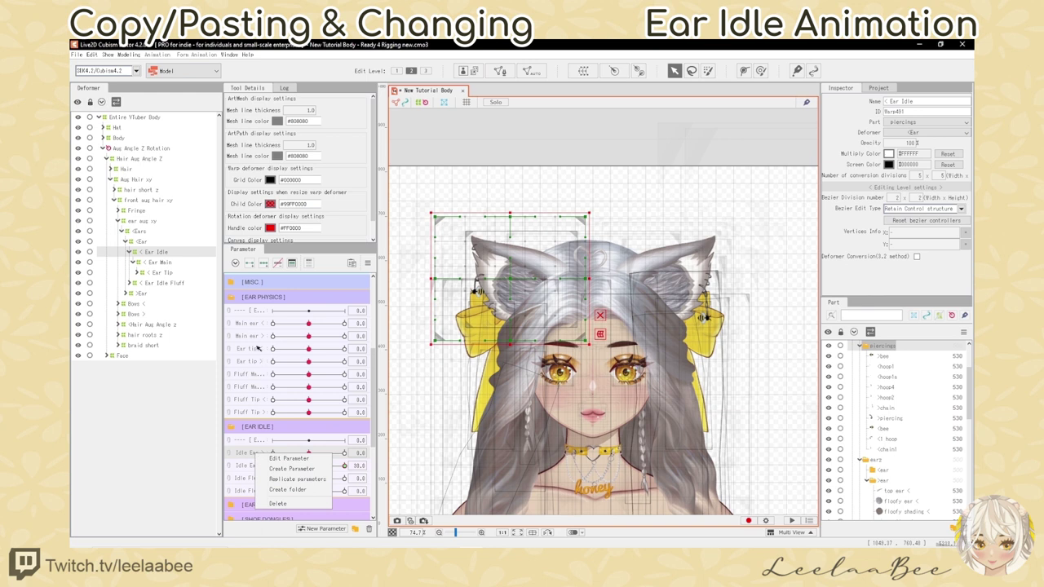
left_click(257, 347)
left_click(239, 360, "shift")
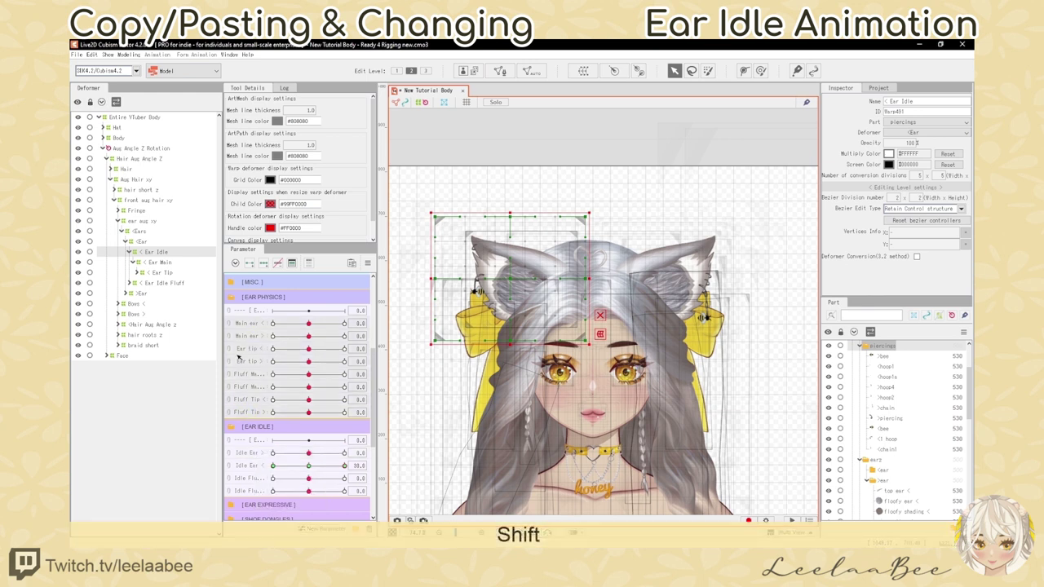
Step: Replicate the Idle Ear > parameter in the EAR IDLE folder and rename the copy Idle Tip Ear >
left_click(250, 456)
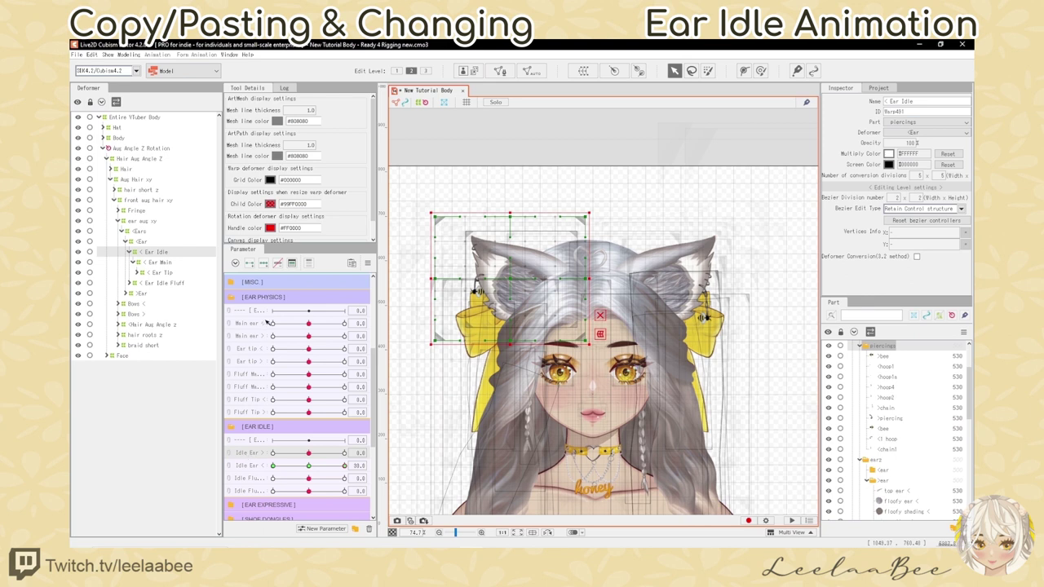
right_click(261, 453)
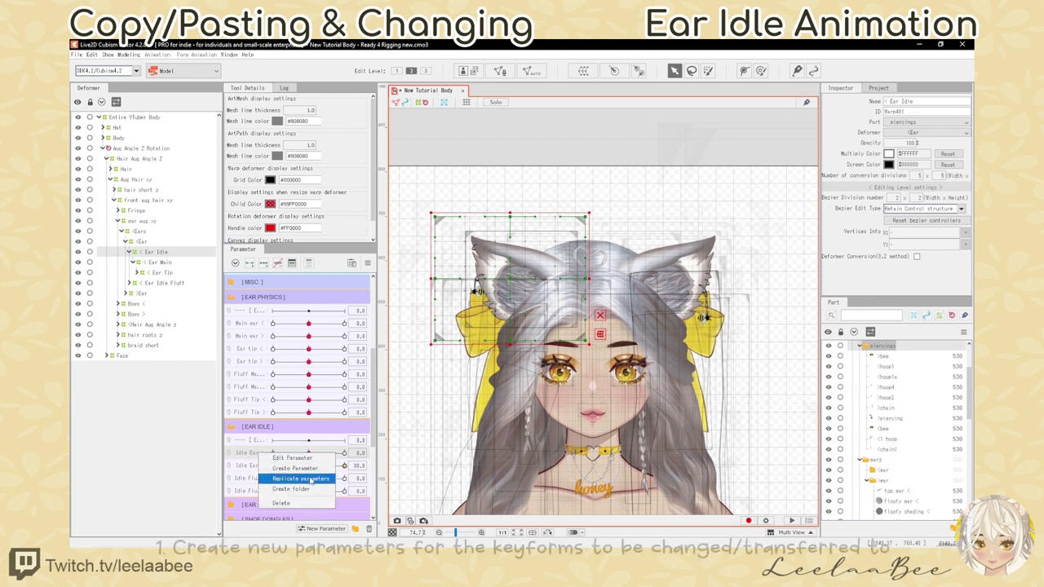
left_click(301, 470)
double_click(249, 465)
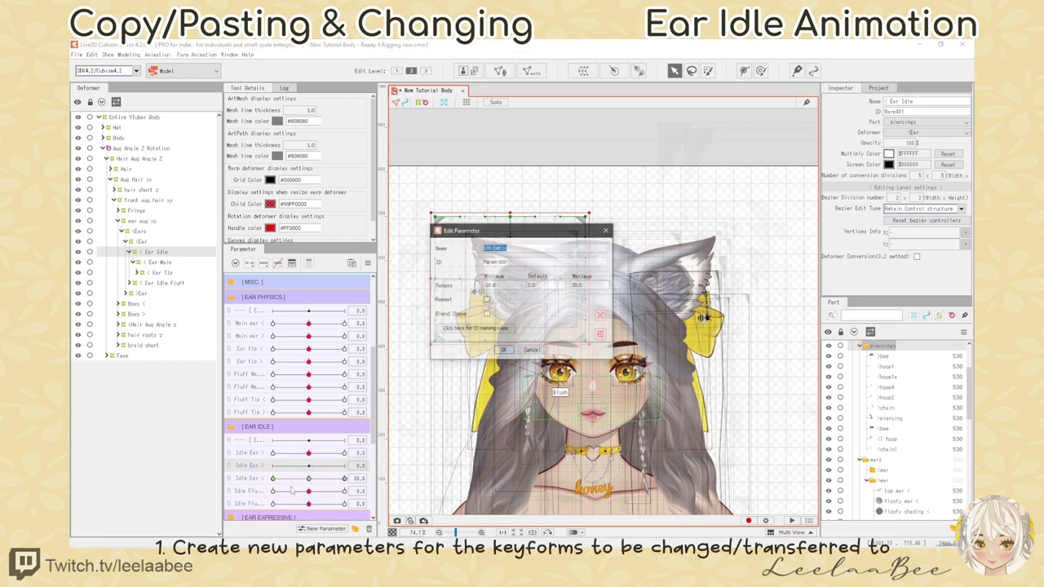
type("Tip")
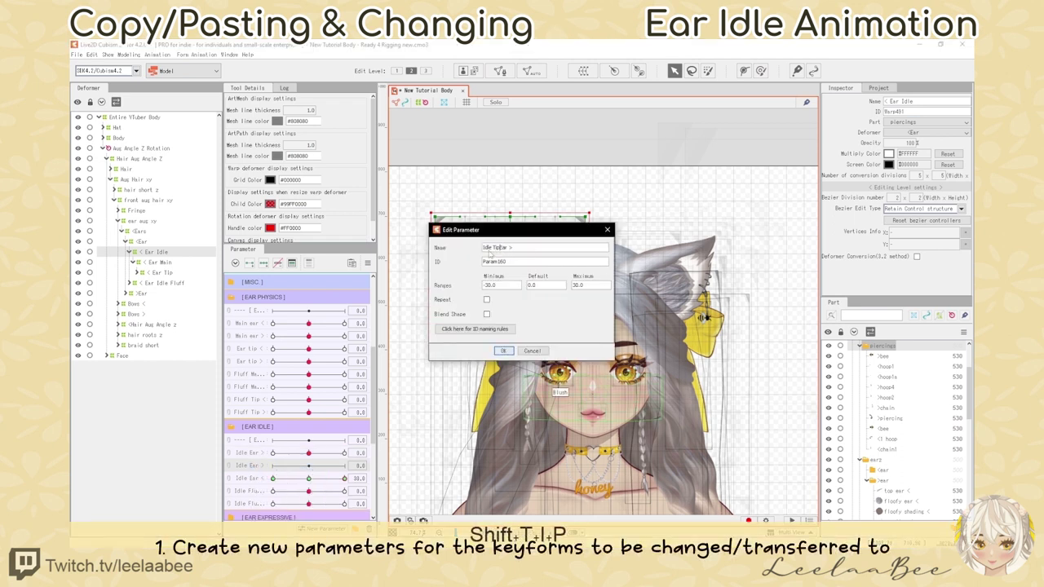
left_click(504, 351)
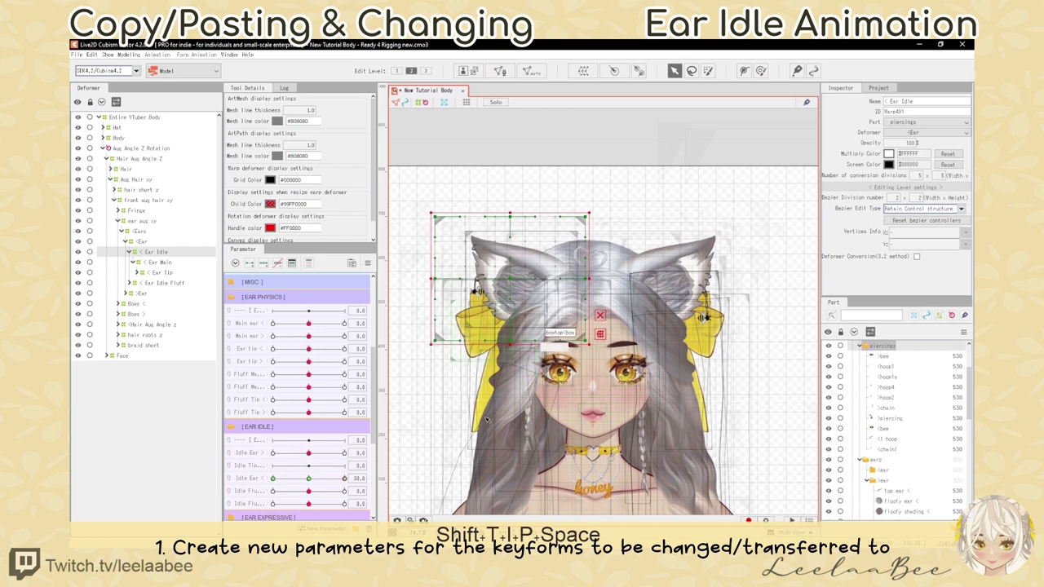
Step: Replicate the Idle Ear < parameter and rename the copy Idle Tip Ear <
left_click(253, 482)
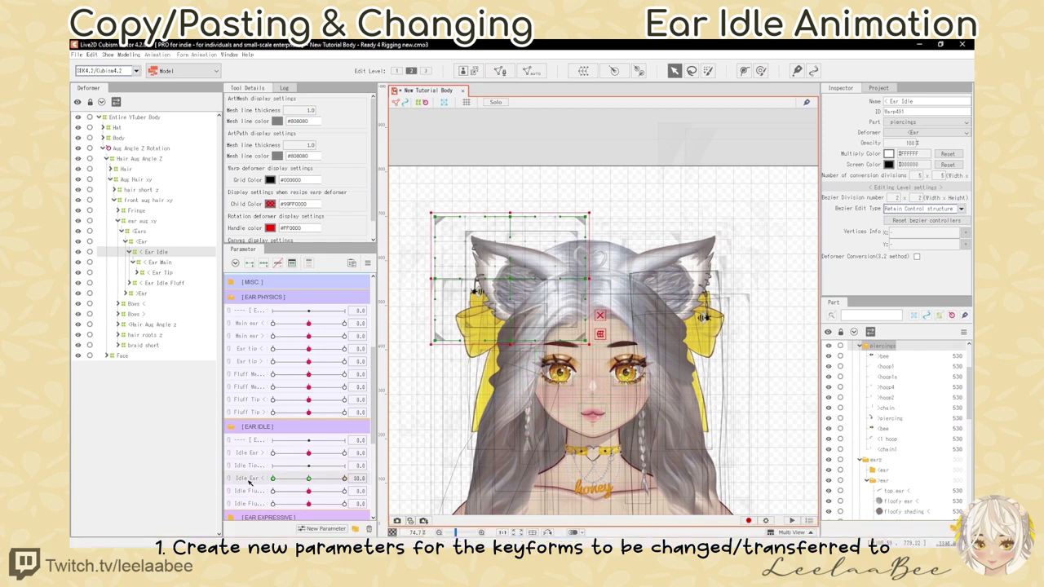
right_click(254, 482)
left_click(278, 501)
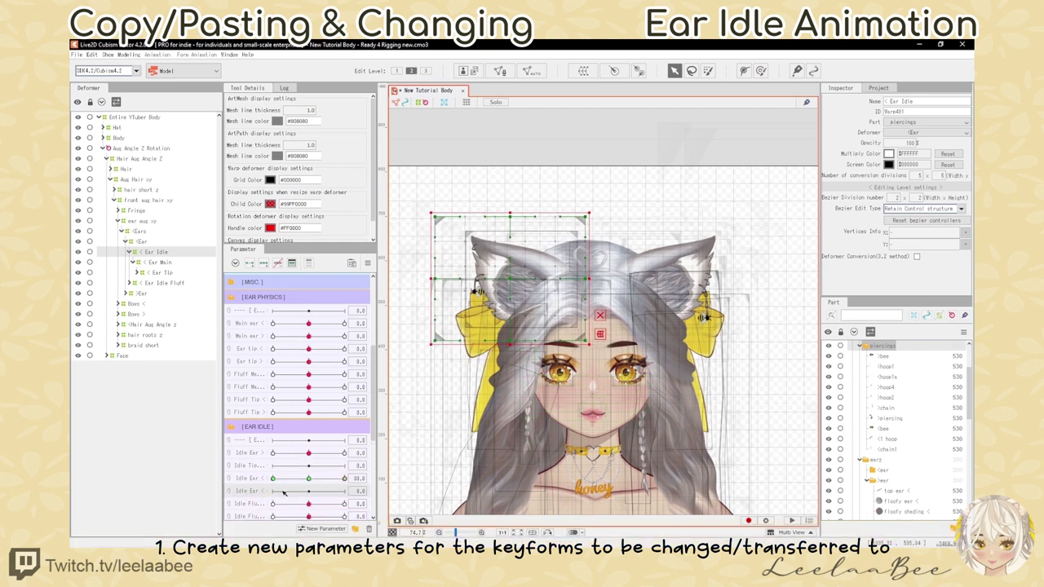
double_click(253, 490)
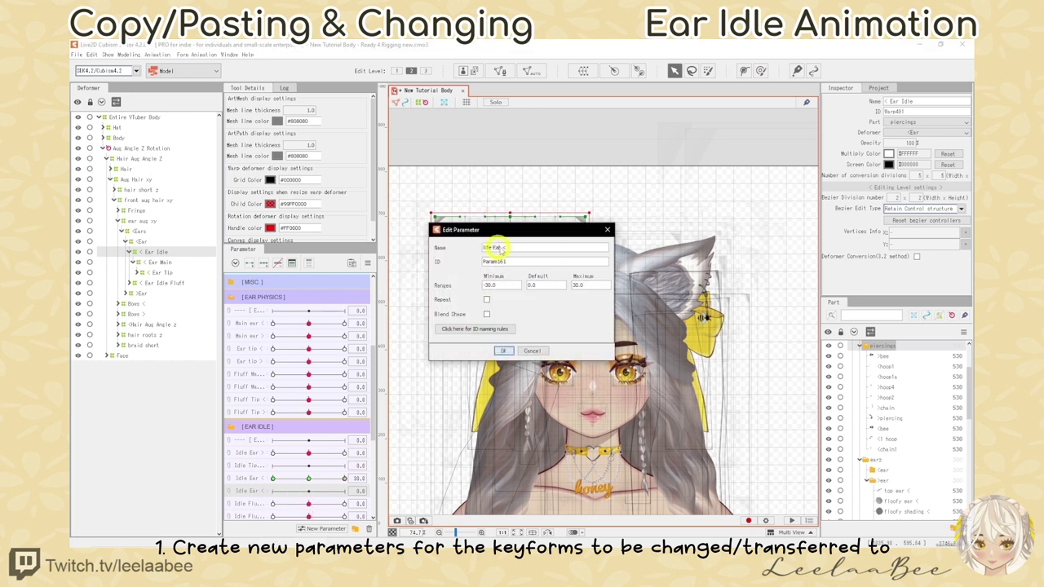
type("Tip")
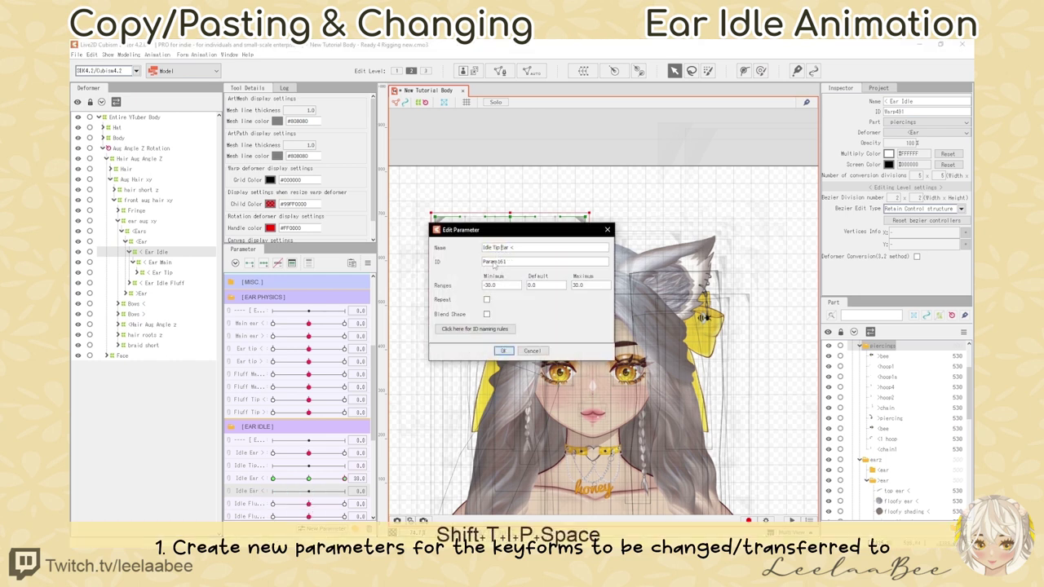
left_click(503, 351)
Step: Replicate the Idle Fluff > parameter and rename the copy Idle Tip Fluff >
scroll(271, 482, "down", 1)
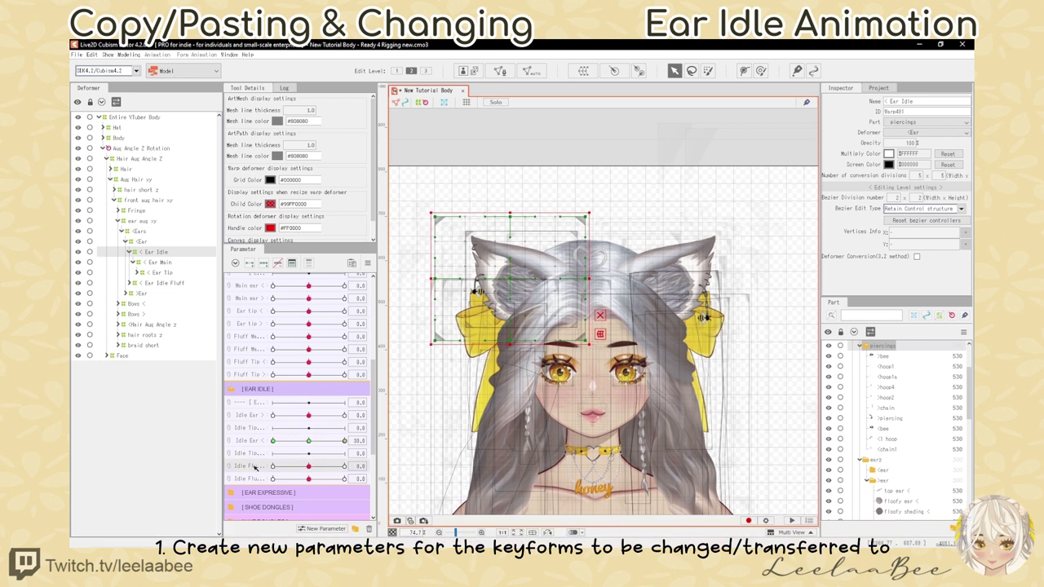
right_click(255, 467)
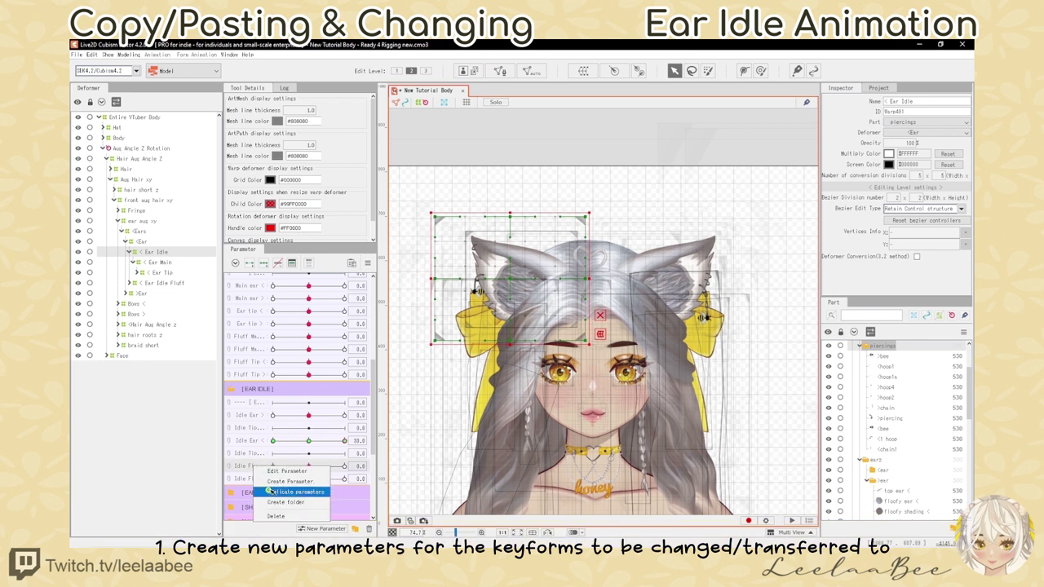
left_click(281, 495)
right_click(249, 480)
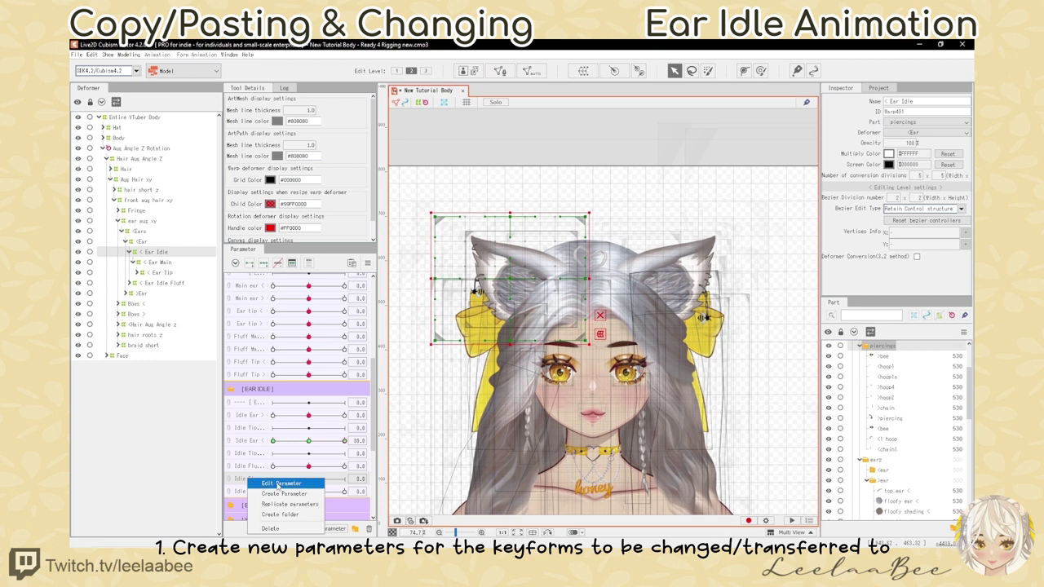
left_click(277, 488)
left_click(493, 251)
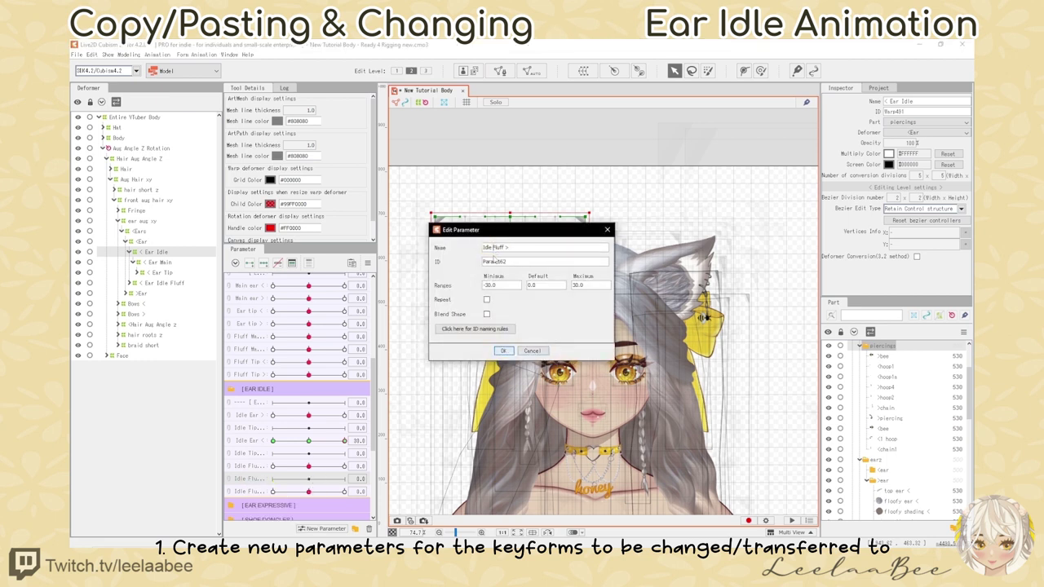
type("Tip")
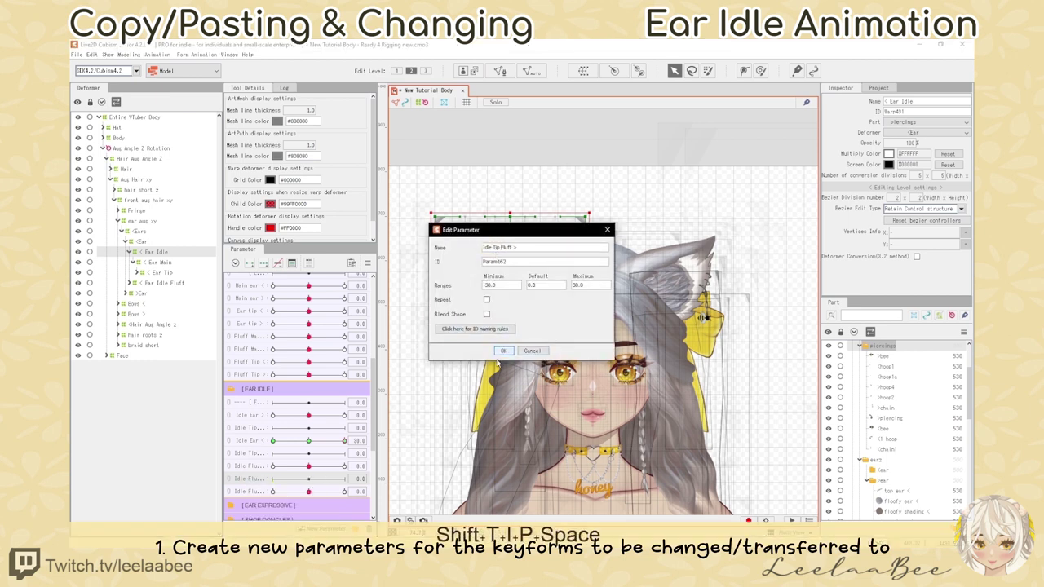
left_click(504, 350)
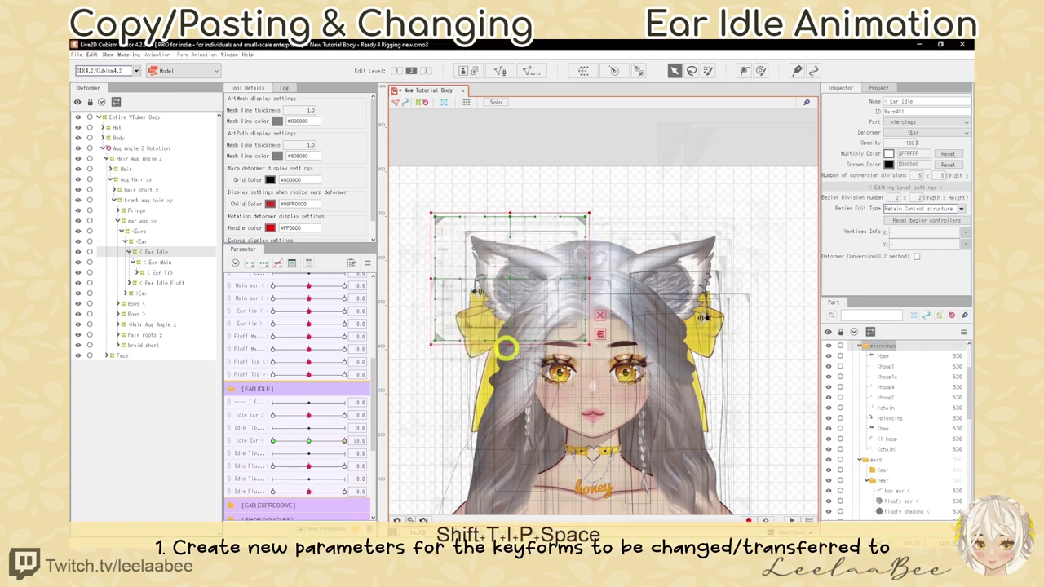
Step: Replicate the Idle Fluff < parameter and rename the copy Idle Tip Fluff <
right_click(253, 492)
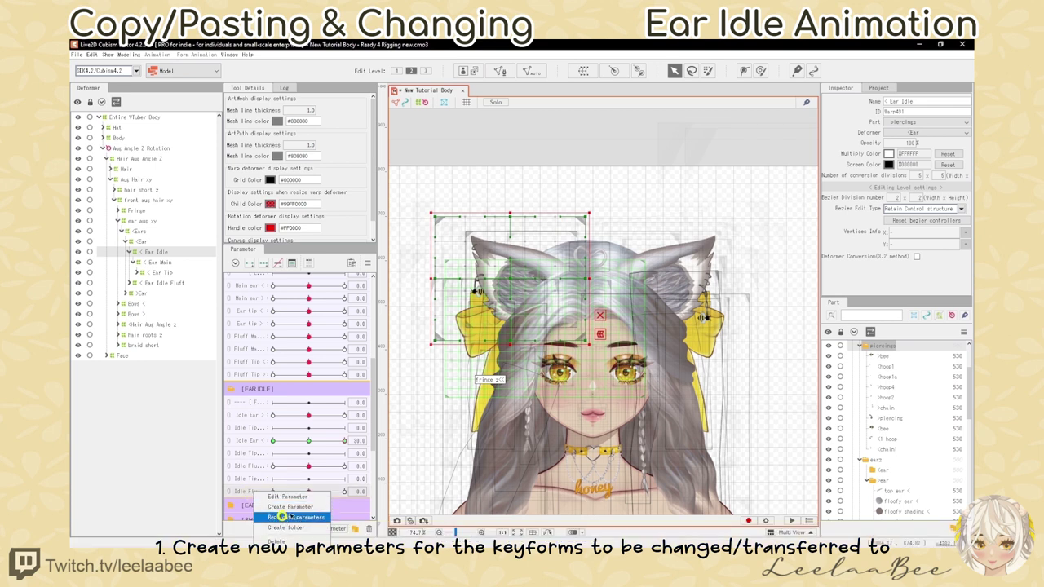
left_click(279, 517)
right_click(254, 503)
left_click(272, 498)
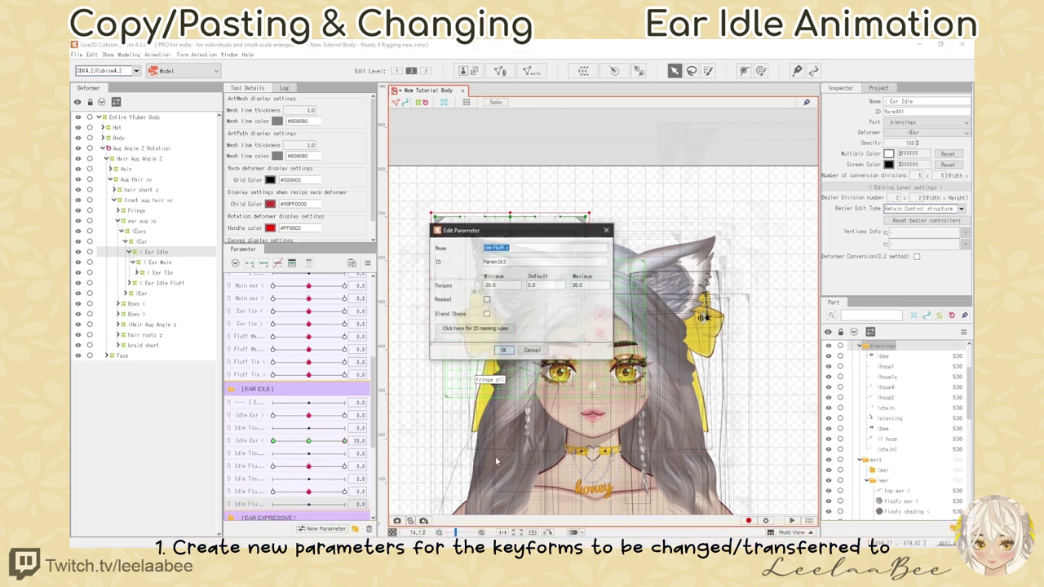
left_click(512, 249)
left_click(495, 247)
type("Tip")
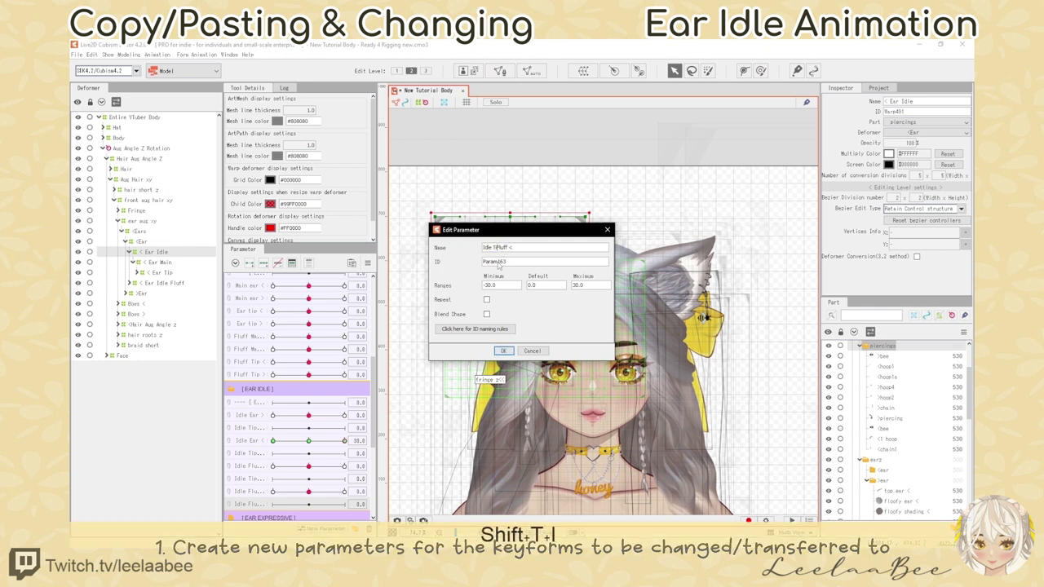
left_click(504, 350)
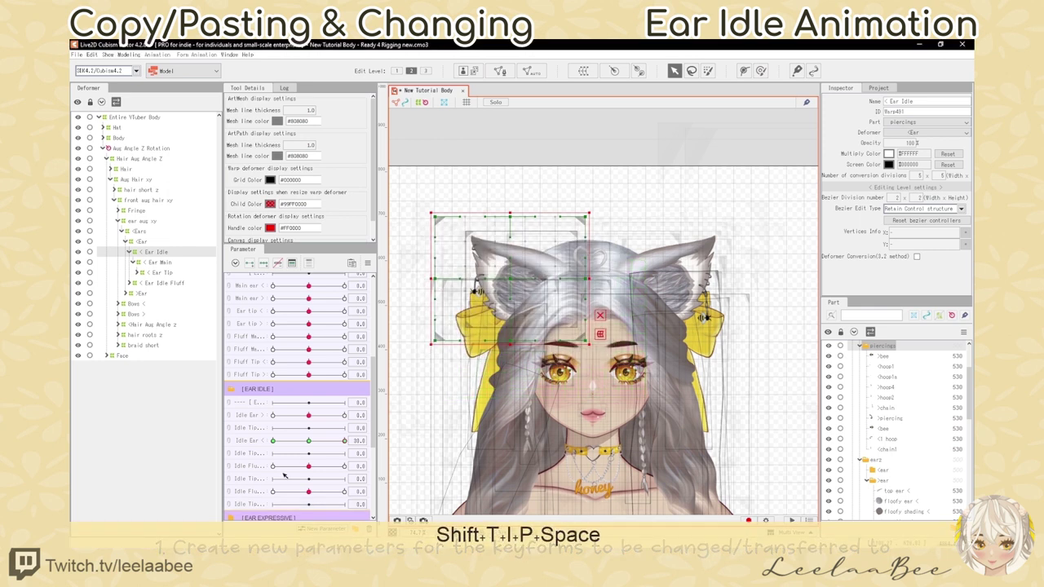
Step: Copy and paste the < Ear Main warp deformer that carries the Main ear < keyforms, naming the copy < Ear Idle
scroll(247, 343, "up", 3)
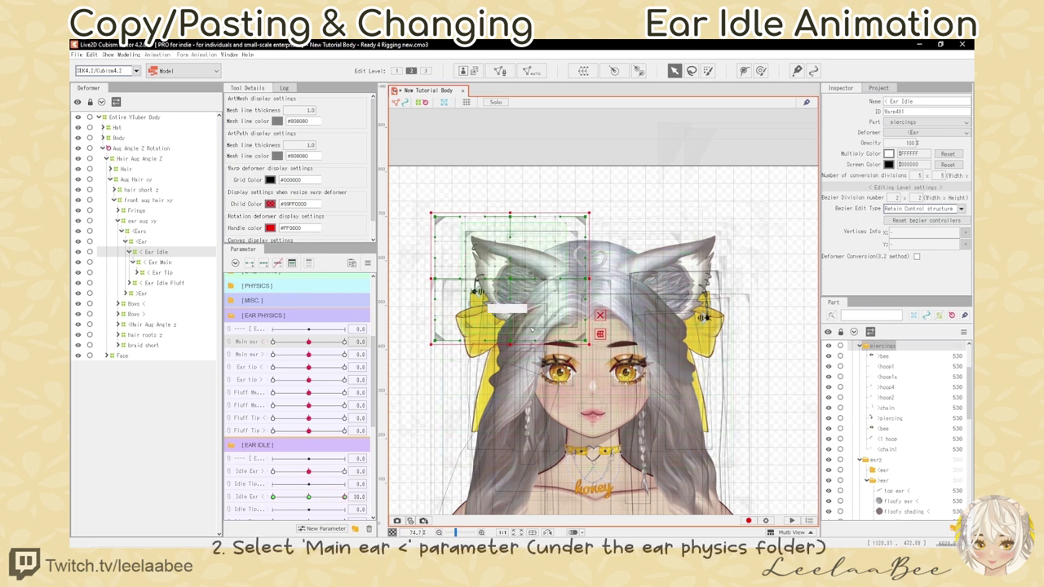
left_click(253, 342)
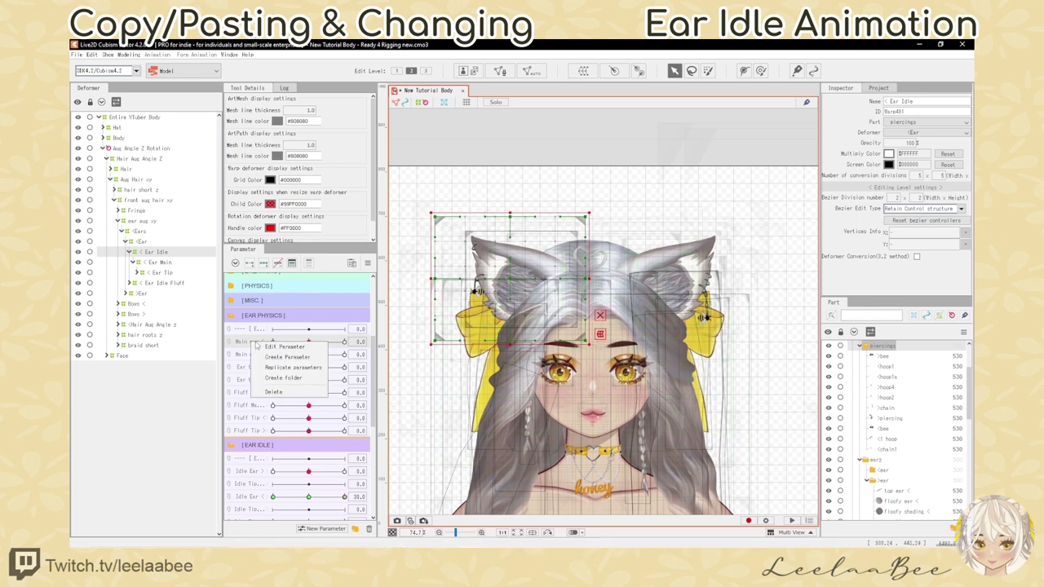
left_click(373, 343)
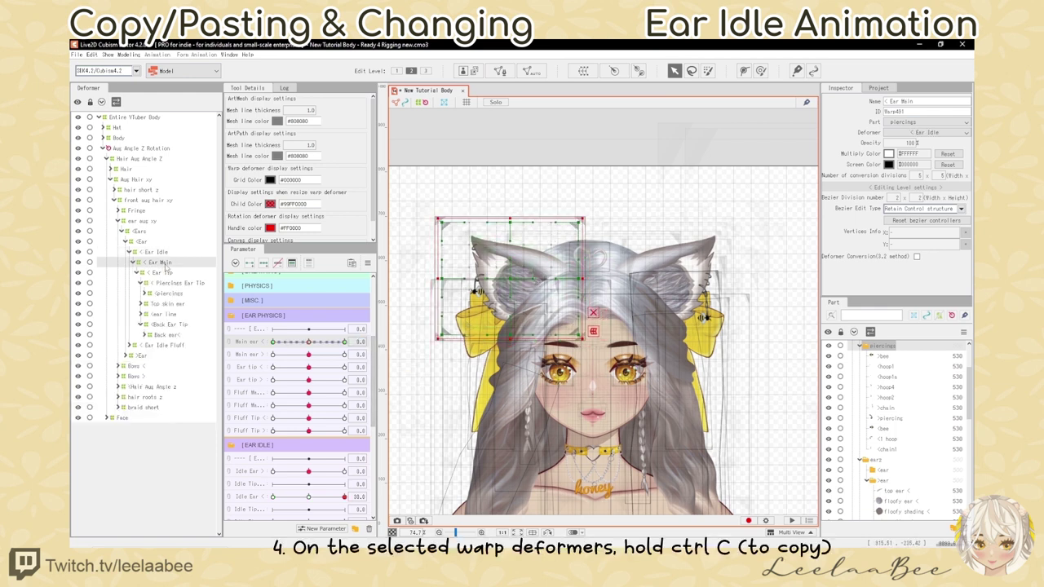
key("ctrl+c")
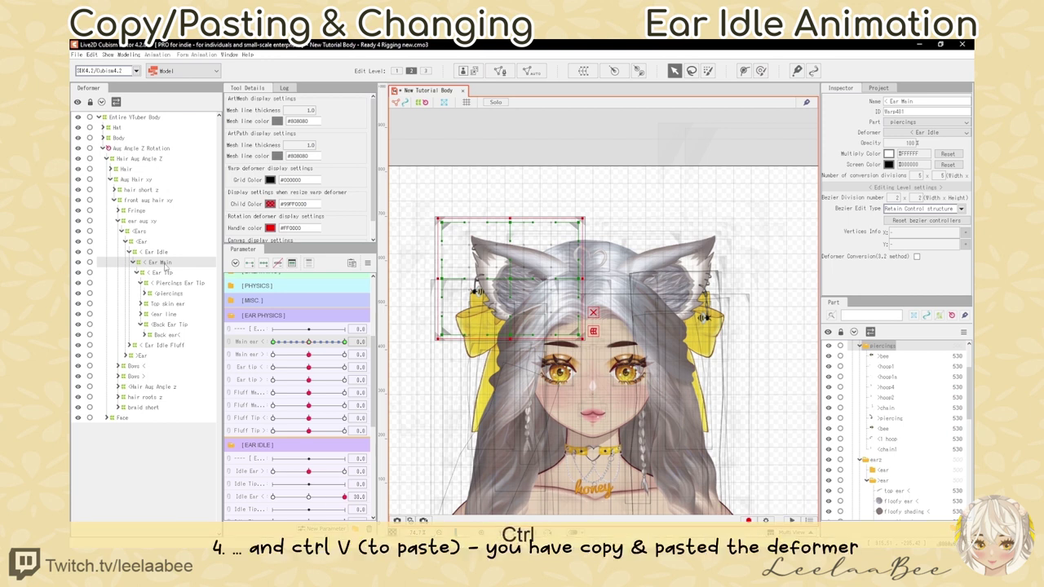
key("ctrl+v")
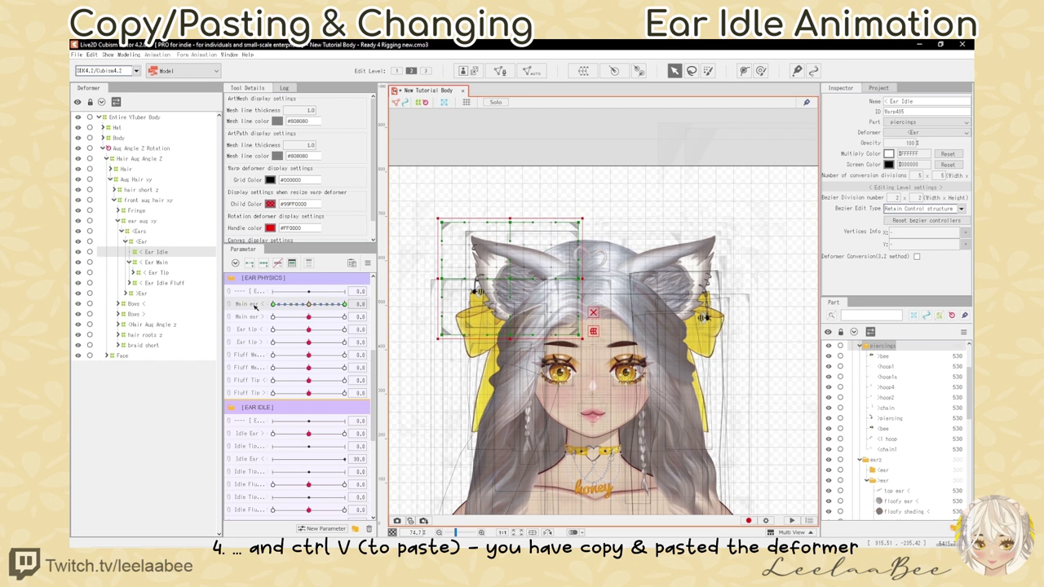
Step: Change the pasted < Ear Idle deformer's keyforms from the Main ear < parameter to Idle Ear <
right_click(357, 303)
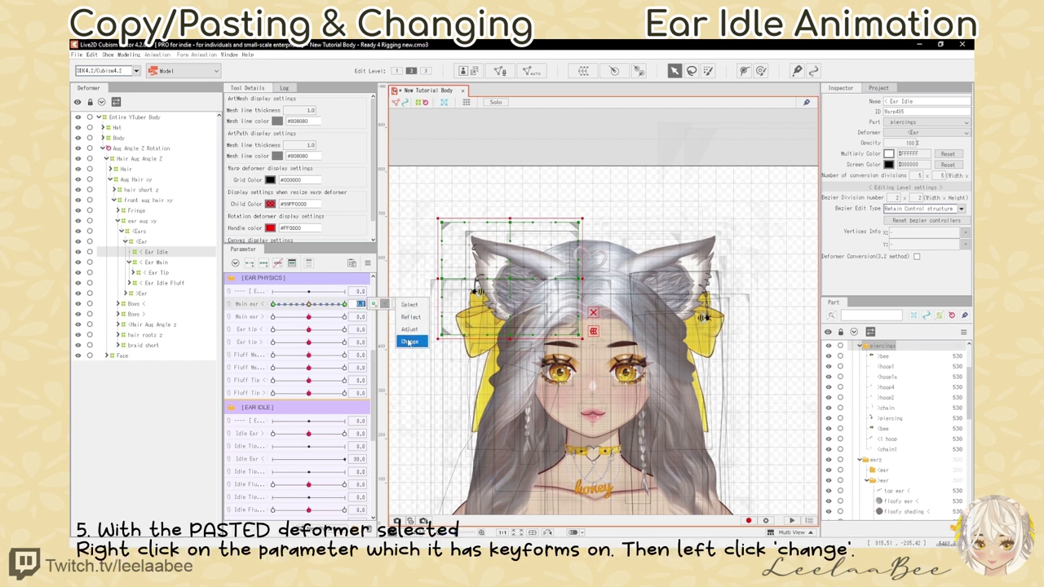
left_click(410, 341)
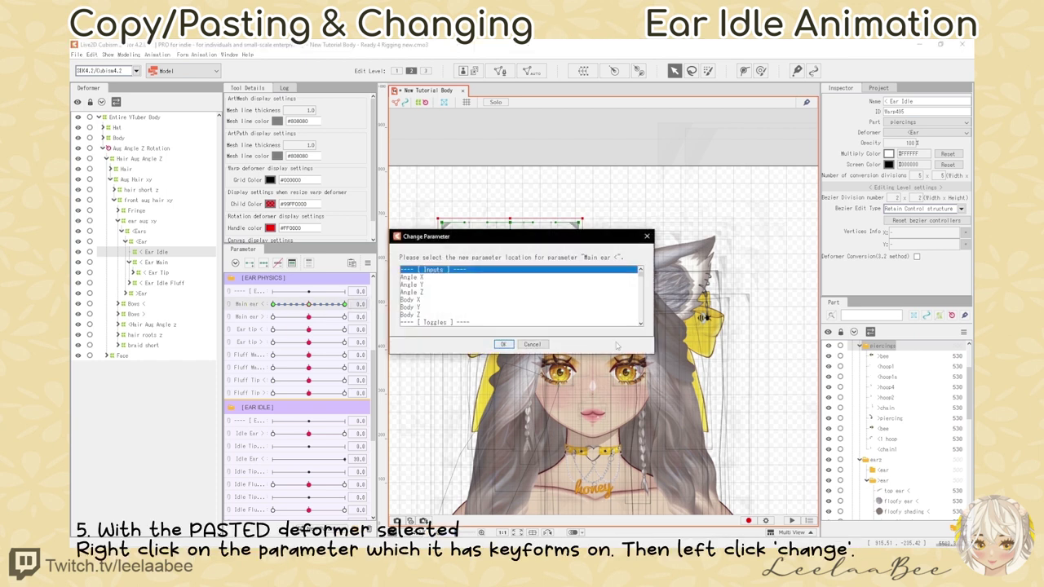
scroll(432, 295, "down", 6)
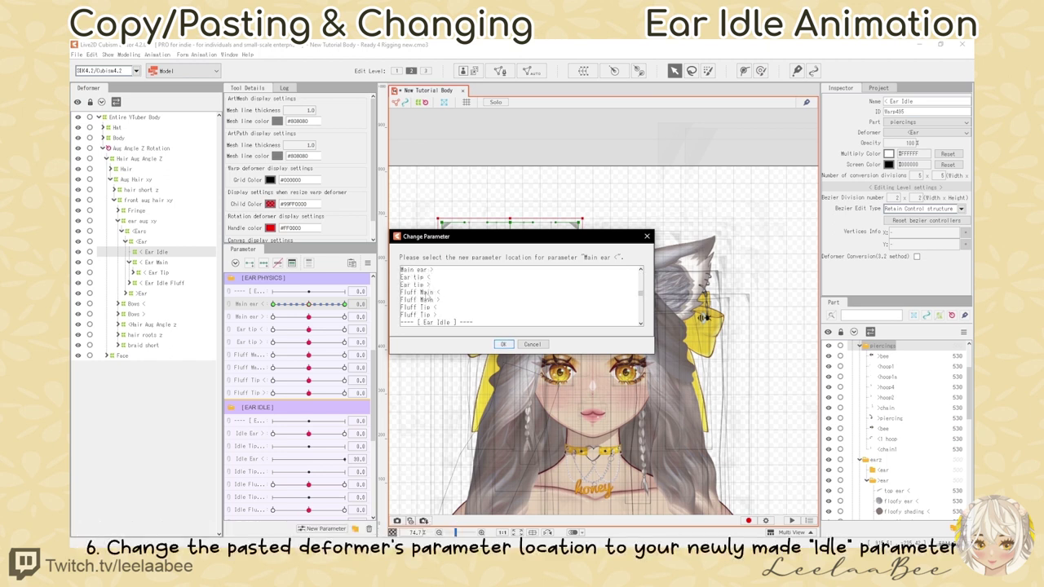
scroll(439, 303, "down", 2)
left_click(435, 308)
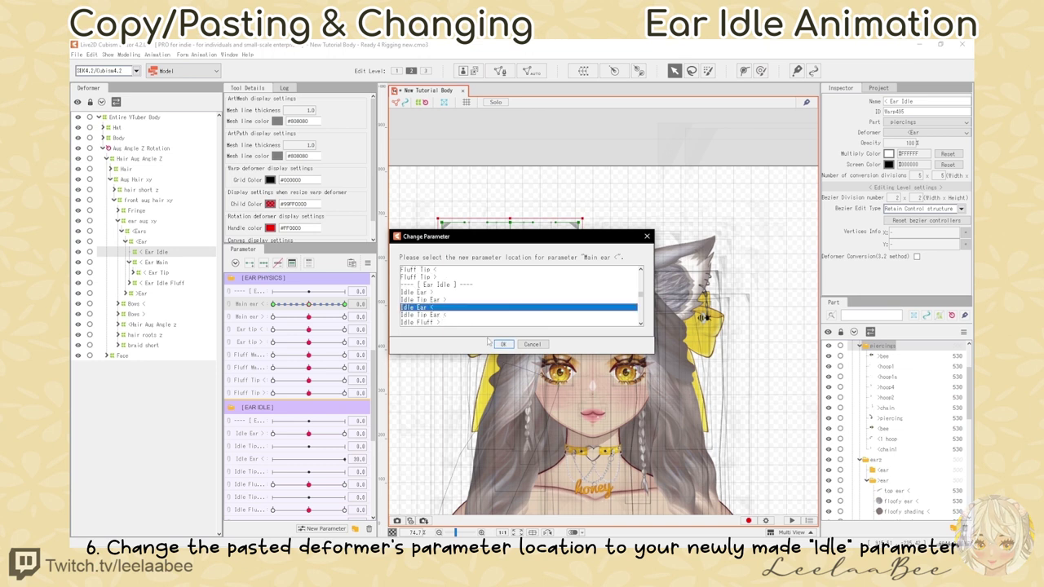
left_click(503, 344)
Step: Check where the keyforms moved by testing the Main ear < and Idle Ear < parameters at their maximum, then recentre both
left_click_drag(309, 305, 351, 305)
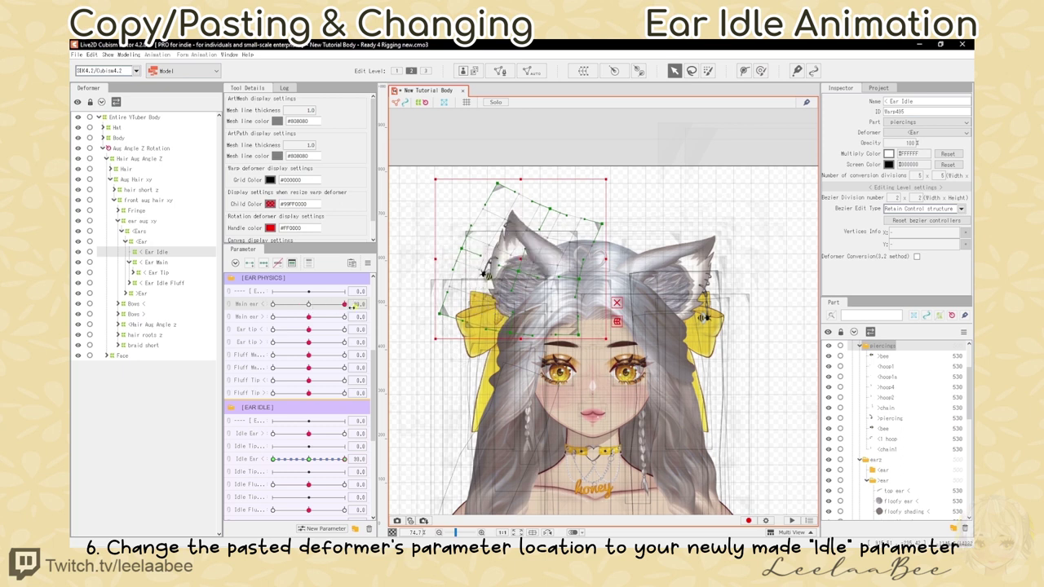
left_click(309, 304)
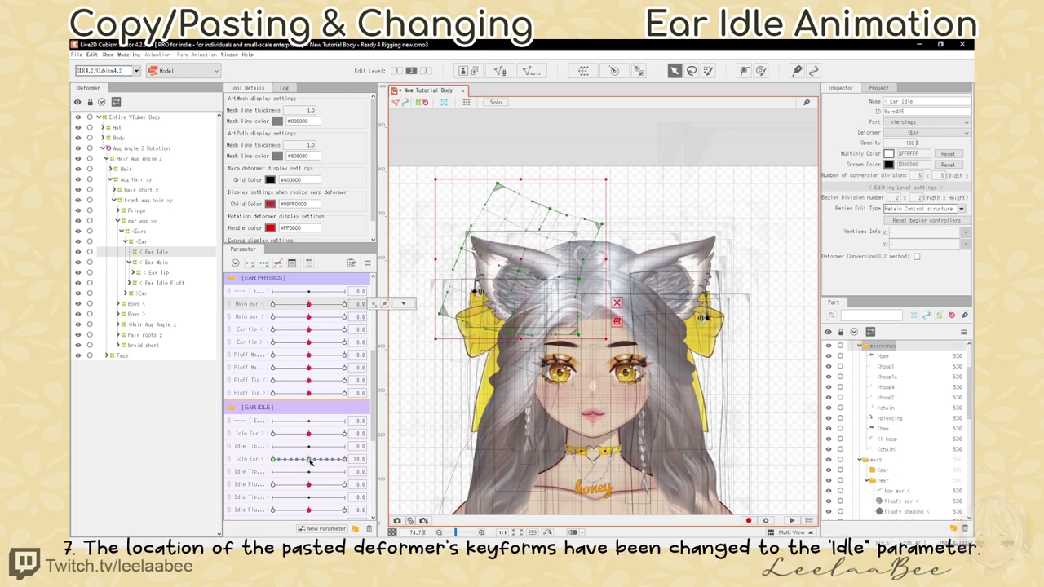
left_click_drag(309, 459, 352, 461)
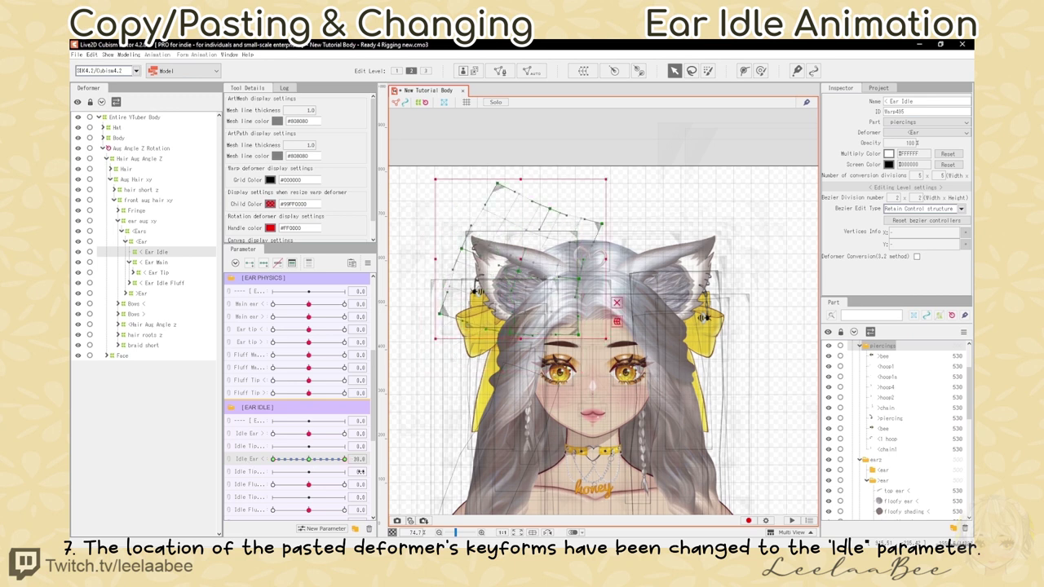
left_click(317, 462)
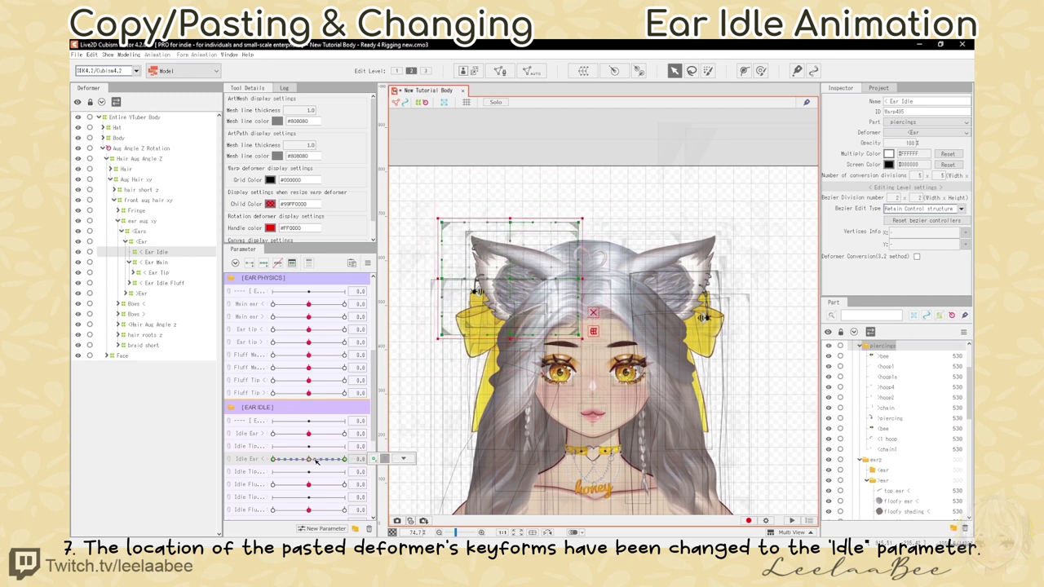
Step: Set < Ear Idle as the parent deformer of < Ear Main
left_click(159, 263)
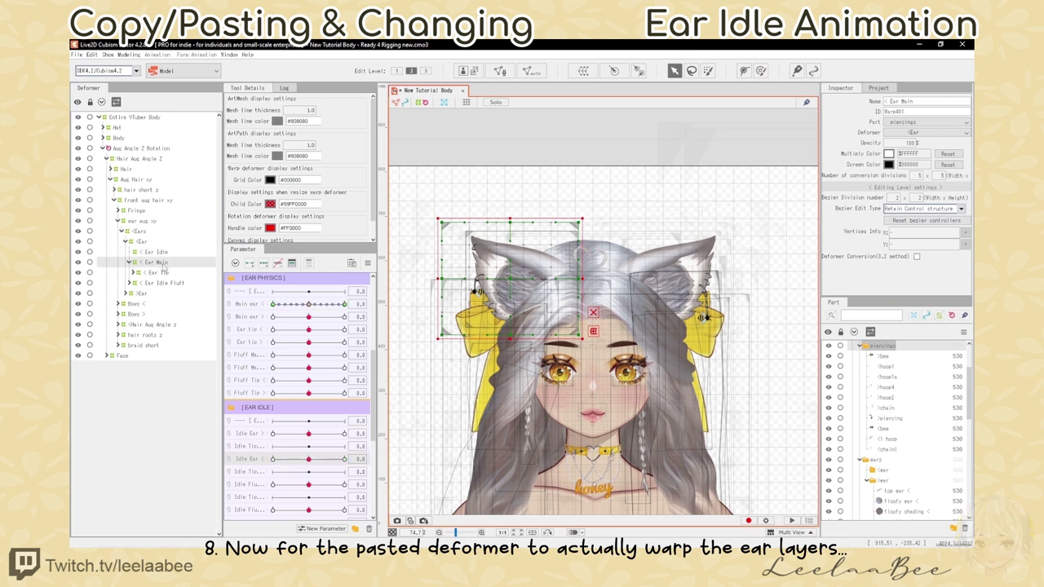
left_click(927, 133)
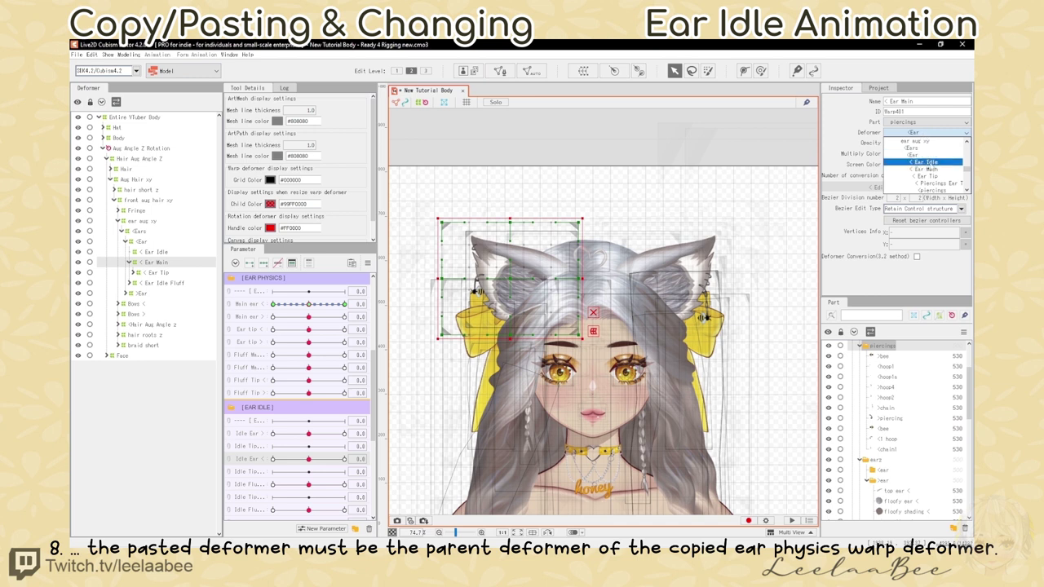
left_click(925, 162)
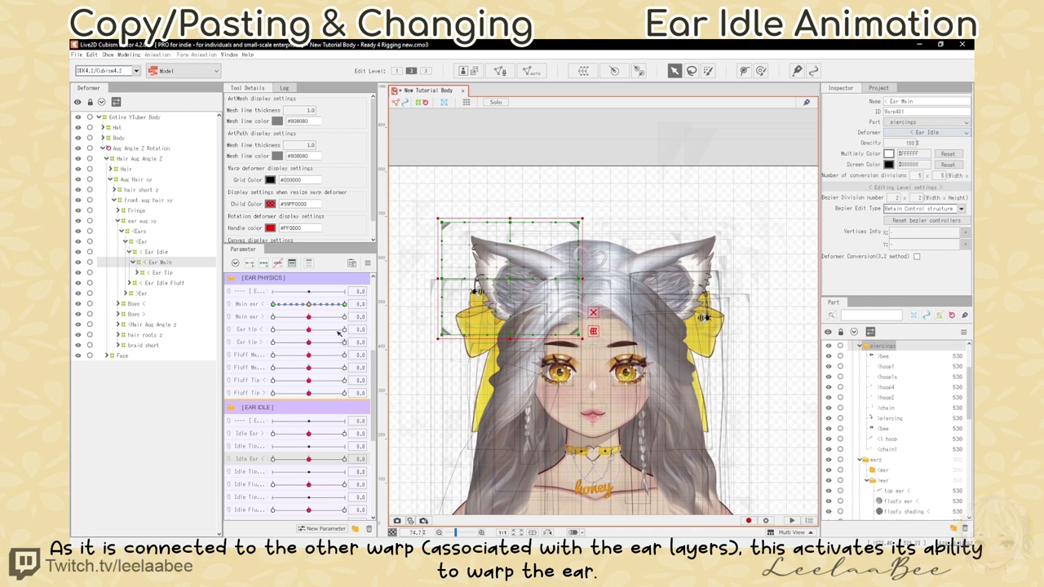
Step: Test the ear warp by moving Main ear < and Idle Ear < to their maximum and back to default
left_click_drag(309, 304, 350, 308)
left_click(310, 305)
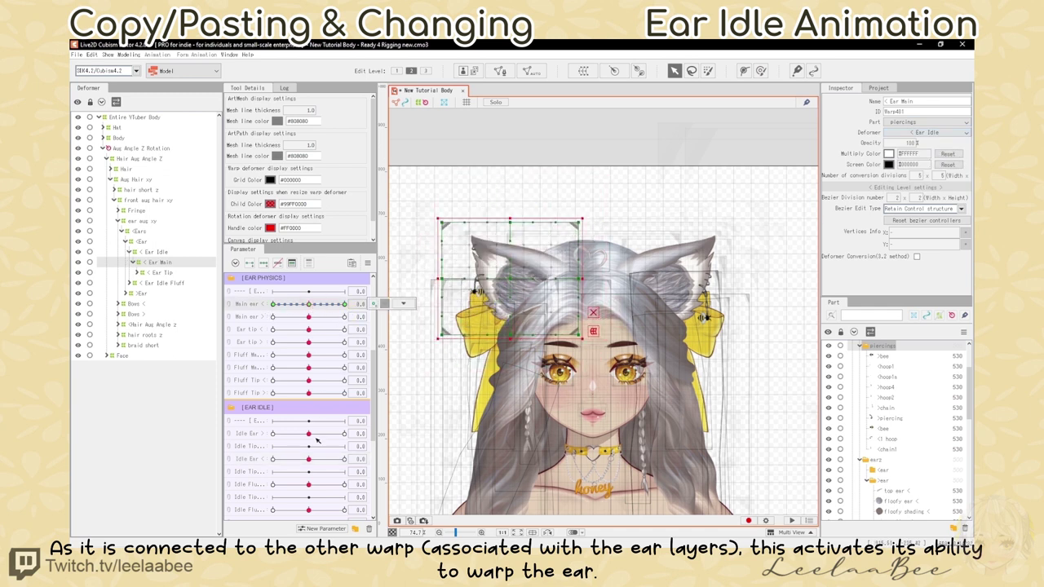
left_click(262, 460)
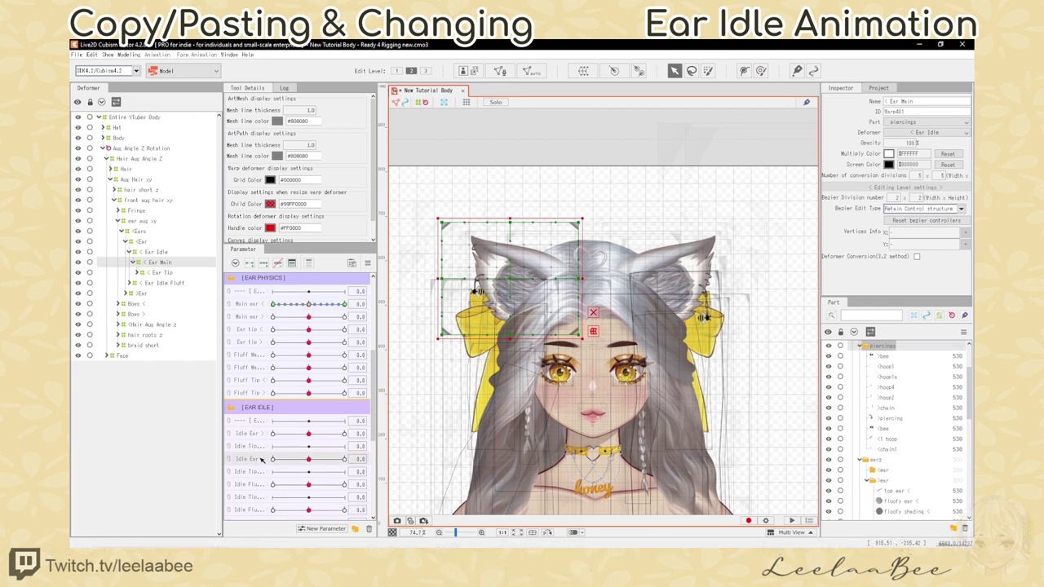
left_click_drag(310, 461, 345, 459)
left_click(309, 459)
left_click(310, 305)
Step: Select < Ear Idle and < Ear Main in turn to compare which parameter holds each deformer's keyforms
left_click(164, 252)
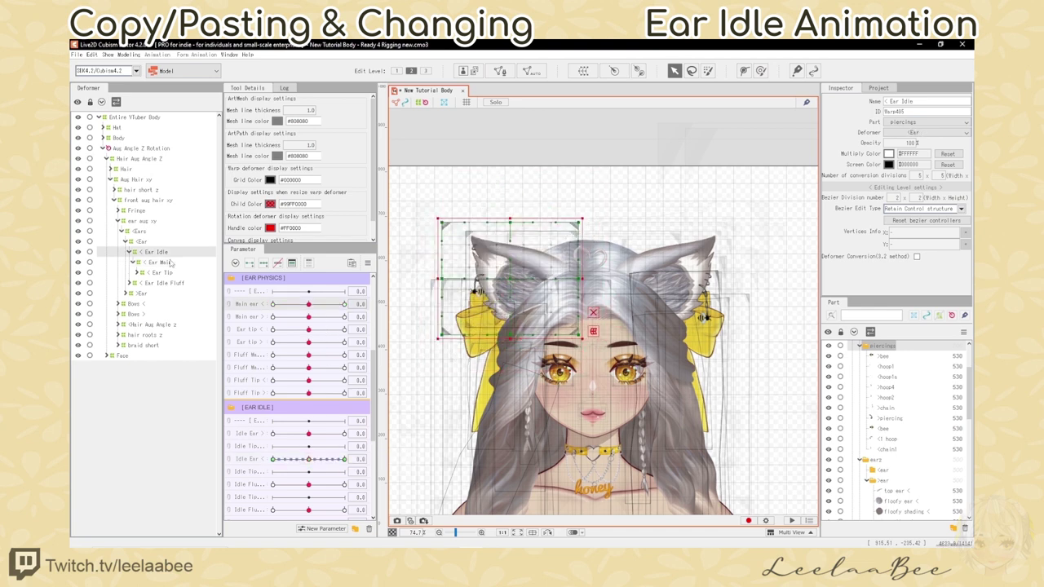
left_click(166, 265)
left_click(164, 262)
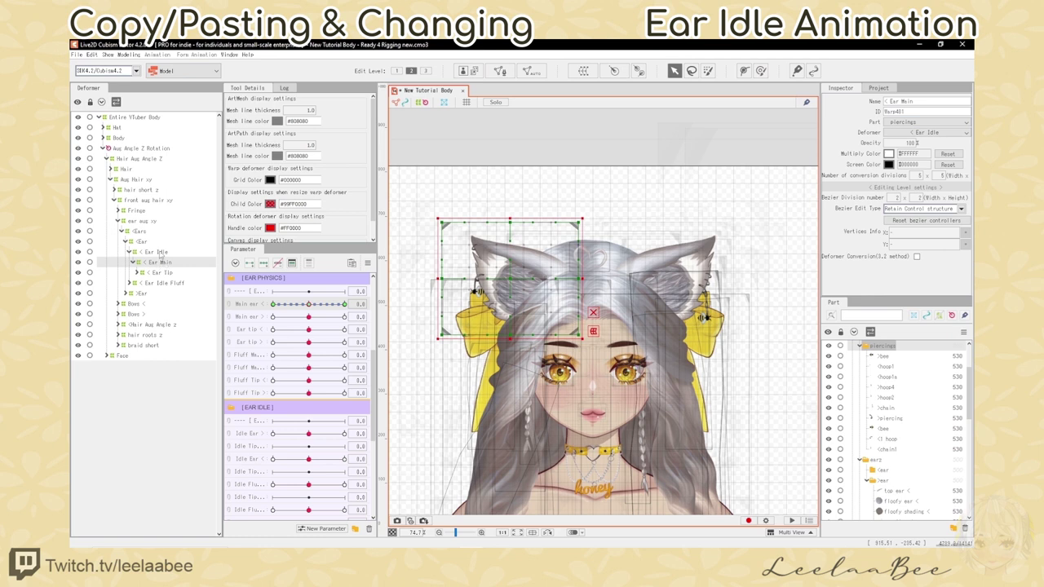
left_click(161, 253)
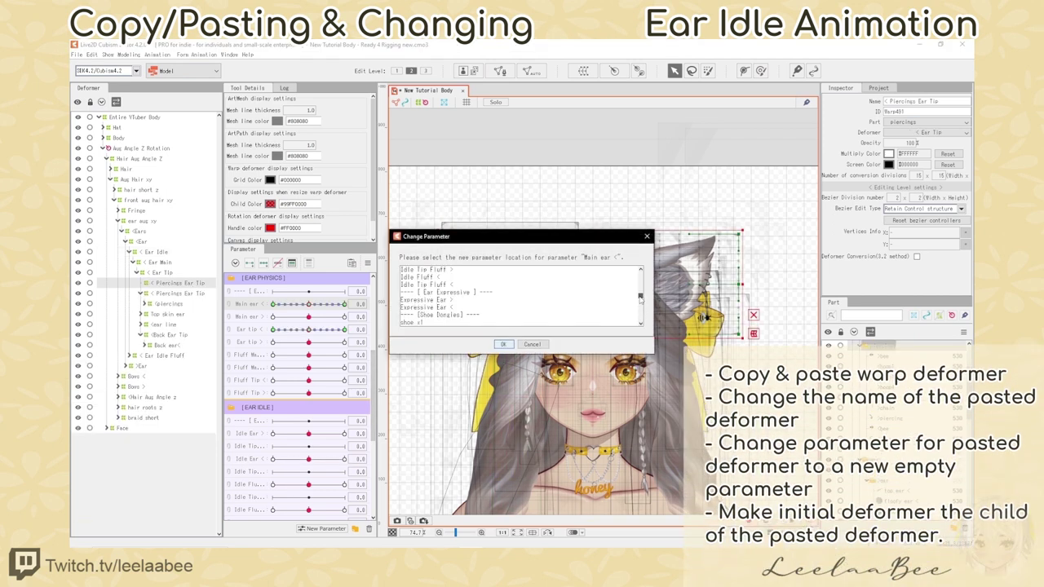
Step: Confirm the parameter change for the pasted < Piercings Ear Tip deformer and make it the parent of the original
left_click(503, 345)
left_click(179, 294)
left_click(936, 132)
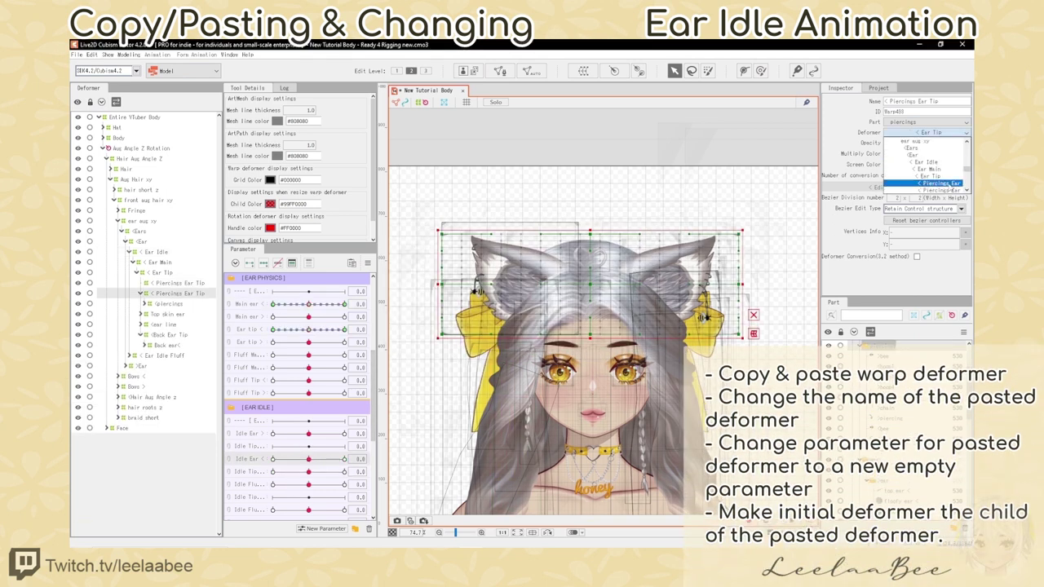
left_click(937, 182)
Step: Confirm the parameter change for the pasted <Back Ear Tip deformer and make the original its child
left_click(504, 345)
left_click(173, 345)
left_click(937, 132)
left_click(937, 182)
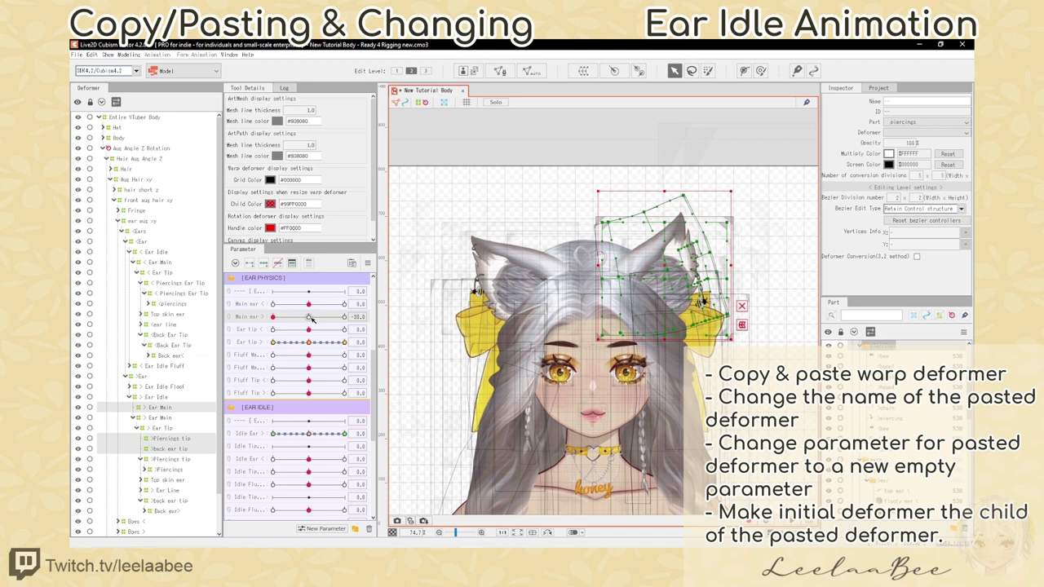
Step: Parent the original > Ear Main deformer to its pasted copy and select the < Ear Tip deformer
left_click(161, 417)
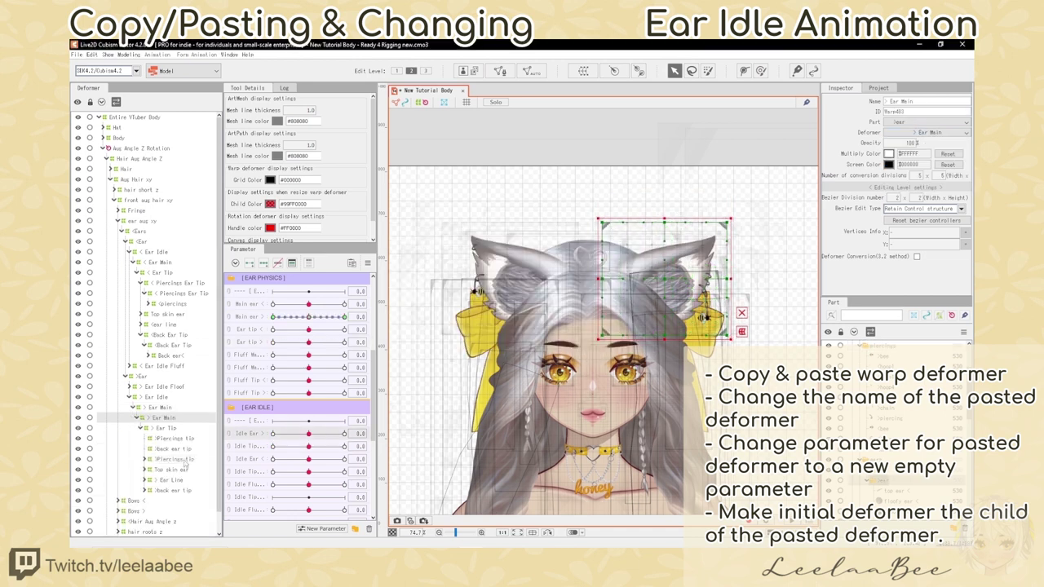
left_click(162, 273)
left_click(173, 270)
Step: Rename the pasted >Piercings tip deformer >Piercings Idle tip
left_click(167, 450)
type("Idle")
key("Return")
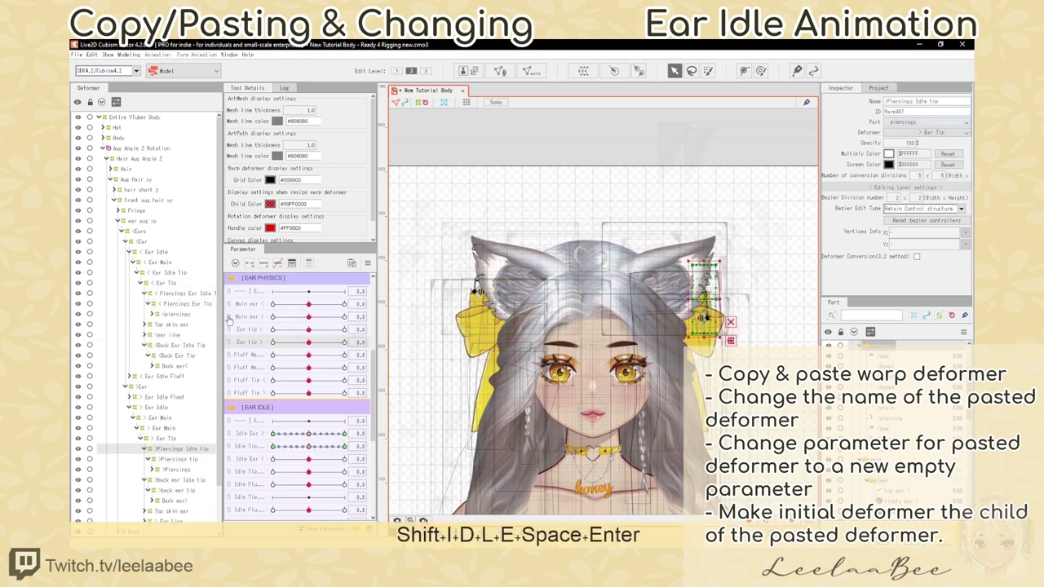
Step: Change the pasted < Ear Floof deformer's Fluff Main < keyforms to an idle parameter
right_click(359, 355)
left_click(401, 357)
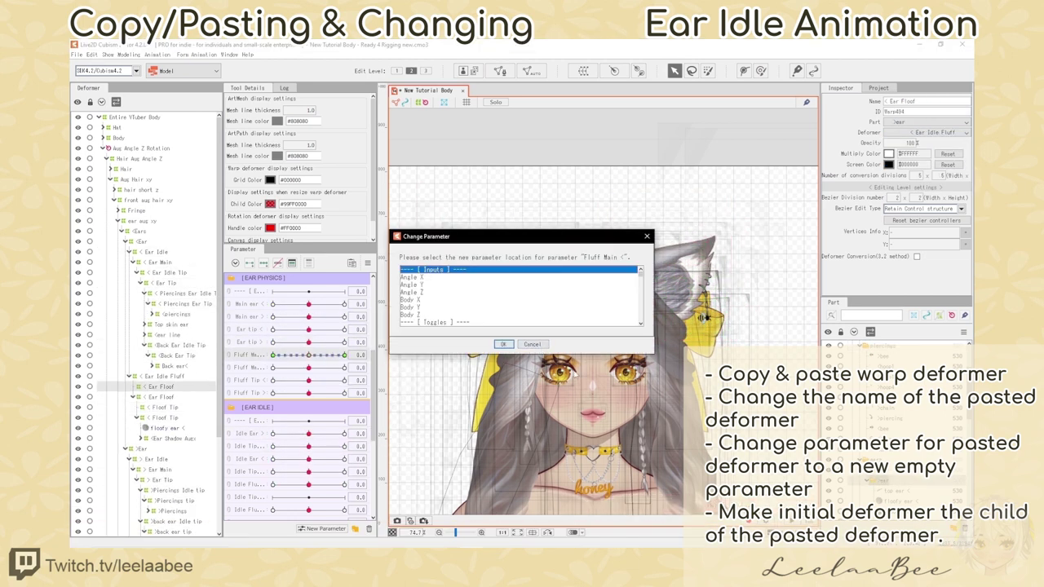
scroll(519, 295, "down", 3)
left_click(503, 345)
Step: Make the original < Ear Floof deformer a child of < Ear Idle Floof
left_click(161, 397)
left_click(937, 133)
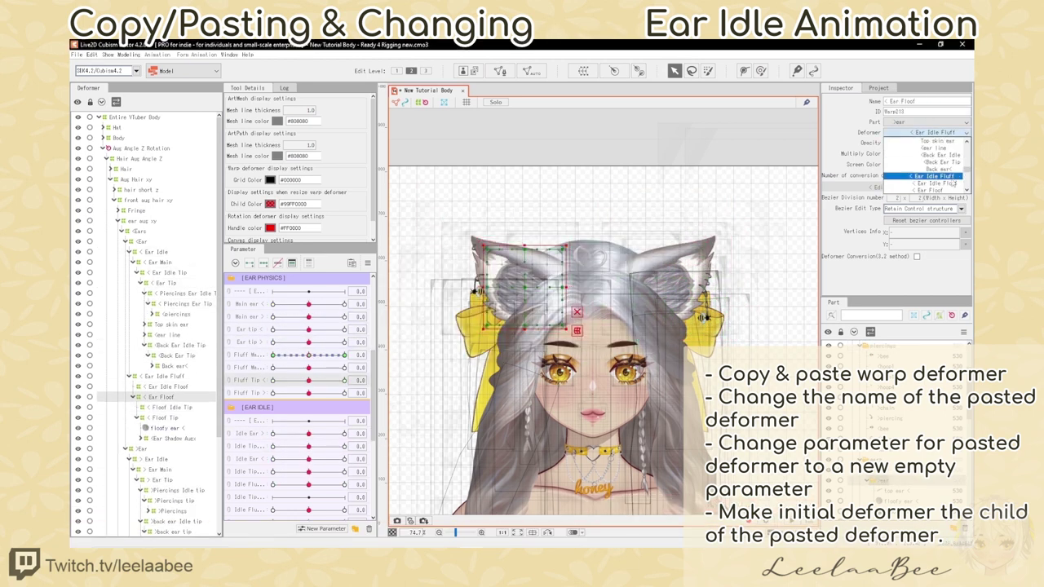
left_click(930, 175)
Step: Undo the last edit and rename the pasted > Floof Tip deformer > Floof Idle Tip
scroll(242, 401, "down", 1)
scroll(158, 392, "down", 3)
key("ctrl+z")
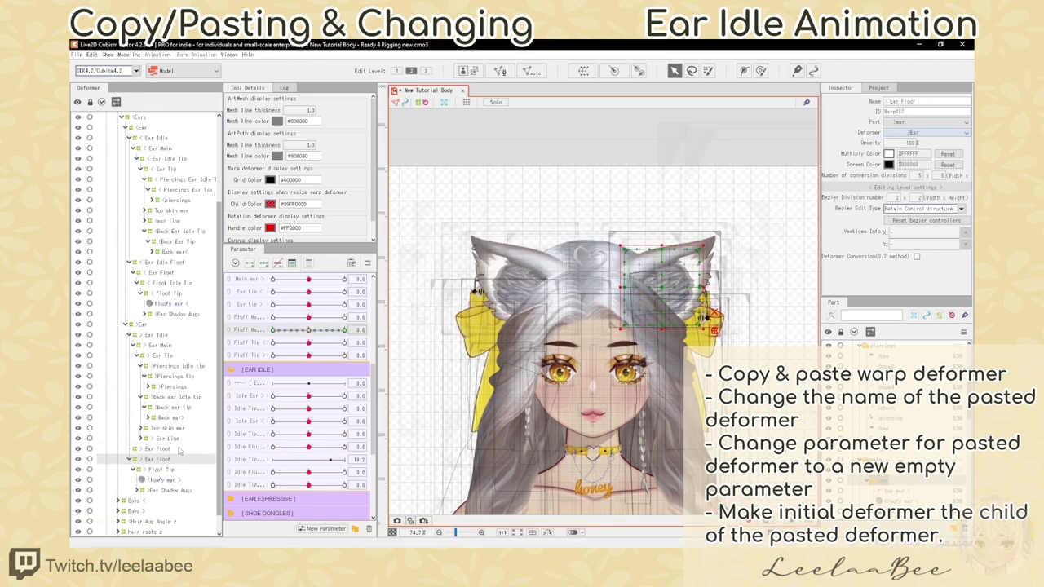
left_click(161, 469)
type("Idle")
key("Return")
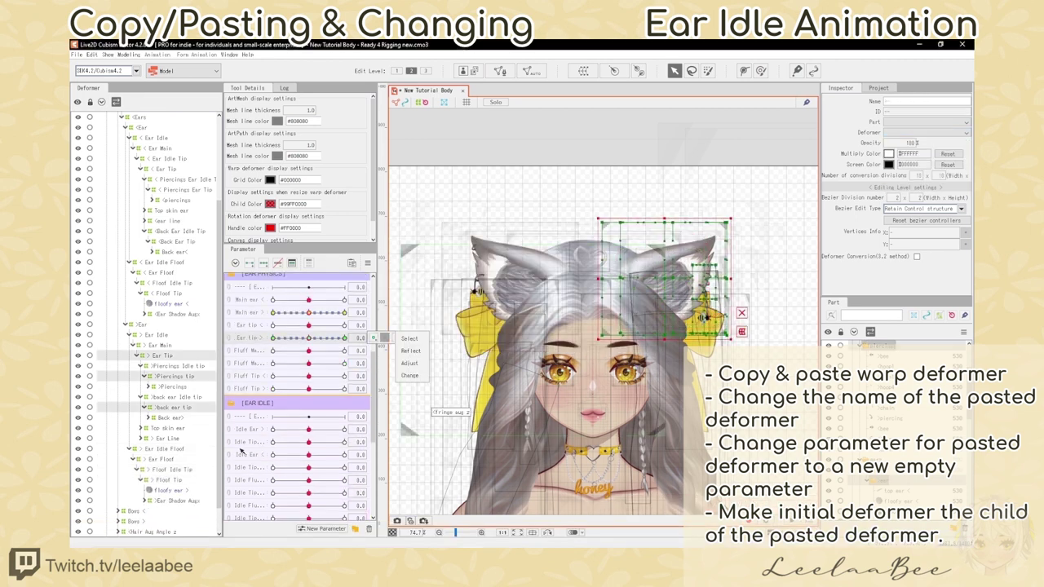
Step: Copy and paste the > Ear Tip deformer under > Ear Main and rename the copy > Ear Idle Tip
left_click(163, 356)
key("ctrl+c")
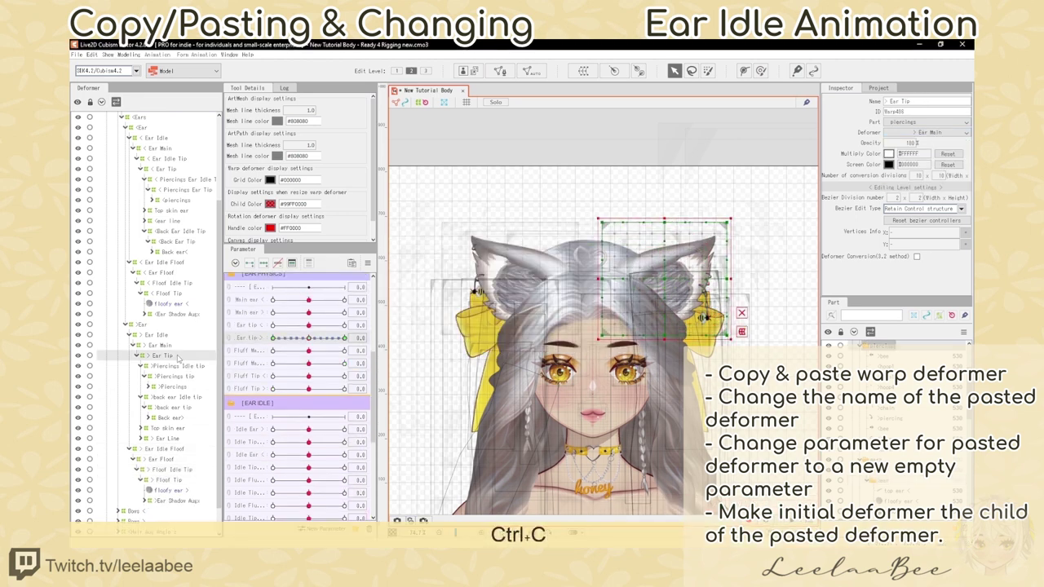
key("ctrl+v")
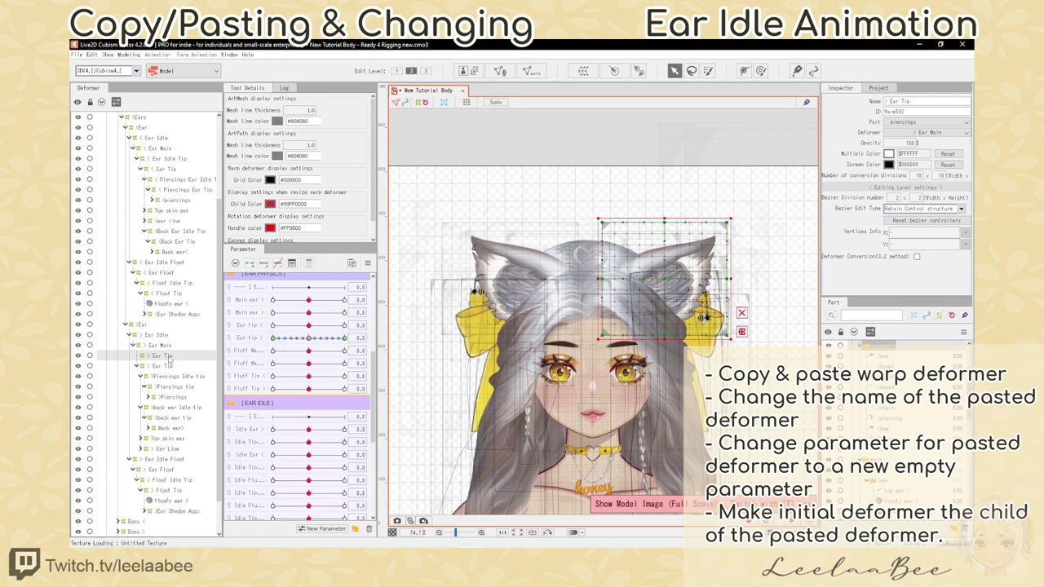
double_click(905, 101)
left_click(901, 101)
type("Idle")
key("Return")
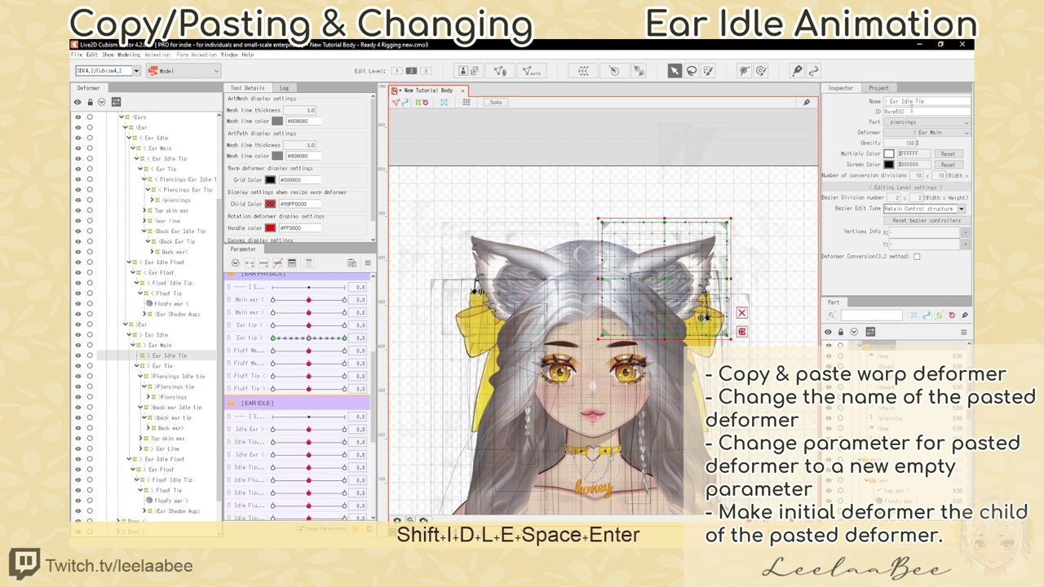
Step: Change the > Ear Idle Tip deformer's Ear tip > keyforms to the Idle Tip Ear > parameter
left_click(362, 337)
left_click(412, 377)
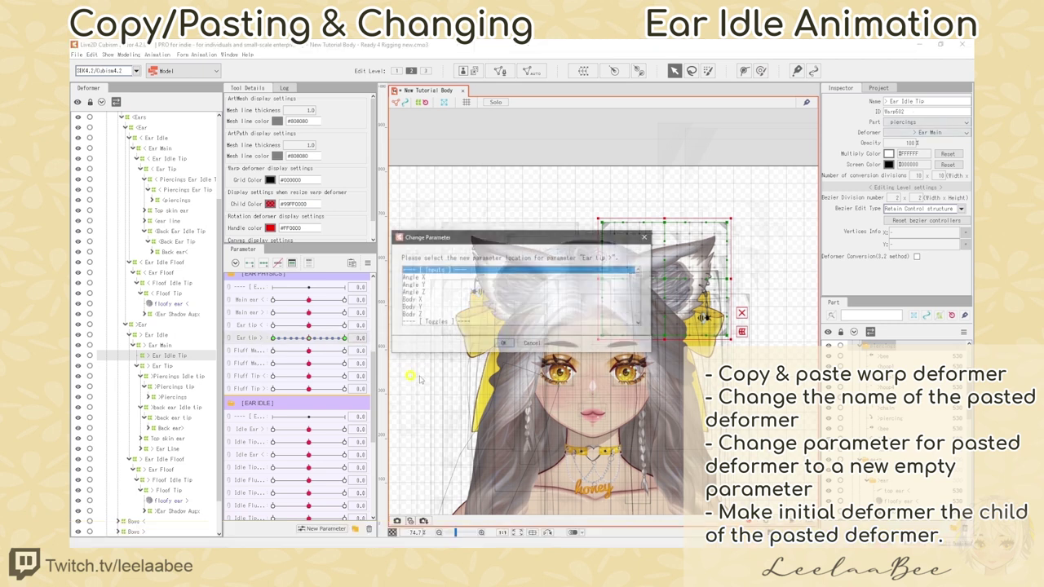
left_click(642, 323)
left_click(642, 270)
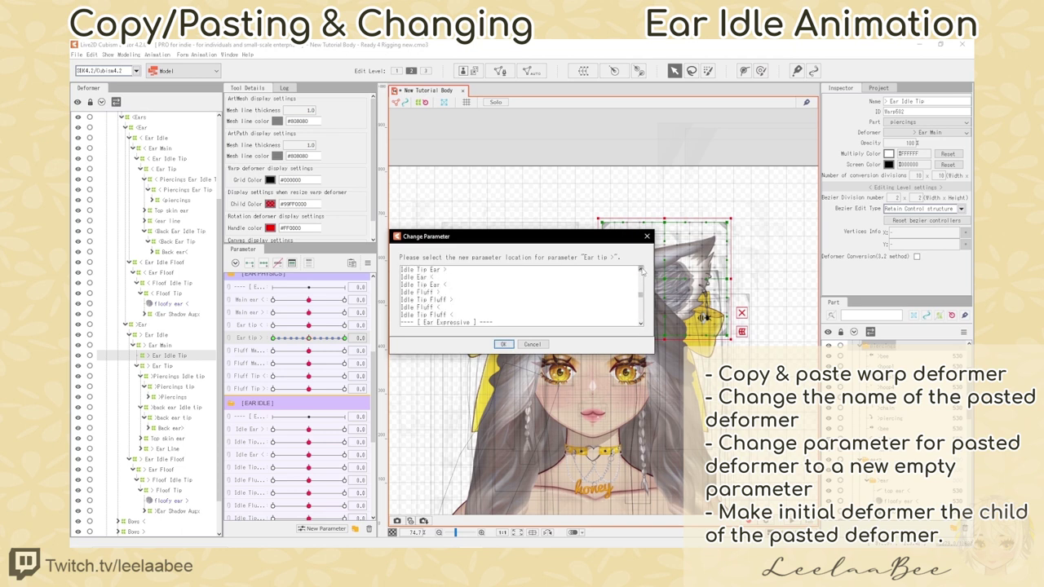
left_click(448, 270)
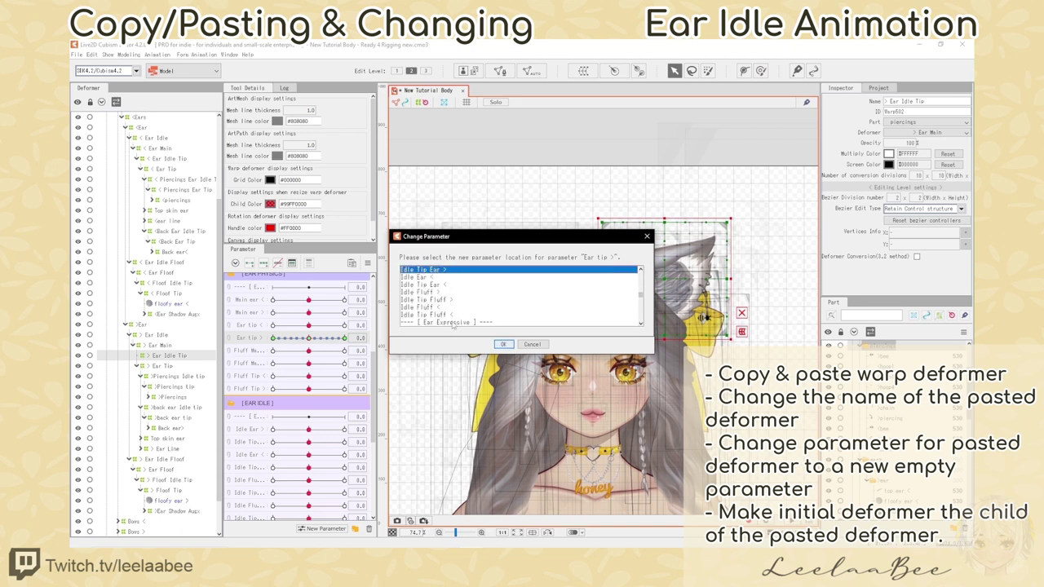
left_click(504, 344)
Step: Make the original > Ear Tip deformer a child of > Ear Idle Tip and test the Idle Tip Ear > parameter
left_click(151, 366)
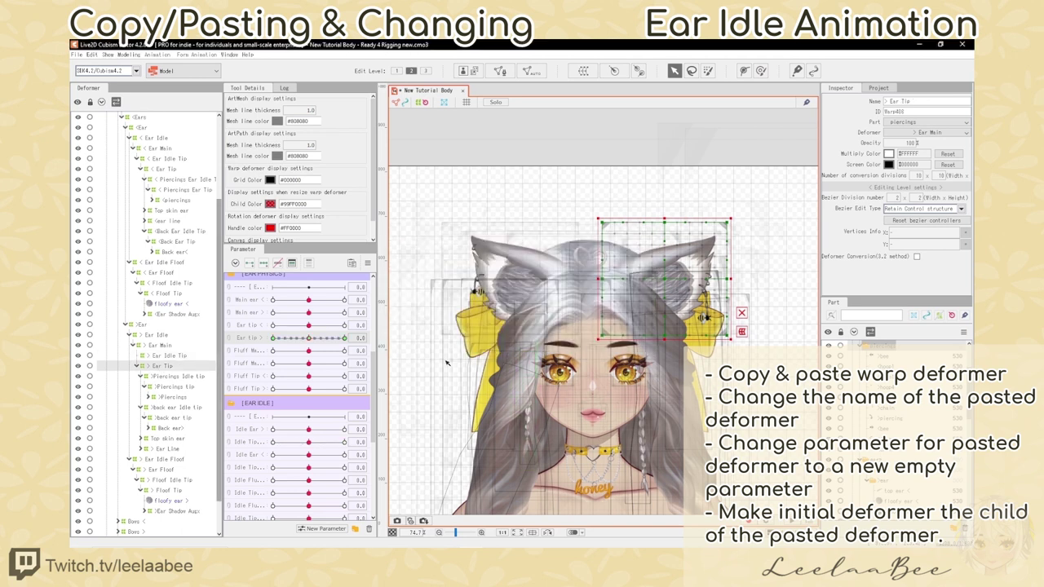
left_click(930, 132)
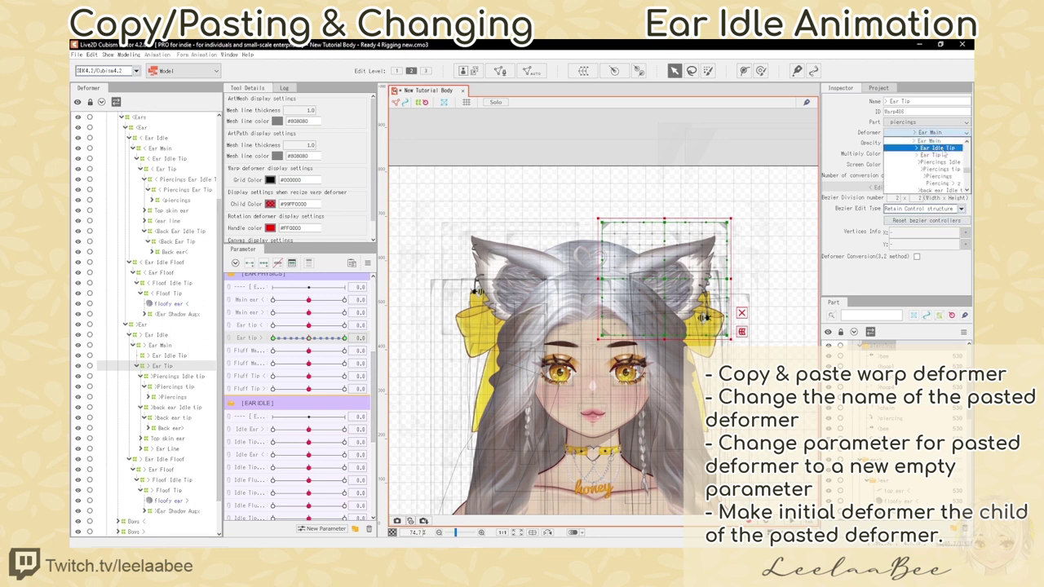
left_click(942, 149)
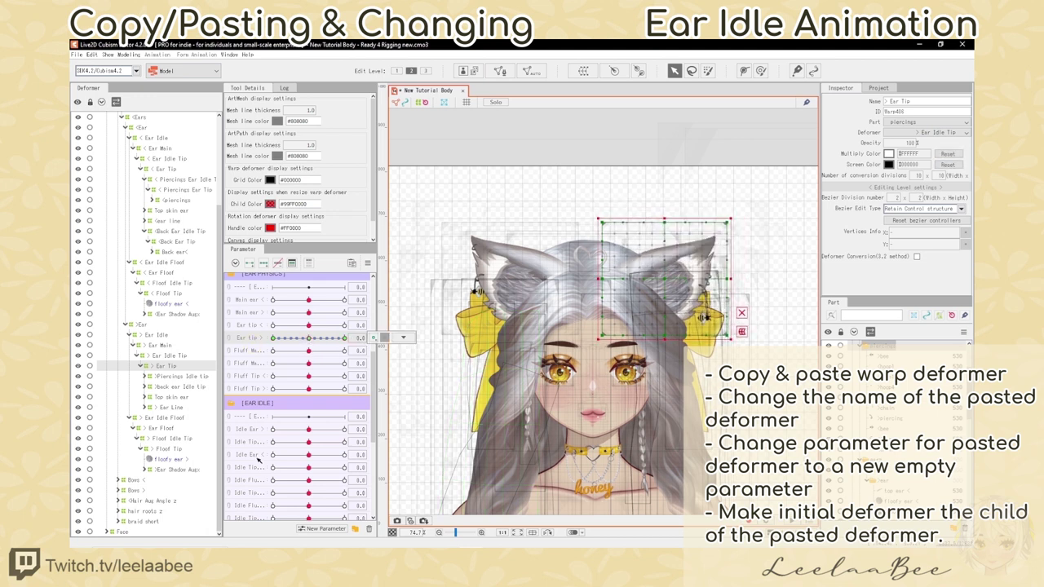
left_click_drag(308, 443, 272, 443)
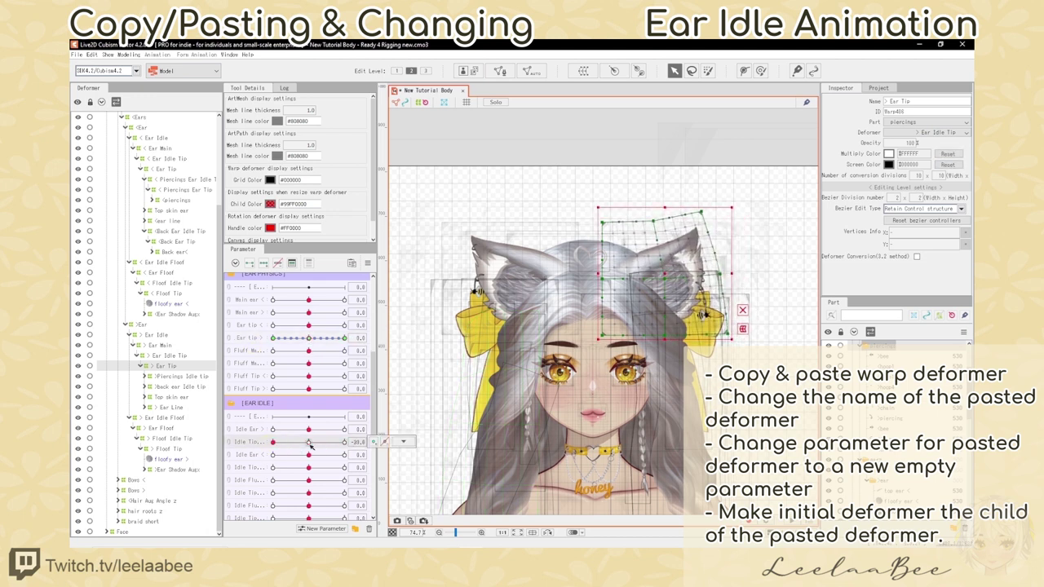
left_click_drag(374, 380, 374, 380)
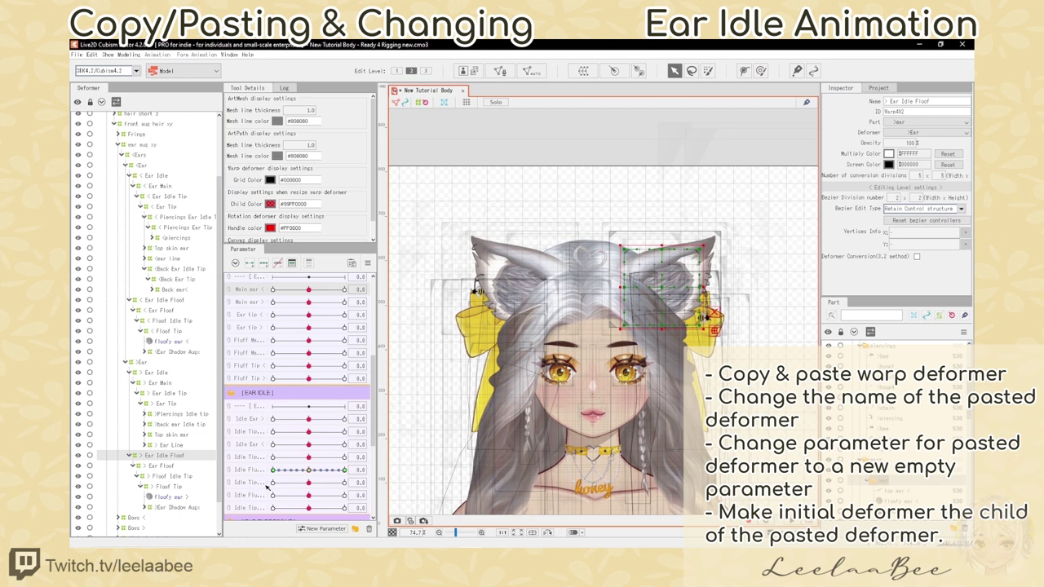
Step: Select the > Ear Floof deformer and test the main ear, ear tip and fluff parameters in the Ear Physics group
left_click(162, 466)
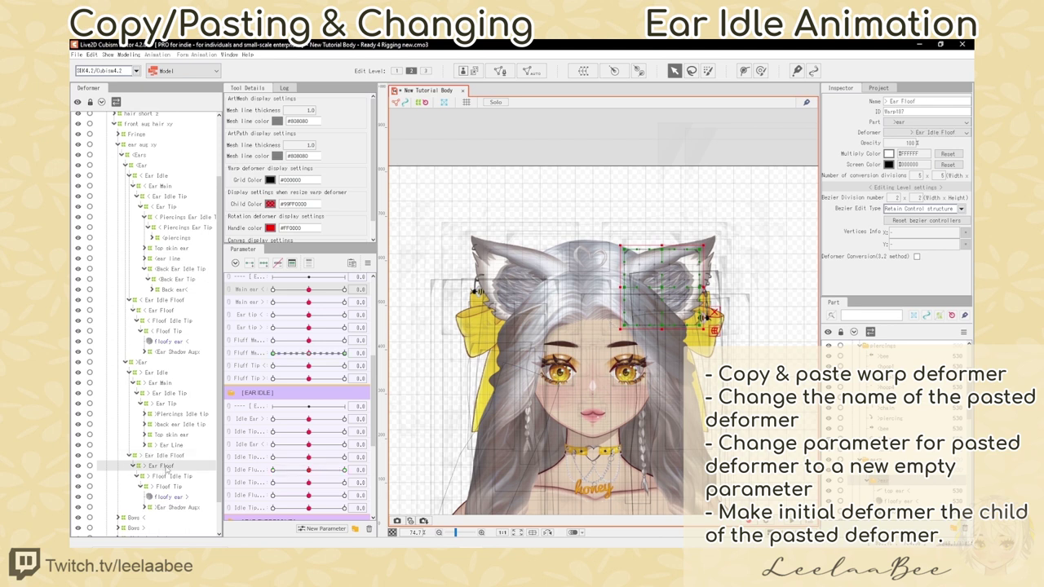
left_click(259, 418)
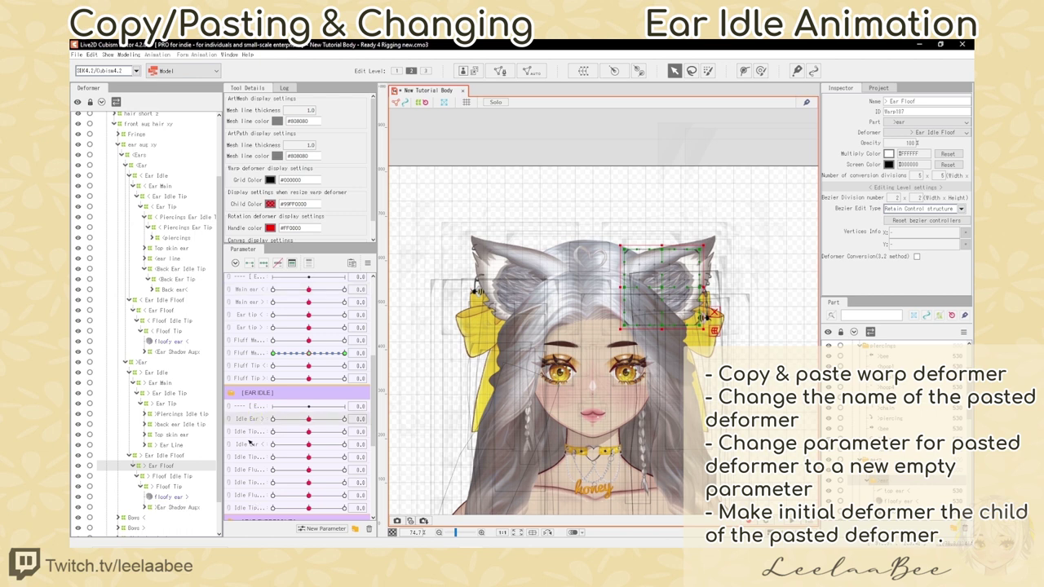
left_click(262, 294)
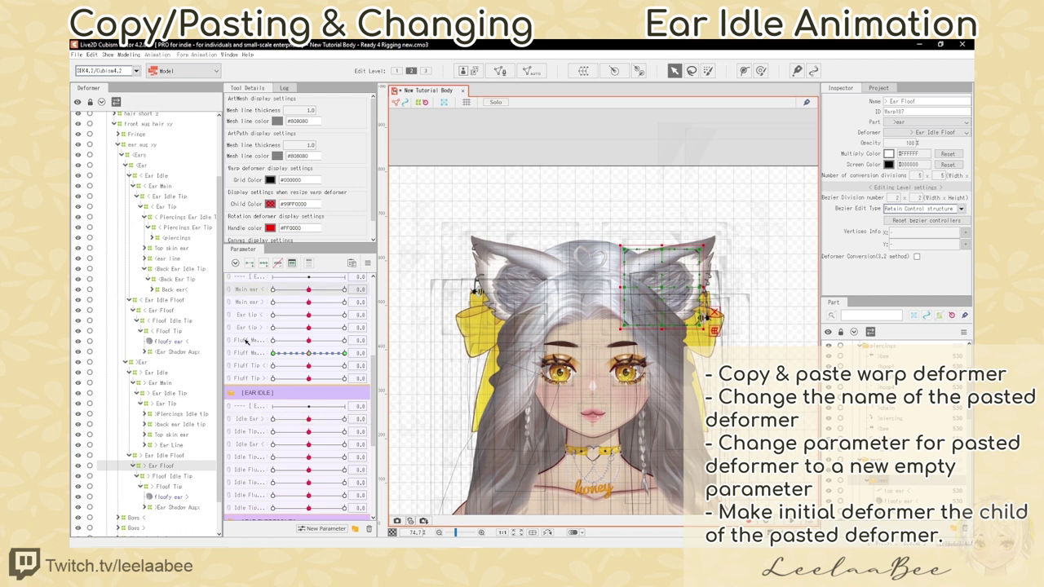
scroll(372, 389, "down", 1)
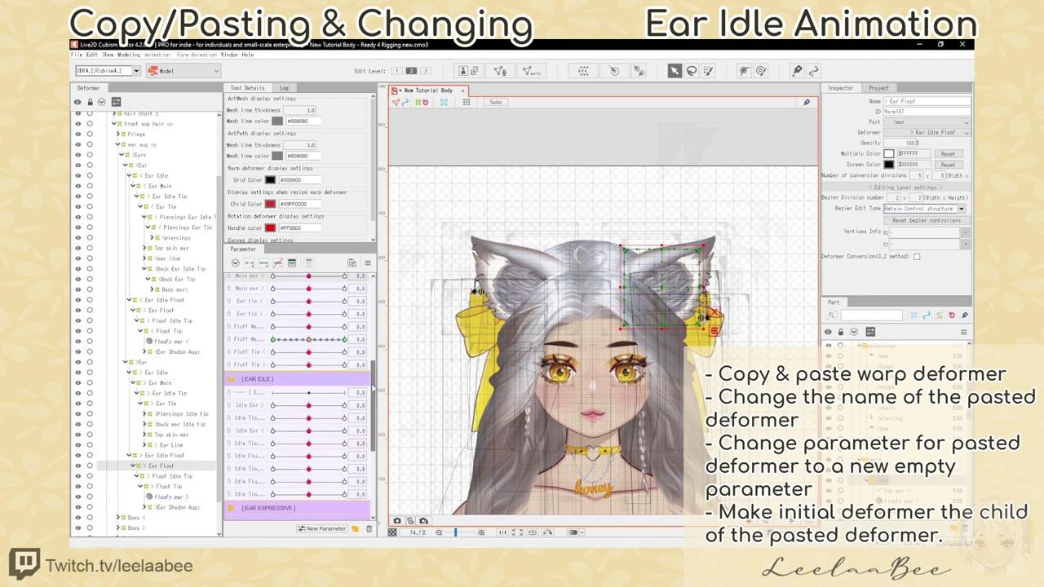
scroll(372, 388, "up", 1)
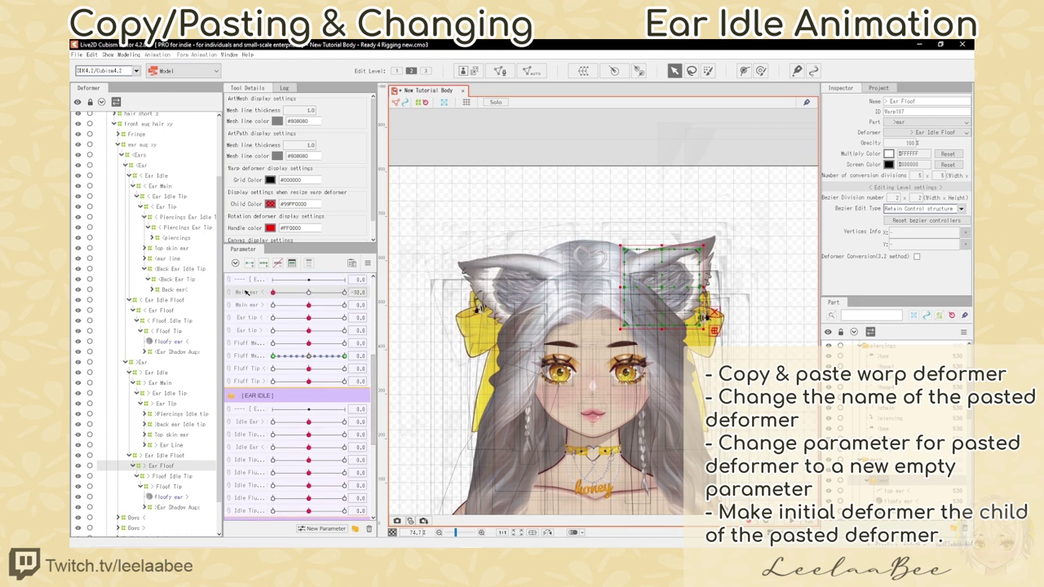
left_click(247, 304)
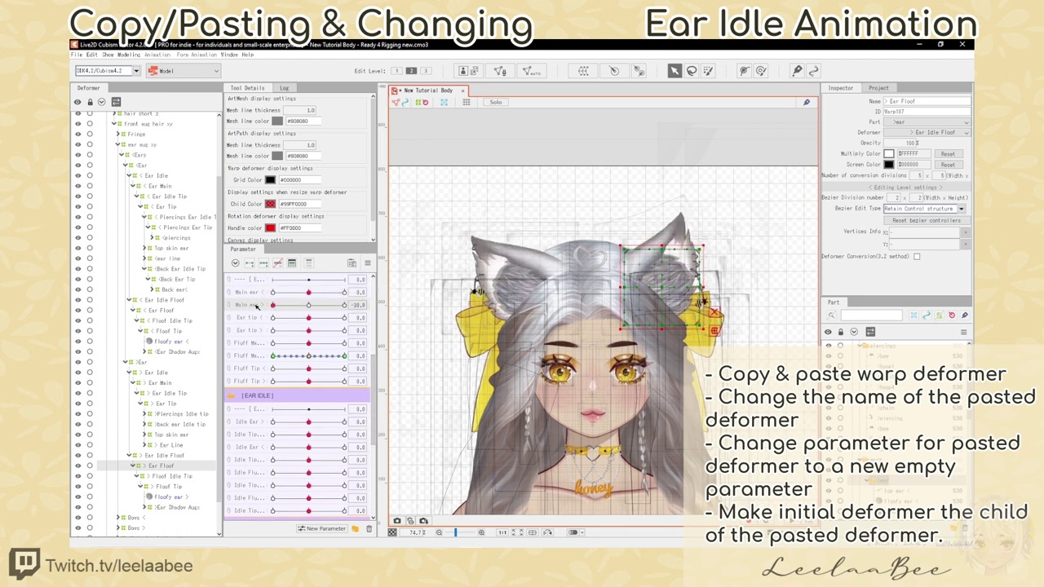
left_click(308, 305)
left_click_drag(308, 318, 366, 355)
left_click(309, 318)
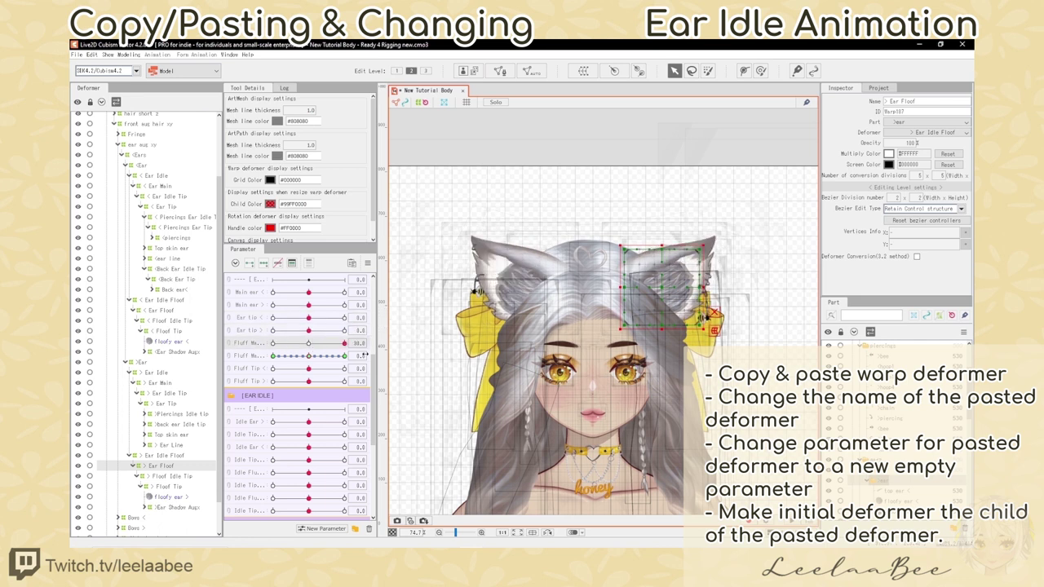
left_click(308, 356)
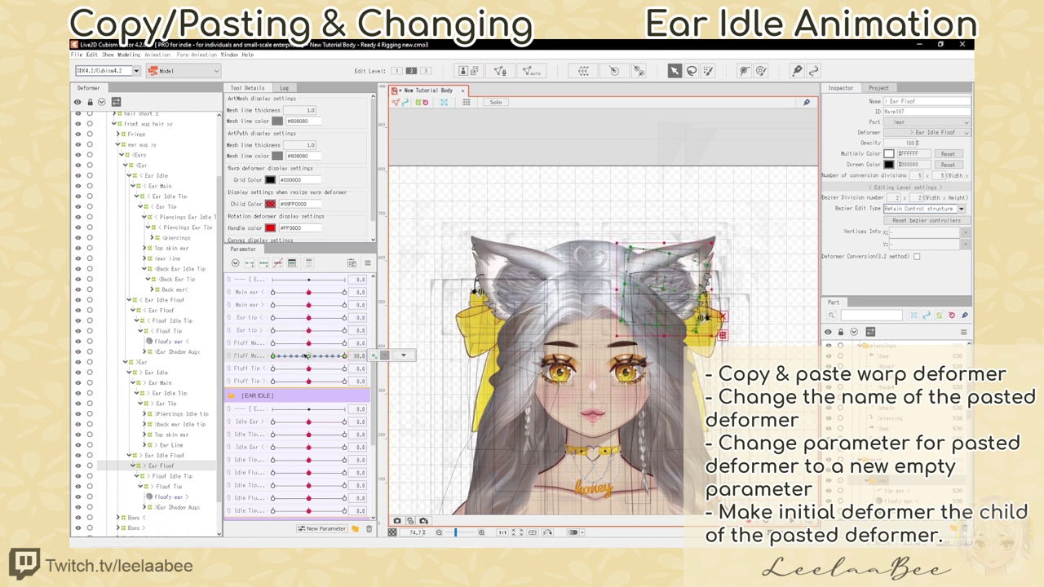
left_click(338, 368)
left_click(344, 381)
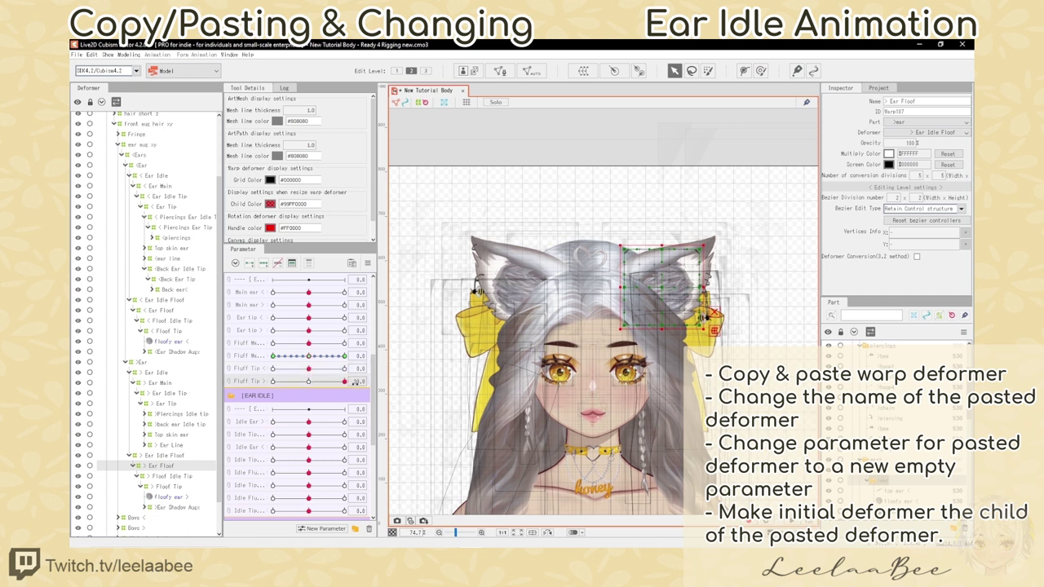
left_click(308, 381)
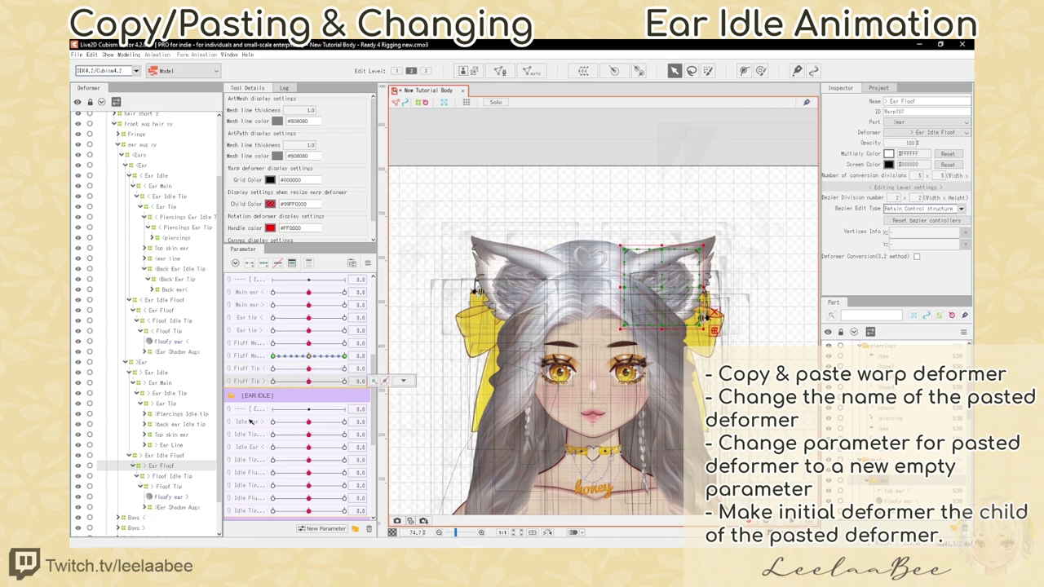
Step: Select the > Ear Idle Floof deformer and test the ear, tip and fluff parameters in the Ear Idle group
left_click(190, 455)
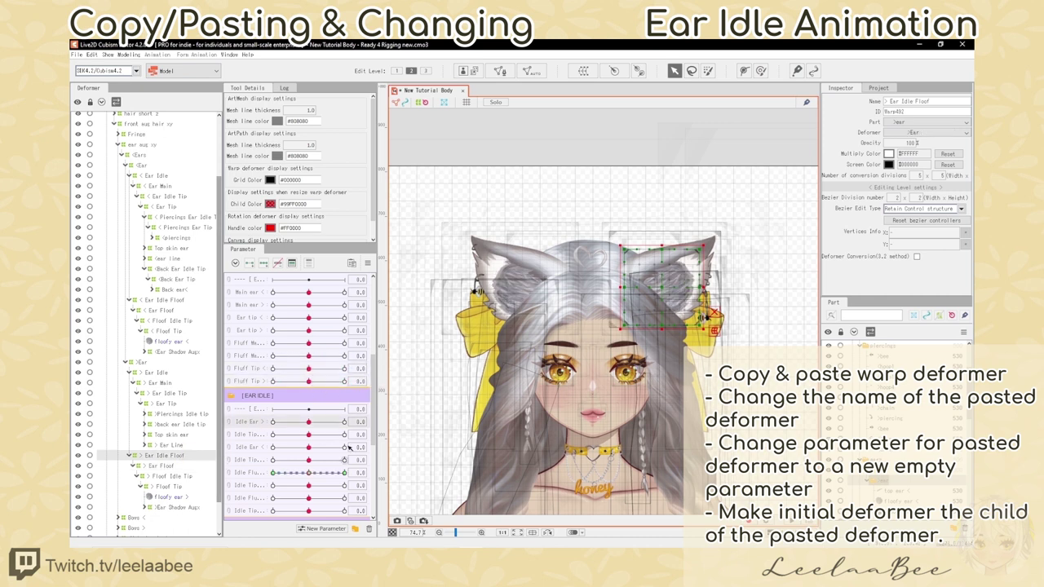
left_click_drag(308, 422, 385, 424)
left_click(308, 422)
left_click_drag(309, 435, 377, 436)
left_click(309, 434)
left_click(309, 447)
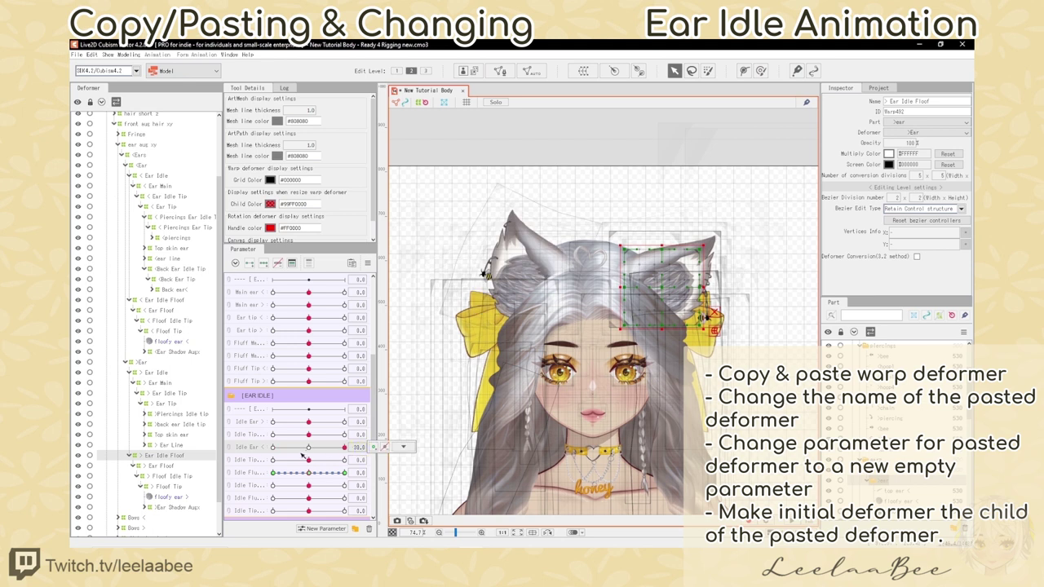
left_click_drag(309, 460, 272, 487)
left_click(309, 461)
left_click(309, 473)
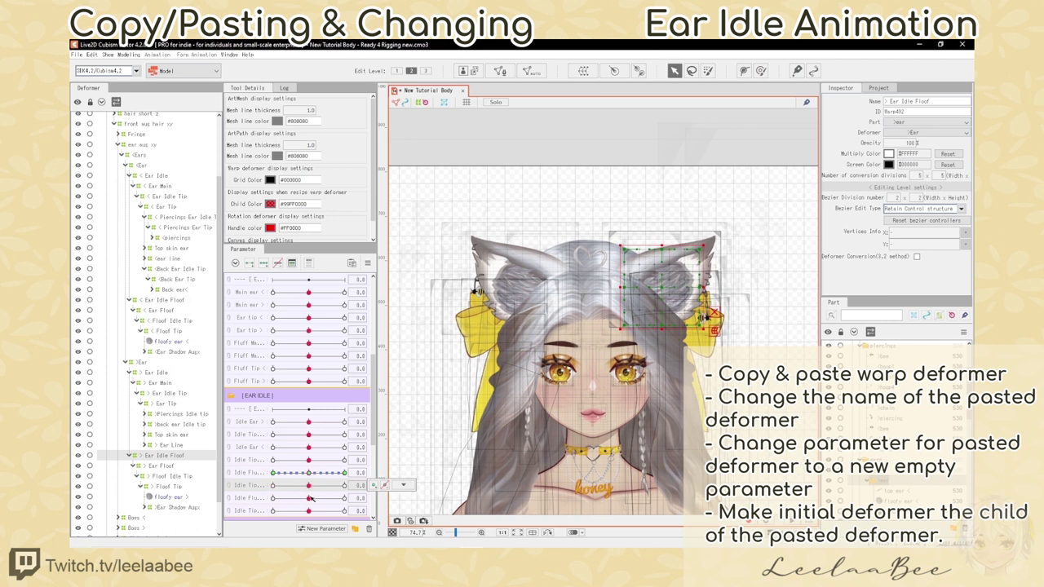
left_click(344, 497)
left_click(308, 497)
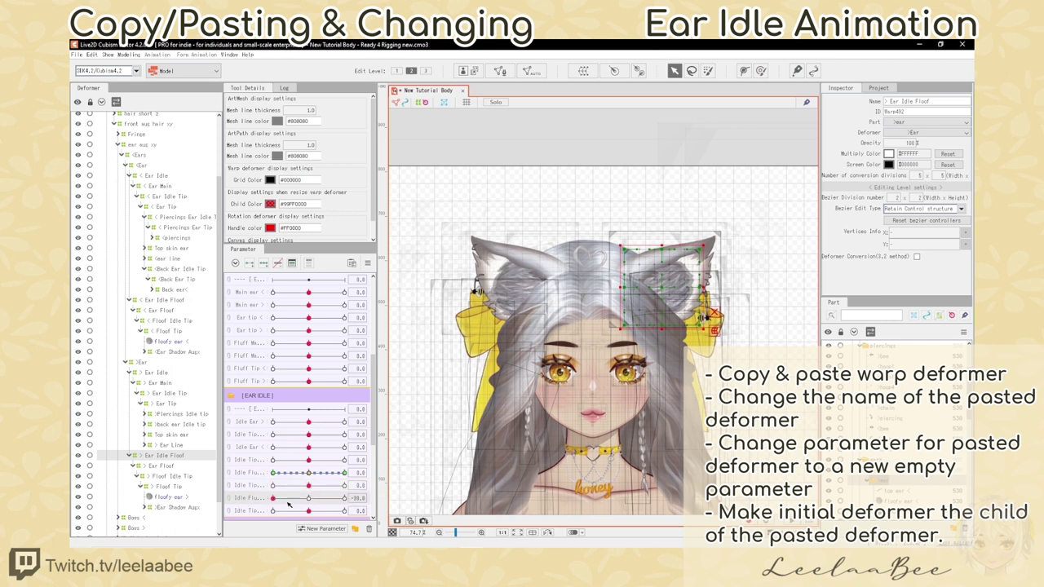
left_click(308, 510)
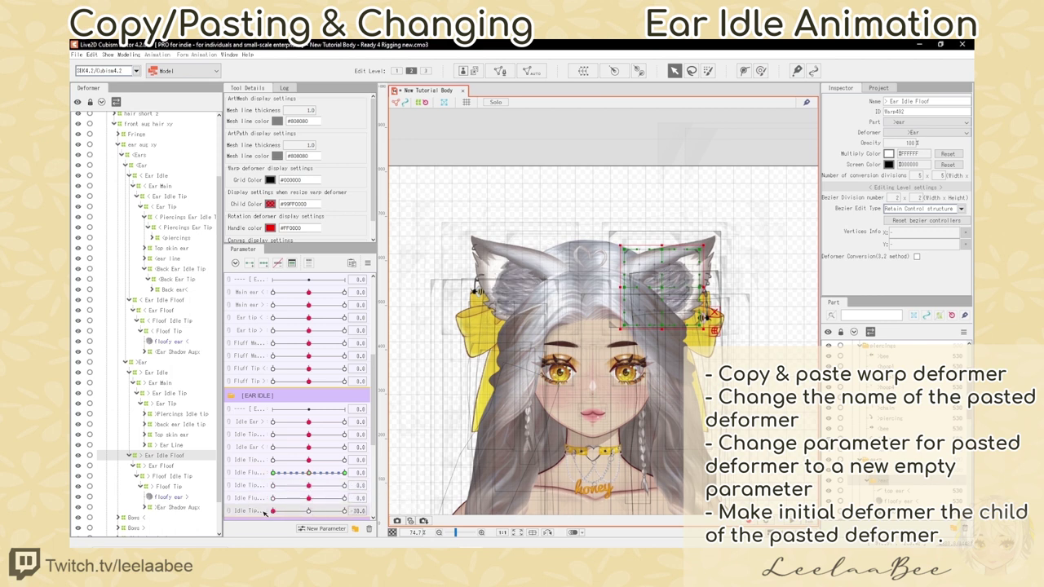
left_click(346, 512)
left_click(309, 511)
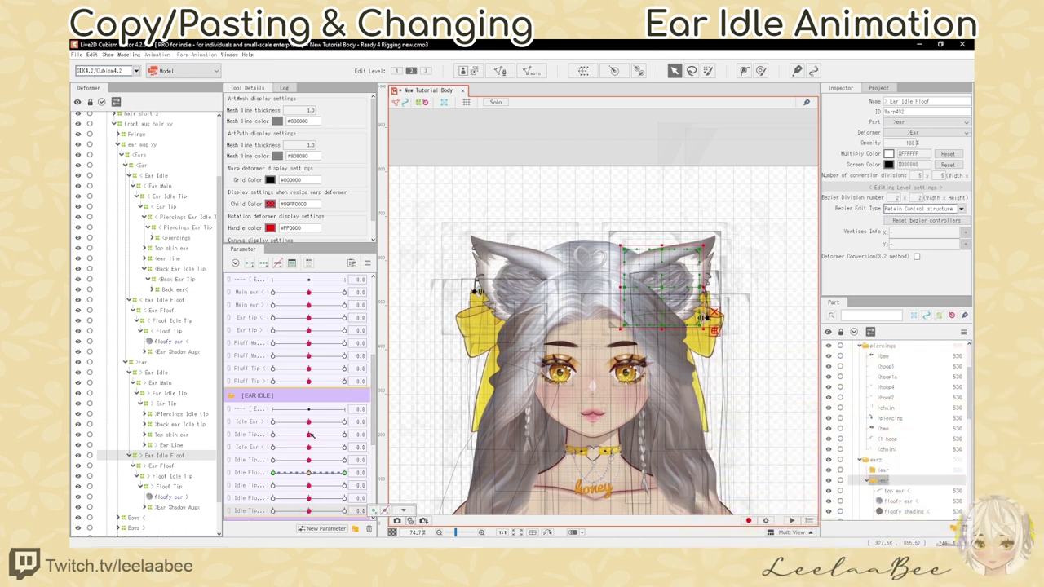
Step: Compare the main ear physics movement with the Idle Ear > and Idle Ear < movements, returning the parameters to 0
left_click(259, 424)
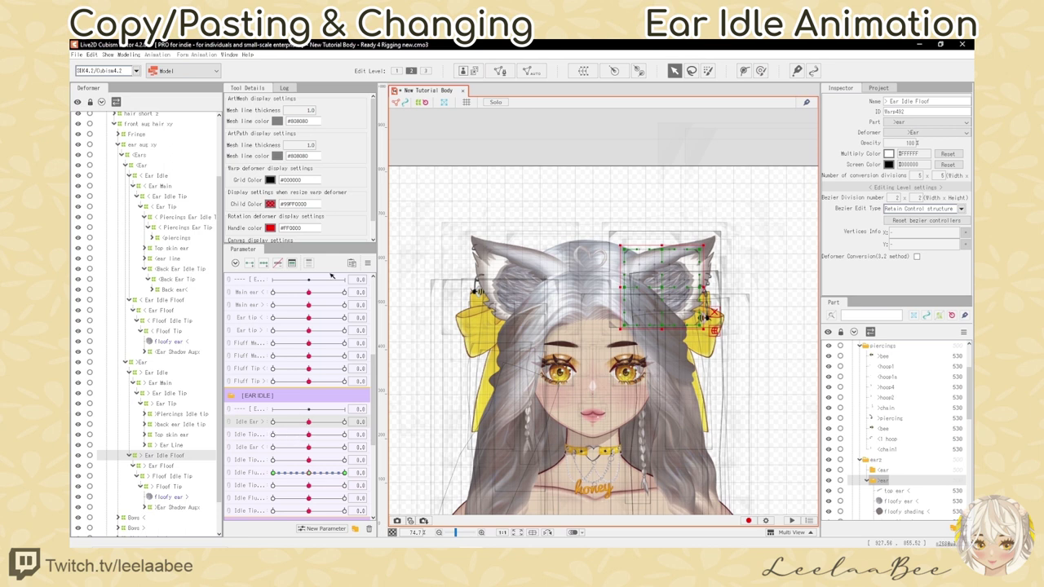
left_click_drag(313, 294, 358, 289)
left_click(308, 293)
left_click(305, 423)
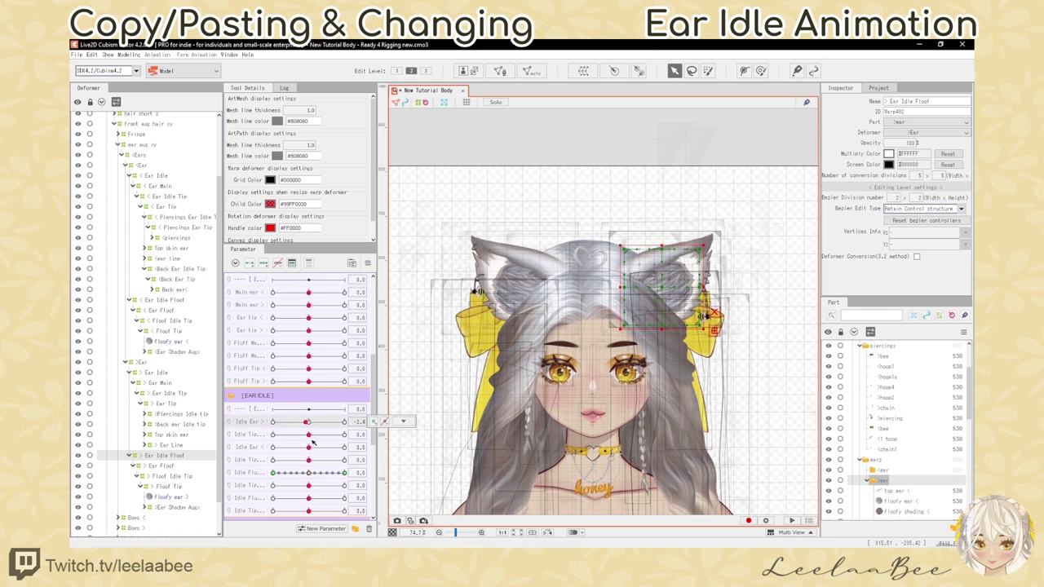
left_click_drag(311, 447, 345, 446)
left_click(309, 448)
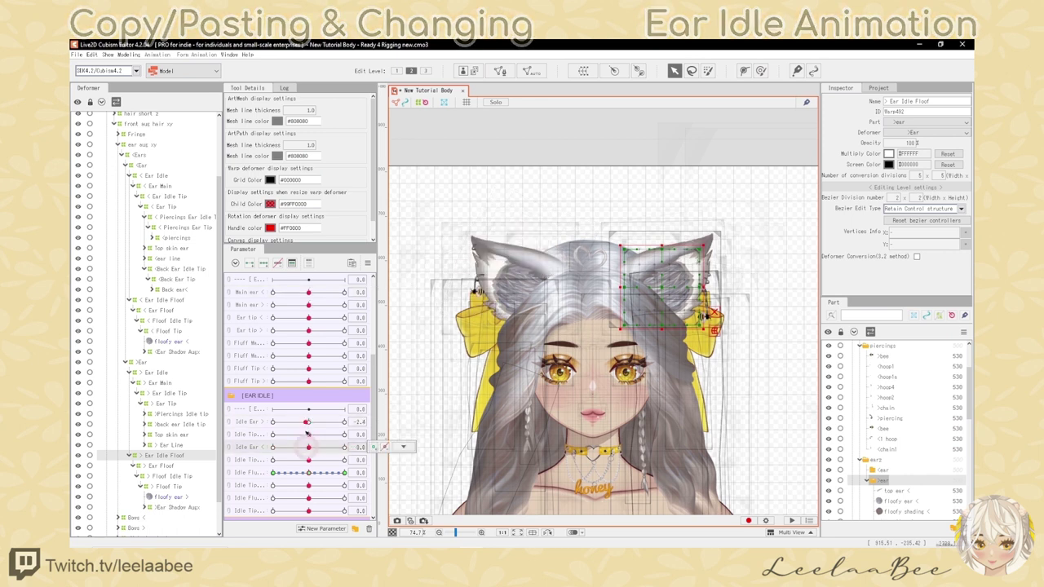
left_click(307, 424)
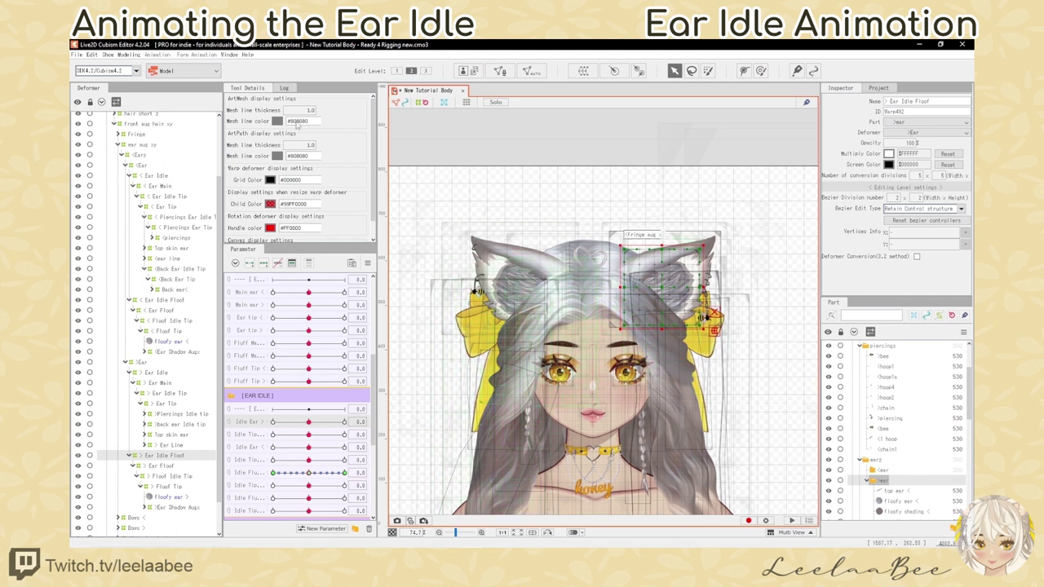
Step: Save the model file and switch to the Animation workspace
left_click(76, 54)
left_click(97, 136)
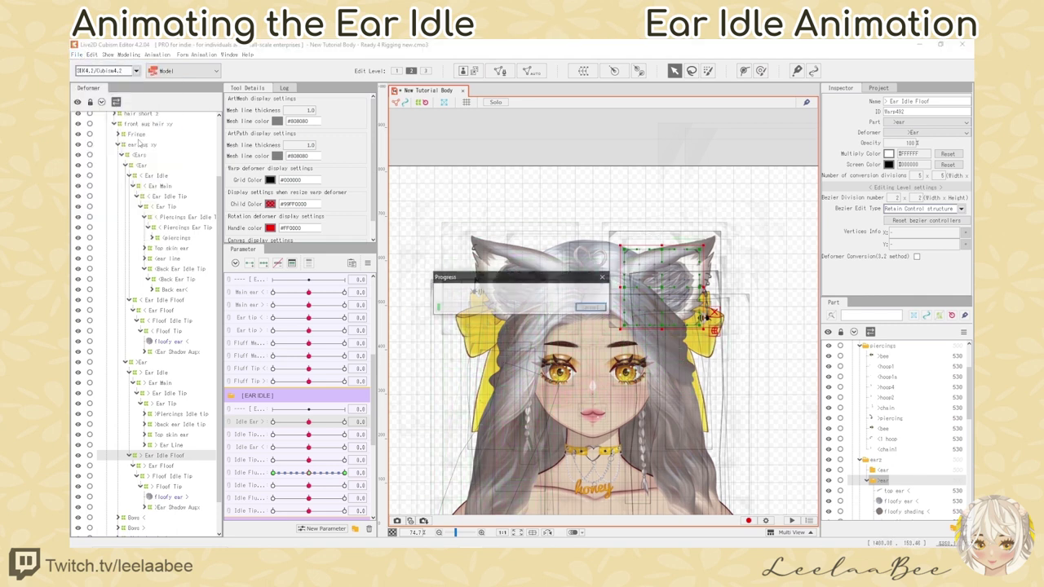
left_click(181, 70)
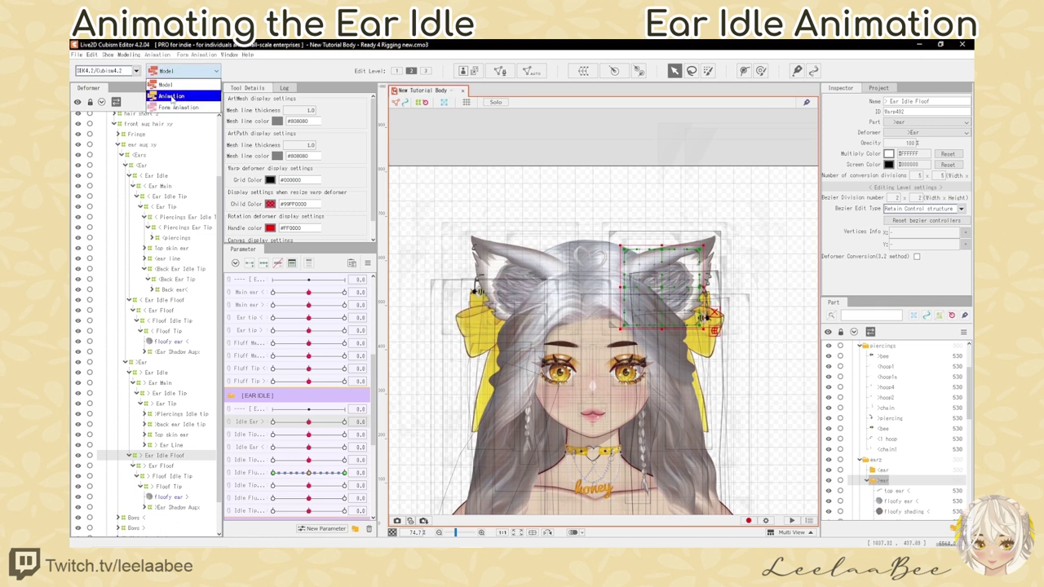
left_click(173, 96)
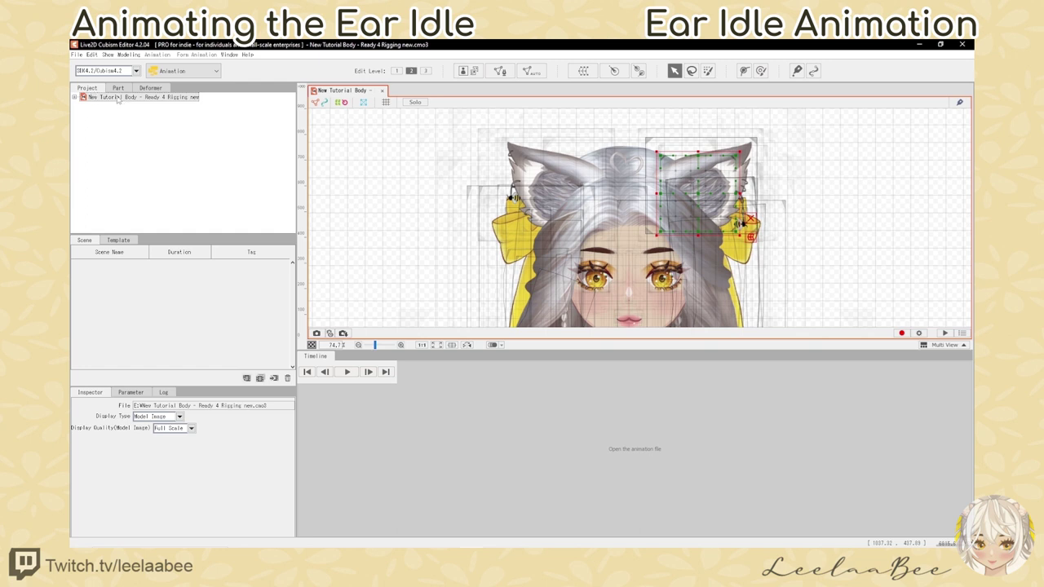
Step: Add the New Tutorial Body model to the timeline of a new animation with SDK (Unity) as the target version
left_click(364, 425)
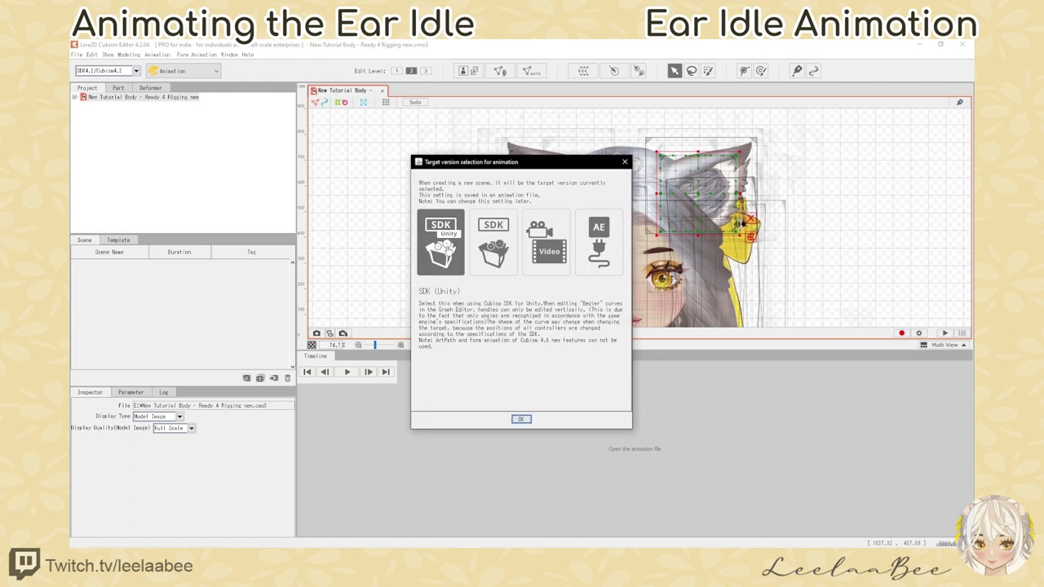
left_click(521, 419)
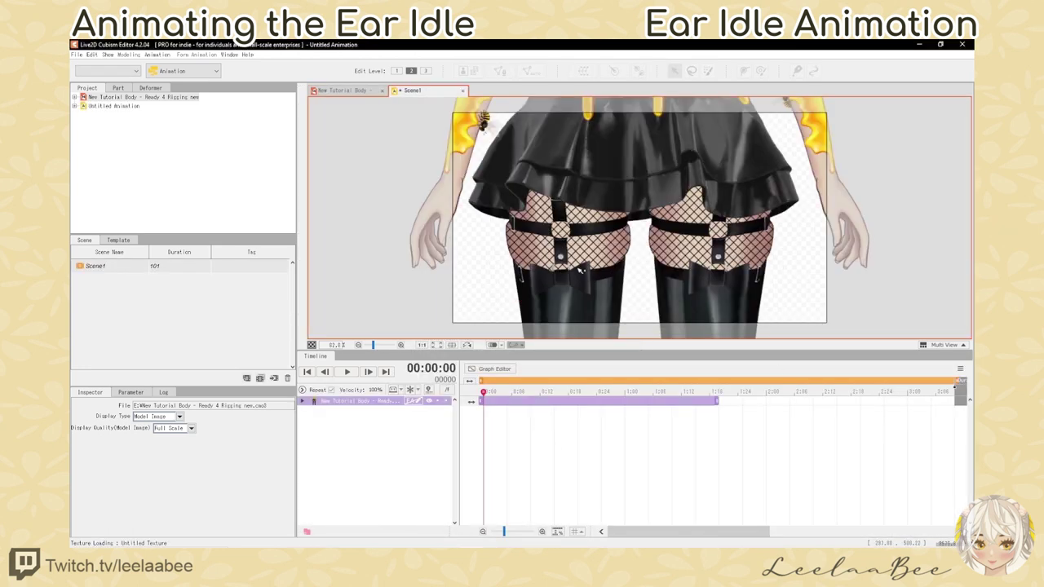
scroll(507, 211, "down", 5)
scroll(507, 212, "down", 2)
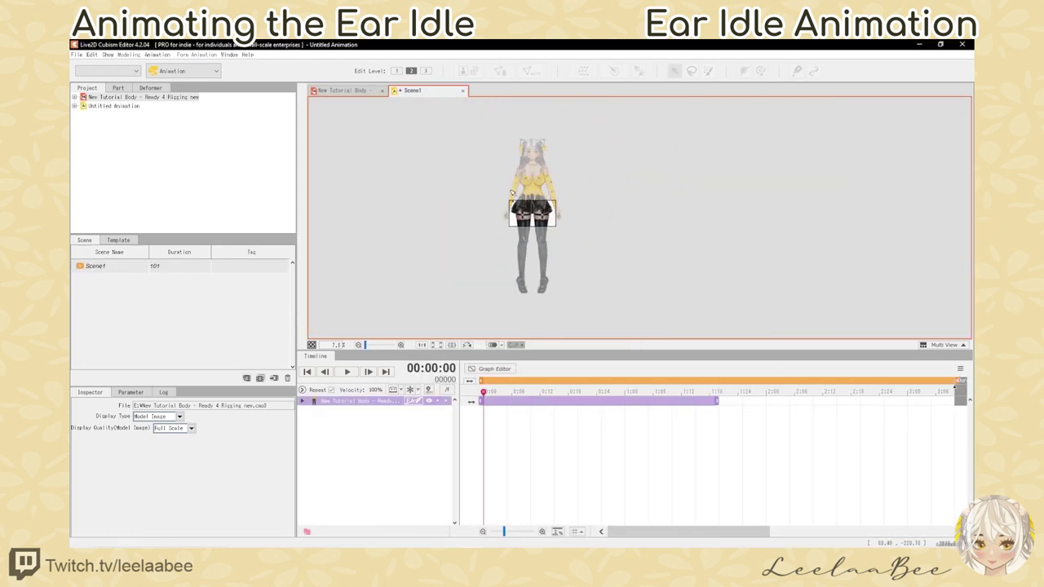
scroll(532, 194, "down", 2)
scroll(530, 223, "up", 3)
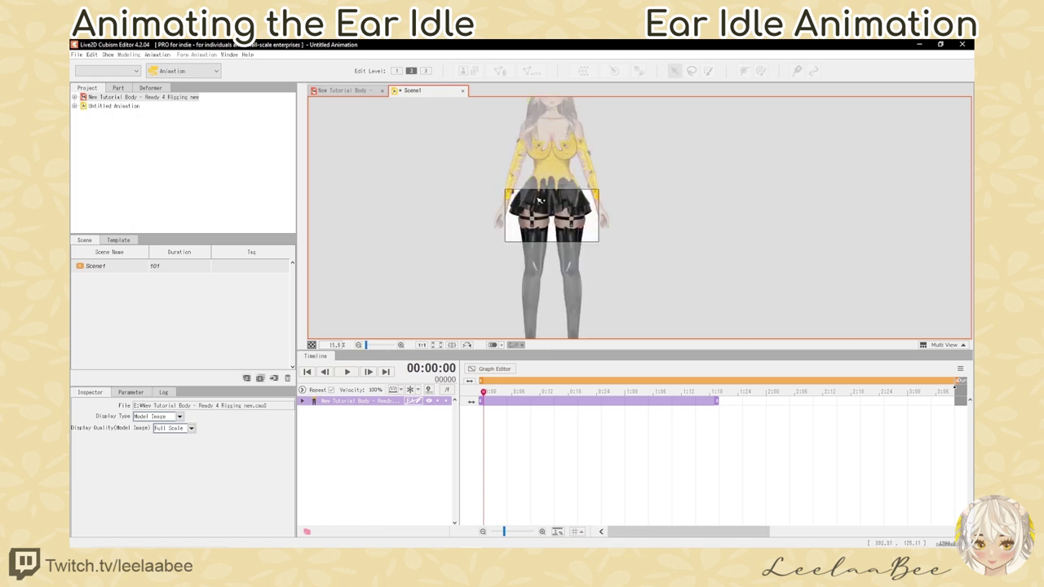
Step: Scale the model down proportionally so that it fits inside the scene canvas
scroll(548, 209, "down", 1)
key("ctrl+shift+z")
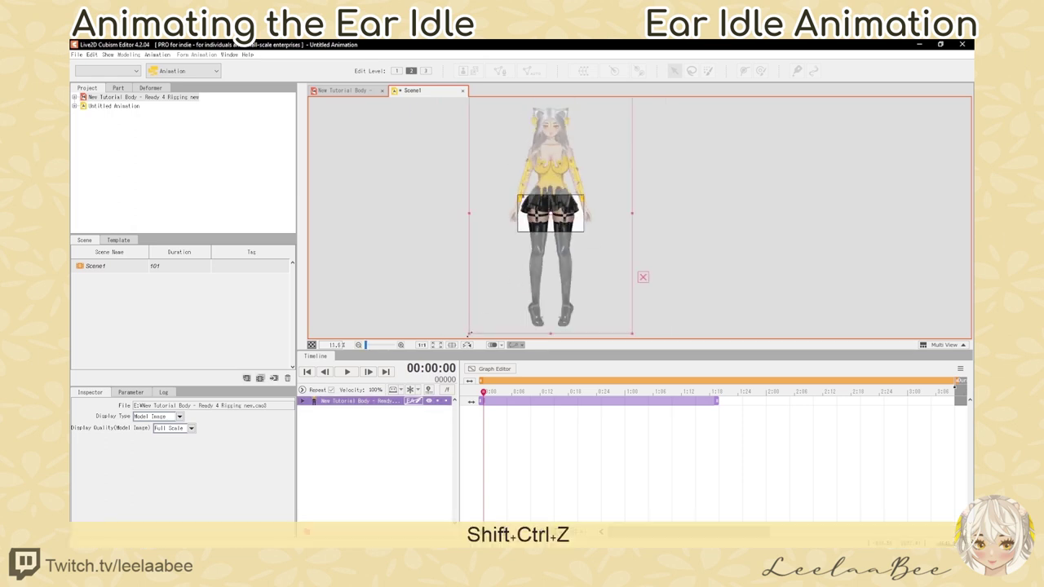
left_click_drag(478, 324, 619, 138)
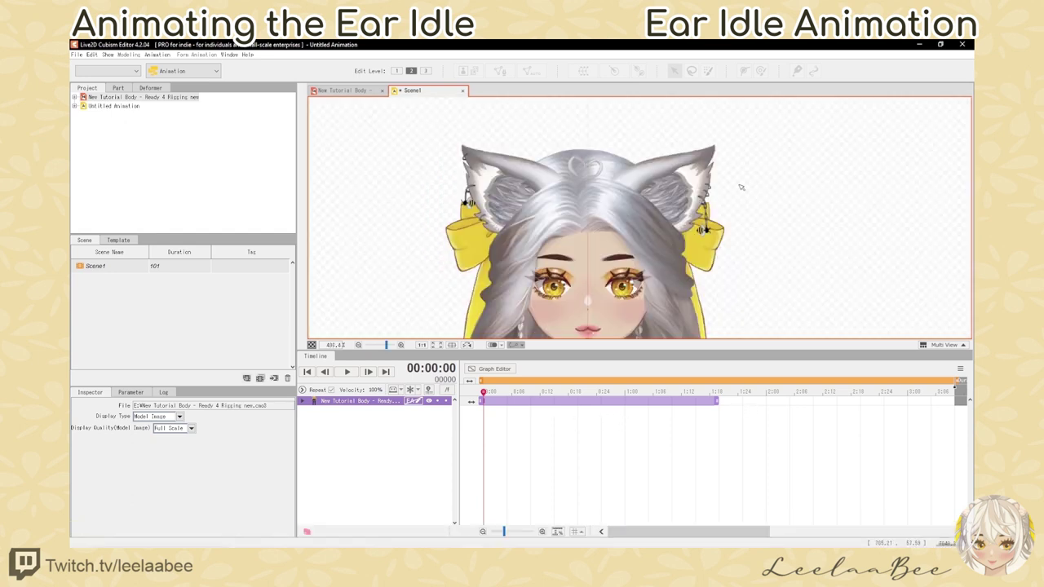
Step: Examine the resized model's head, ears and upper body on the scene canvas
scroll(571, 170, "down", 1)
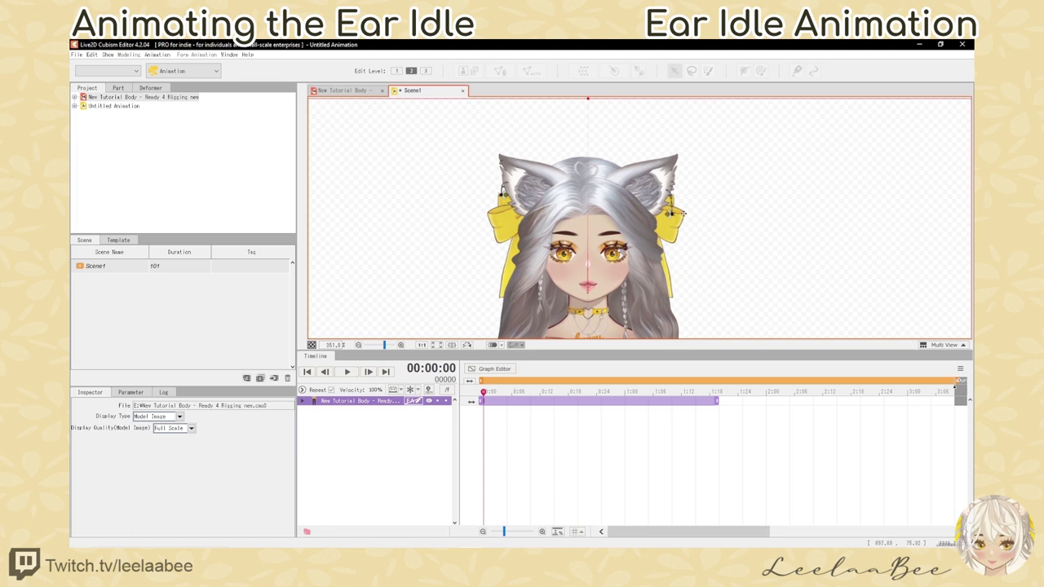
scroll(671, 213, "down", 2)
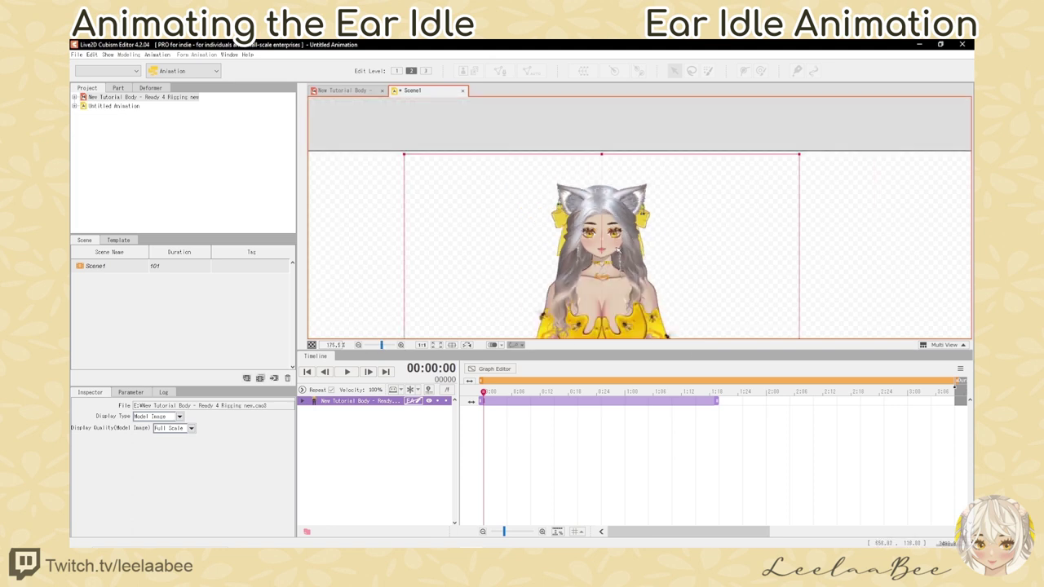
scroll(613, 244, "up", 1)
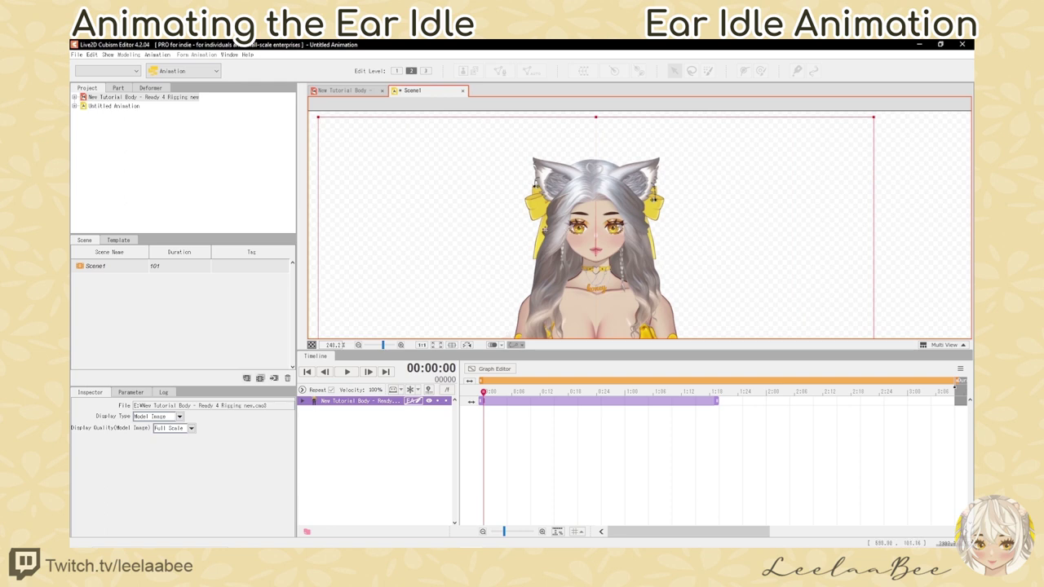
scroll(592, 213, "down", 2)
scroll(605, 252, "up", 1)
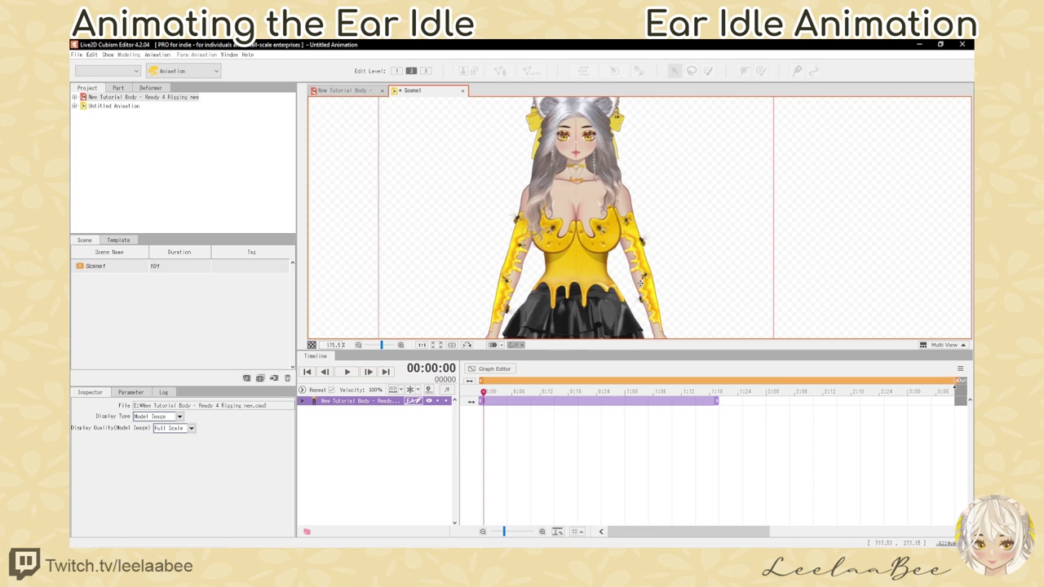
scroll(641, 283, "down", 1)
scroll(622, 191, "up", 3)
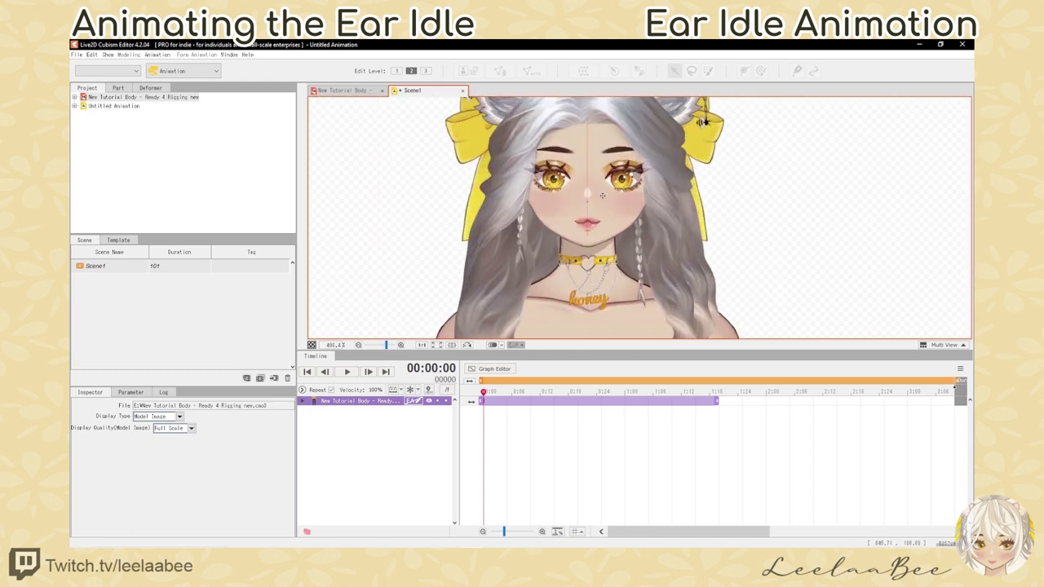
scroll(617, 242, "down", 2)
scroll(609, 212, "up", 1)
scroll(581, 181, "down", 1)
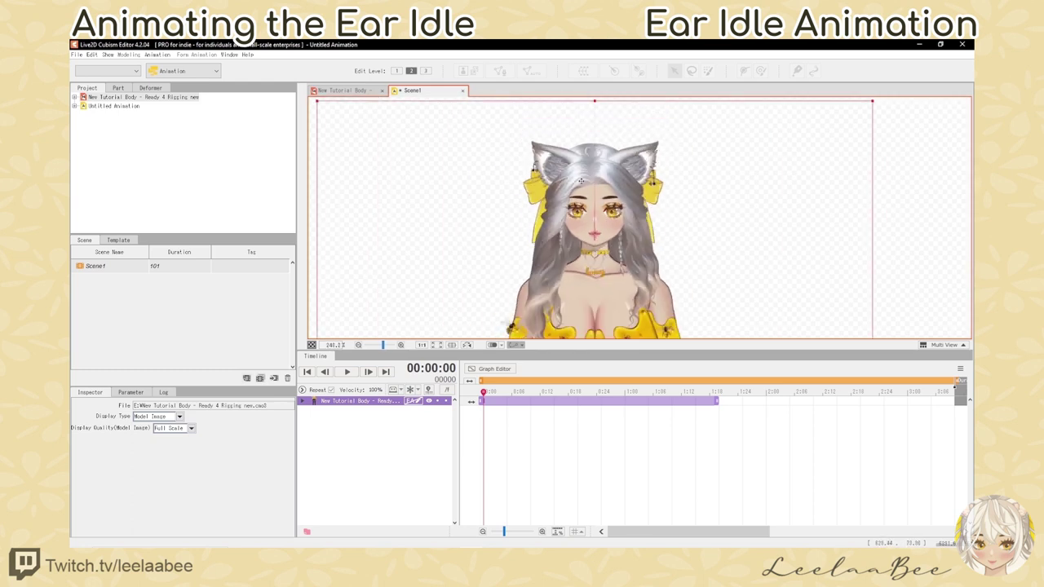
scroll(605, 214, "up", 2)
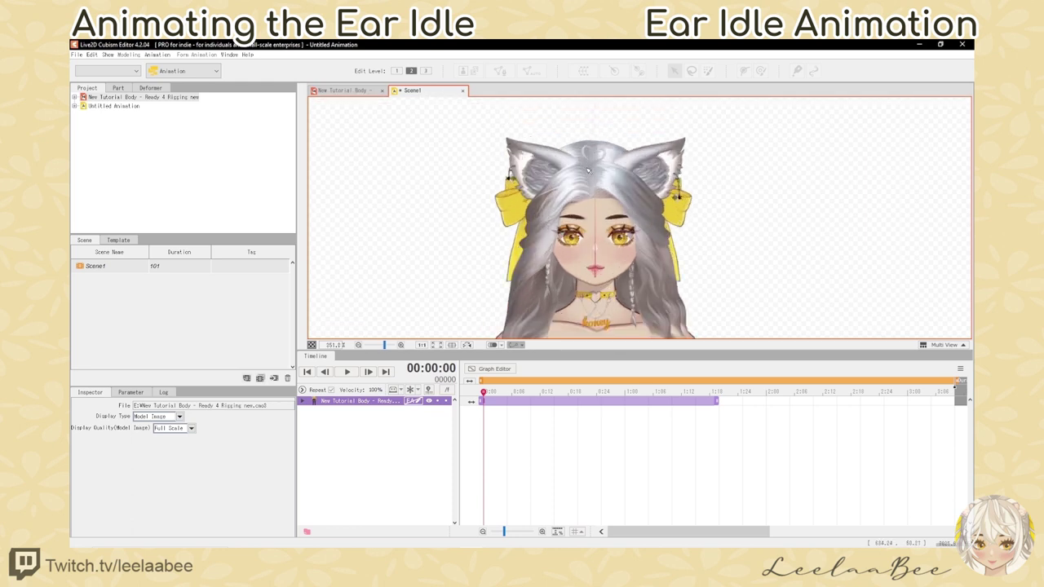
scroll(588, 120, "down", 1)
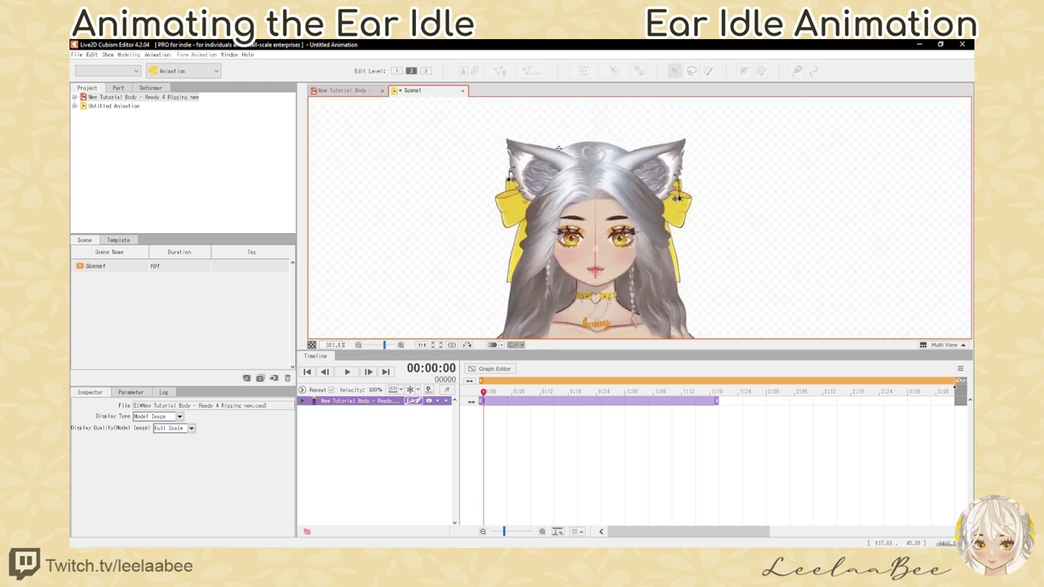
scroll(564, 152, "down", 2)
scroll(569, 165, "up", 1)
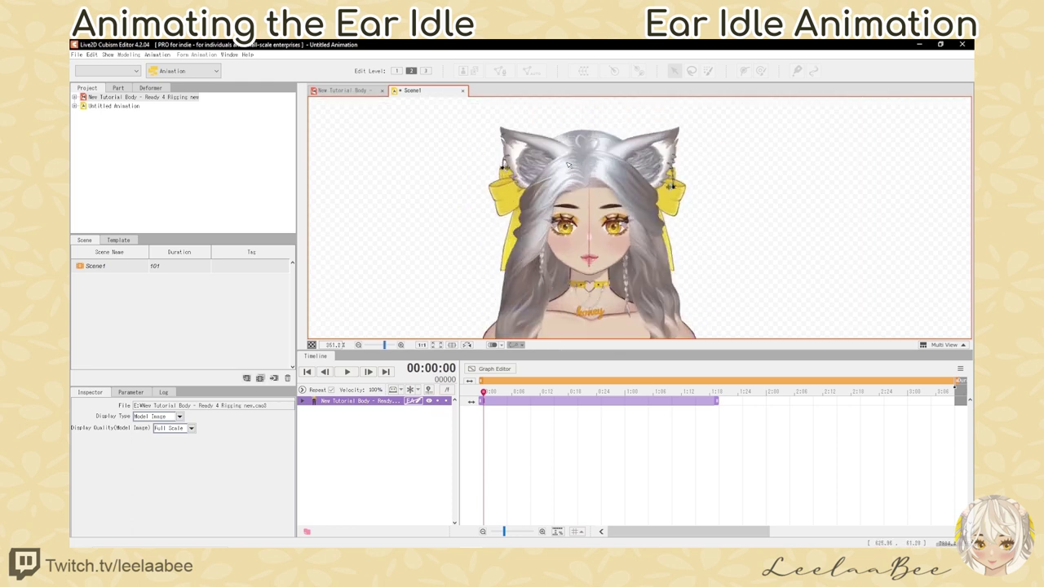
Step: Scrub past the end of the model's track, and extend the track to the end of the scene
left_click(531, 406)
left_click_drag(531, 400, 755, 400)
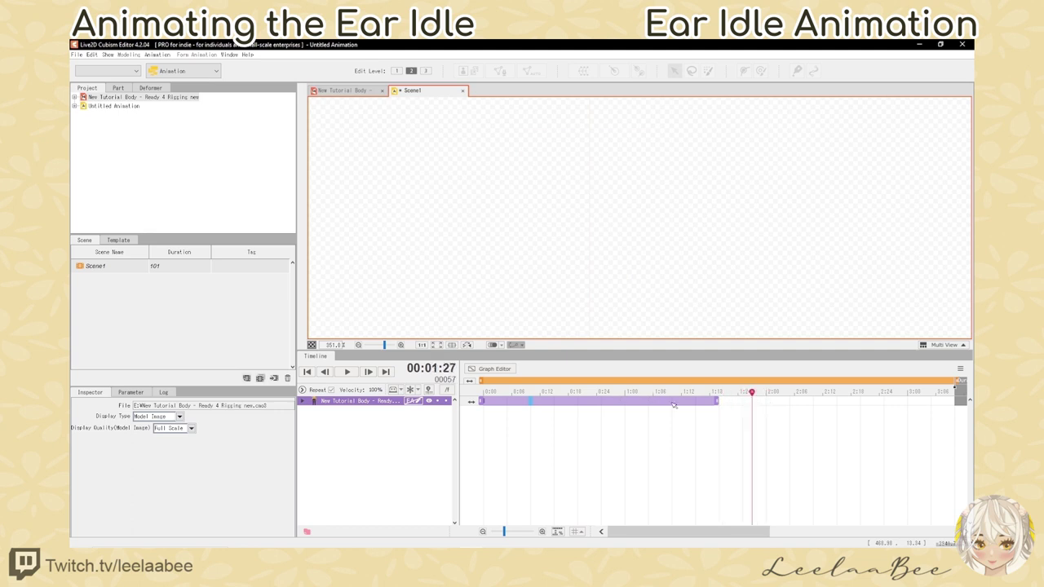
left_click_drag(677, 394, 648, 396)
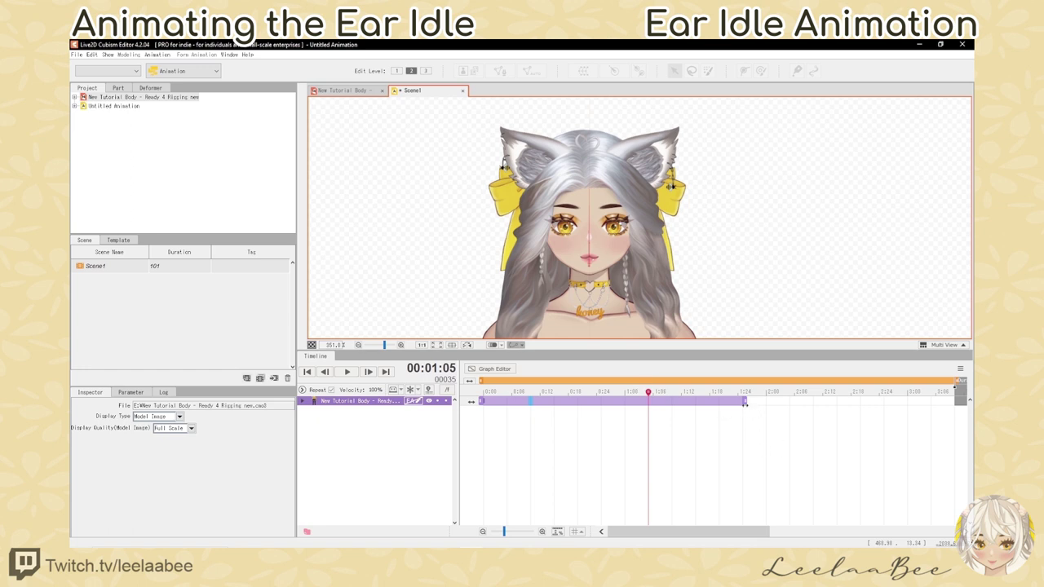
left_click_drag(745, 402, 956, 401)
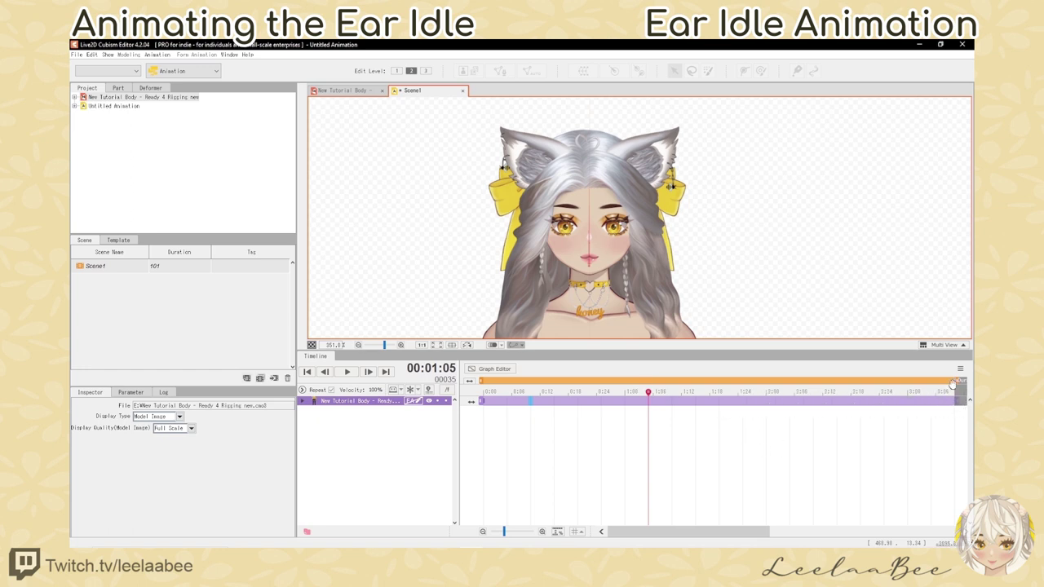
Step: Lengthen the scene to 182 frames and extend the work area and the model's track to the new end
left_click_drag(681, 531, 751, 531)
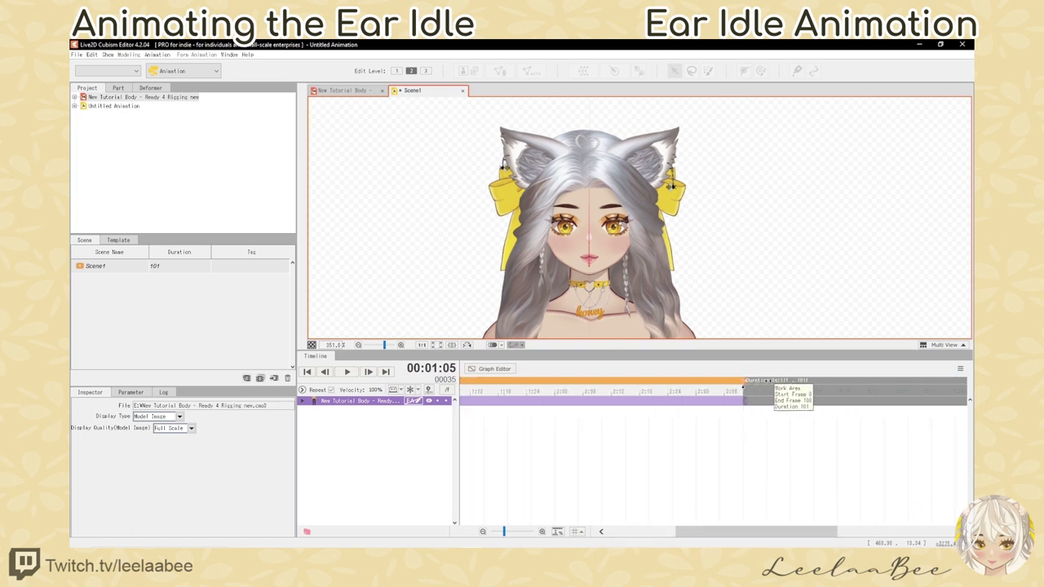
left_click_drag(745, 380, 915, 381)
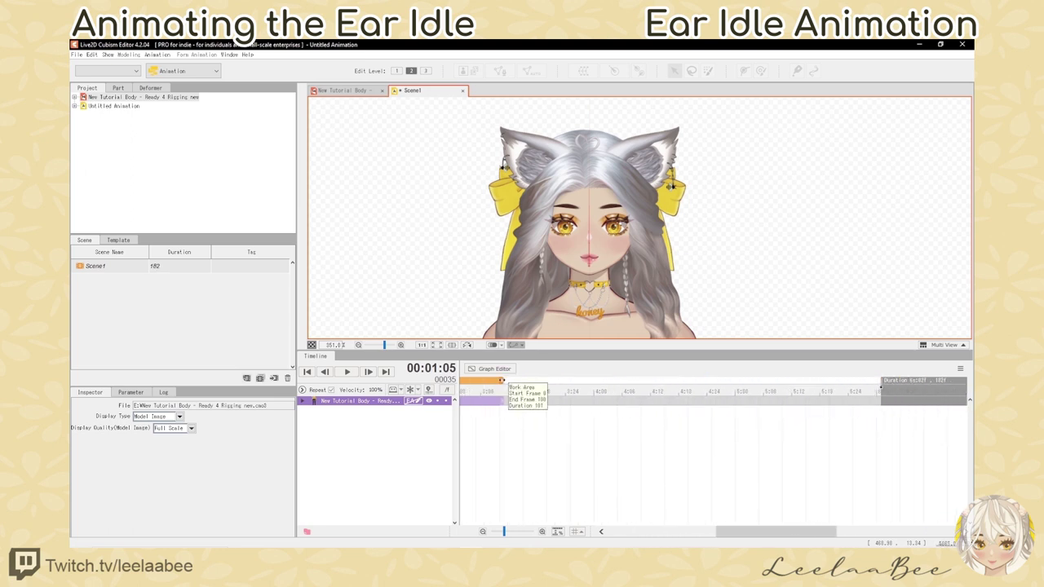
left_click_drag(502, 380, 881, 381)
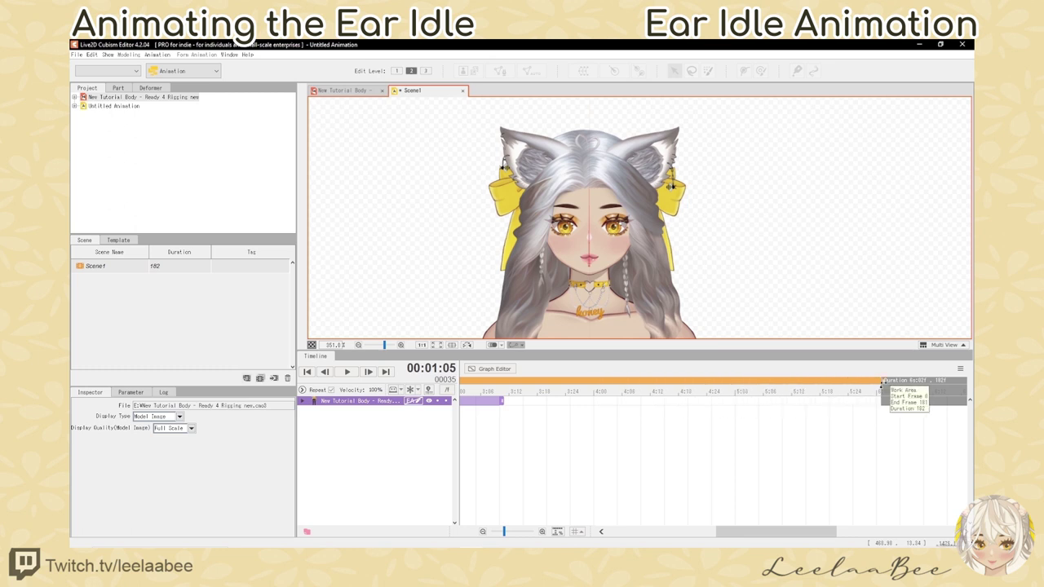
left_click_drag(502, 401, 848, 400)
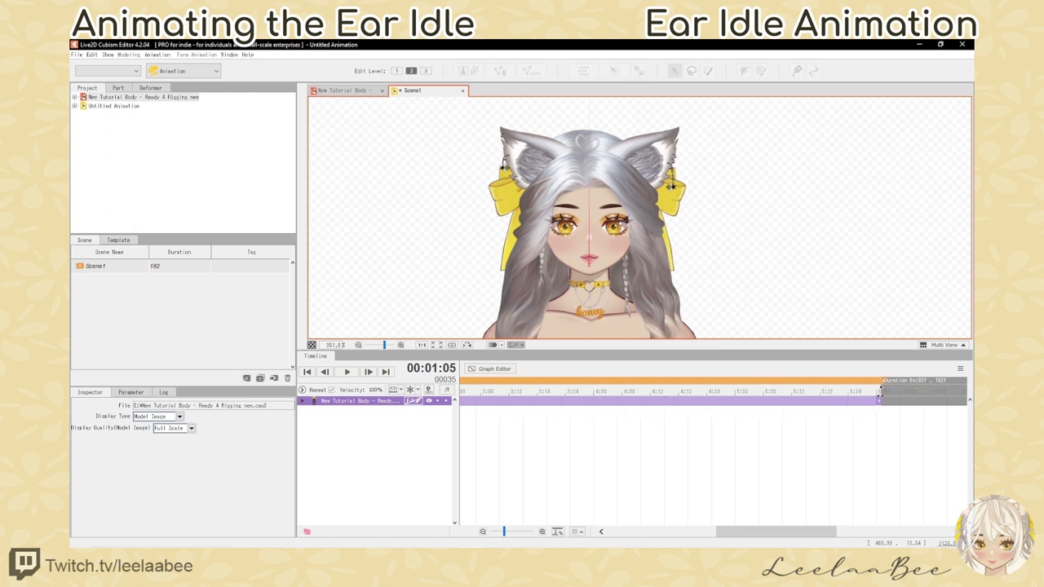
left_click_drag(718, 533, 609, 535)
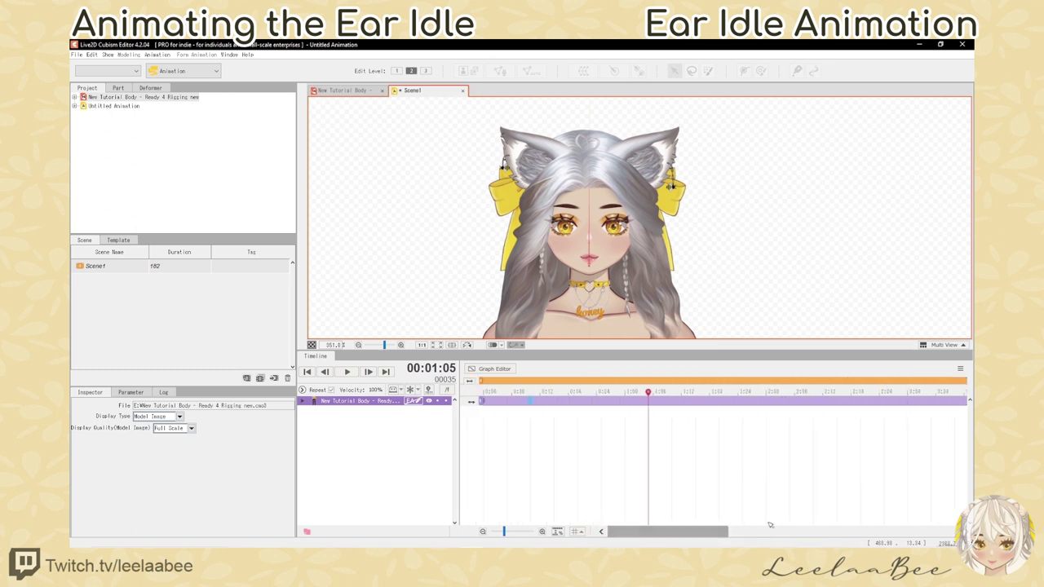
Step: Expand the model's Live2D Parameters to reach the Ear Idle group, and collapse the Ear Physics group
left_click(303, 402)
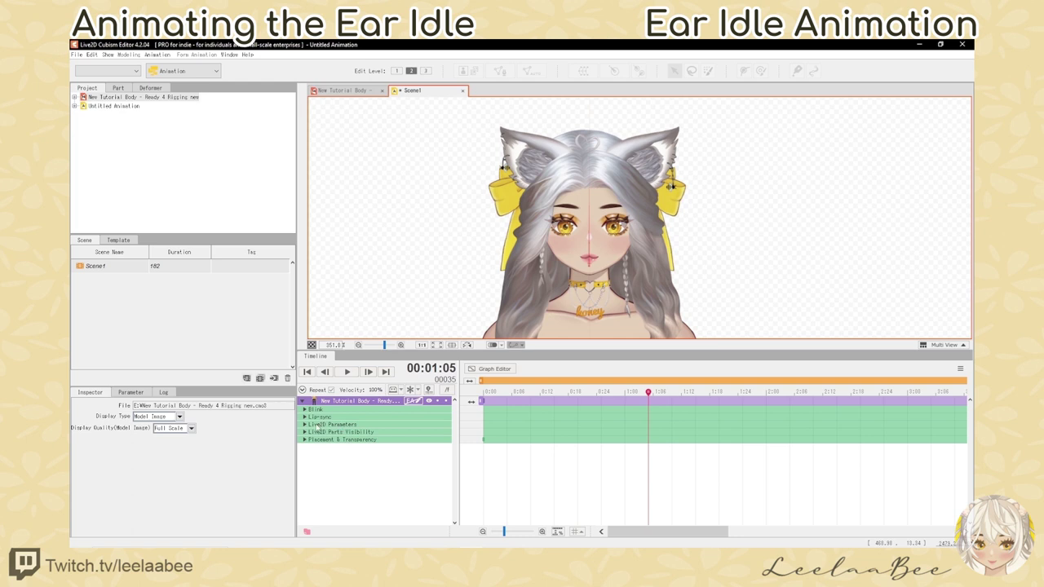
left_click(303, 426)
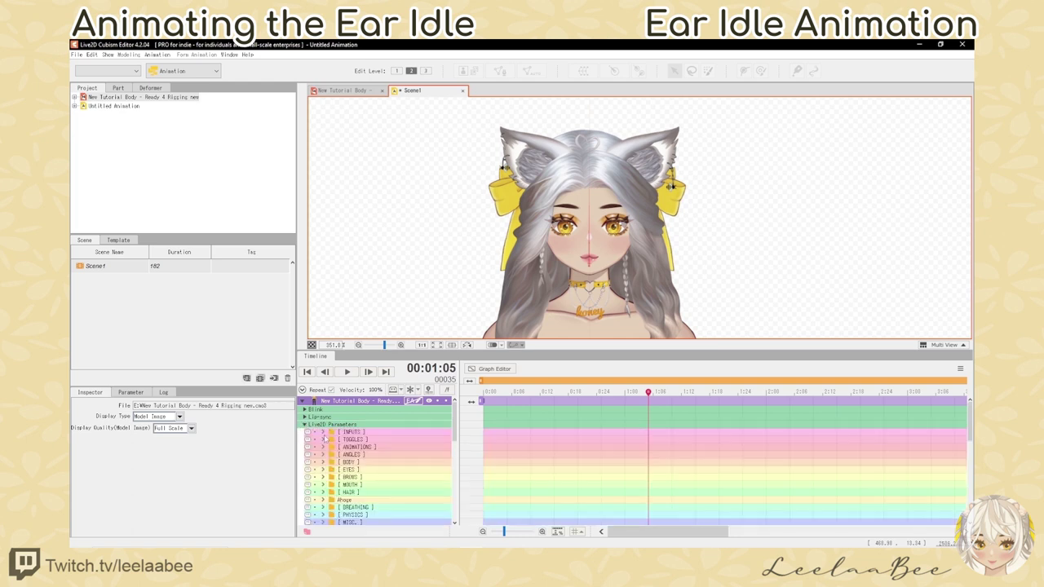
scroll(347, 447, "up", 2)
left_click_drag(454, 437, 454, 467)
scroll(456, 465, "down", 2)
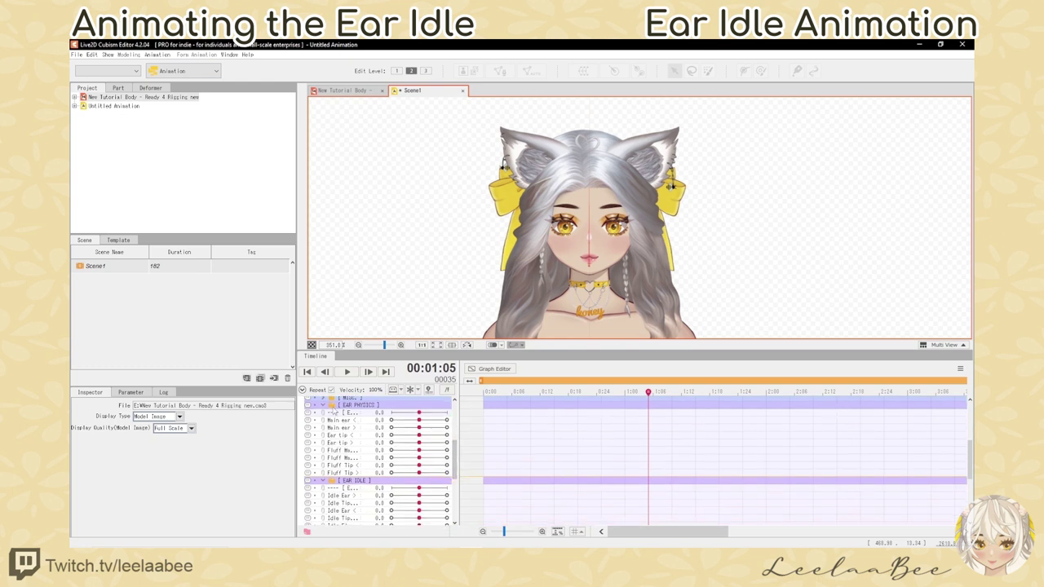
left_click(323, 406)
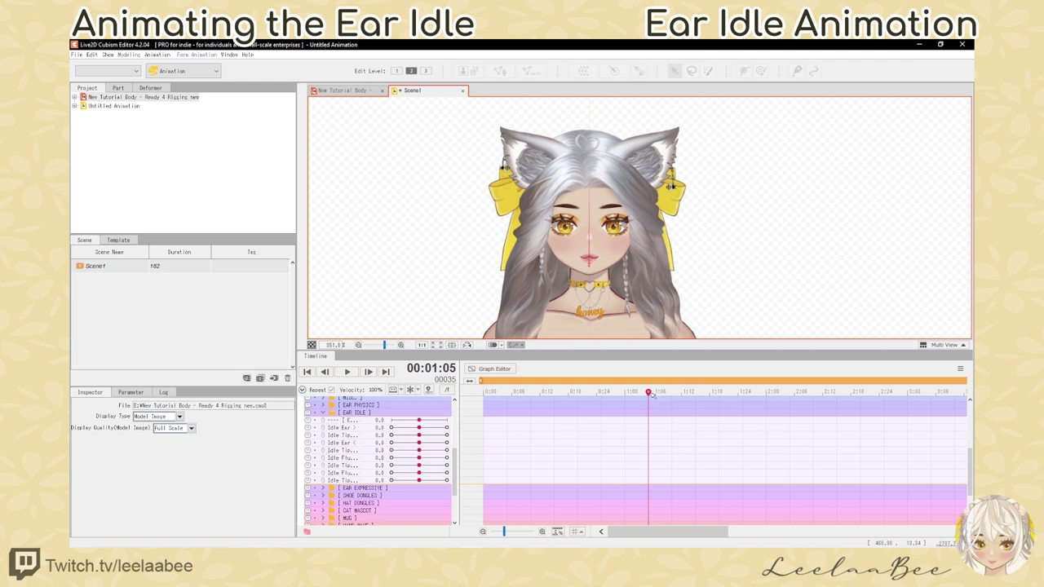
Step: Add keyframes with value 0 at frame 0 for all eight idle ear, tip and fluff parameters in the Ear Idle group
left_click_drag(652, 394, 482, 392)
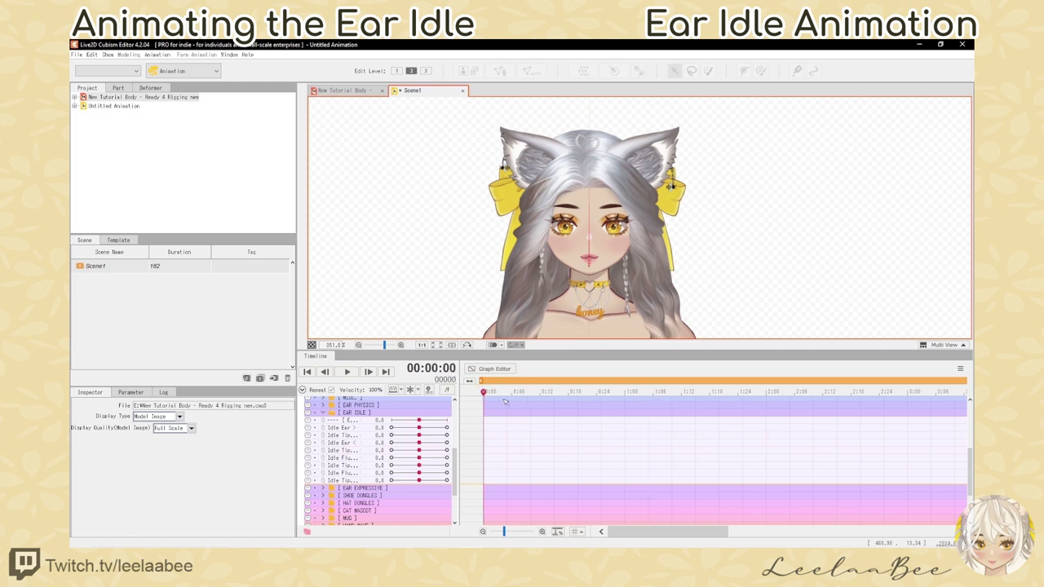
left_click(419, 428)
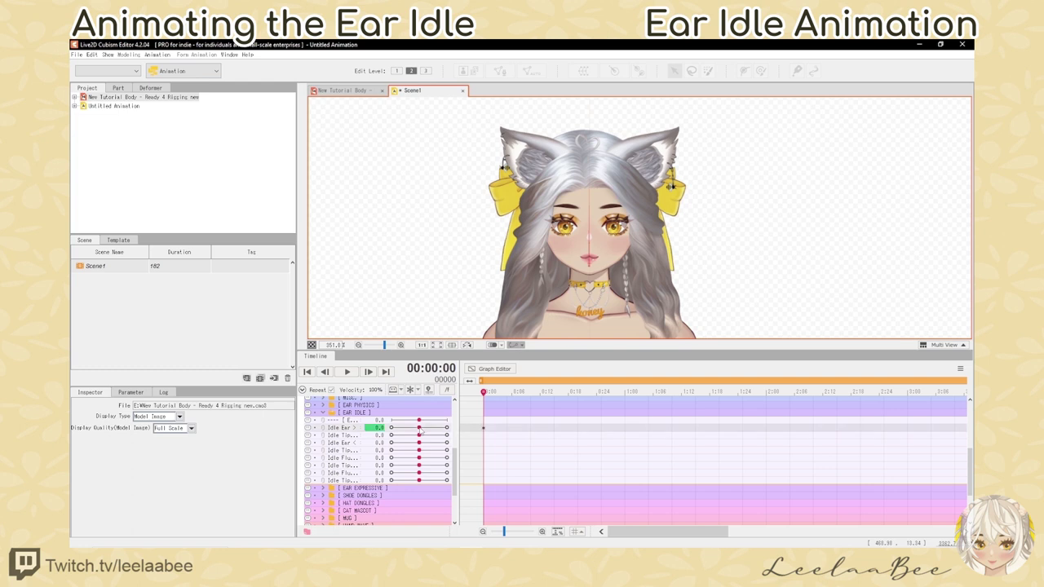
left_click(419, 436)
left_click(419, 443)
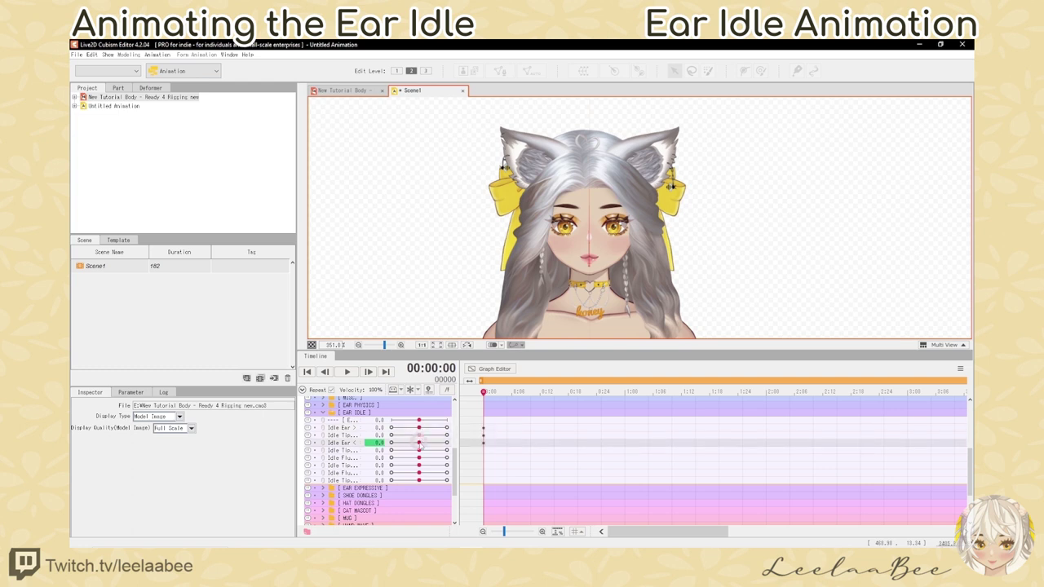
left_click(420, 451)
left_click(419, 457)
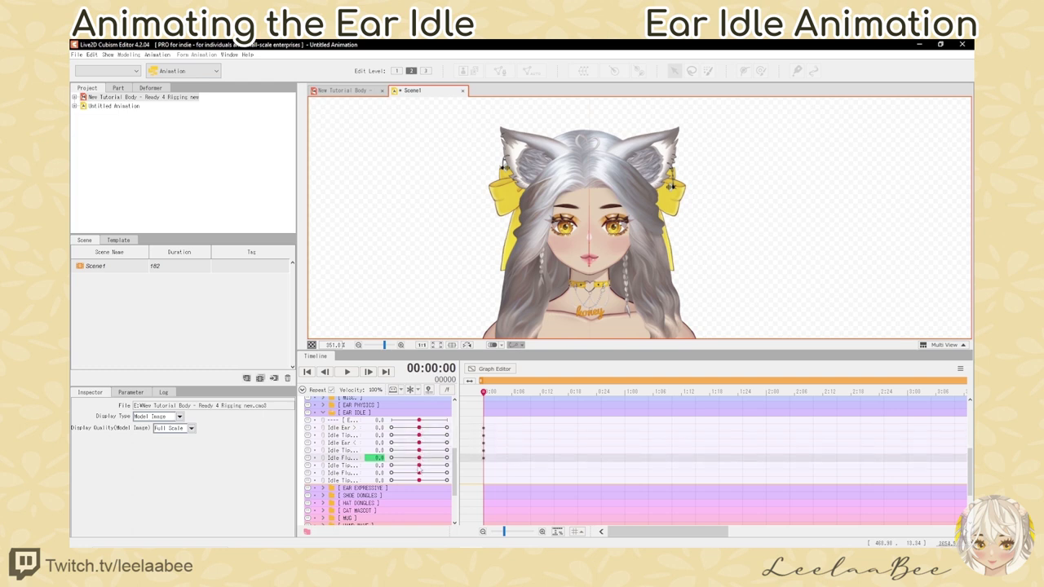
left_click(420, 465)
left_click(419, 473)
left_click(420, 480)
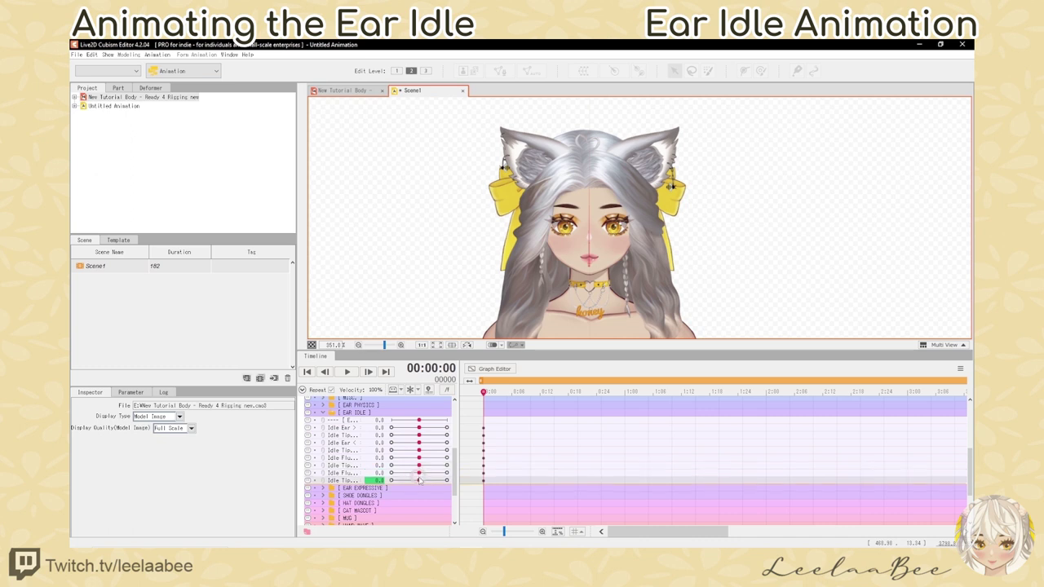
Step: Try adding and deleting keyframes at frame 5 for Idle Ear > and the idle tip parameter below it
left_click_drag(512, 393, 507, 392)
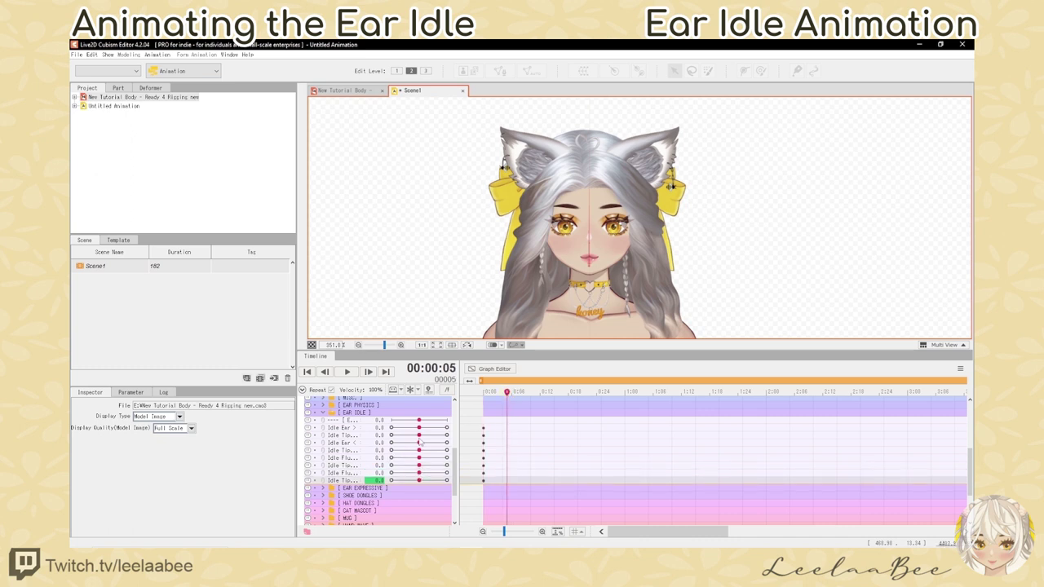
left_click(420, 428)
left_click(420, 435)
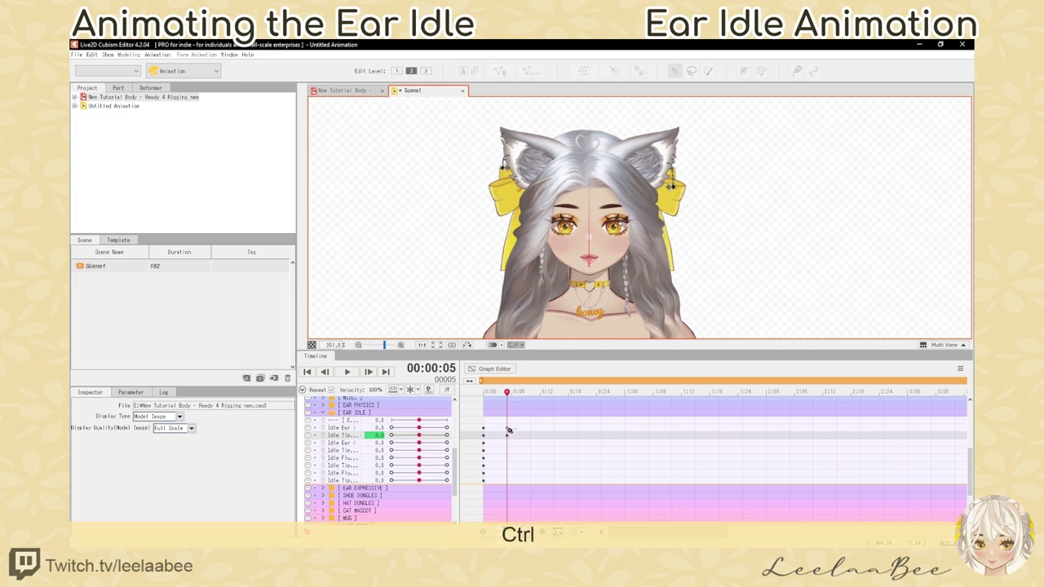
left_click(506, 428, "ctrl")
left_click(507, 435, "ctrl")
left_click_drag(509, 393, 527, 393)
key("ctrl")
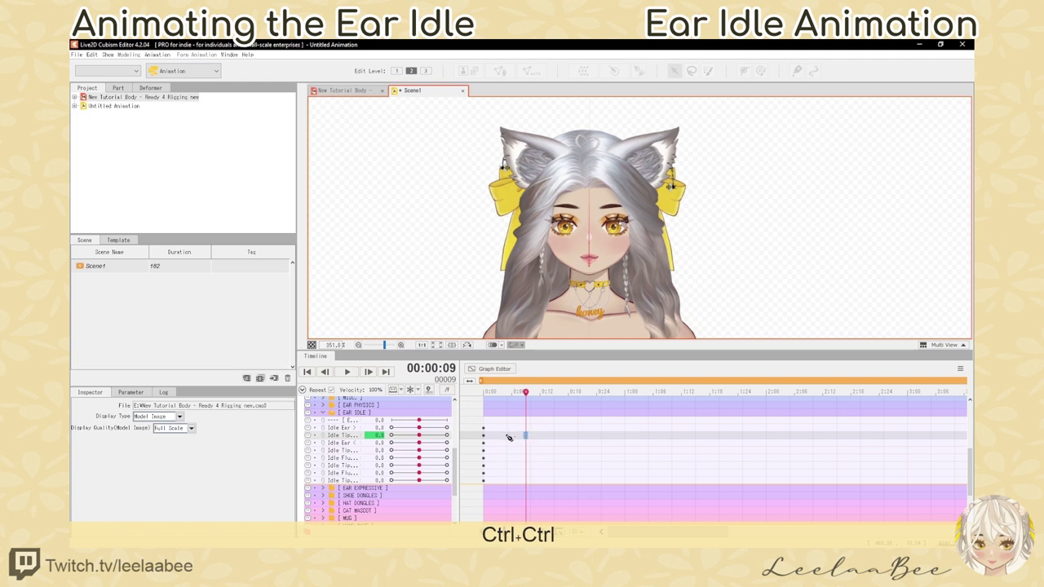
left_click(508, 436)
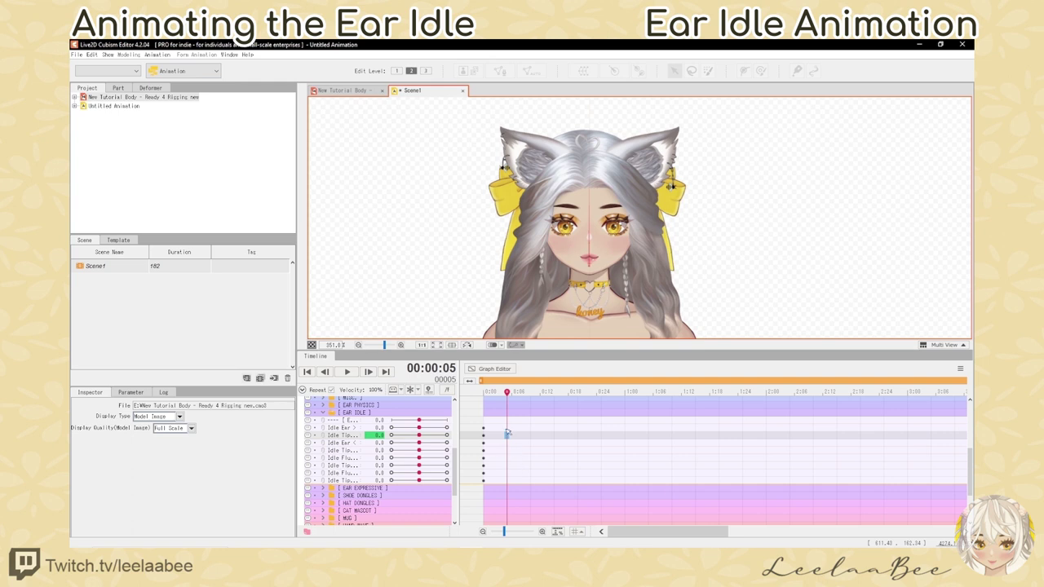
left_click(577, 442)
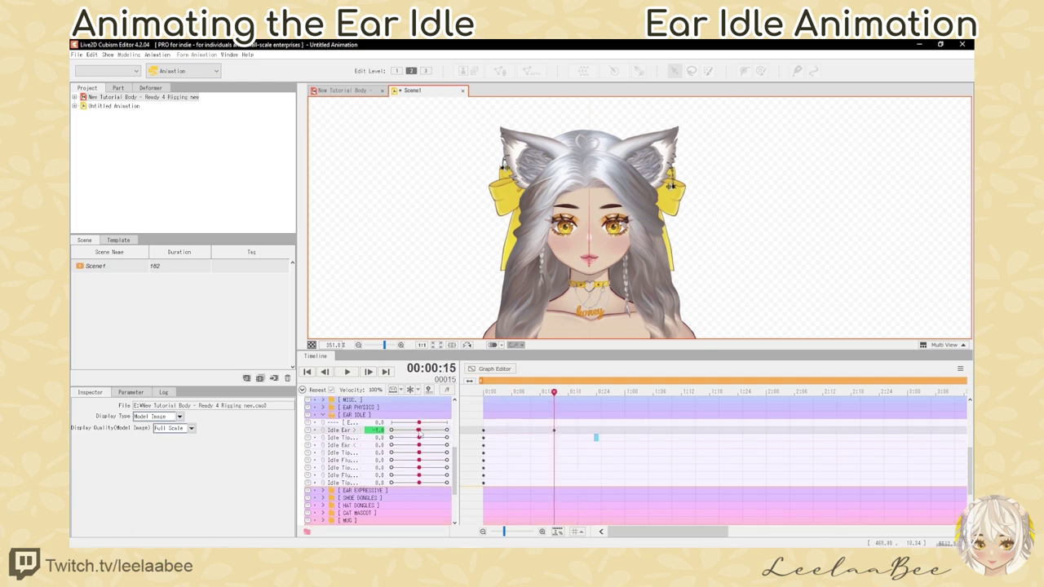
Step: Set Idle Ear > to -30 at frame 15 and key a negative value for the idle tip parameter below it at frame 17
left_click_drag(419, 430, 388, 434)
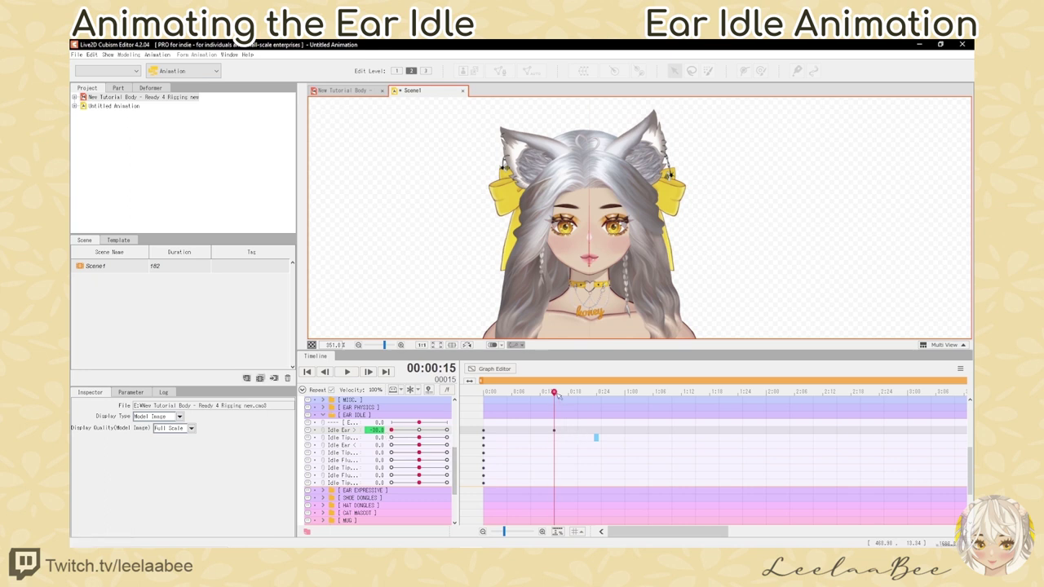
left_click_drag(559, 395, 564, 397)
left_click_drag(419, 438, 410, 439)
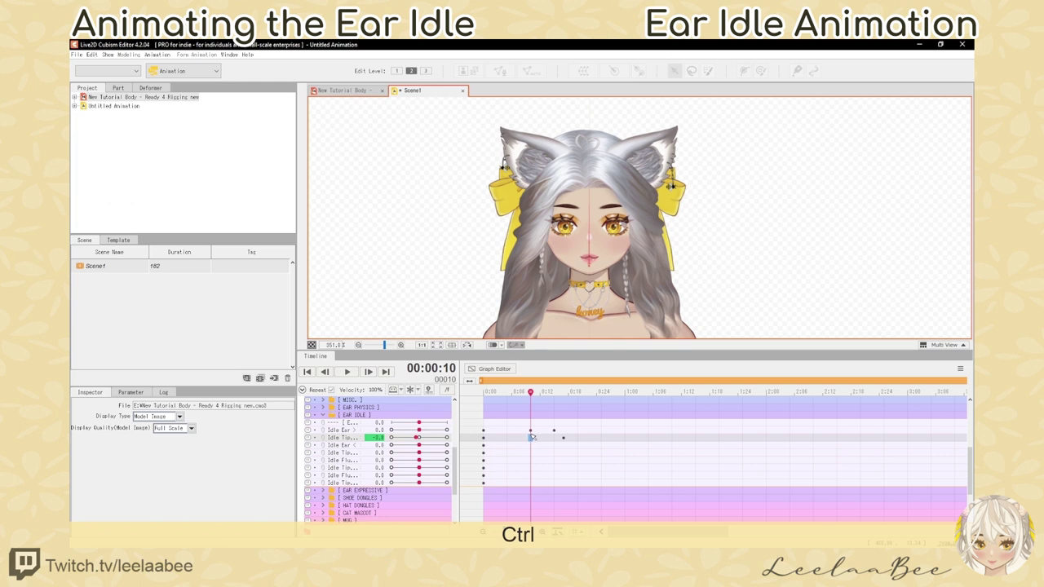
Step: Undo the idle tip change, try moving the zero keyframes of Idle Ear > and the tip below it from frame 10 to frame 7, and preview playback
key("ctrl+z")
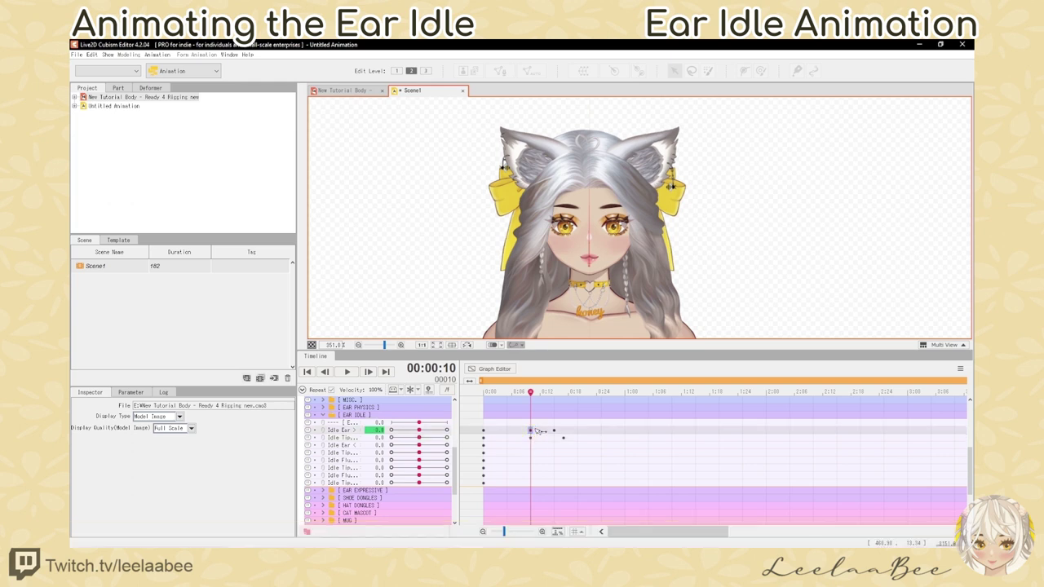
left_click(531, 438, "shift")
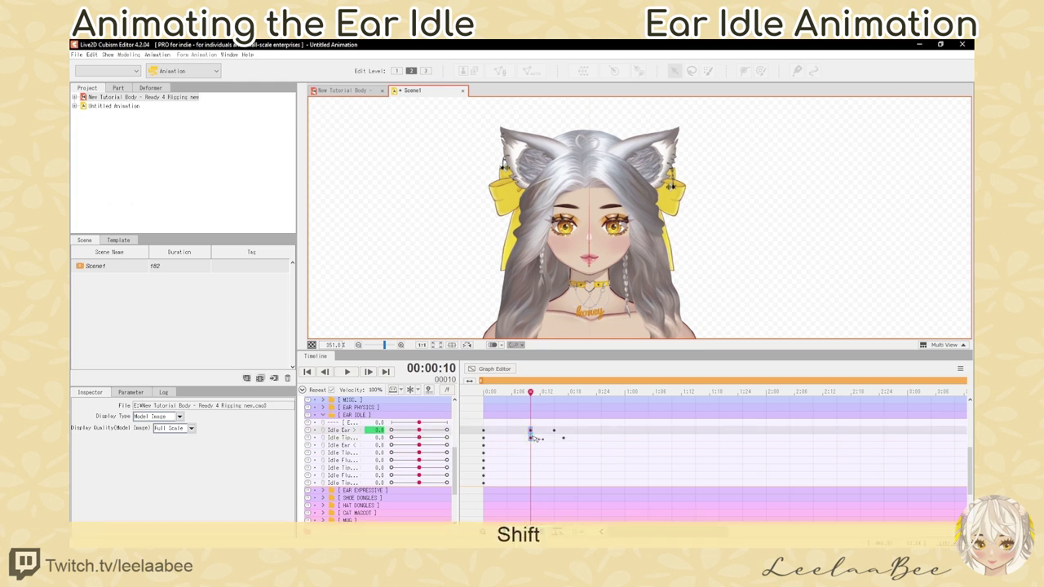
left_click_drag(522, 438, 516, 438)
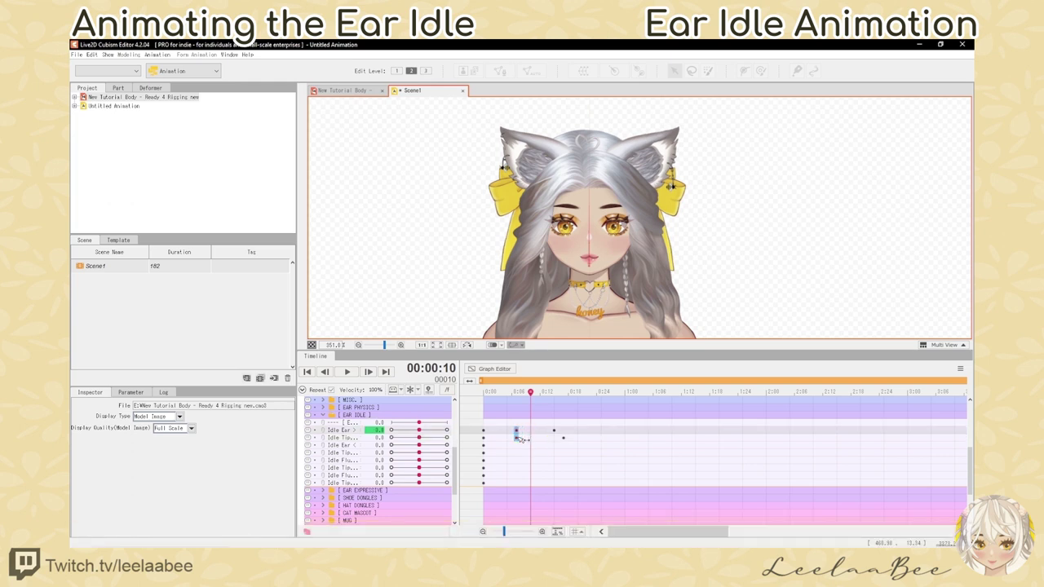
left_click_drag(532, 393, 506, 394)
left_click(347, 373)
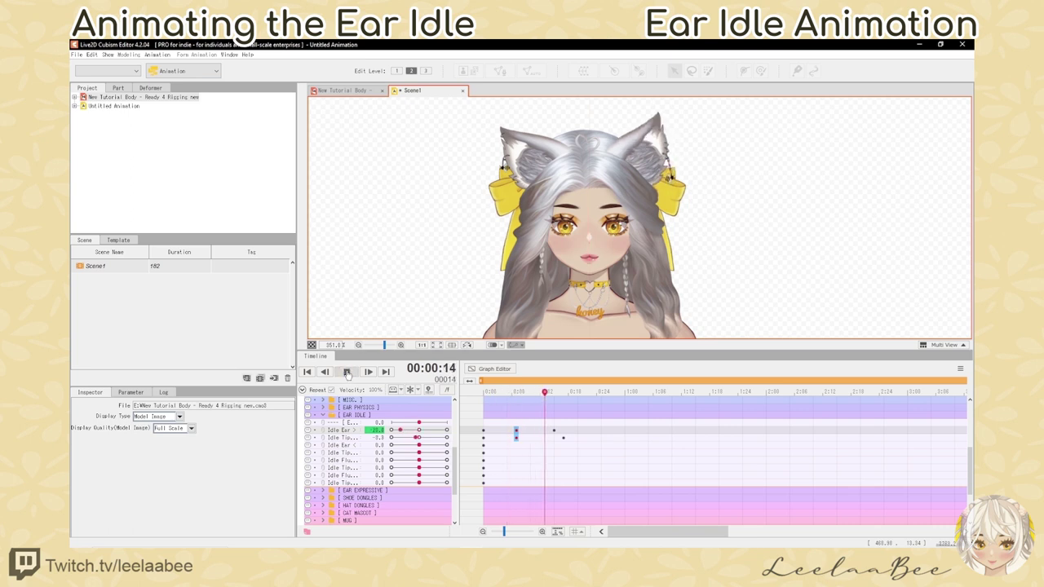
left_click(347, 373)
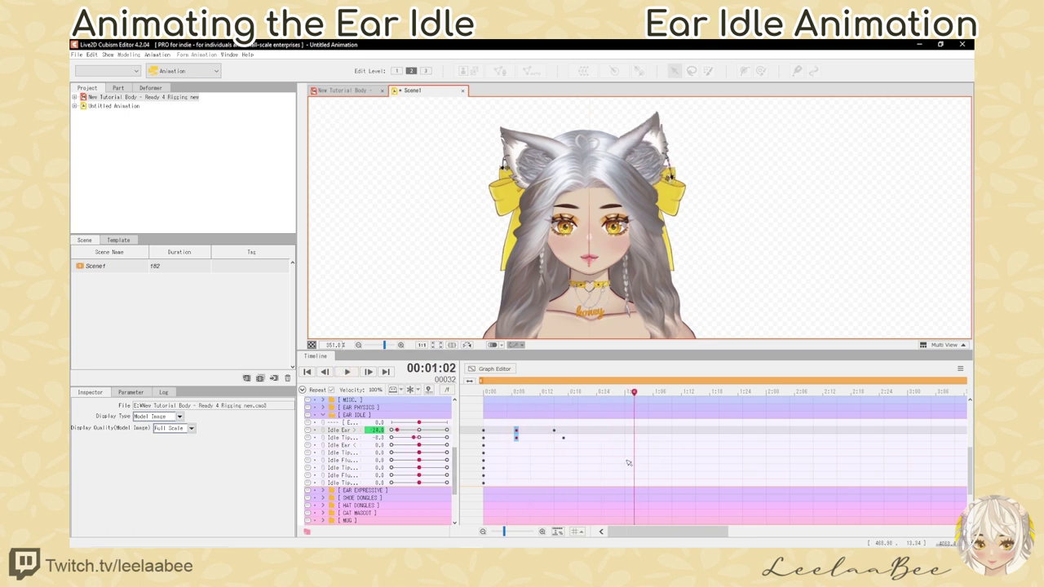
Step: Key the first idle fluff parameter at -30 on frame 19 and the idle tip parameter below it at -30 on frame 21
left_click_drag(534, 394, 573, 405)
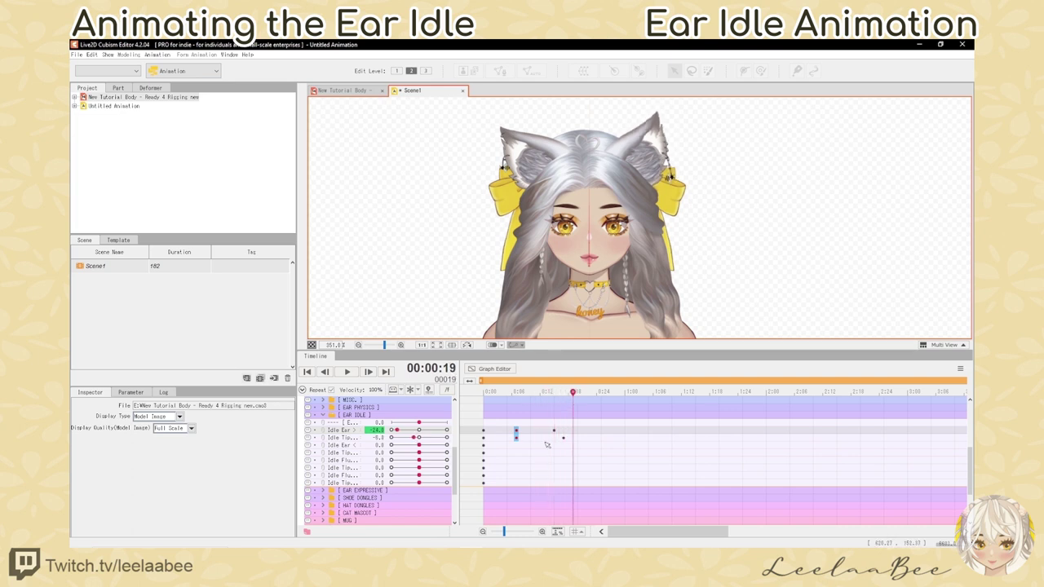
left_click(574, 446)
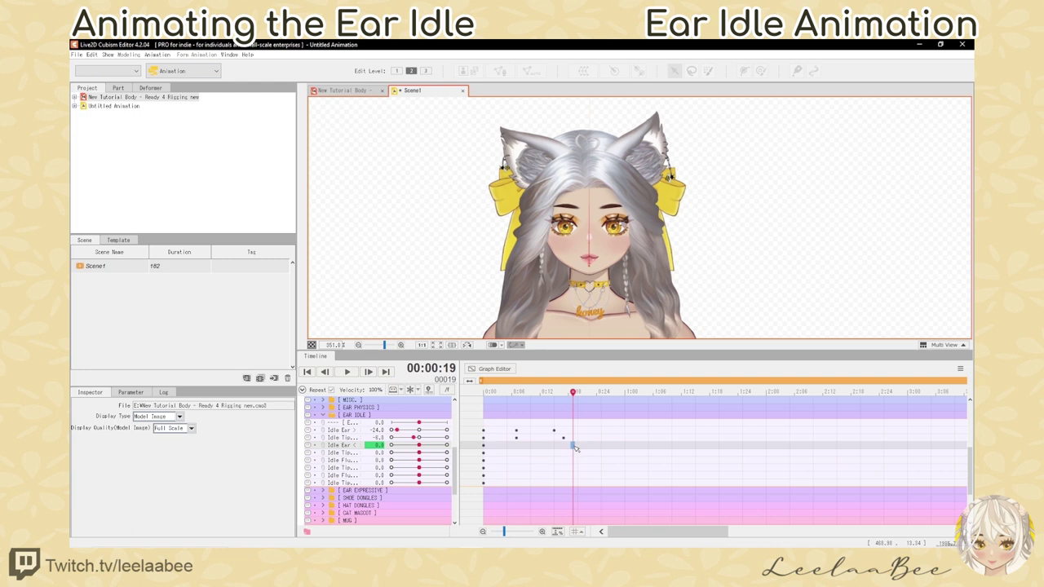
left_click(349, 460)
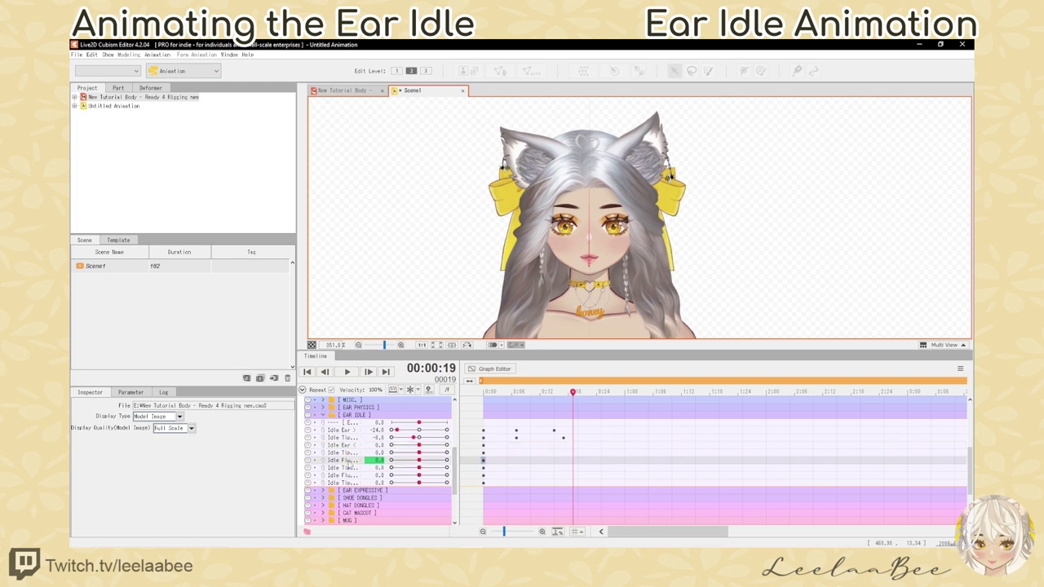
left_click_drag(419, 460, 391, 461)
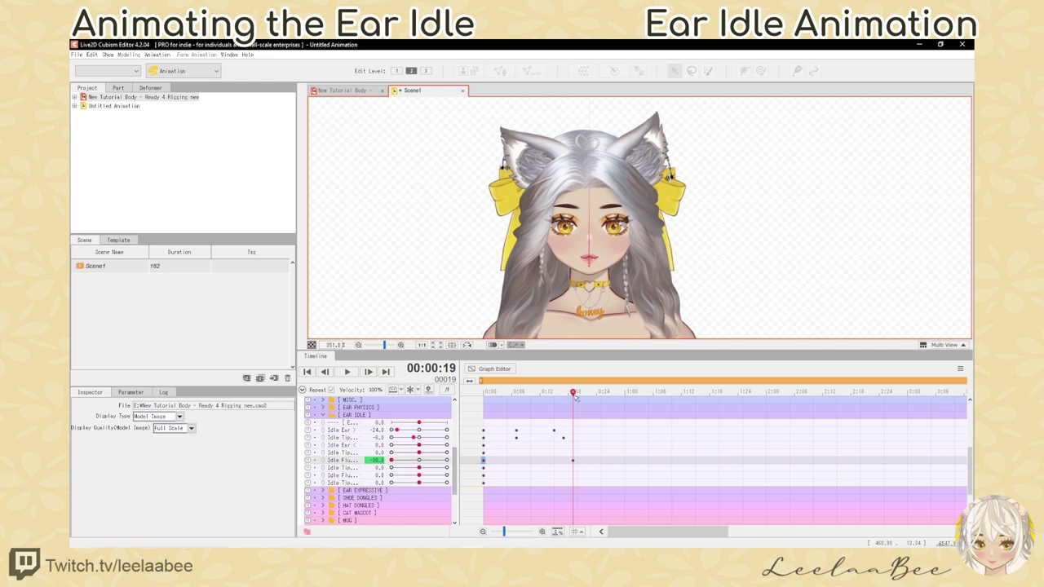
left_click_drag(576, 394, 582, 397)
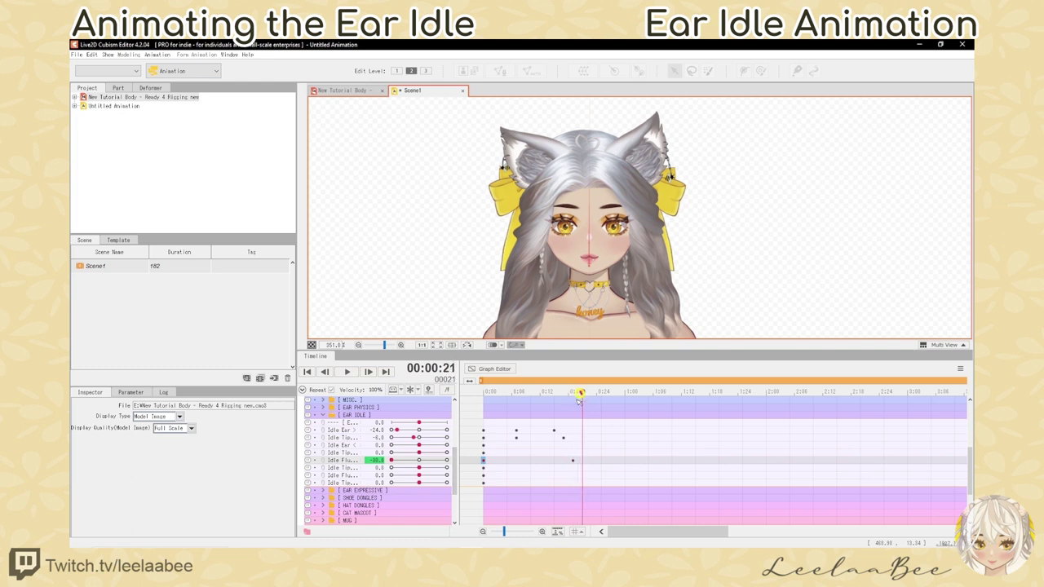
left_click_drag(419, 467, 405, 468)
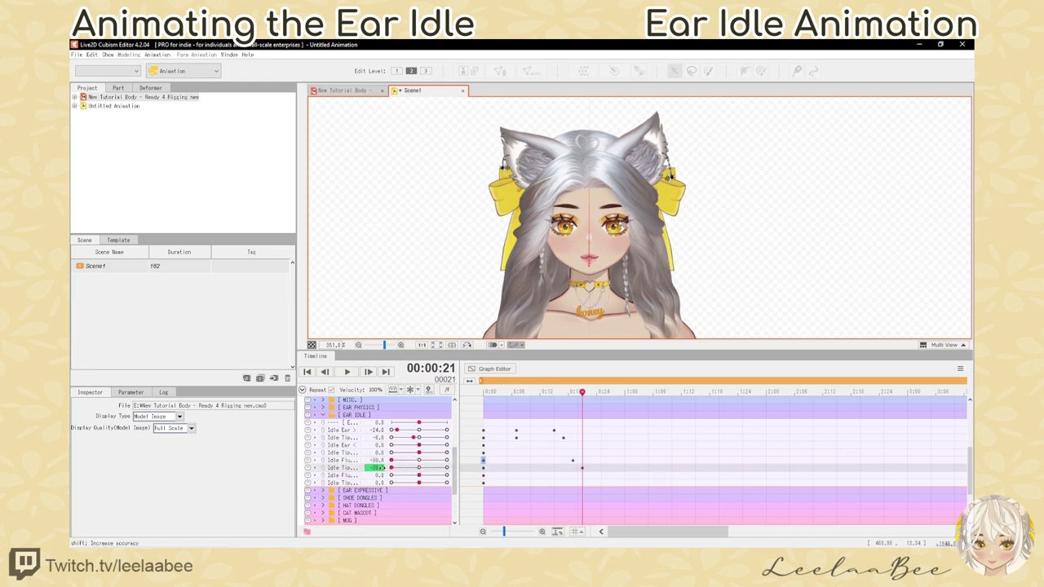
Step: Shift the first fluff and fluff tip keyframes to frames 17 and 19, delete the frame 7 keyframes, and preview playback
left_click(346, 372)
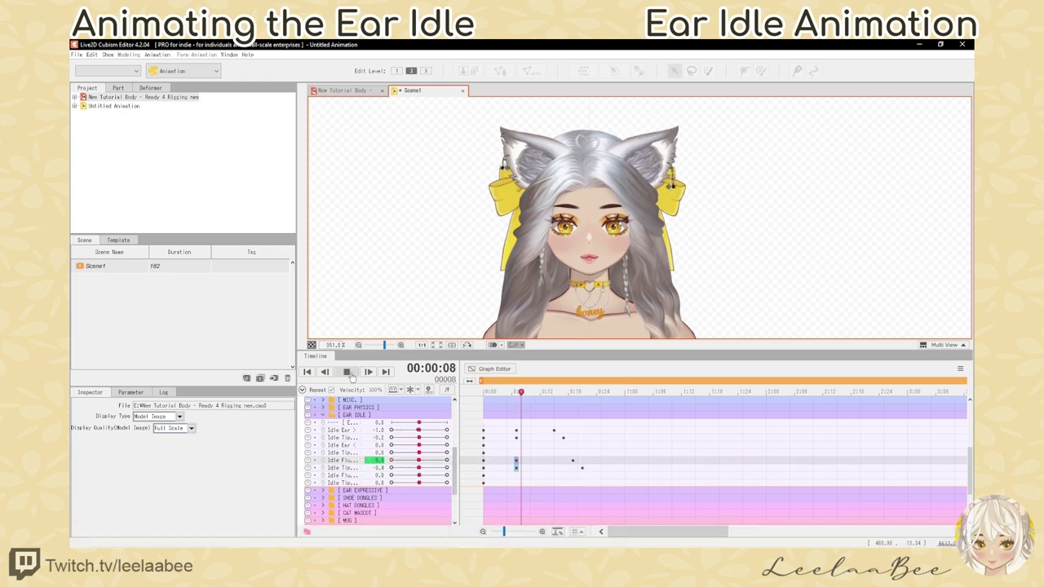
left_click(347, 372)
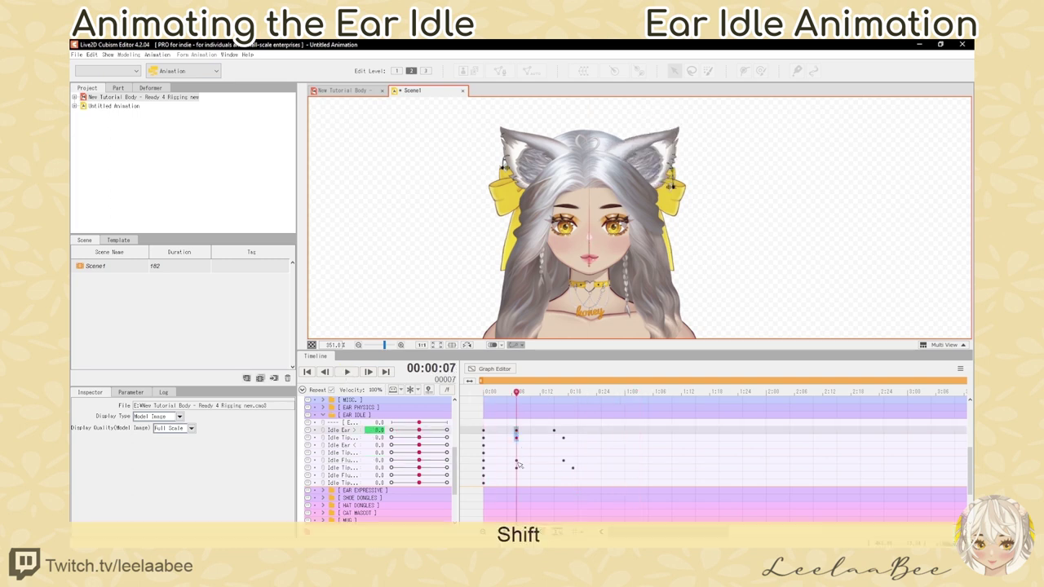
key("Delete")
left_click(498, 460, "ctrl")
left_click(497, 468, "ctrl")
left_click(347, 372)
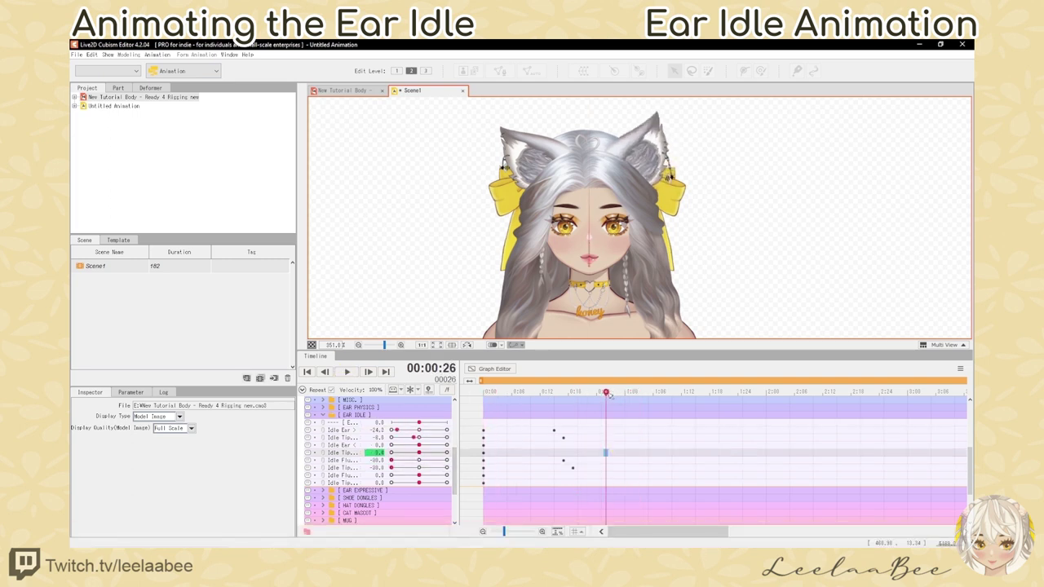
Step: Add hold keyframes at frame 25 for Idle Ear > and the idle tip parameter below it, keeping their current values
left_click(602, 430)
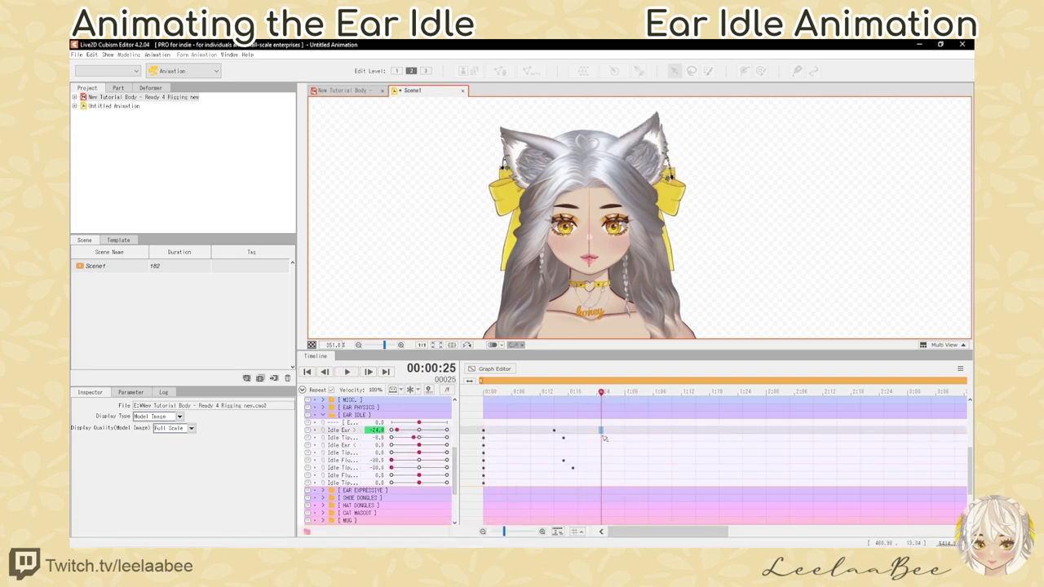
mouse_move(601, 393)
left_mouse_down()
mouse_move(564, 398)
mouse_move(600, 403)
left_mouse_up()
left_click(397, 431)
left_click(414, 438)
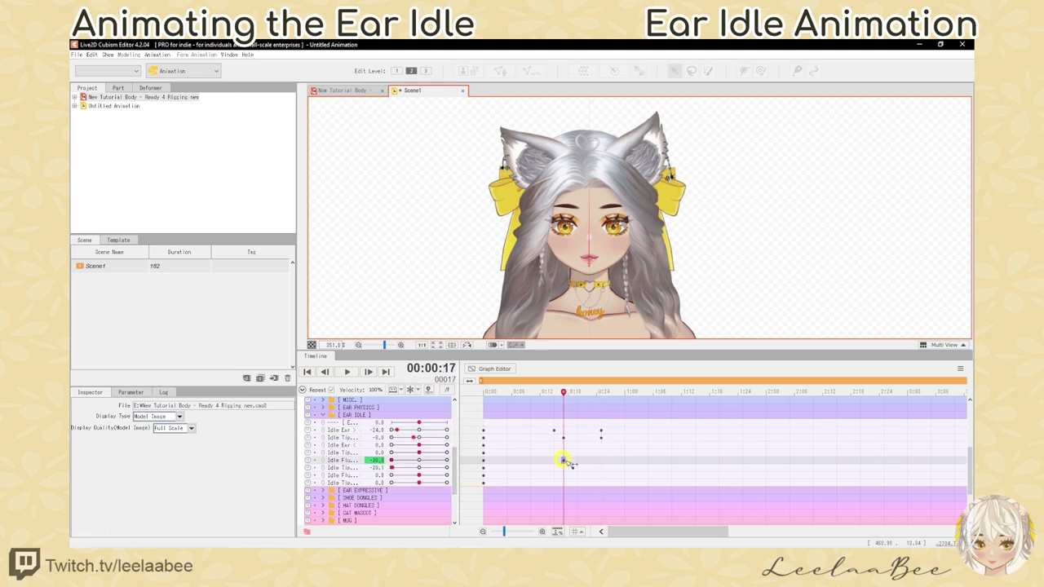
Step: Copy the first fluff parameter's frame 17 keyframe and its tip's frame 19 keyframe and paste them starting at frame 25
left_click_drag(561, 458, 574, 471)
key("ctrl+shift+c")
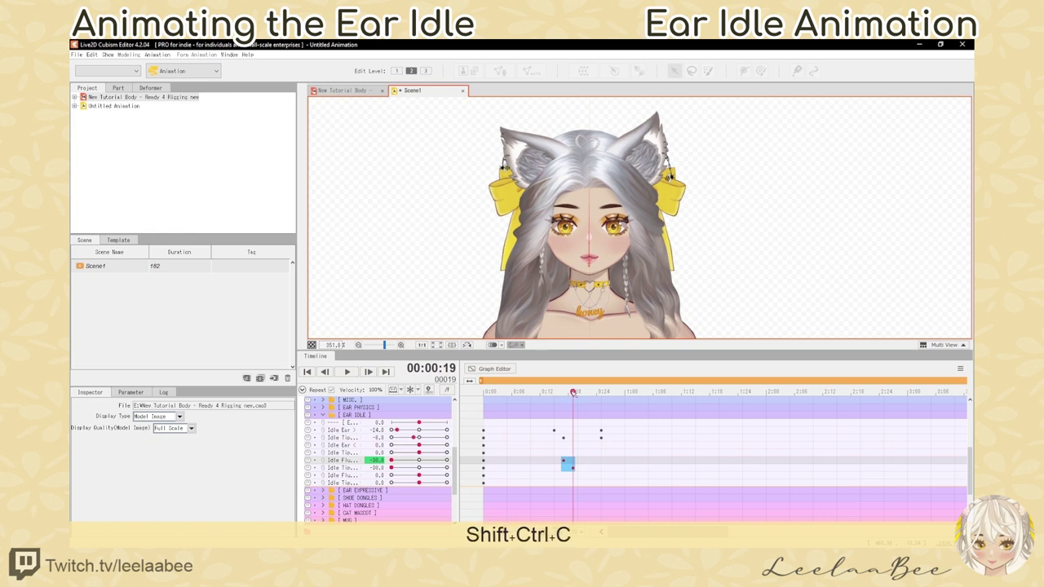
key("Right")
key("Right")
key("Right")
key("Right")
key("Right")
key("Right")
key("ctrl+v")
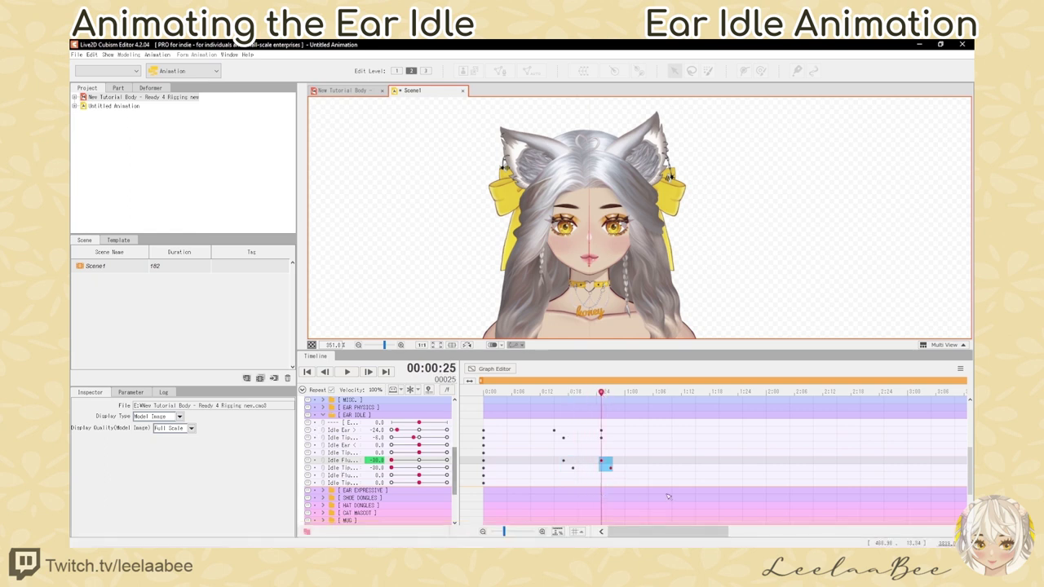
Step: Key Idle Ear > at about 29 on frame 35, about -16 on frame 42, and 0 on frame 47
left_click_drag(634, 408, 648, 409)
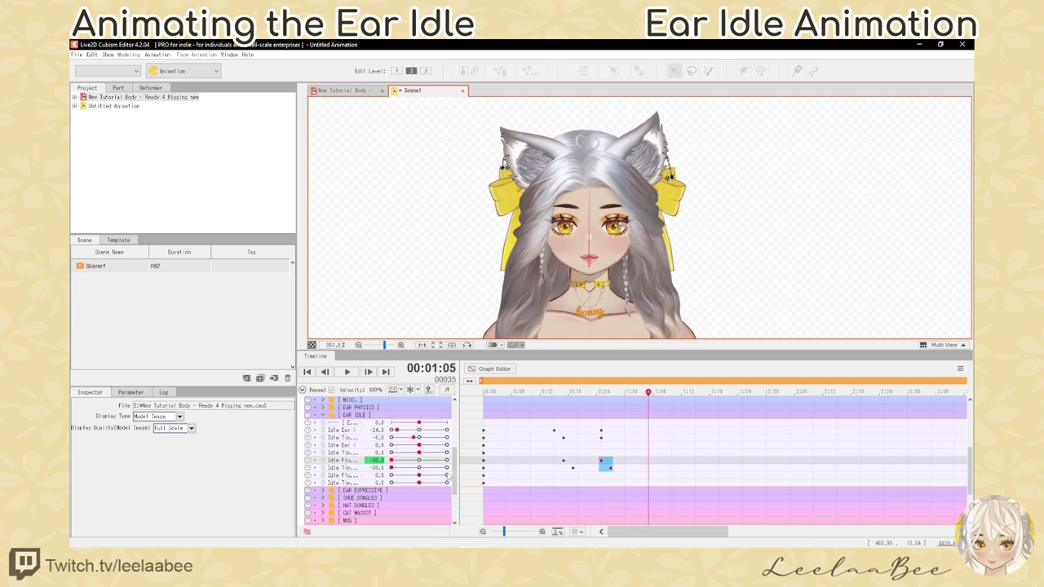
left_click(353, 431)
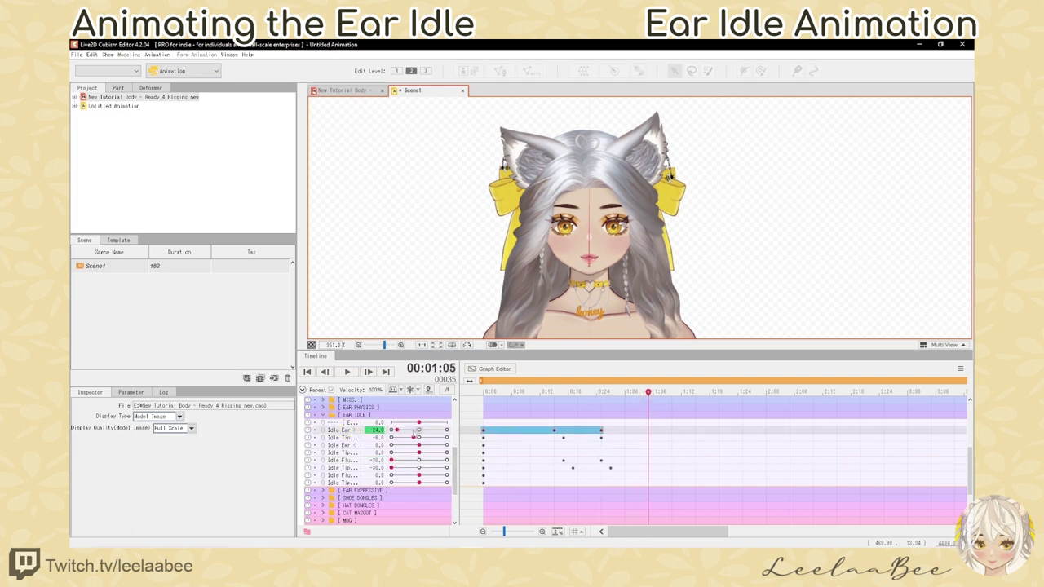
left_click_drag(414, 431, 432, 431)
left_click_drag(432, 430, 447, 431)
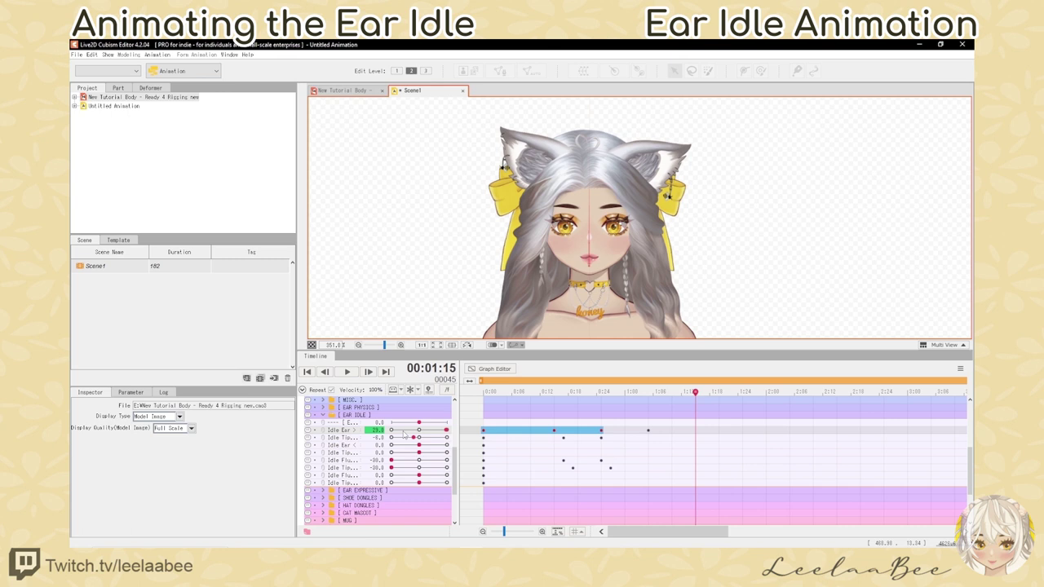
left_click(403, 431)
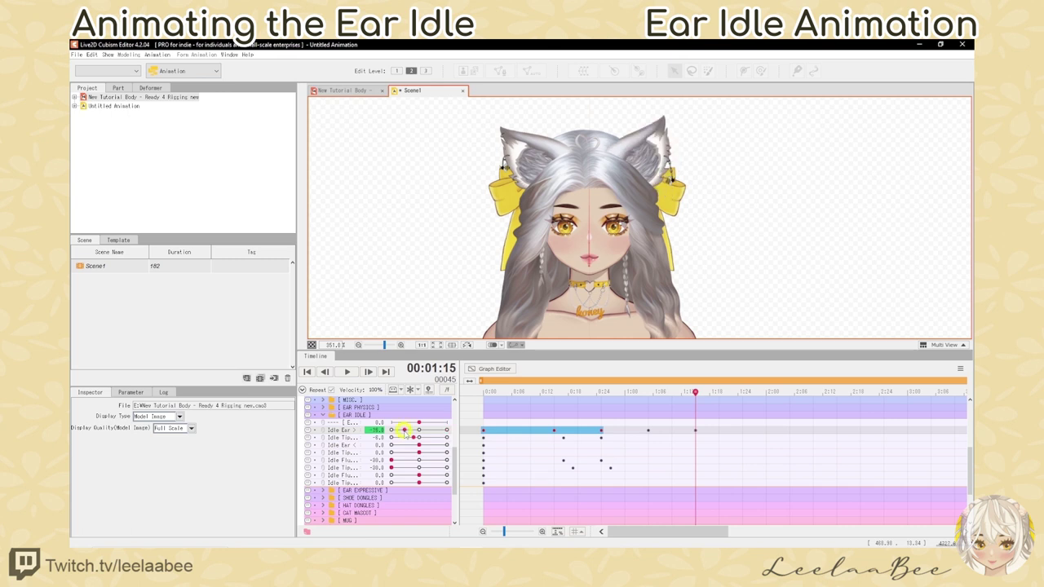
left_click_drag(695, 431, 681, 431)
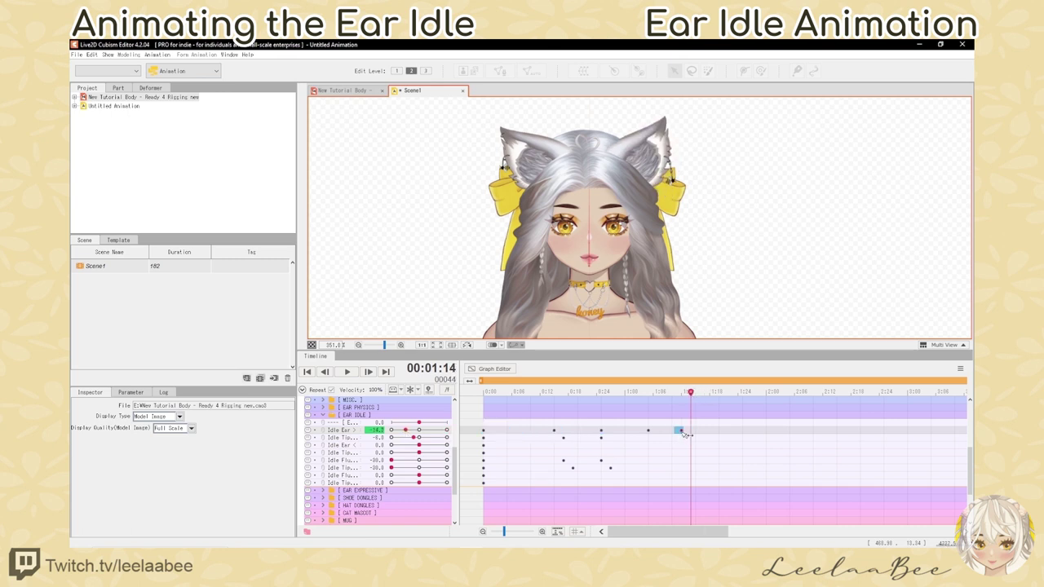
left_click_drag(691, 395, 706, 397)
left_click(419, 430)
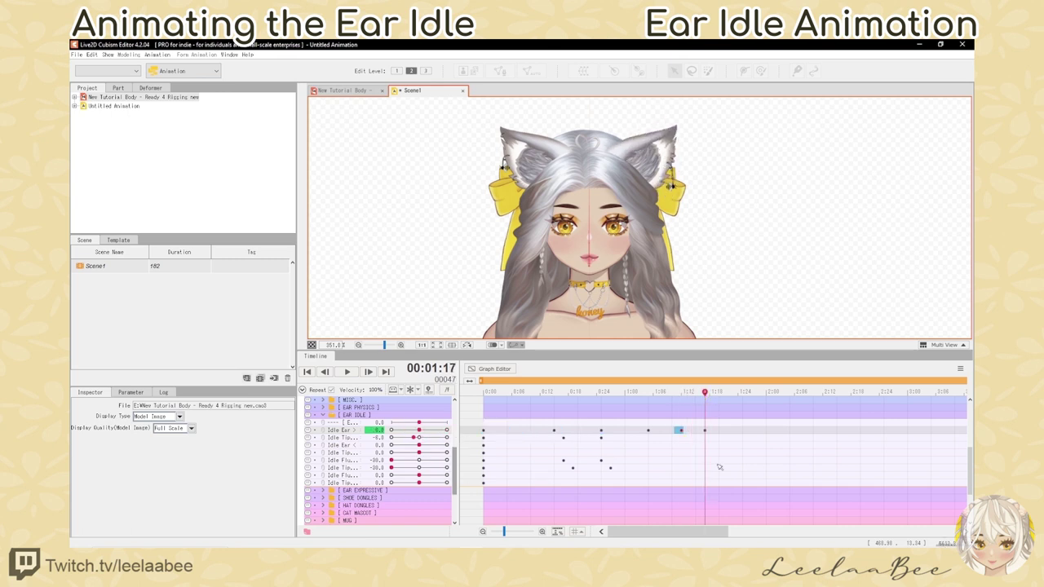
Step: Play back the animation and move the ear, tip and fluff hold keyframes from frames 25–27 to frame 23
left_click(347, 372)
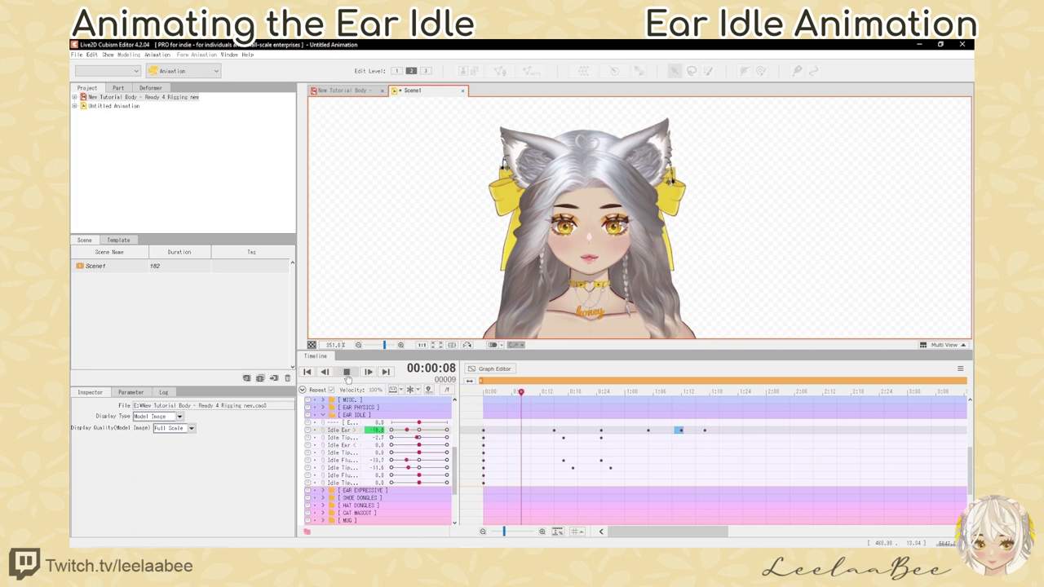
left_click(718, 461)
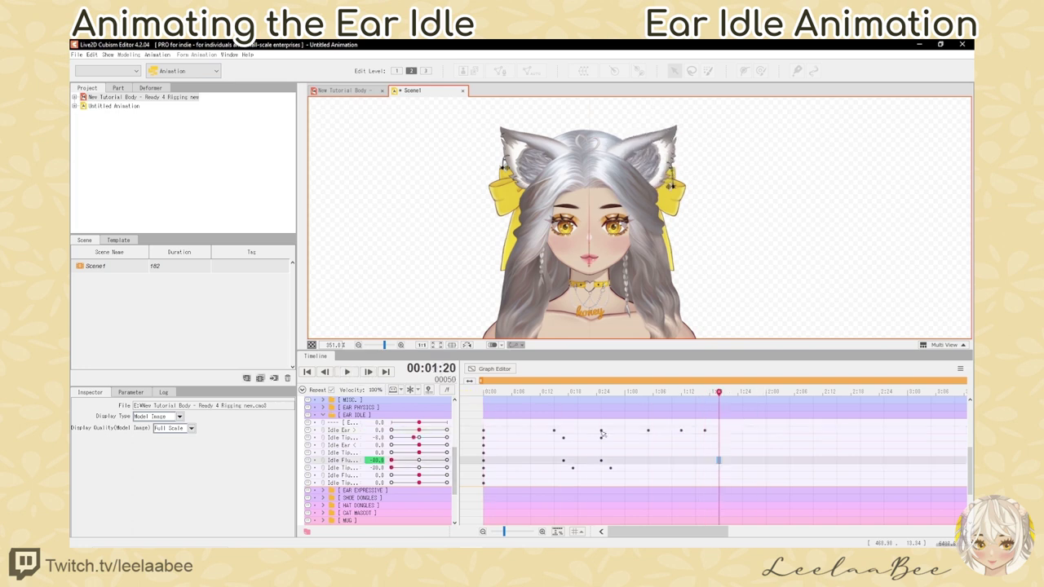
left_click(610, 468, "shift")
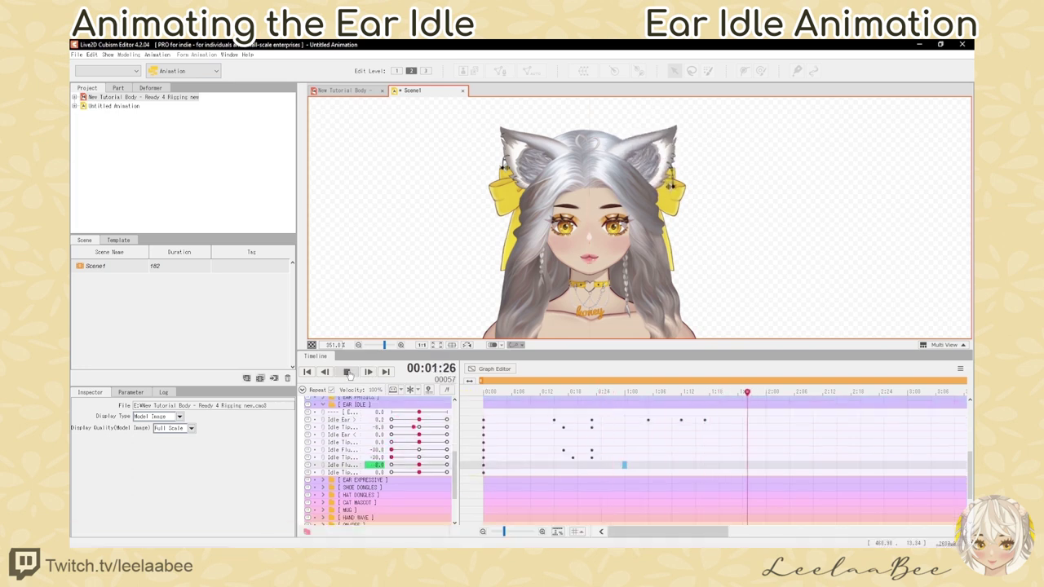
left_click(347, 372)
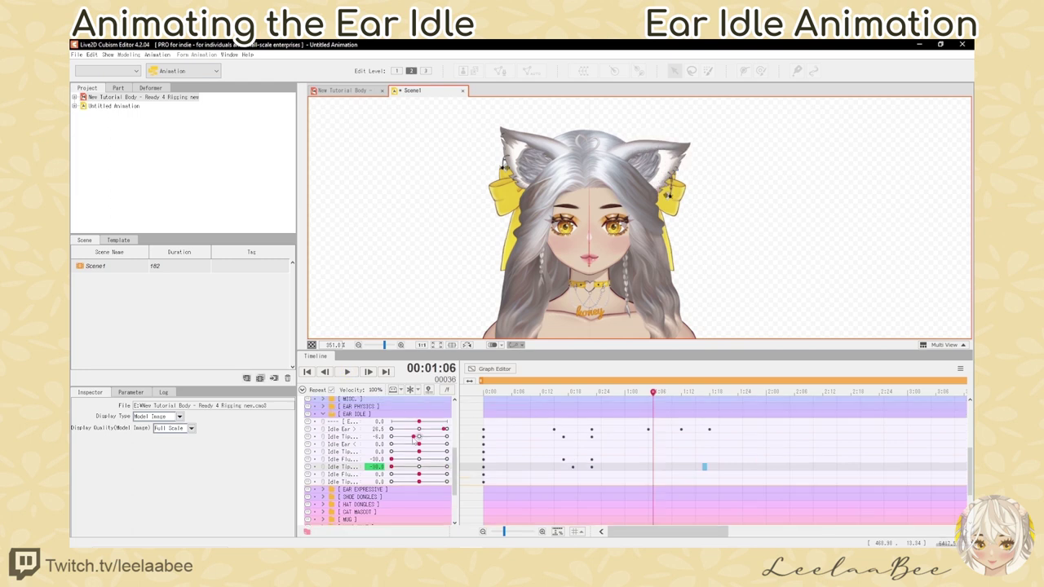
Step: Key the idle tip parameter below Idle Ear > to a positive value at frame 36, a negative value at frame 43, and about 5 at frame 49
left_click_drag(416, 439, 429, 441)
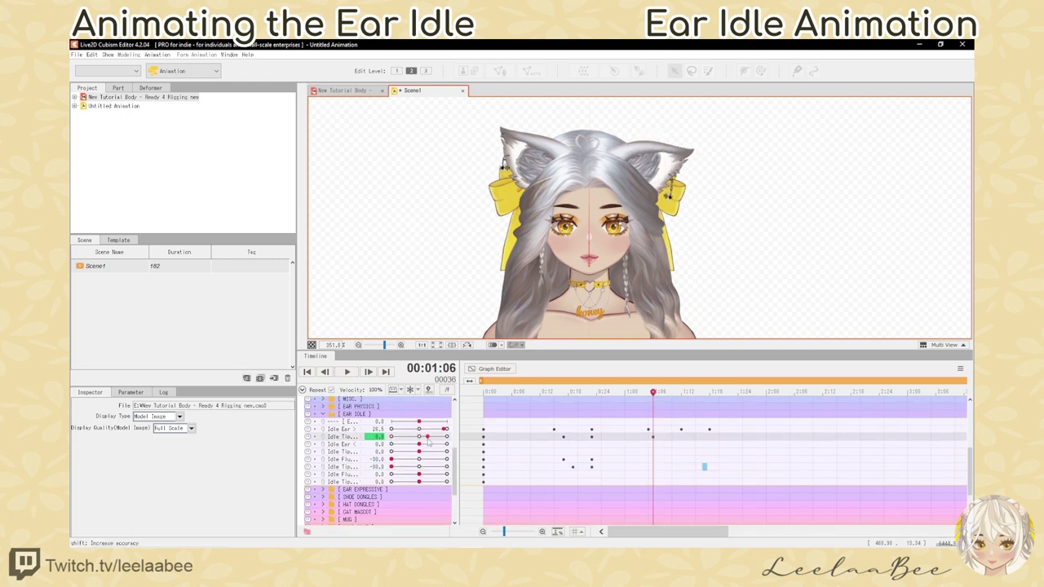
left_click(684, 404)
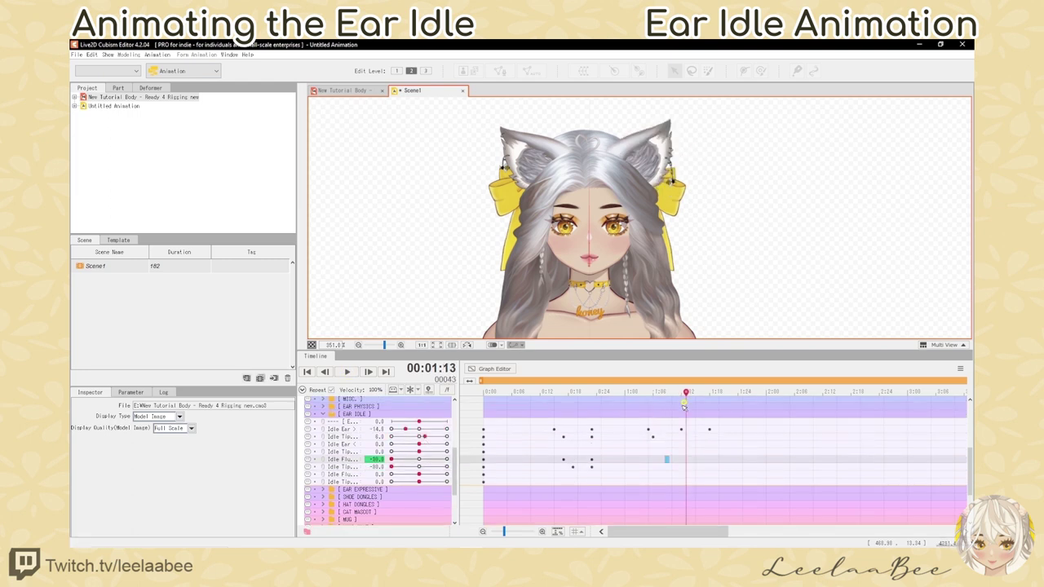
left_click(414, 437)
left_click_drag(710, 399, 715, 399)
left_click_drag(417, 438, 424, 438)
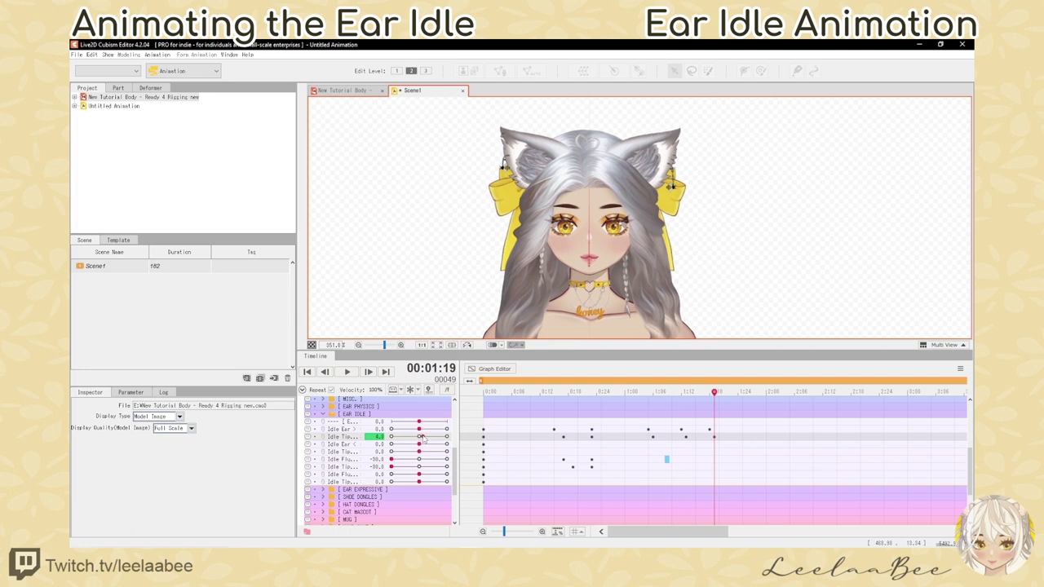
Step: Key the first fluff parameter and its tip at 30 on frames 37 and 38, and shift the last three idle ear tip keyframes one frame later
left_click(653, 395)
left_click_drag(654, 394, 657, 394)
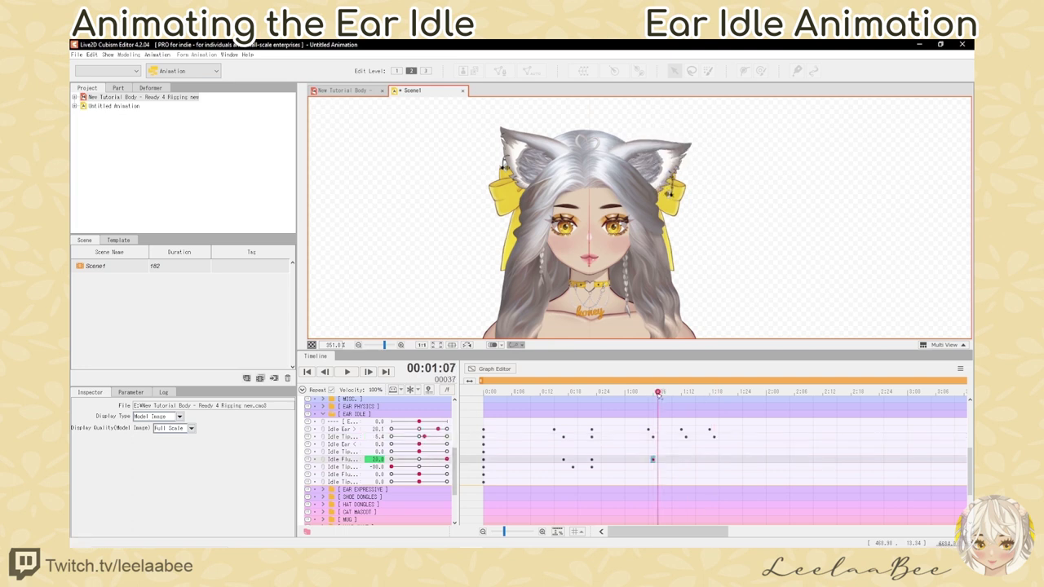
left_click_drag(418, 467, 447, 467)
left_click(656, 465, "shift")
left_click_drag(656, 465, 661, 465)
left_click_drag(653, 437, 718, 437)
Step: Key the first fluff parameter and its tip at -14 on frames 44 and 45, and return both to 0 at frame 50
left_click(419, 460)
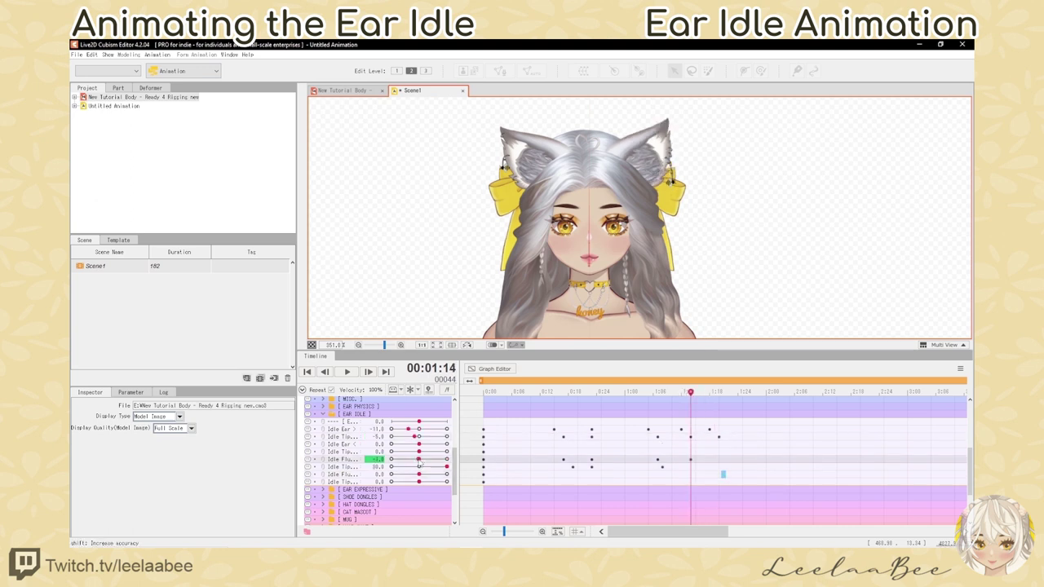
left_click(693, 467)
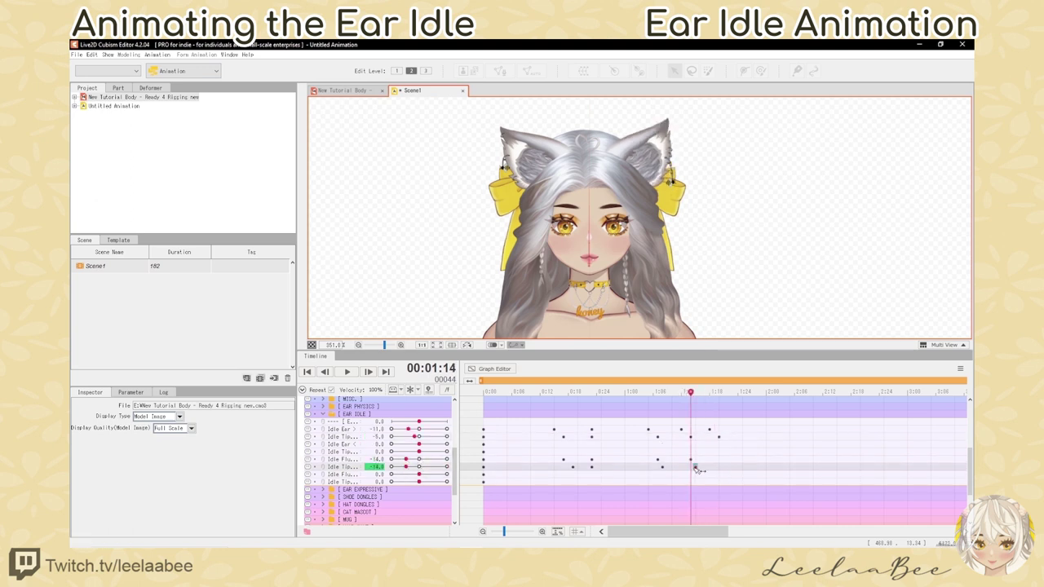
left_click(719, 392)
left_click(418, 460)
left_click(419, 468)
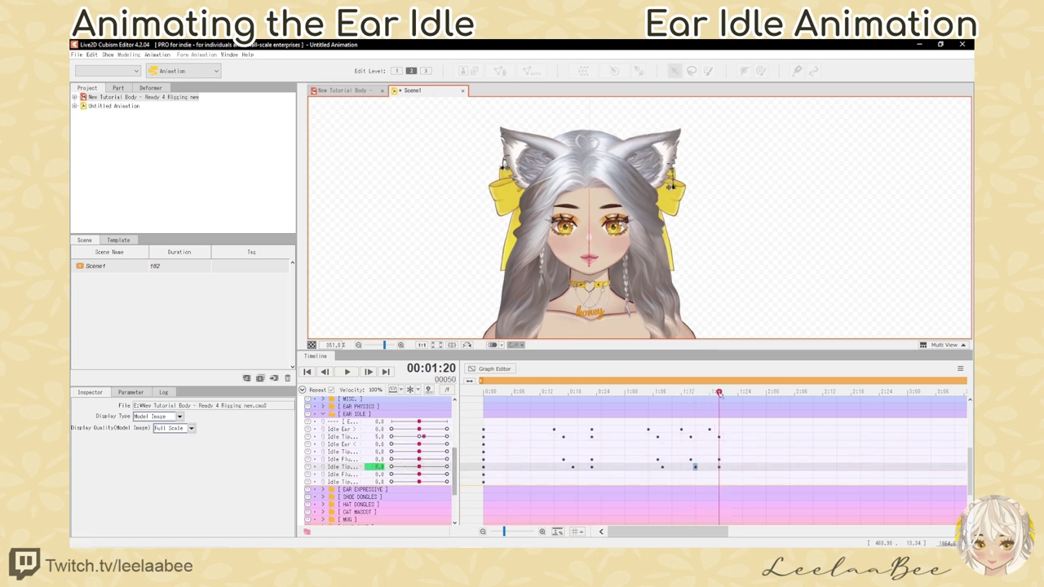
Step: Shift the two keyframe groups earlier to start at frames 8 and 24, and remove the hold keyframes at frame 16
left_click(347, 372)
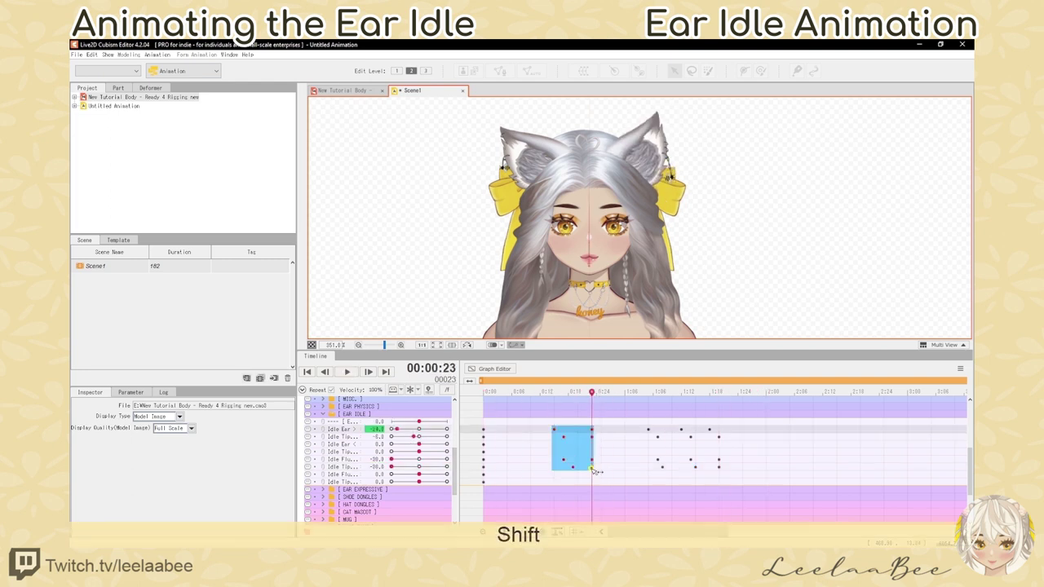
left_click_drag(582, 452, 544, 449)
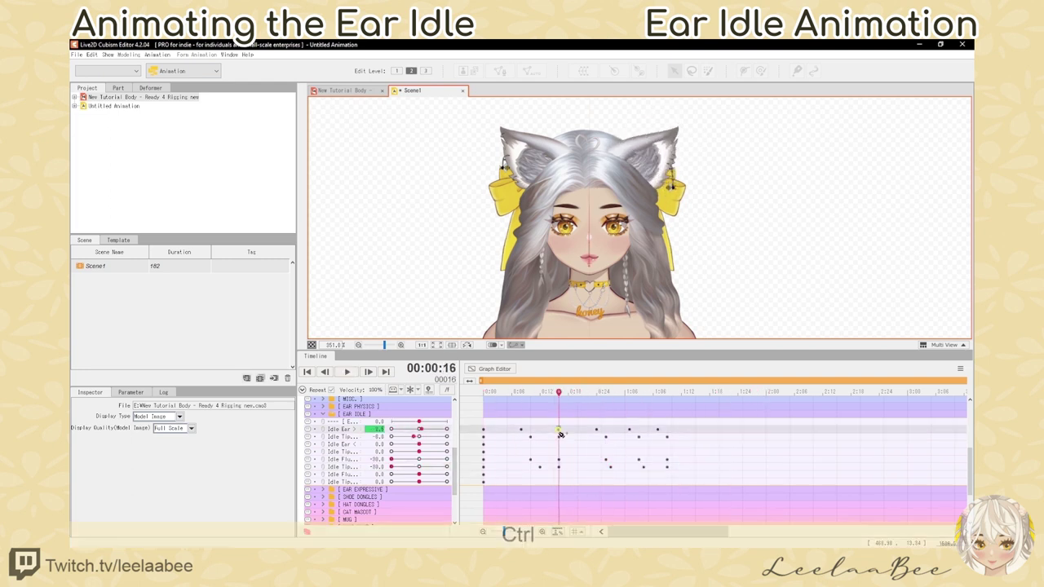
left_click(347, 372)
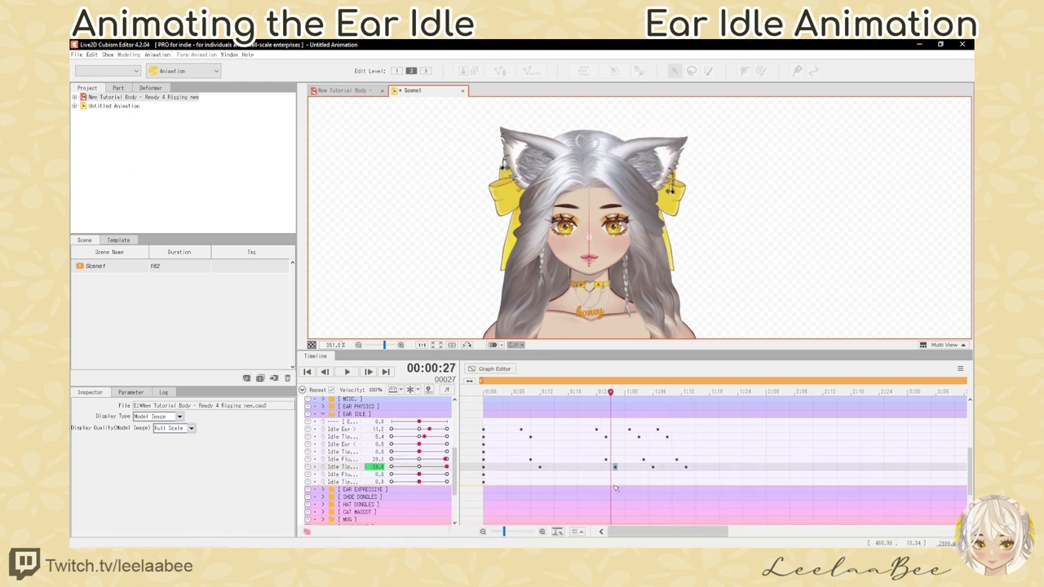
Step: Shift the second pair of first fluff and fluff tip rebound keyframes one frame earlier and the final pair two frames earlier
left_click(648, 463, "shift")
left_click_drag(645, 462, 640, 462)
left_click_drag(689, 456, 674, 471)
left_click_drag(677, 462, 667, 462)
left_click(666, 476)
key("space")
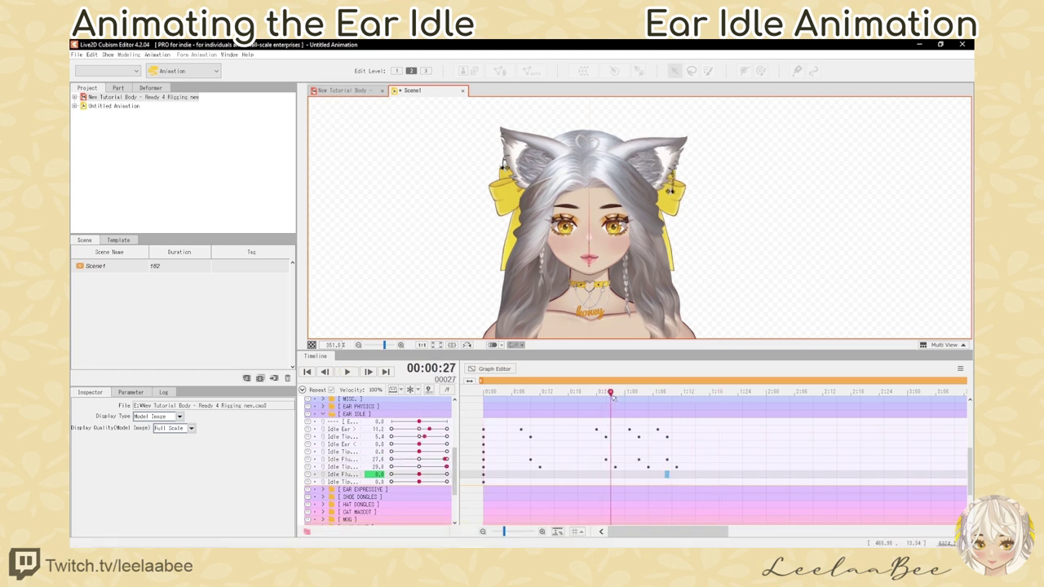
Step: Move the return and rebound keyframe group six frames earlier to start at frame 18, and play back the movement
left_click_drag(678, 427, 593, 470)
left_click_drag(629, 448, 602, 449)
key("space")
key("space")
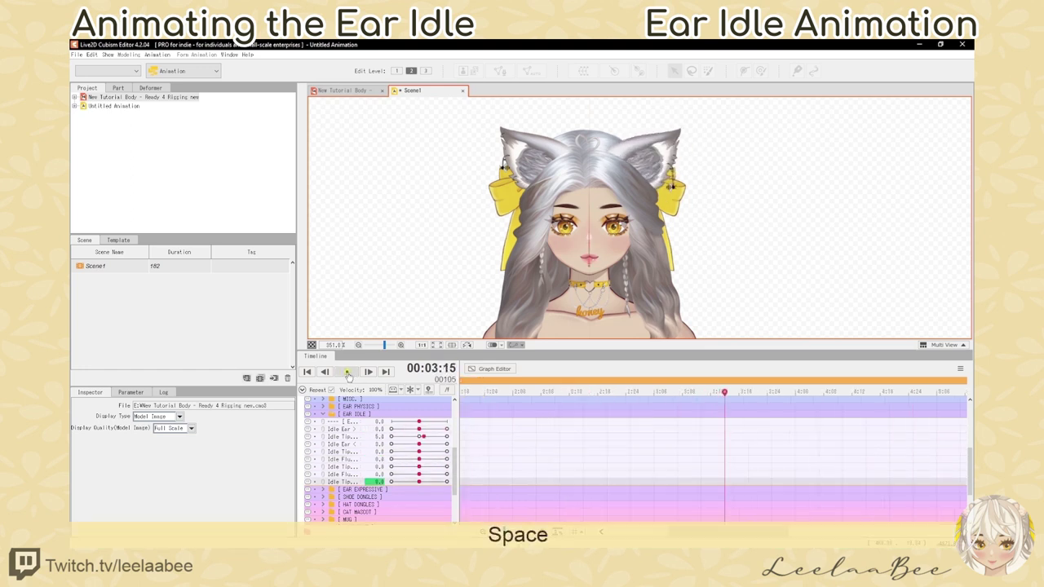
key("space")
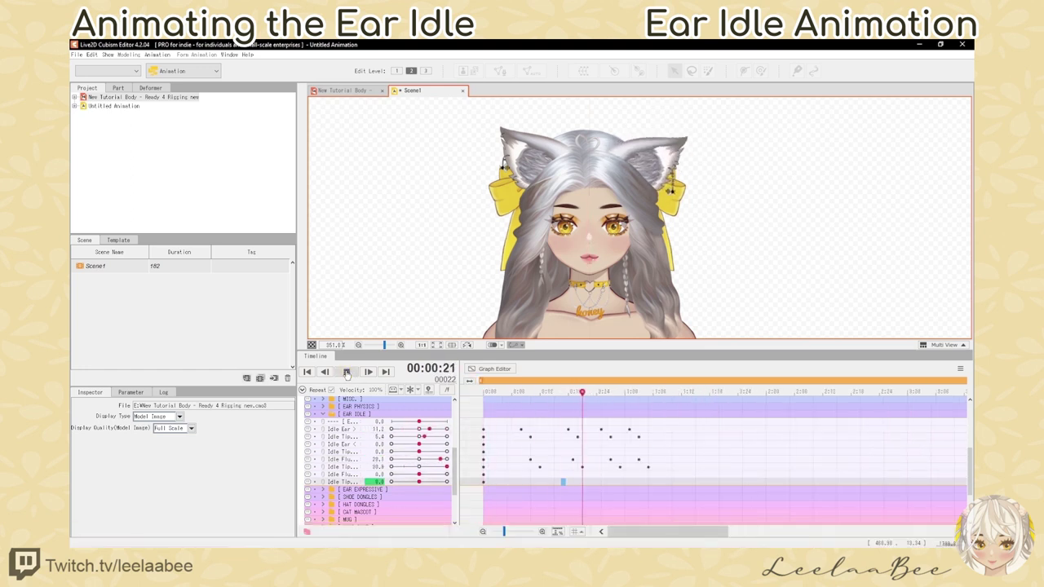
left_click(346, 372)
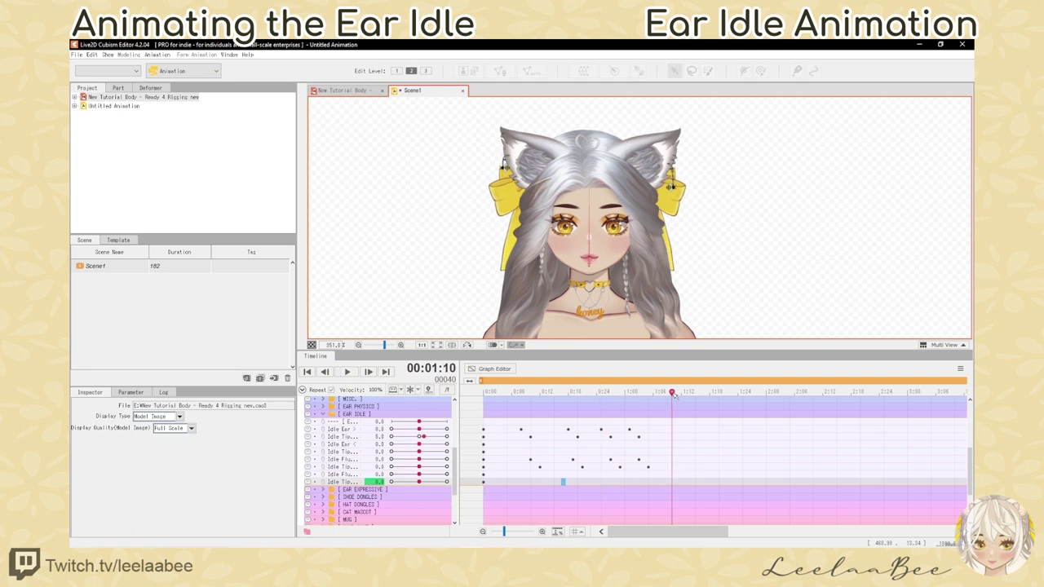
Step: Key all eight idle ear, tip and fluff parameters at 0 on frame 35
left_click_drag(674, 395, 648, 393)
left_click(420, 439)
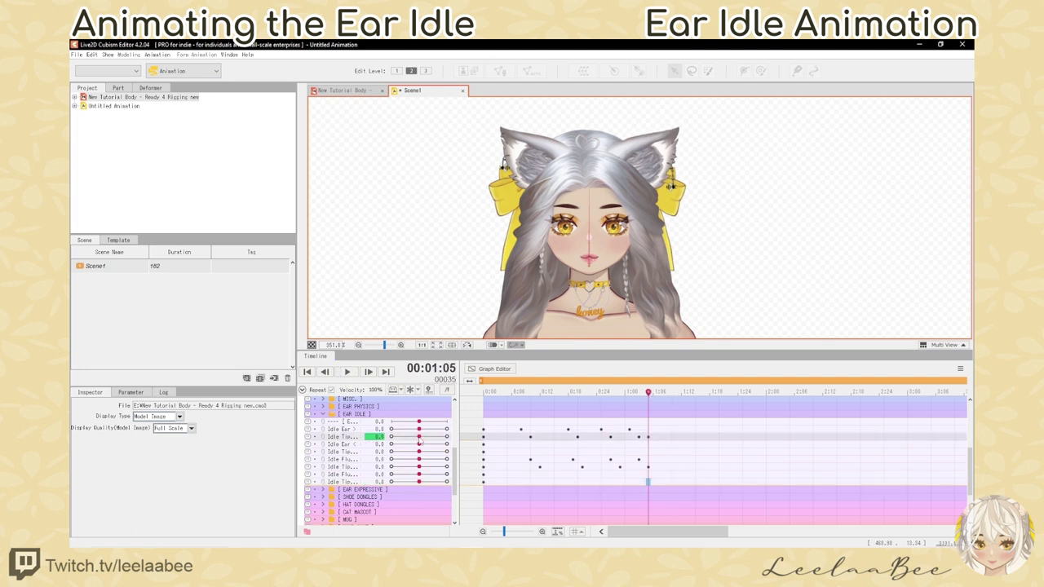
left_click(419, 429)
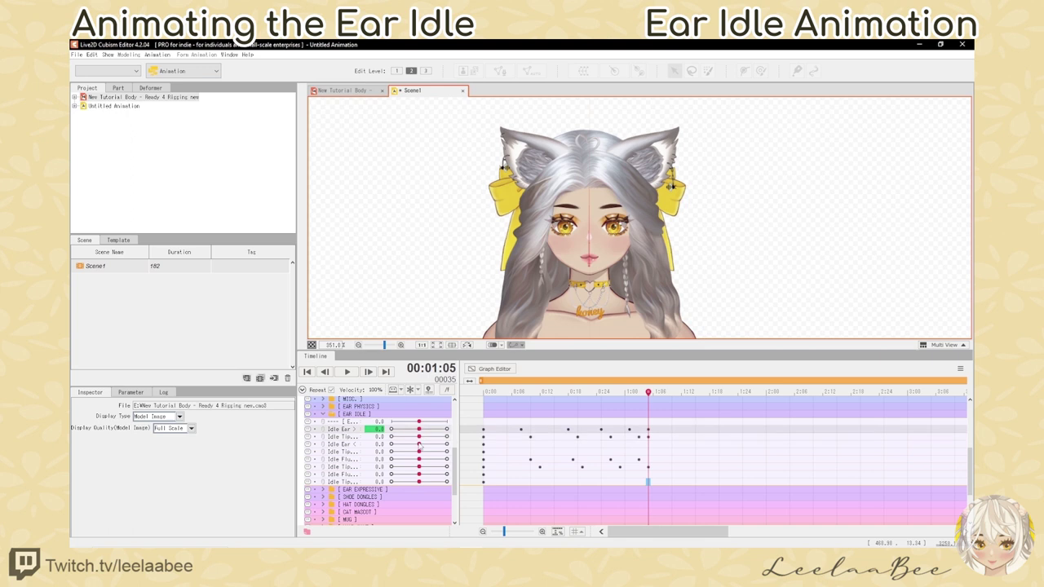
left_click(419, 444)
left_click(420, 451)
left_click(420, 459)
left_click(419, 466)
left_click(419, 474)
left_click(420, 481)
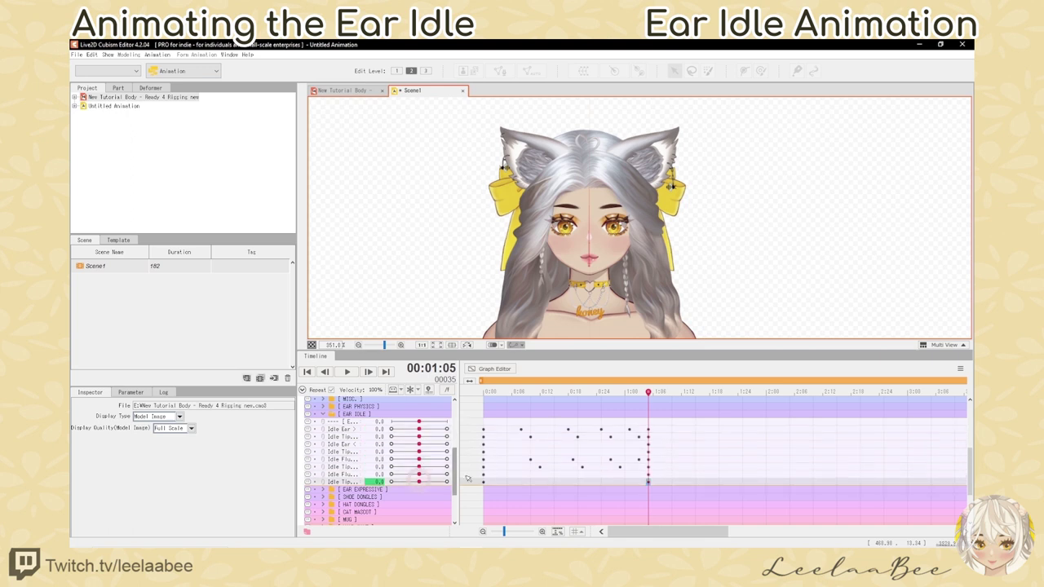
Step: Duplicate the ear idle keyframes from frame 46 onward and copy the movement onto the Idle Ear < ear, tip and fluff parameters
left_click(715, 430)
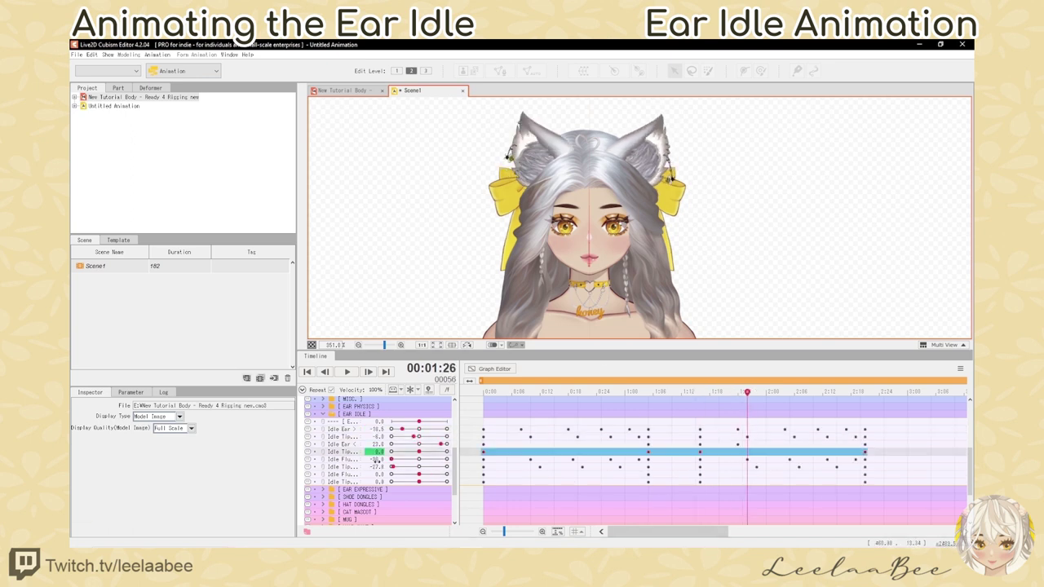
left_click(375, 474)
left_click(375, 481)
left_click(738, 444)
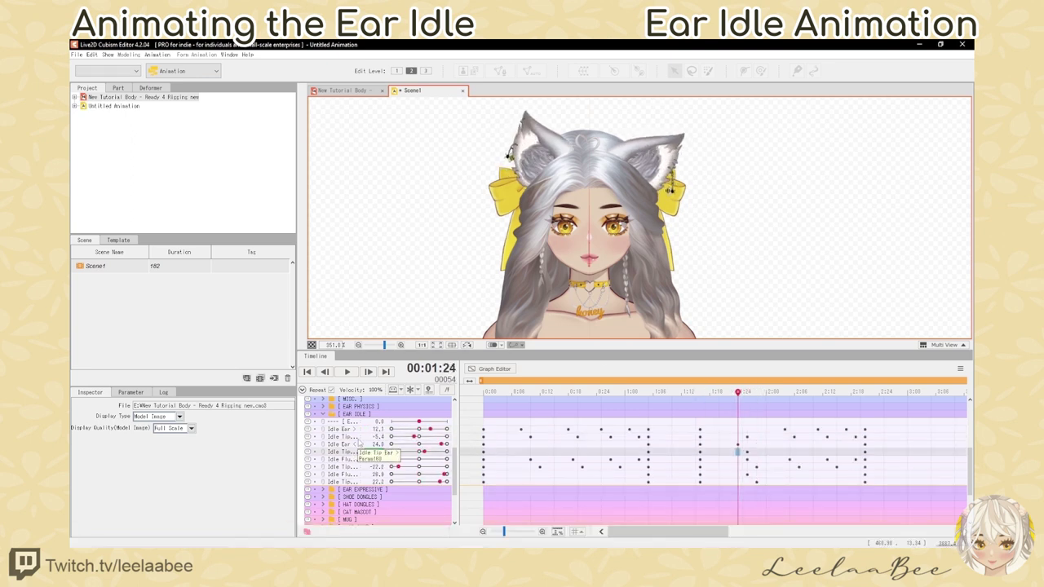
Step: Move the duplicated keyframe block to start at frame 50 and set Idle Ear < to 16 at frame 75
left_click(819, 429)
left_click_drag(699, 429, 879, 495)
left_click(807, 474)
type("16")
key("Return")
left_click_drag(818, 444, 838, 482)
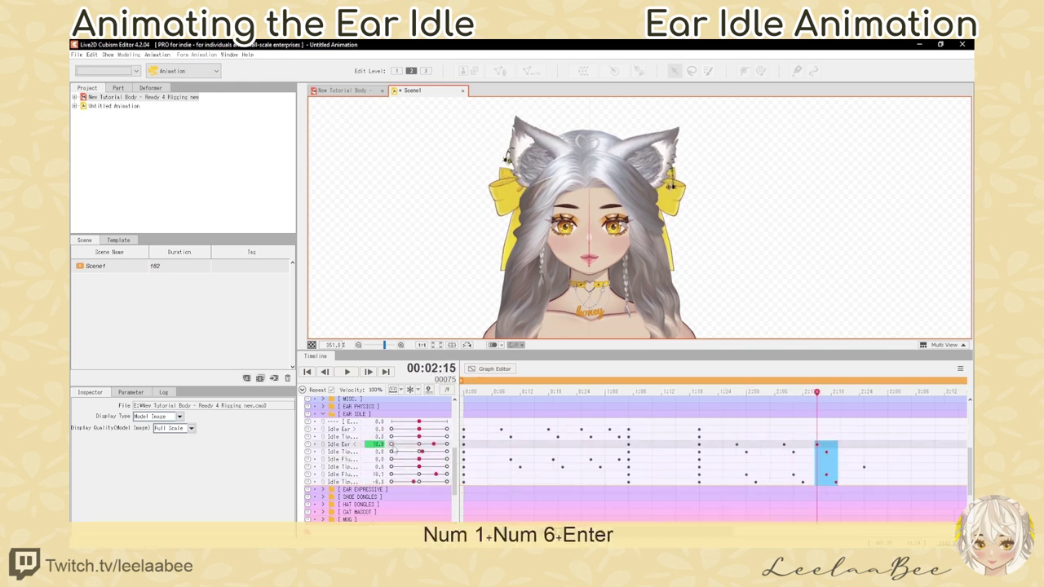
Step: Copy the rest keyframes from frame 35, paste them at frame 85, and play back the animation
left_click(620, 392)
left_click(864, 392)
key("ctrl+v")
left_click(375, 436)
left_click(375, 474)
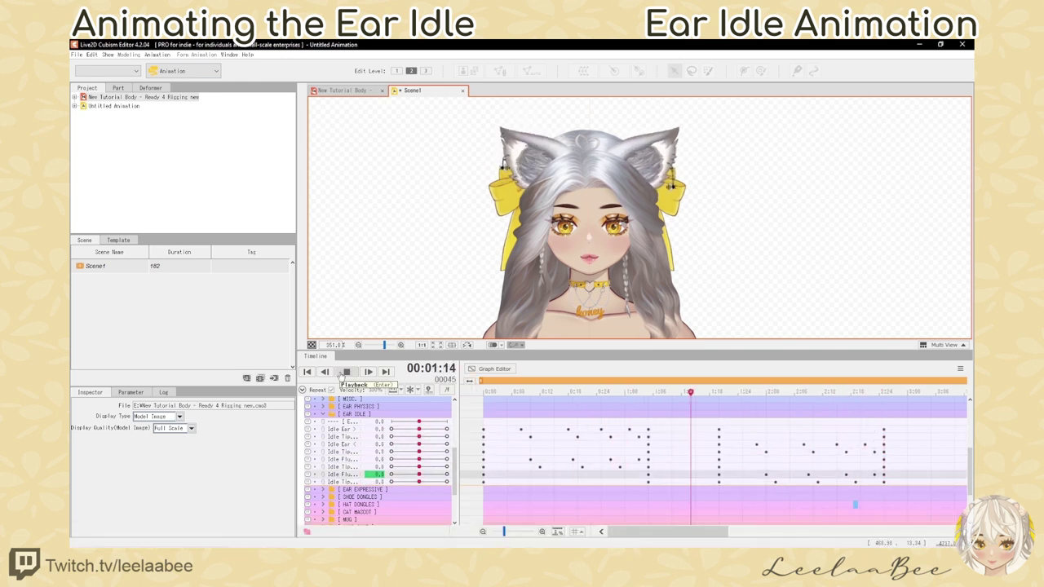
left_click(662, 481)
left_click(349, 372)
Step: Shift the last Idle Ear < rebound and rest keyframes slightly later to put the rest at frame 87, and play from the start
left_click(677, 459)
scroll(677, 459, "left", 3)
left_click_drag(830, 429, 918, 494)
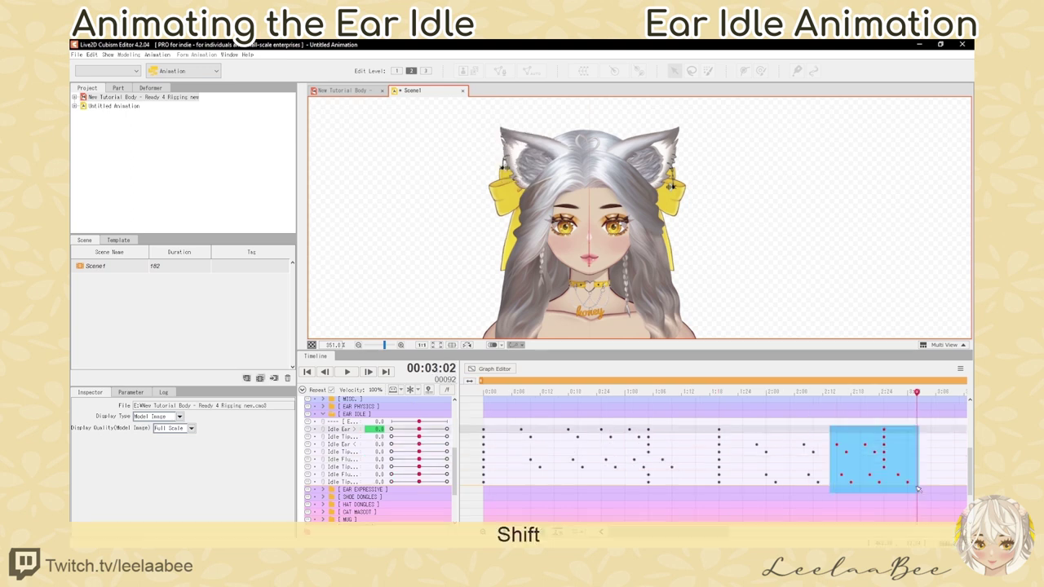
scroll(807, 457, "right", 1)
left_click(806, 504)
left_click(746, 392)
left_click_drag(745, 396, 423, 392)
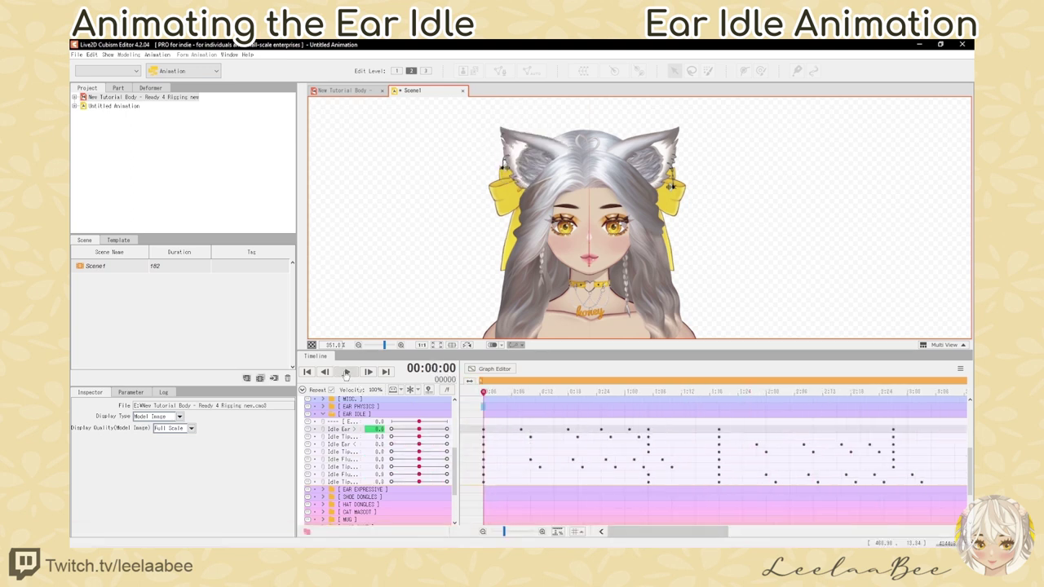
left_click(346, 373)
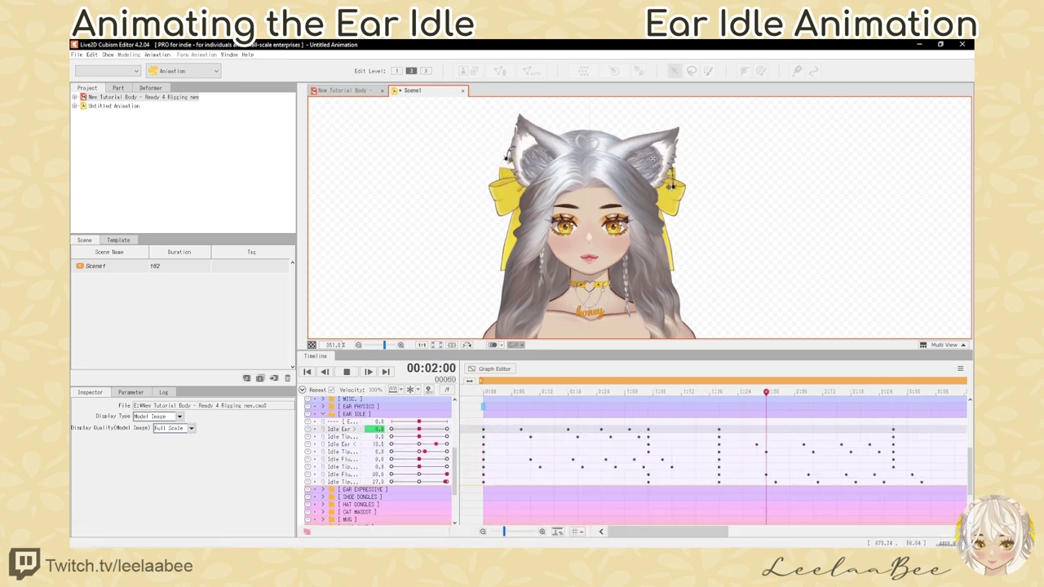
left_click(347, 373)
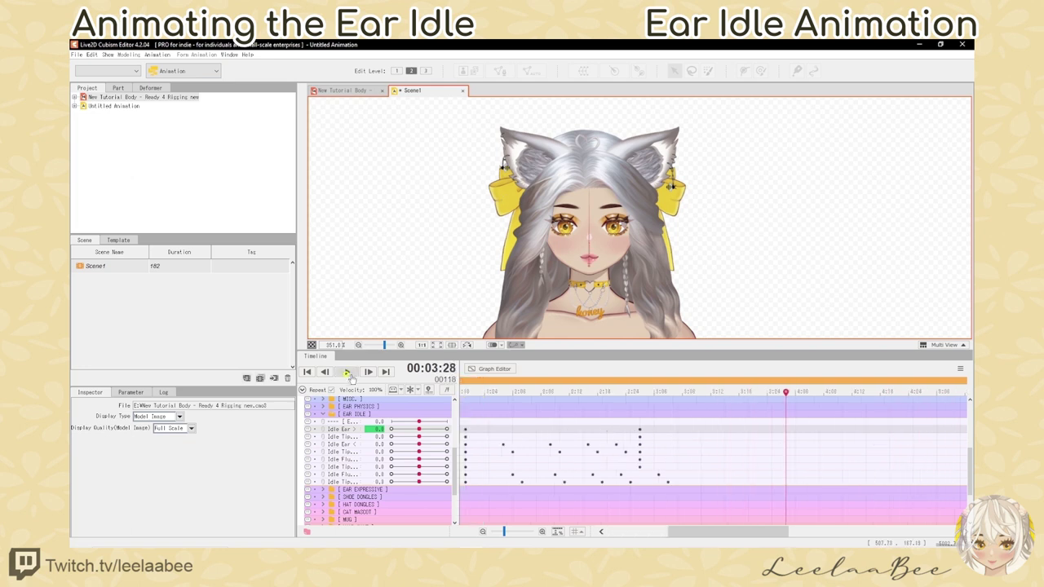
Step: Move the whole Idle Ear < keyframe block from frame 50 to start at frame 100, and play it back
left_click_drag(697, 532, 674, 534)
left_click(585, 429)
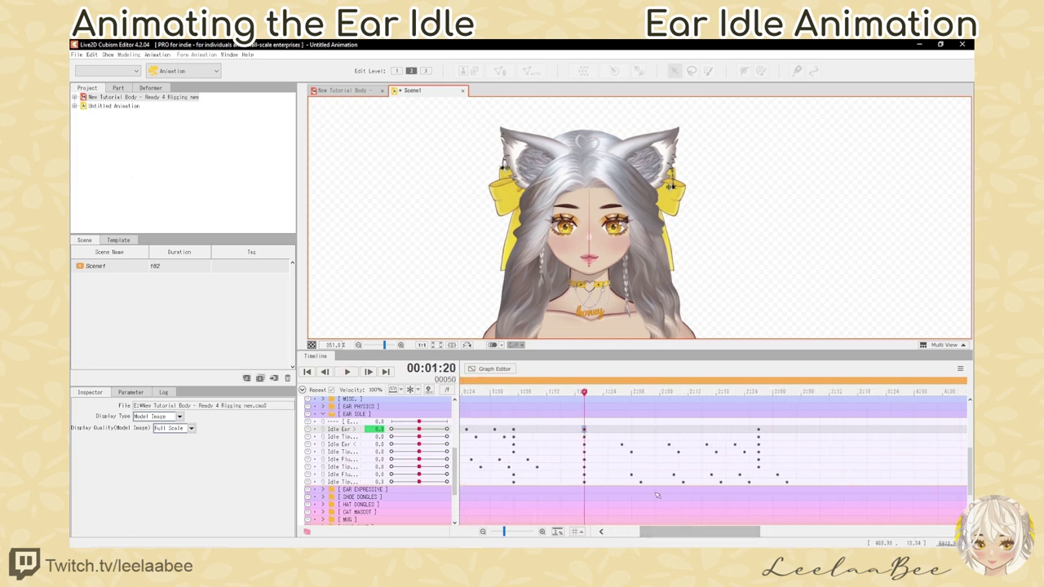
left_click(792, 486, "shift")
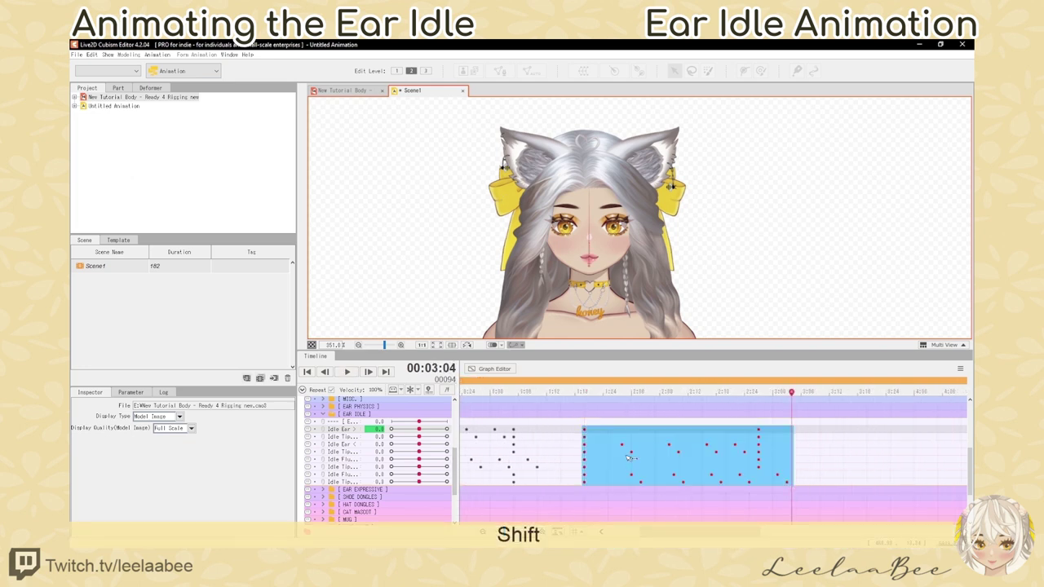
left_click_drag(633, 453, 889, 453)
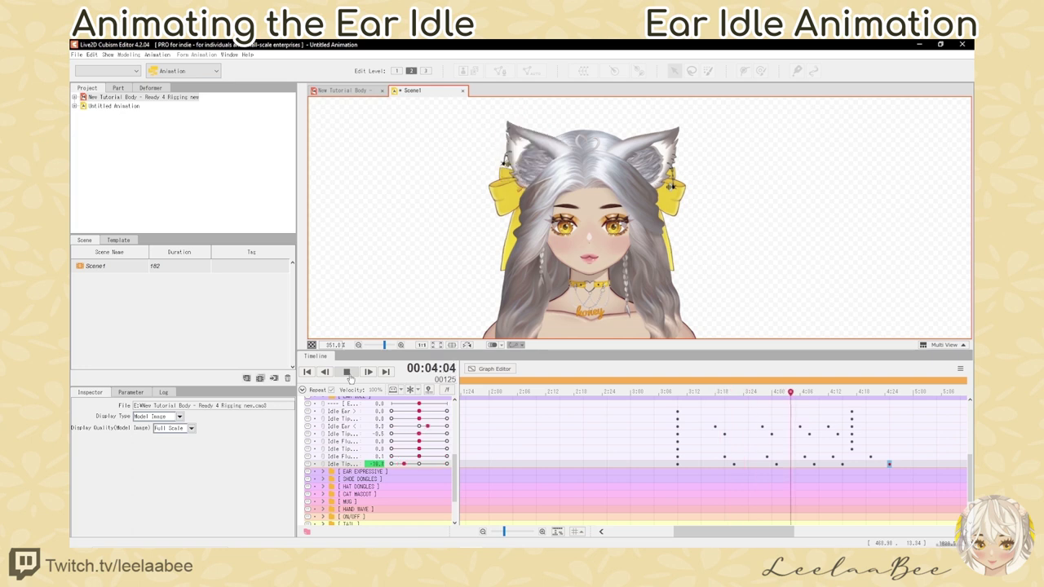
left_click(346, 372)
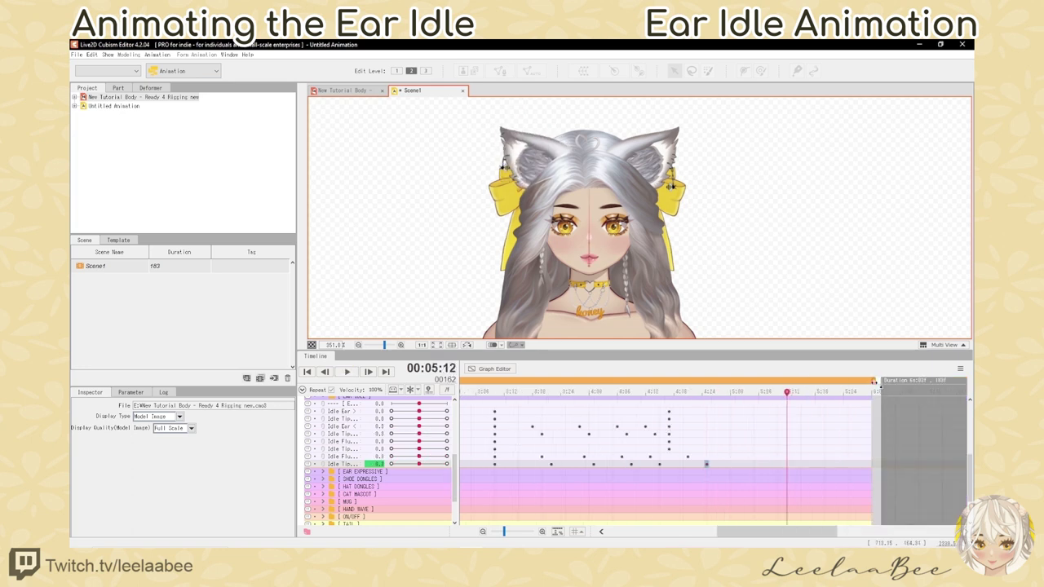
Step: Extend the scene duration to 227 frames and lengthen the model track to match
left_click(882, 389)
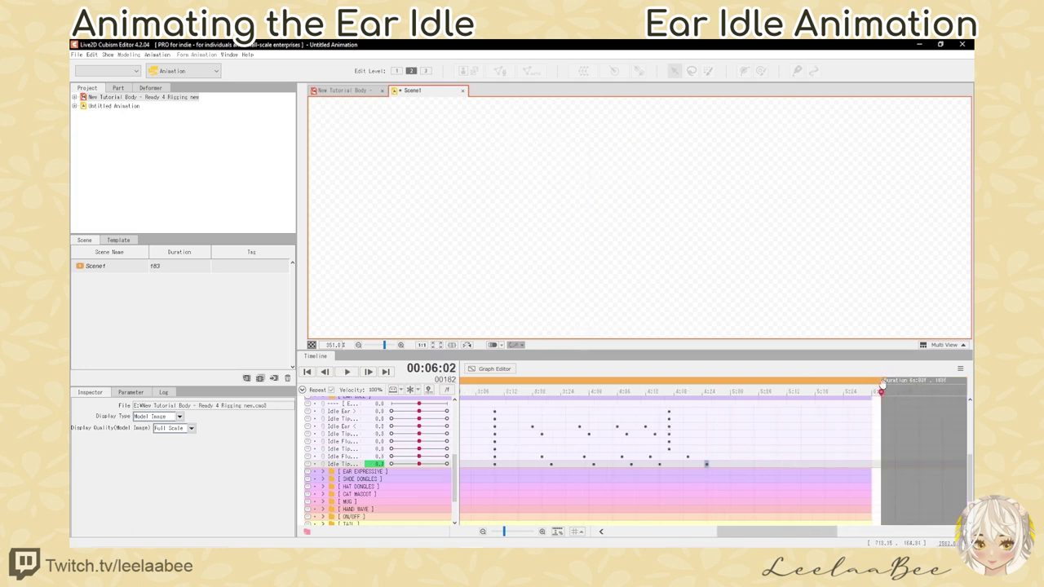
mouse_move(882, 381)
left_mouse_down()
mouse_move(893, 382)
mouse_move(881, 382)
left_mouse_up()
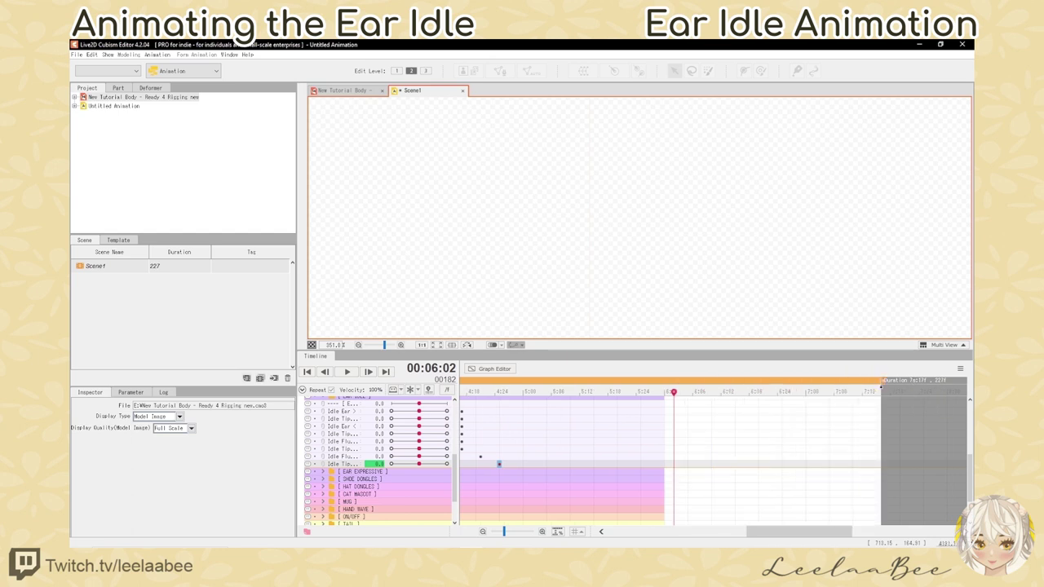
scroll(923, 471, "up", 10)
scroll(762, 481, "down", 10)
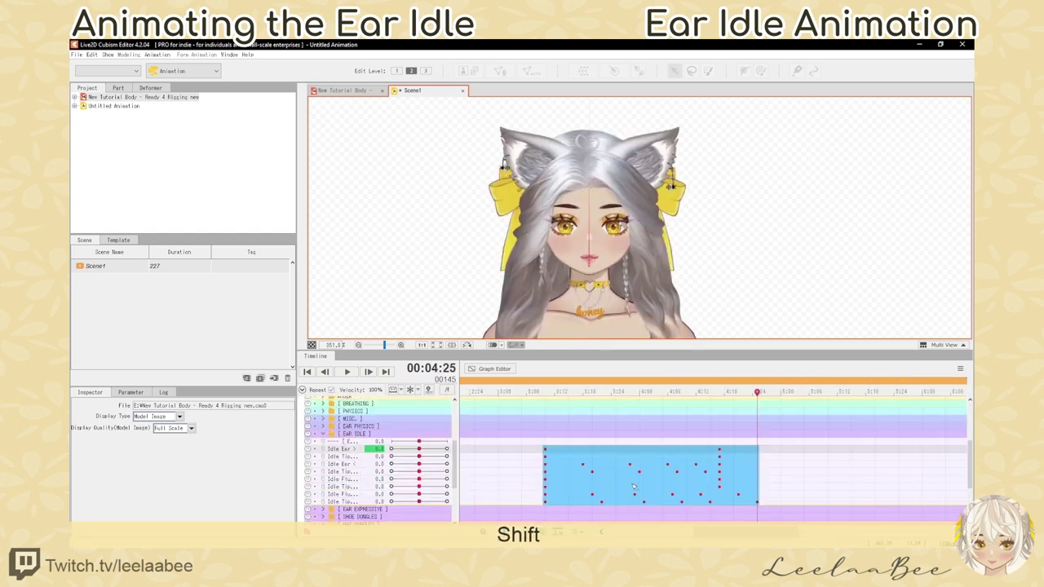
Step: Move the Idle Ear < keyframe block to start at about frame 116, and play the full animation from the first frame
left_click_drag(565, 469, 643, 469)
scroll(628, 445, "down", 3)
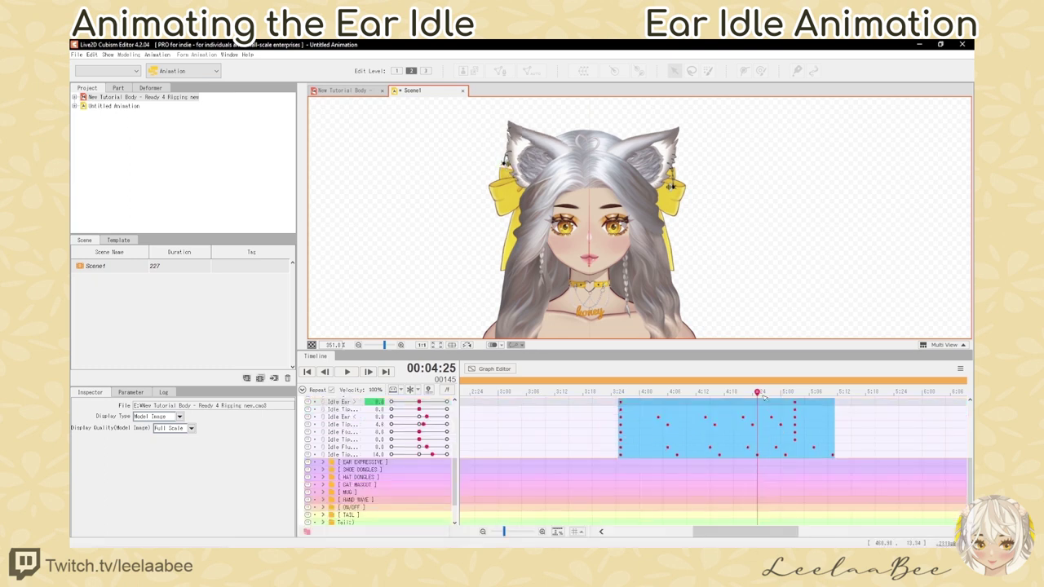
left_click_drag(737, 394, 412, 391)
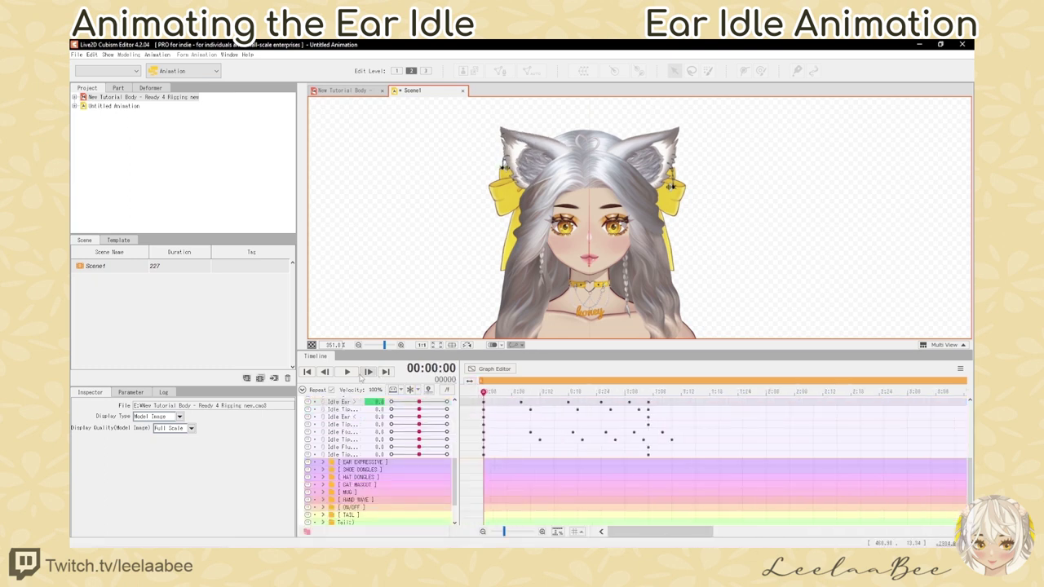
left_click(349, 372)
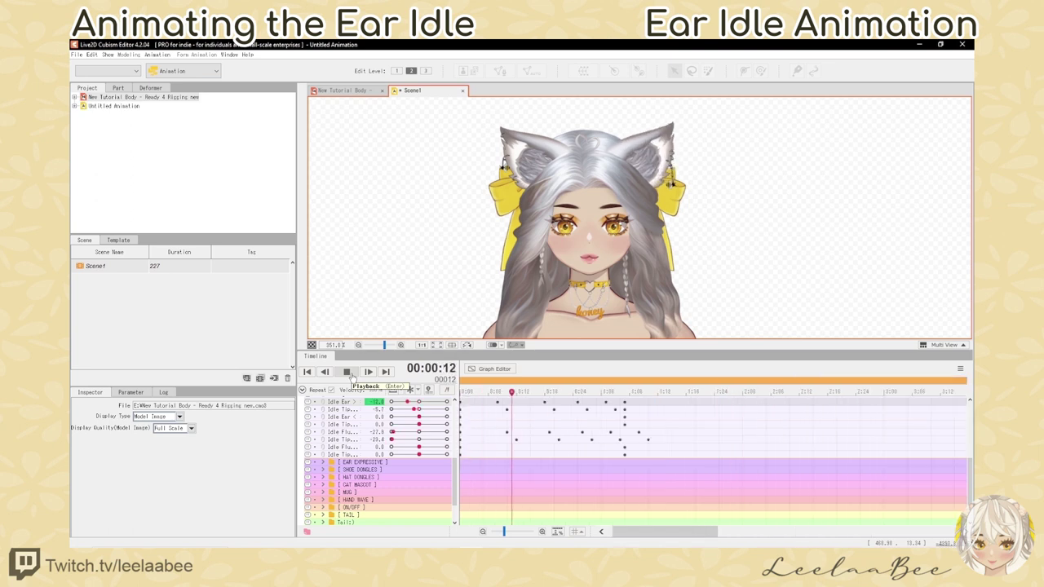
left_click(347, 372)
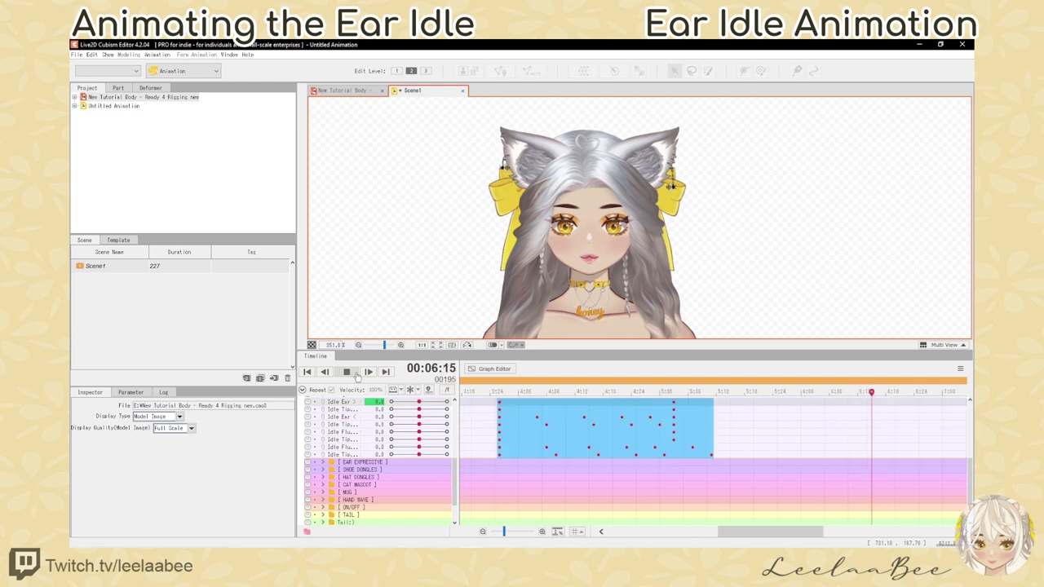
left_click(347, 372)
Step: Save the animation in the Idle Animation folder as "Idle Animation - ear.can3"
left_click(76, 54)
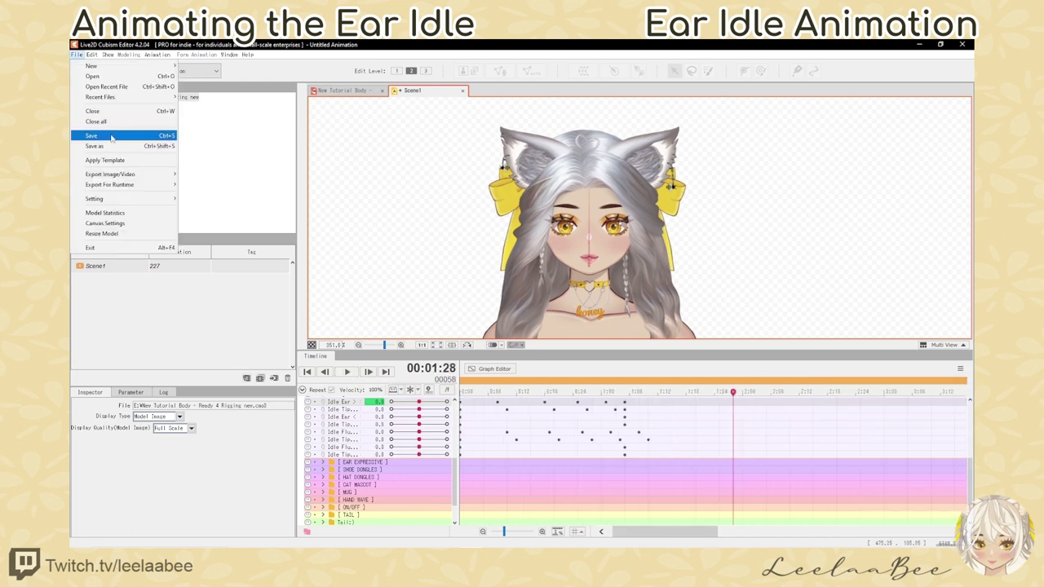
left_click(112, 137)
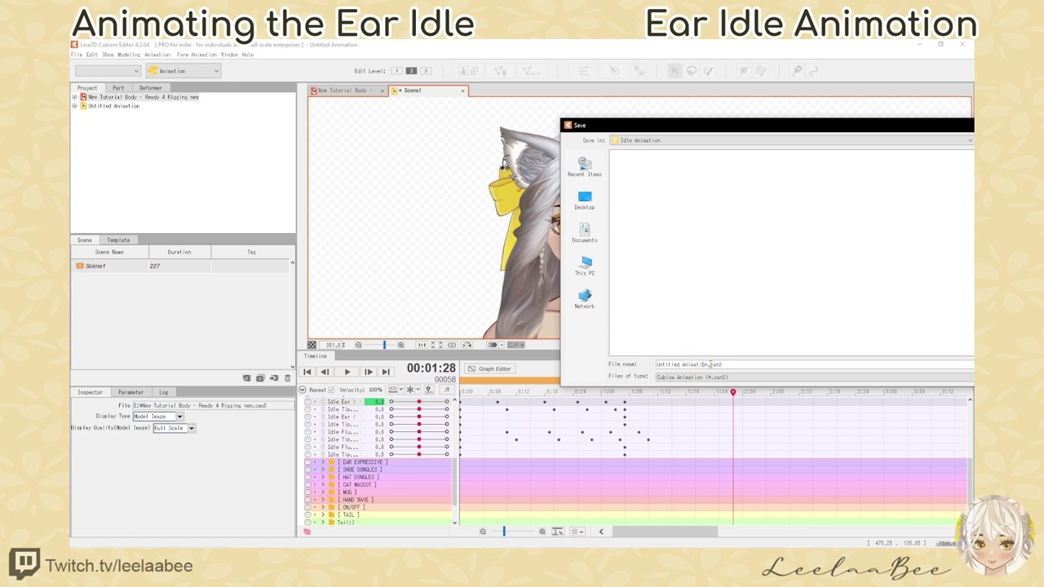
left_click_drag(710, 364, 566, 355)
key("BackSpace")
key("Right")
key("BackSpace")
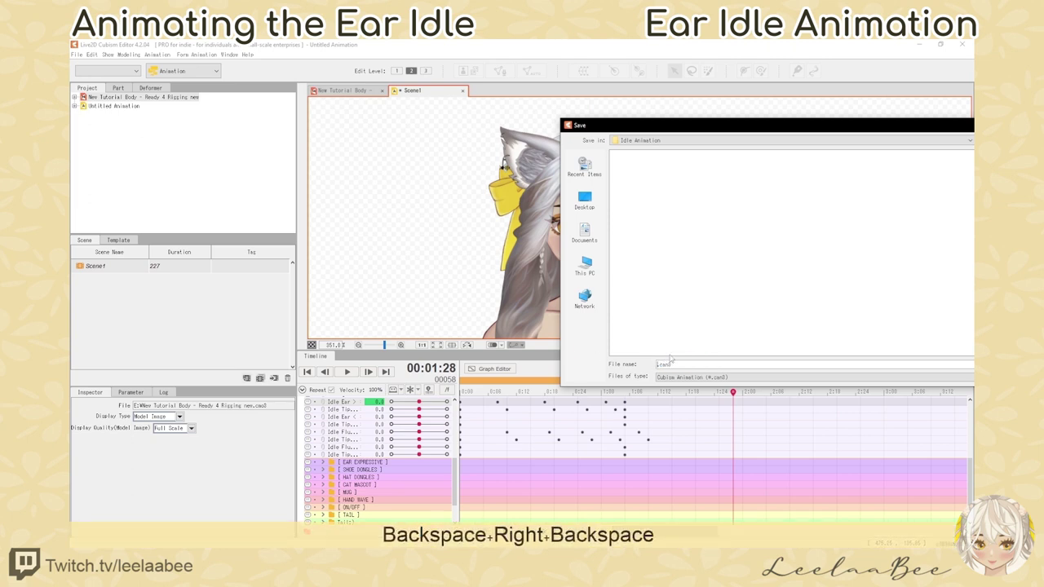
type("Idle Animatiomn -")
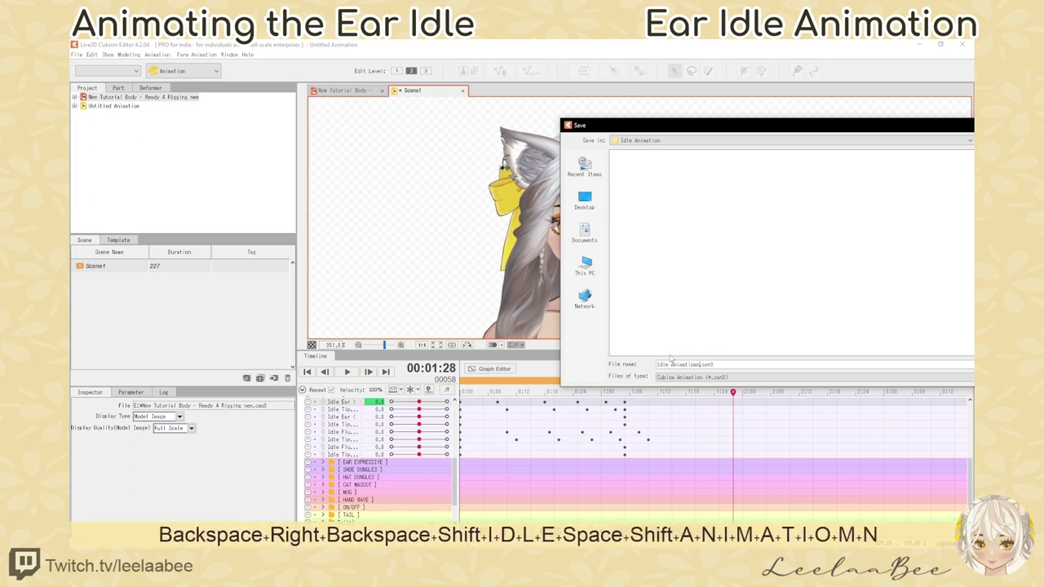
key("BackSpace")
key("BackSpace")
key("BackSpace")
key("BackSpace")
type("n - ear")
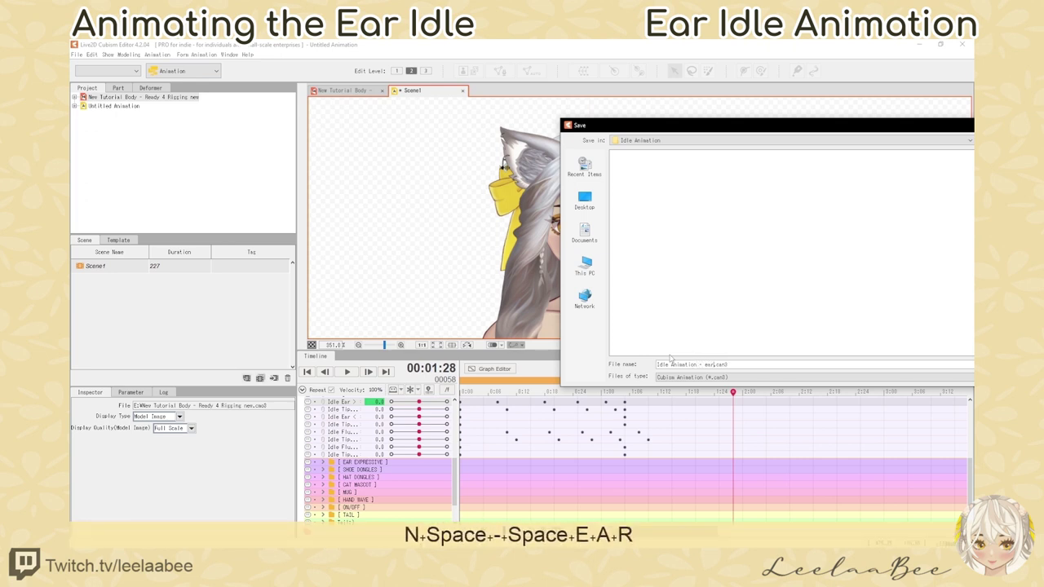
key("Return")
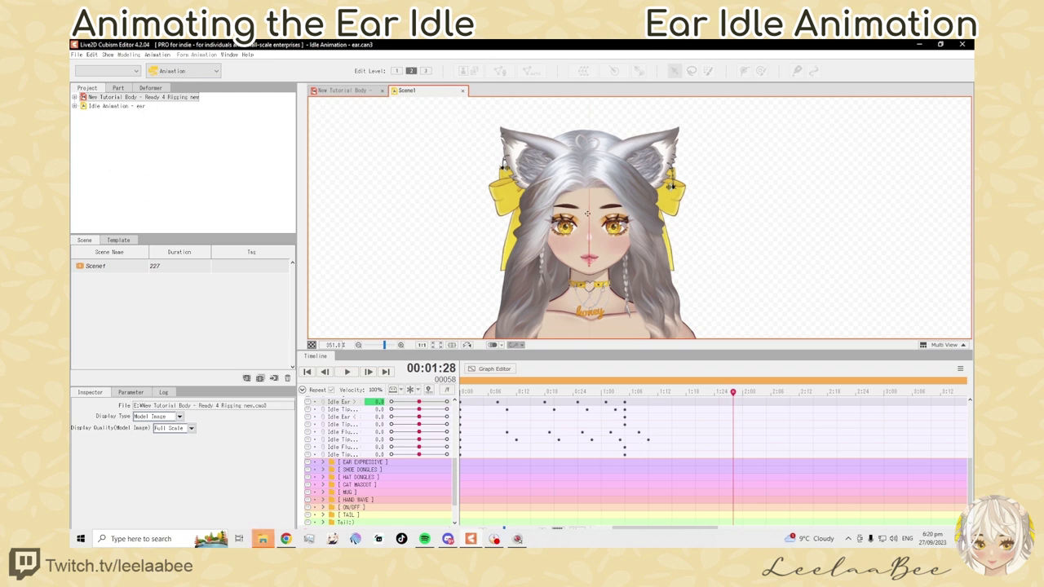
left_click_drag(613, 288, 627, 129)
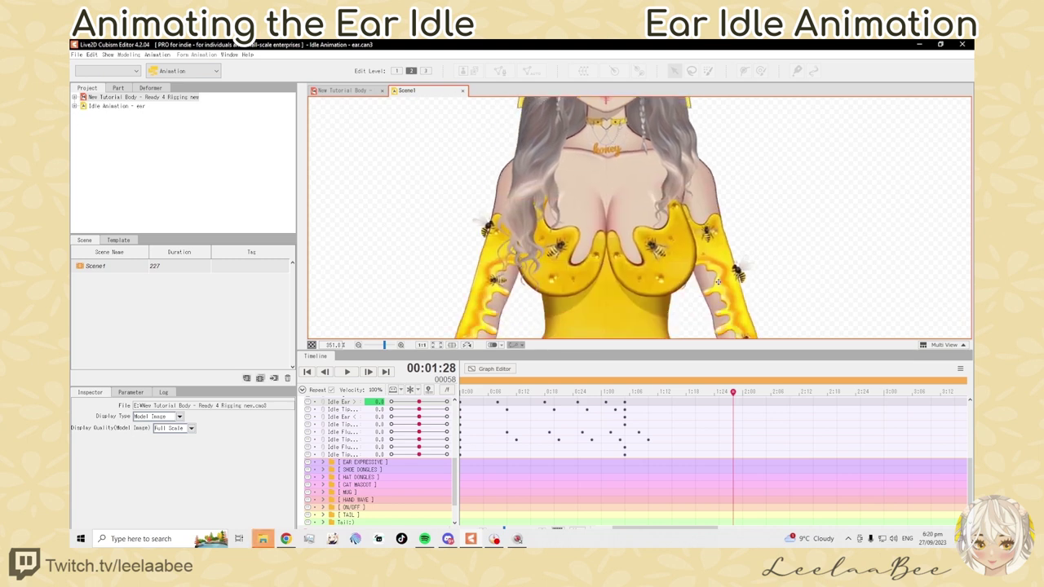
scroll(666, 175, "down", 2)
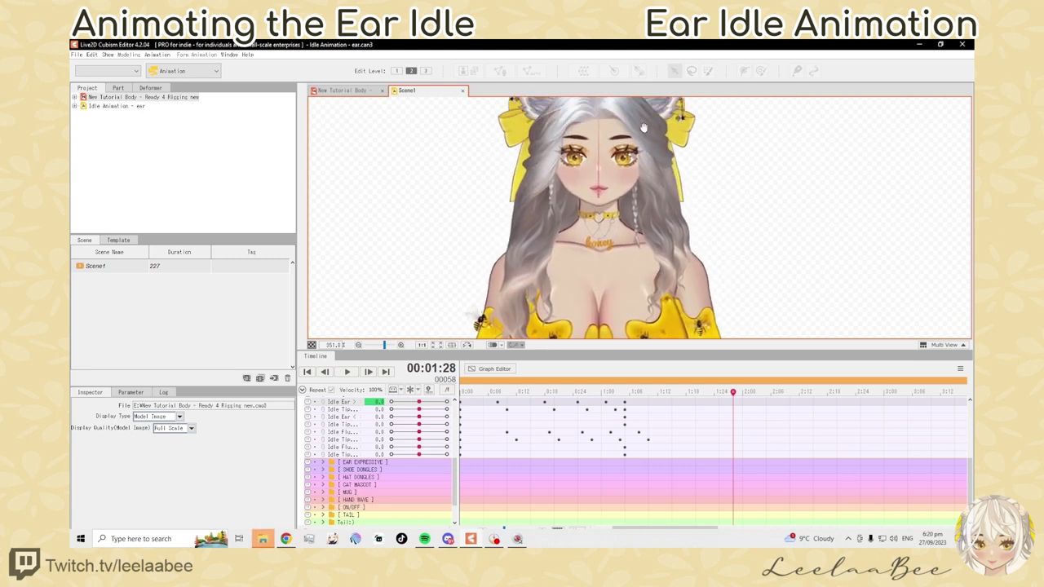
scroll(634, 211, "down", 2)
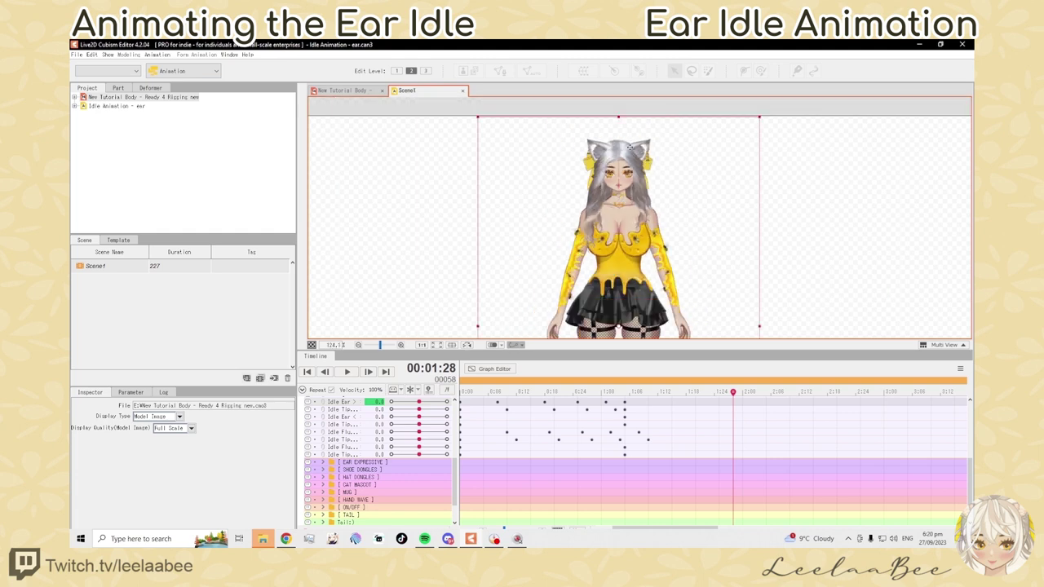
scroll(634, 157, "up", 2)
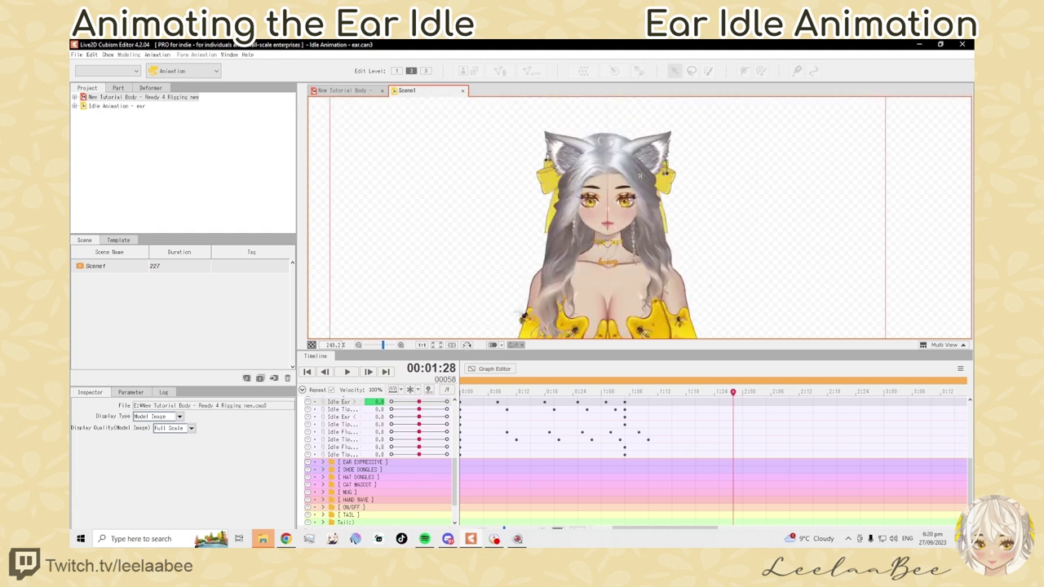
scroll(613, 188, "up", 2)
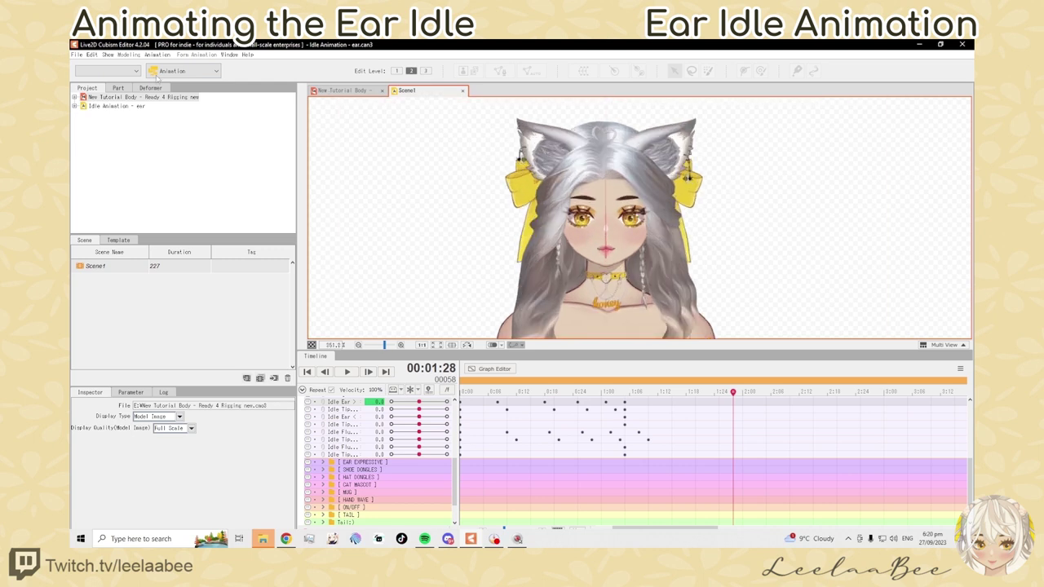
Step: Export the selected scene as a motion file named "Idle Ear - animation" in the Idle Animation folder, and check the folder's files
left_click(77, 54)
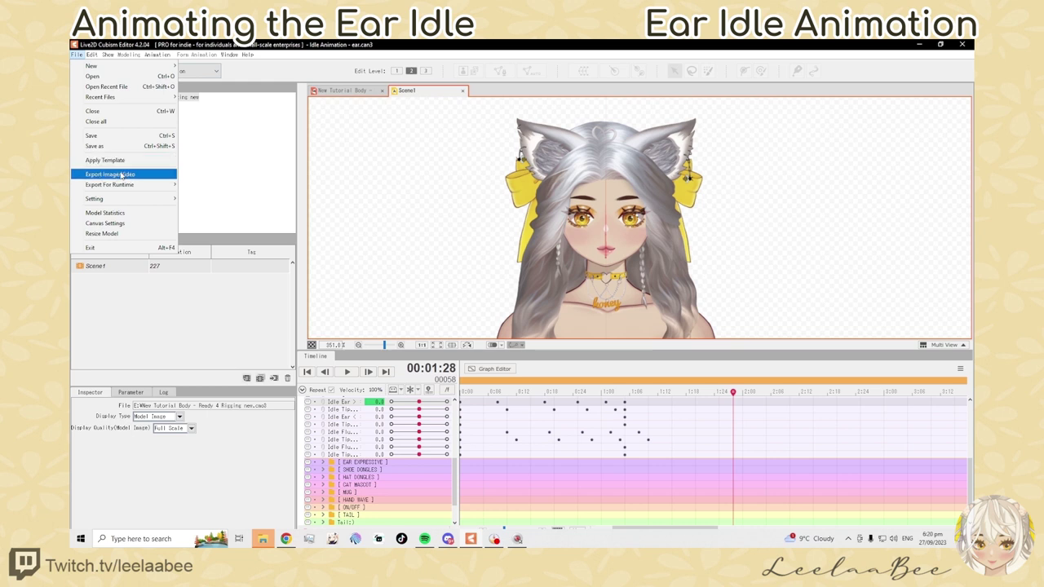
mouse_move(132, 188)
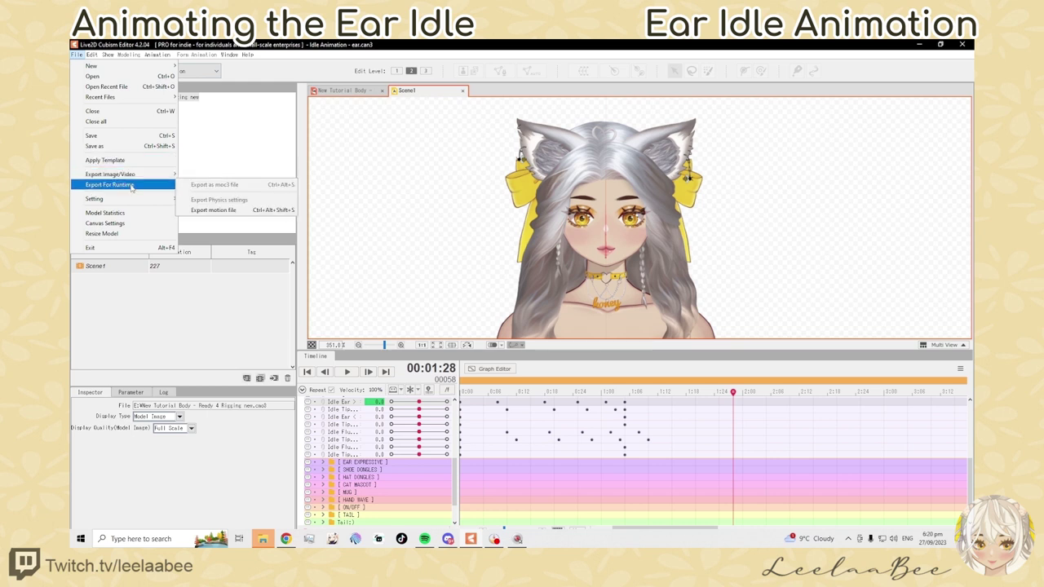
left_click(212, 210)
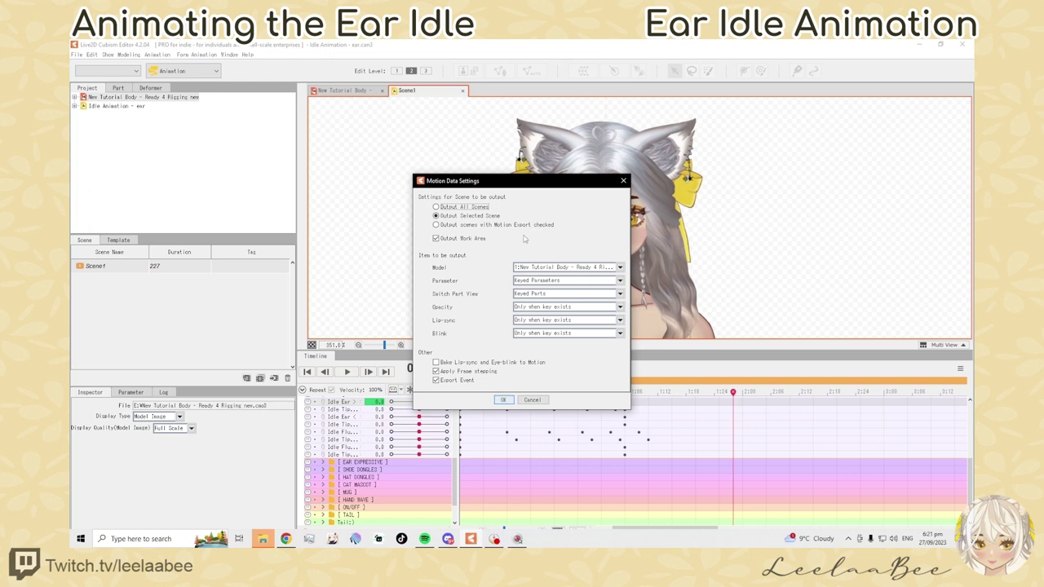
left_click(503, 400)
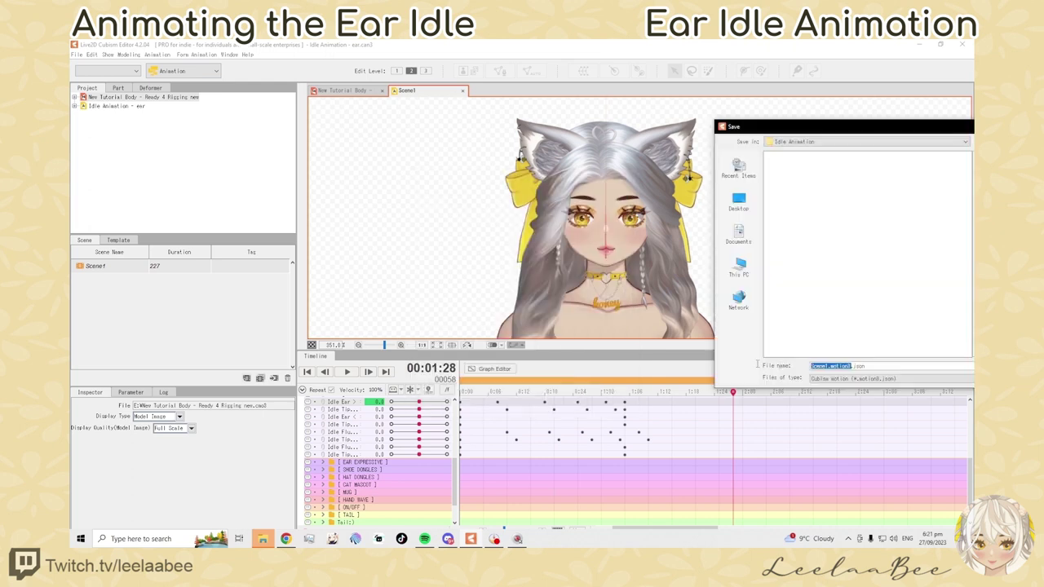
type("Idle Ear - ")
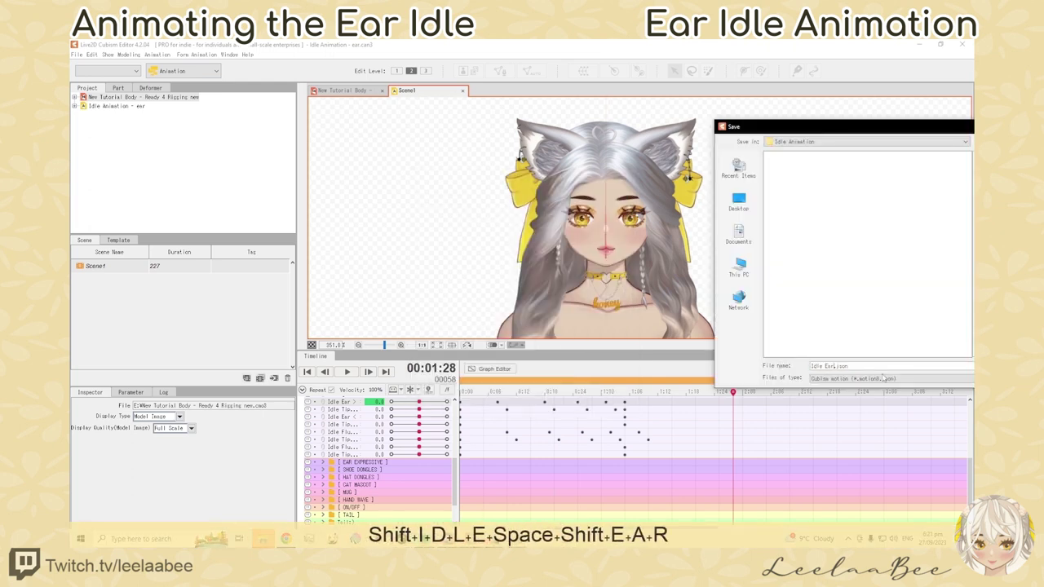
type("animation")
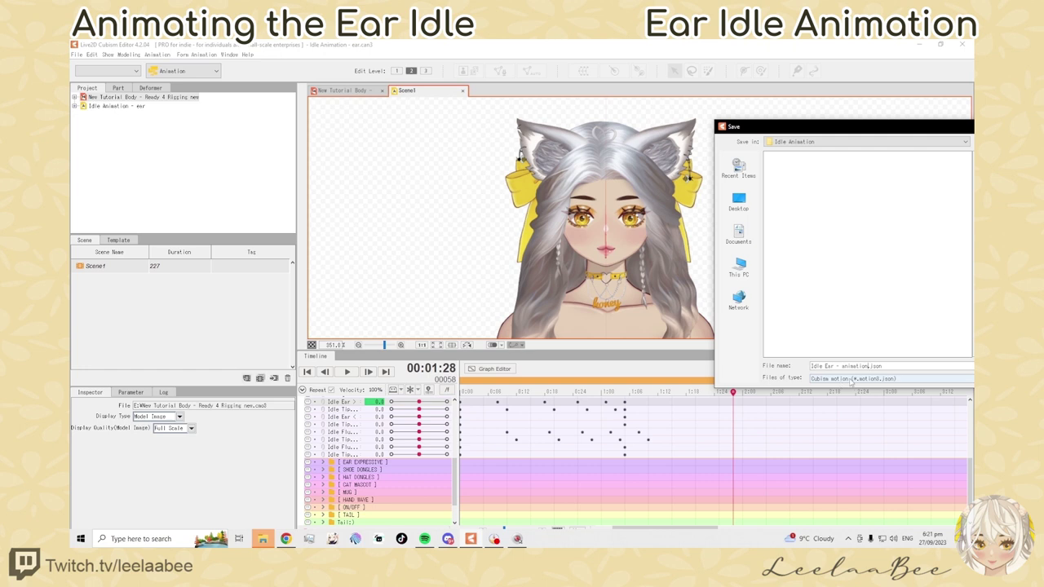
key("Return")
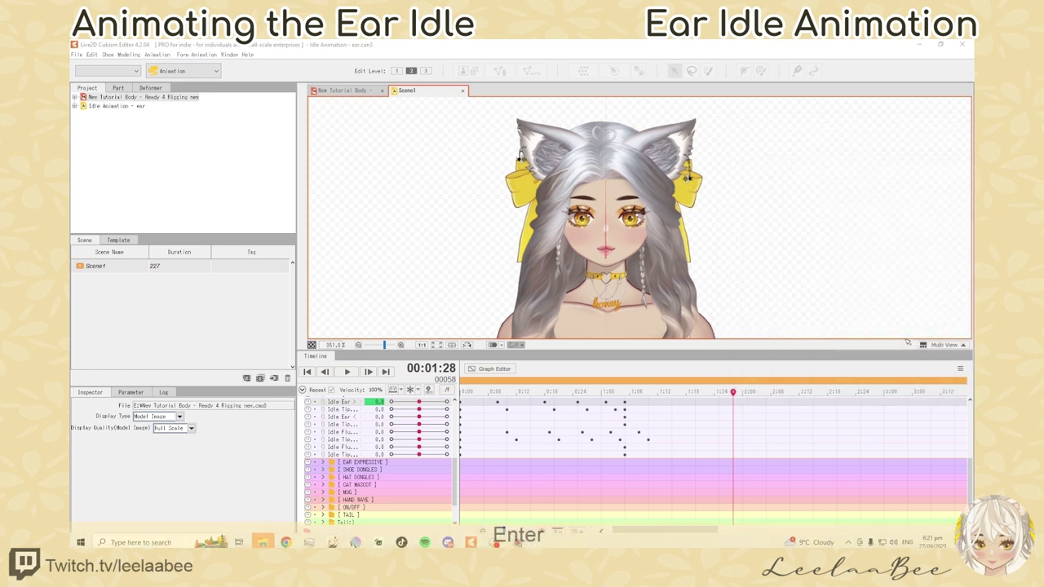
left_click(263, 538)
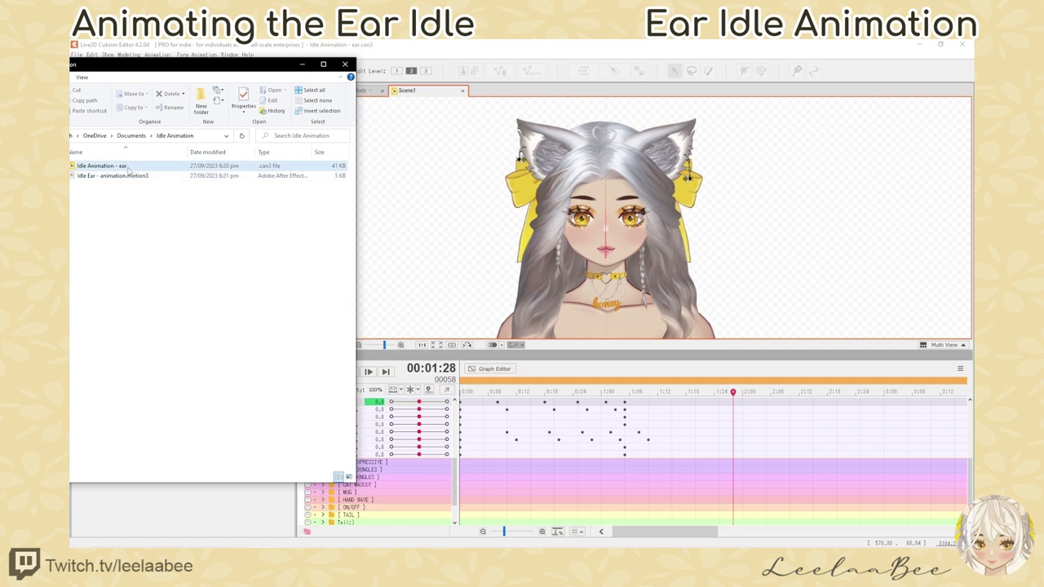
left_click(302, 63)
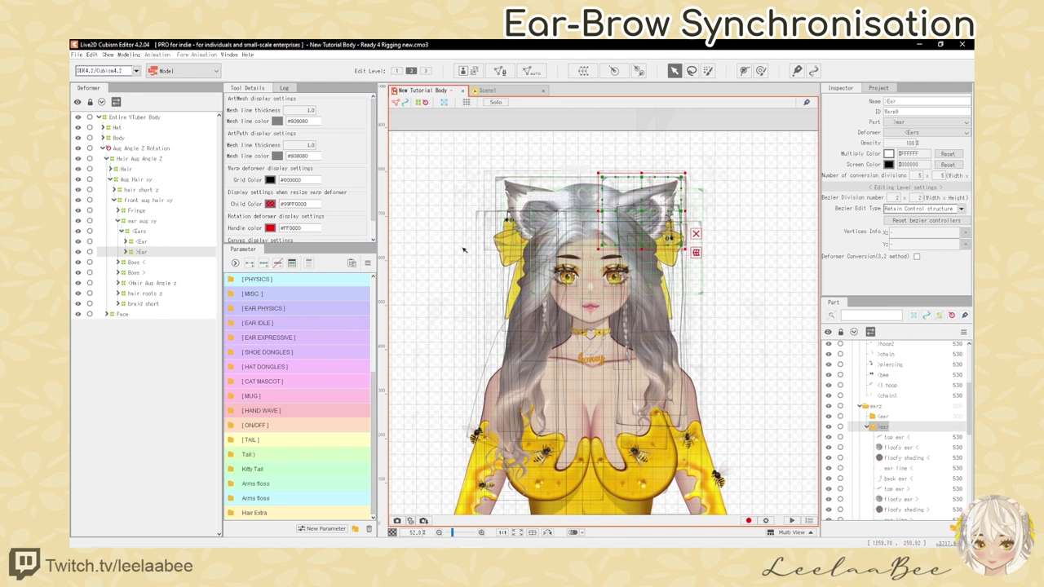
Step: Expand the EAR EXPRESSIVE parameter group in the model and examine the settings of Expressive Ear < and Expressive Ear >
left_click(232, 337)
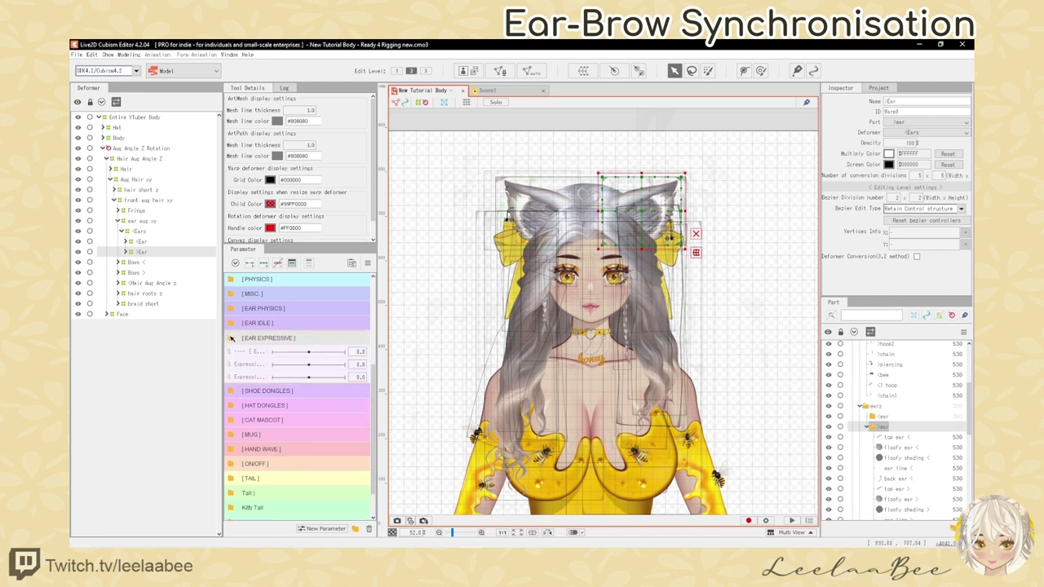
double_click(261, 368)
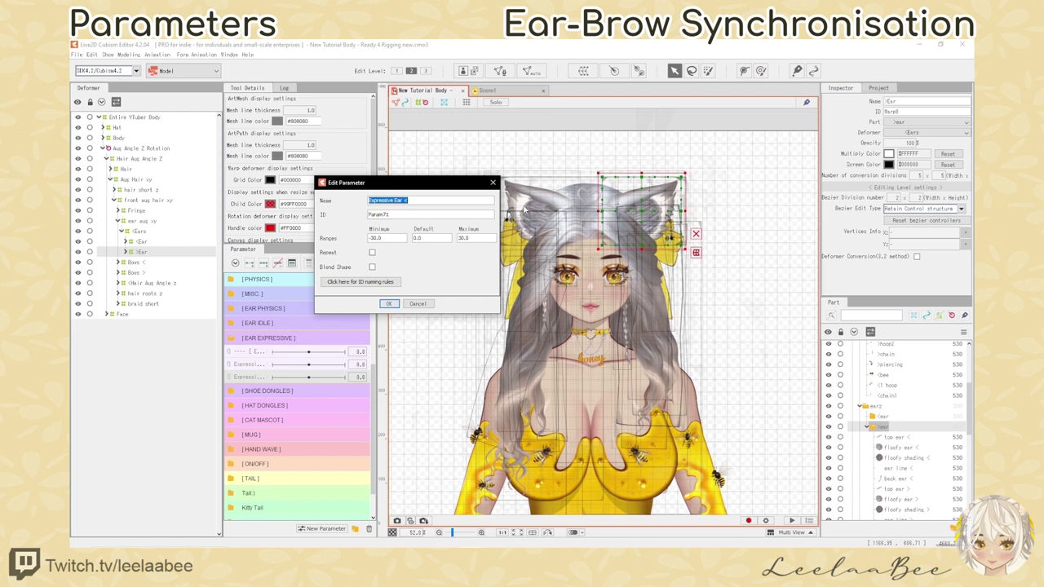
left_click(492, 183)
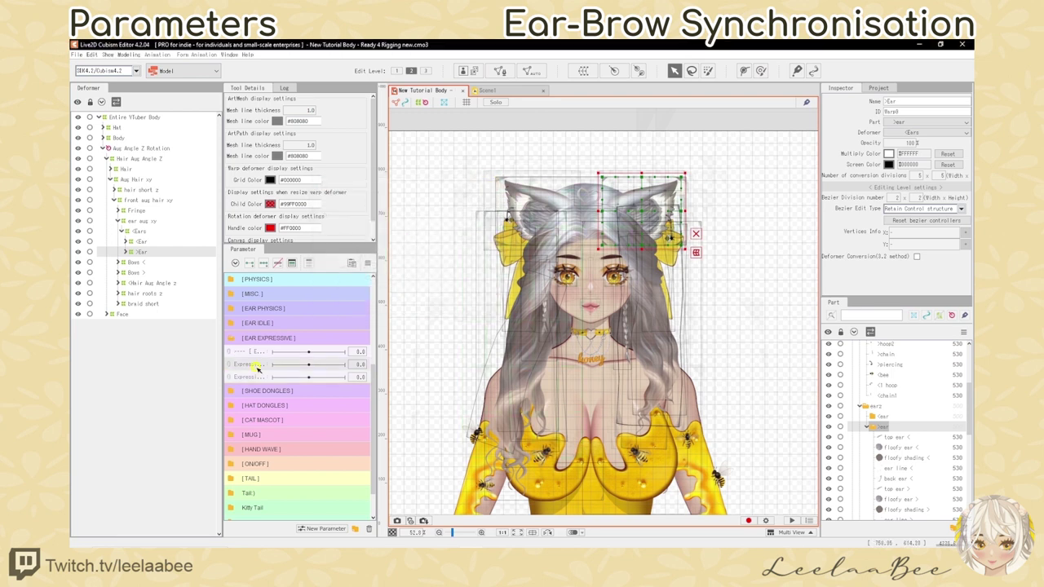
right_click(259, 365)
left_click(293, 369)
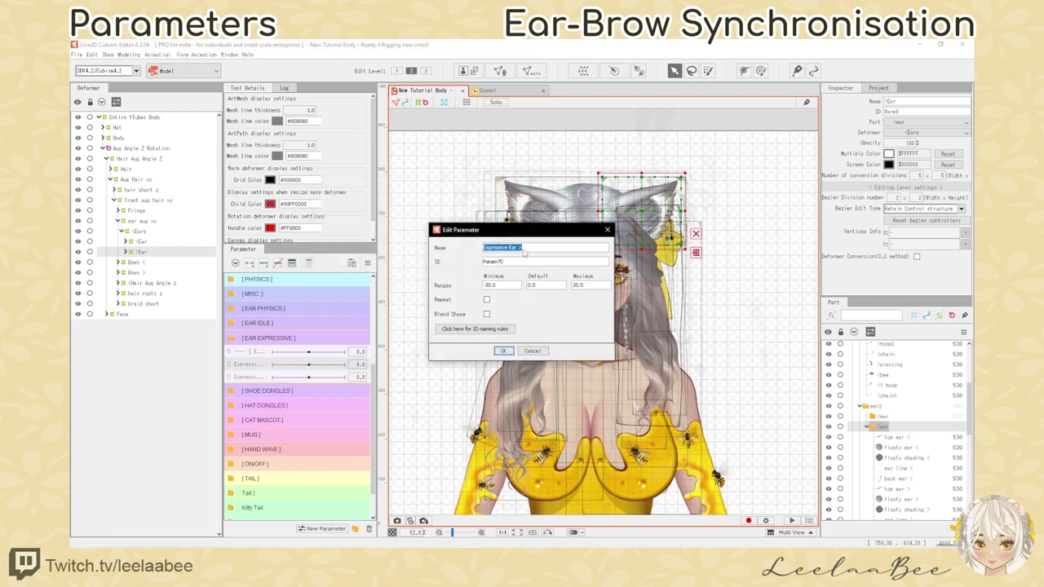
left_click_drag(560, 234, 436, 182)
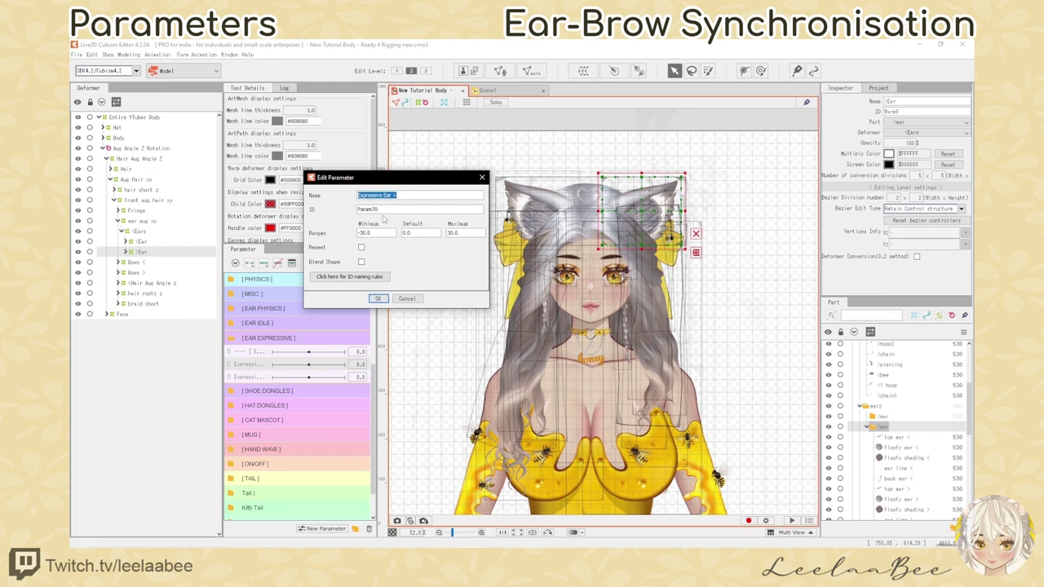
left_click(484, 177)
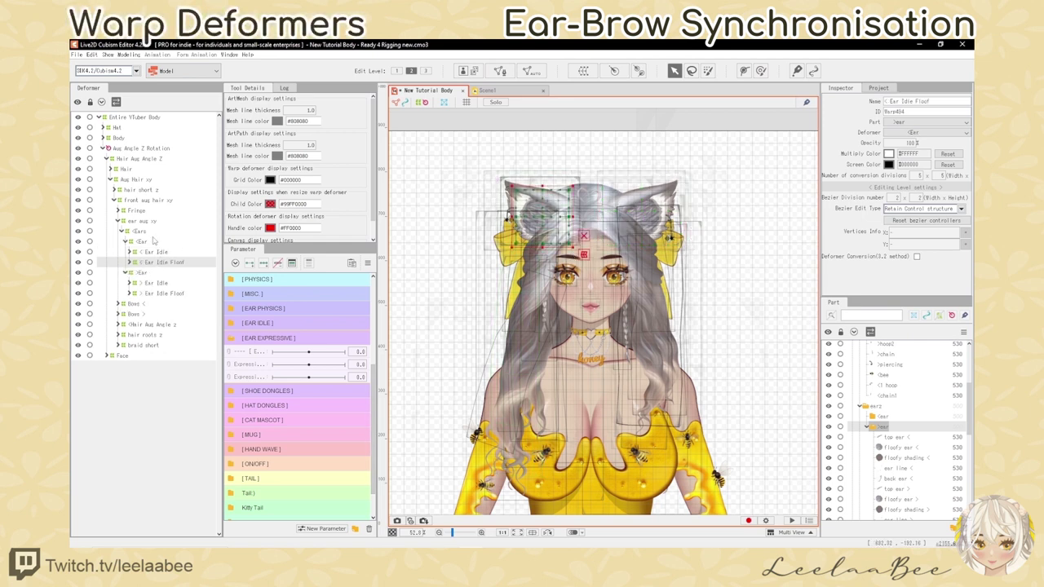
Step: Create a warp deformer named "Exp Ear <" as the parent of < Ear Idle and < Ear Idle Floof
left_click(152, 253)
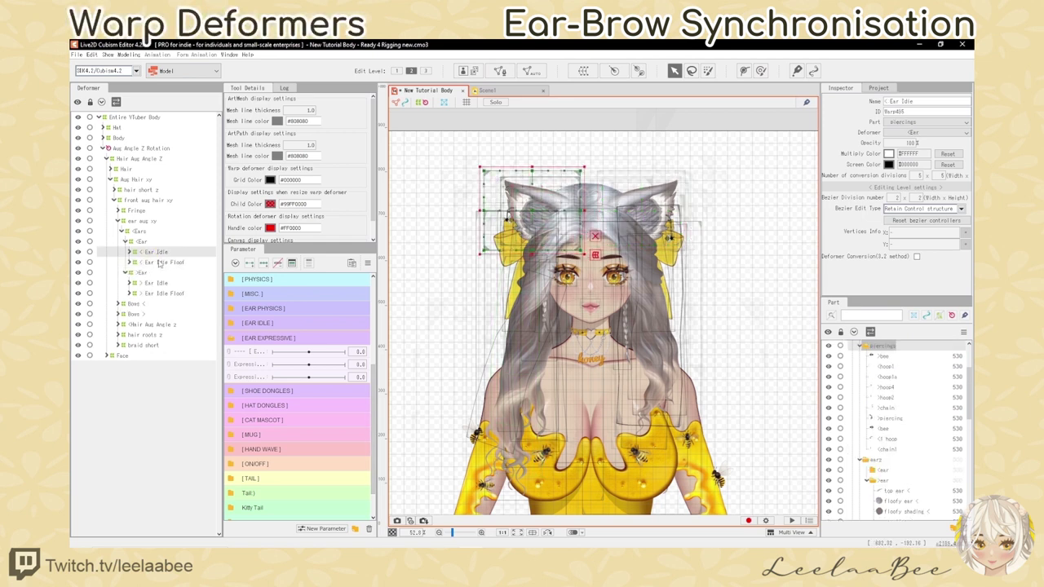
left_click(173, 263, "shift")
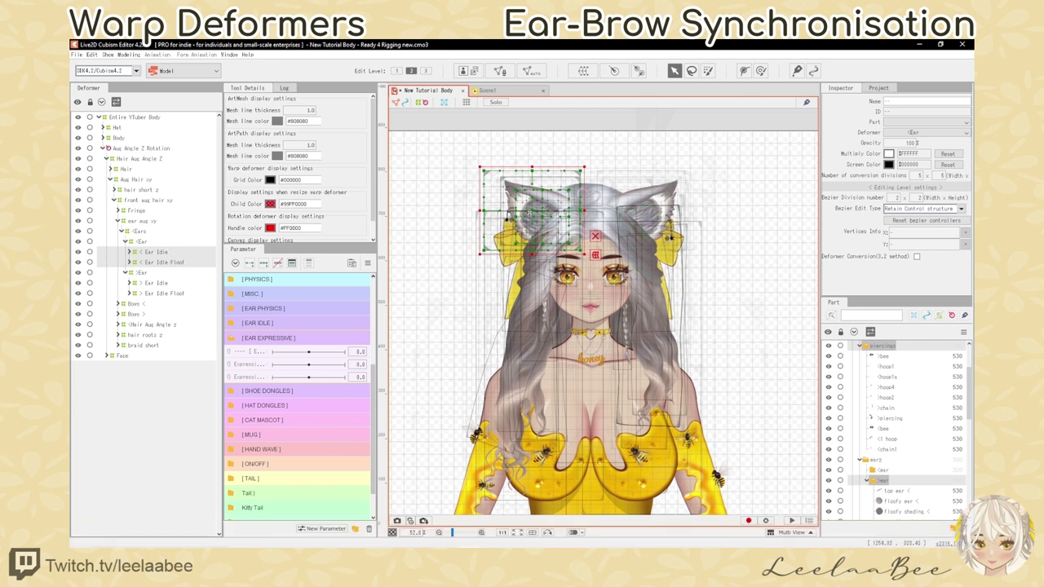
key("ctrl+z")
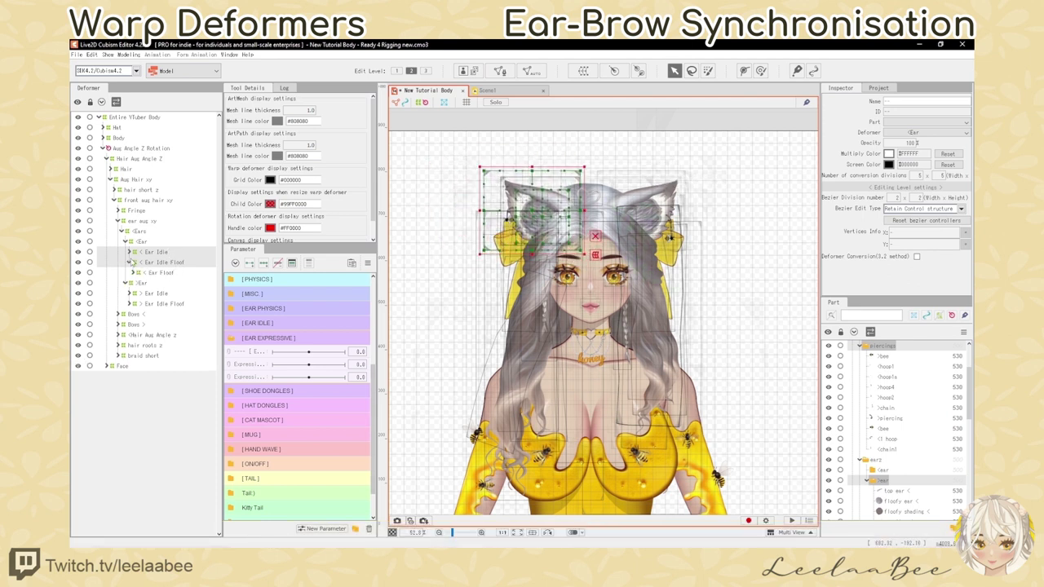
left_click(129, 262)
left_click(583, 70)
type("Exp")
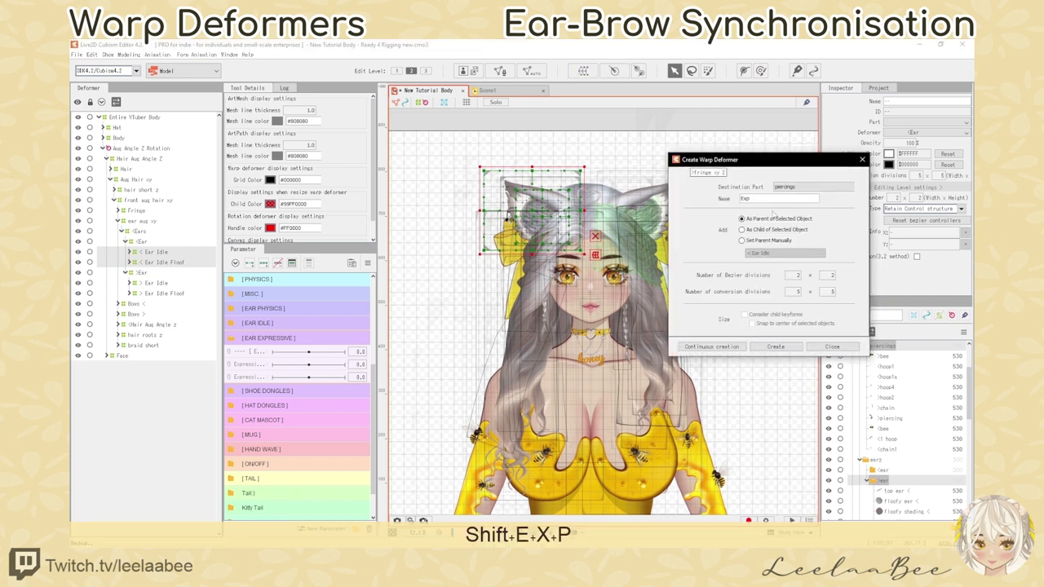
type(" Ear <")
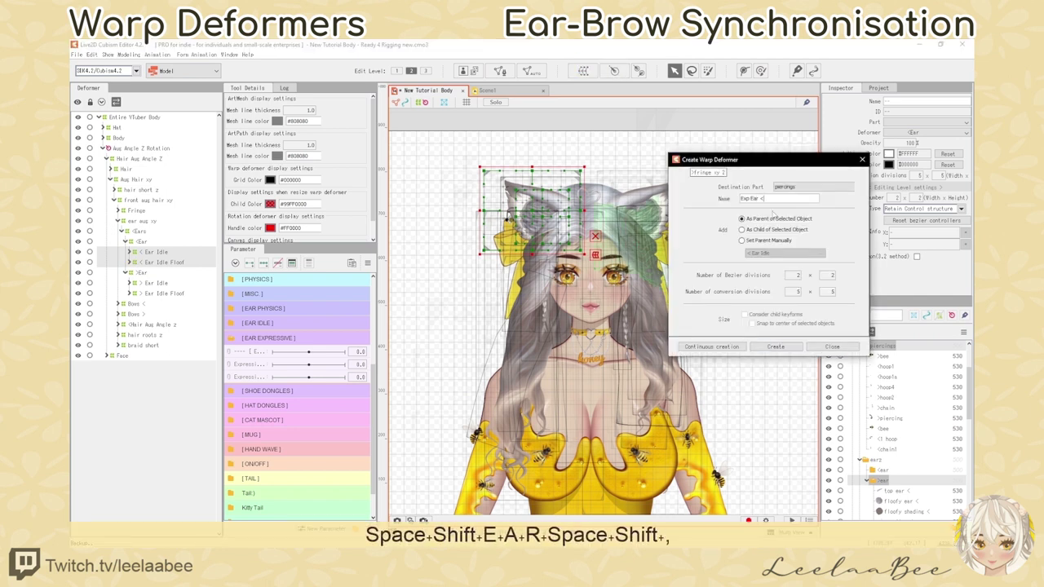
left_click(779, 347)
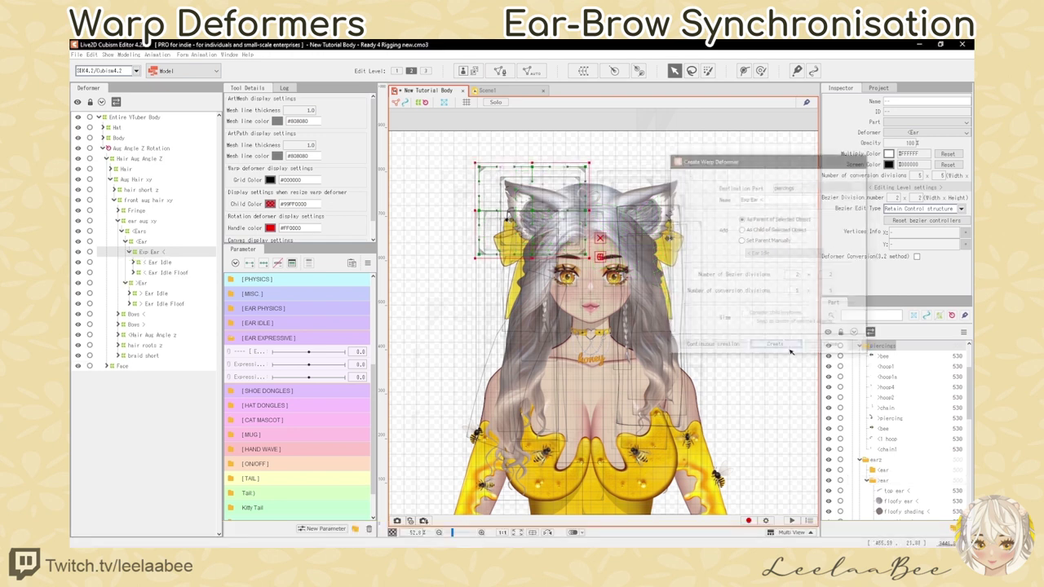
Step: Create a warp deformer named "Exp Ear >" as the parent of > Ear Idle and > Ear Idle Floof
left_click(155, 294)
left_click(162, 304, "shift")
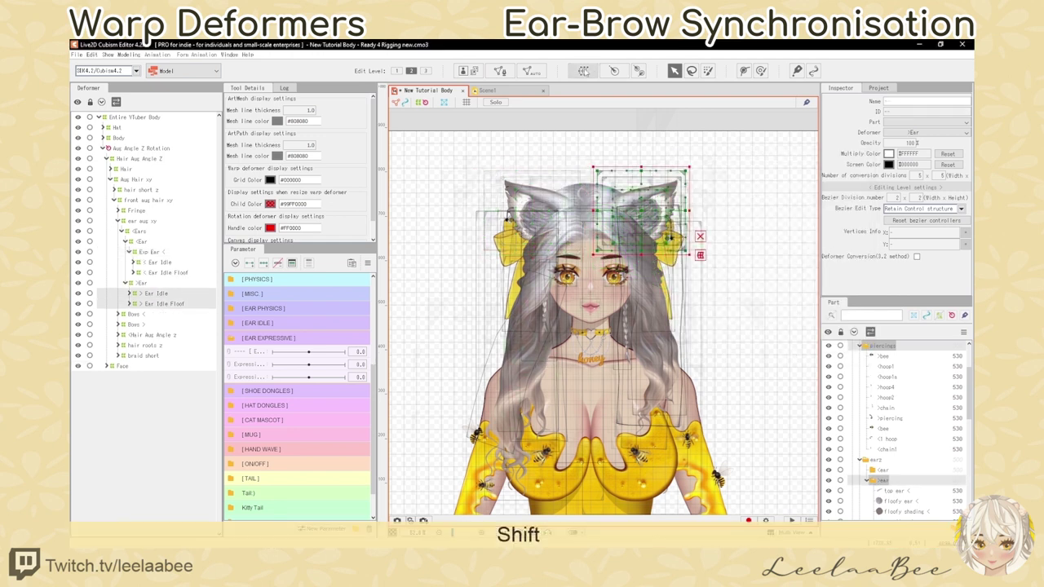
left_click(584, 70)
type("Exp Ear >")
left_click(776, 347)
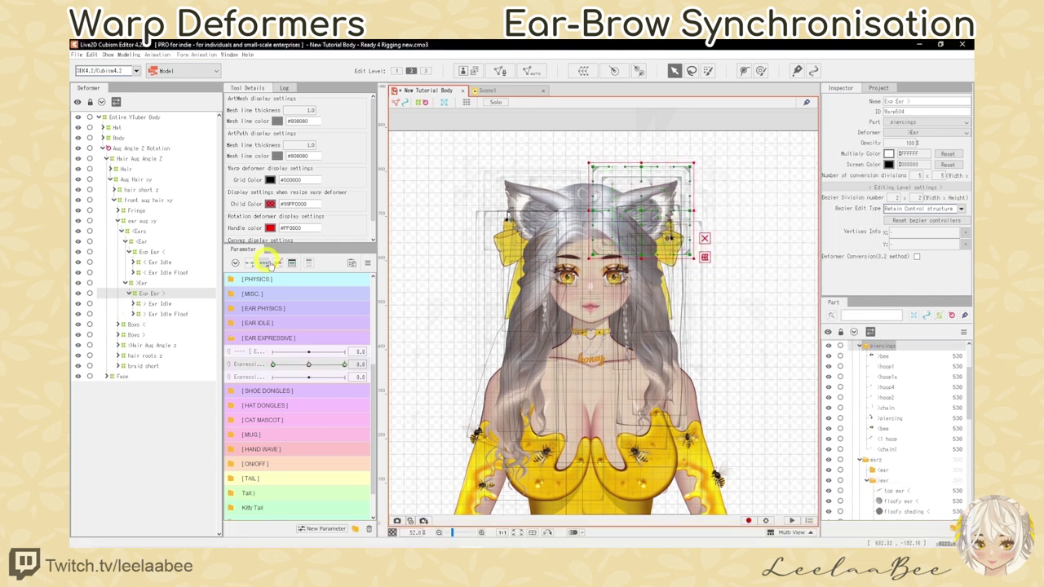
Step: Add three keys for each Exp Ear deformer on its matching Expressive Ear parameter, and sweep both parameters to 30 and -30
left_click(184, 254)
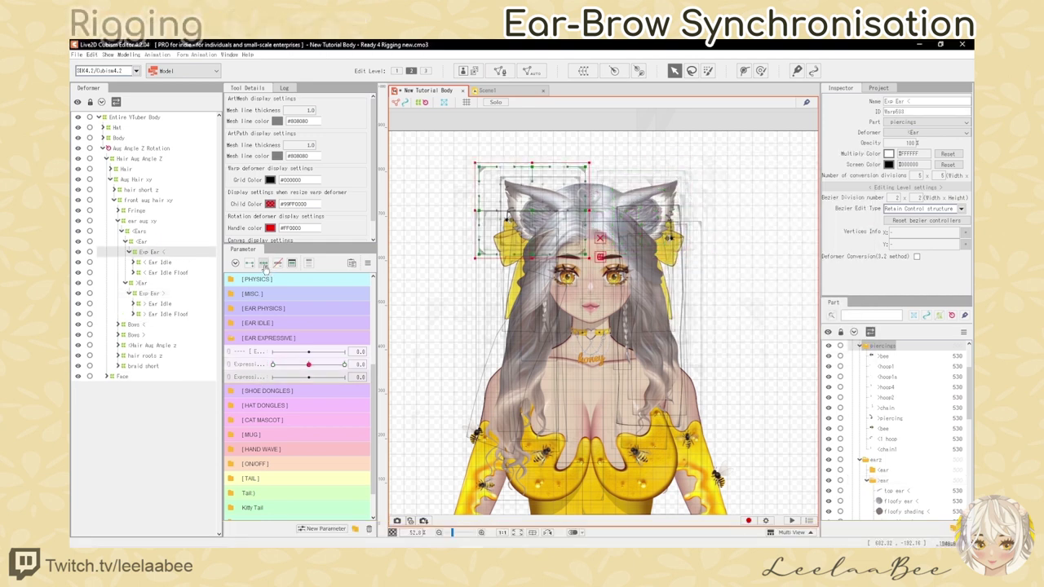
scroll(598, 230, "down", 2)
scroll(548, 233, "up", 4)
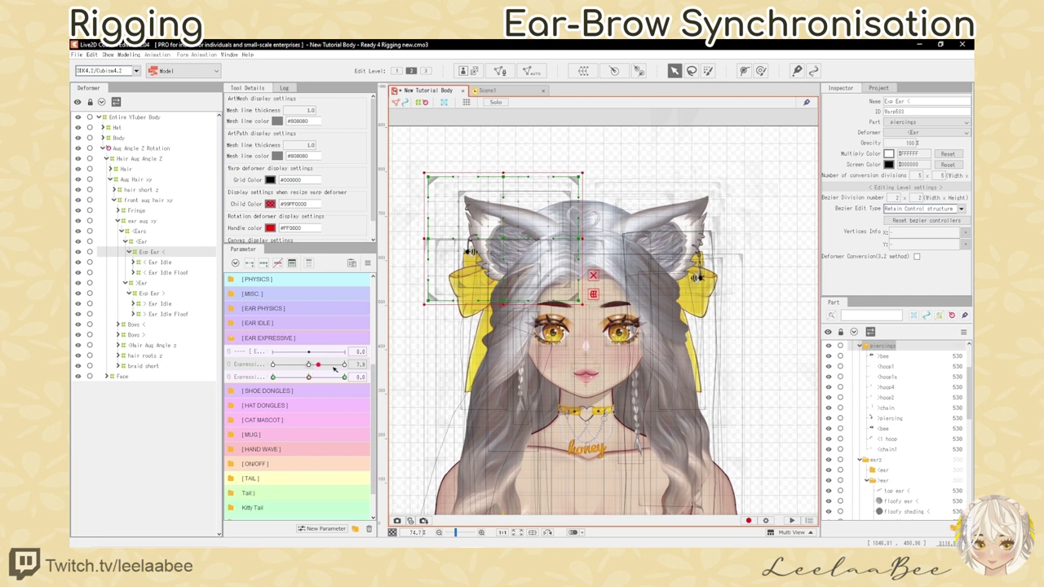
left_click_drag(334, 369, 391, 381)
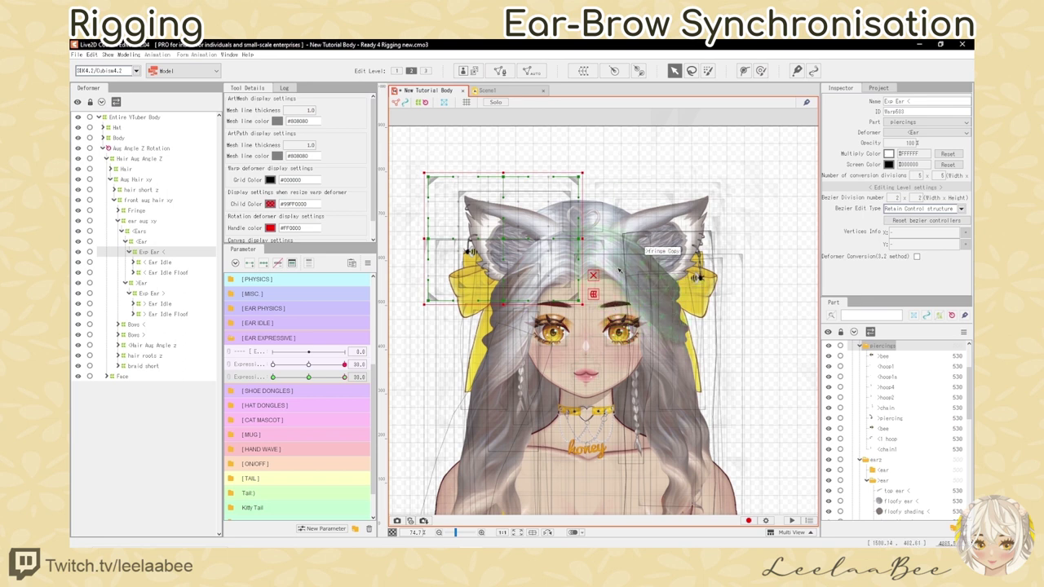
left_click_drag(310, 365, 259, 379)
left_click(403, 377)
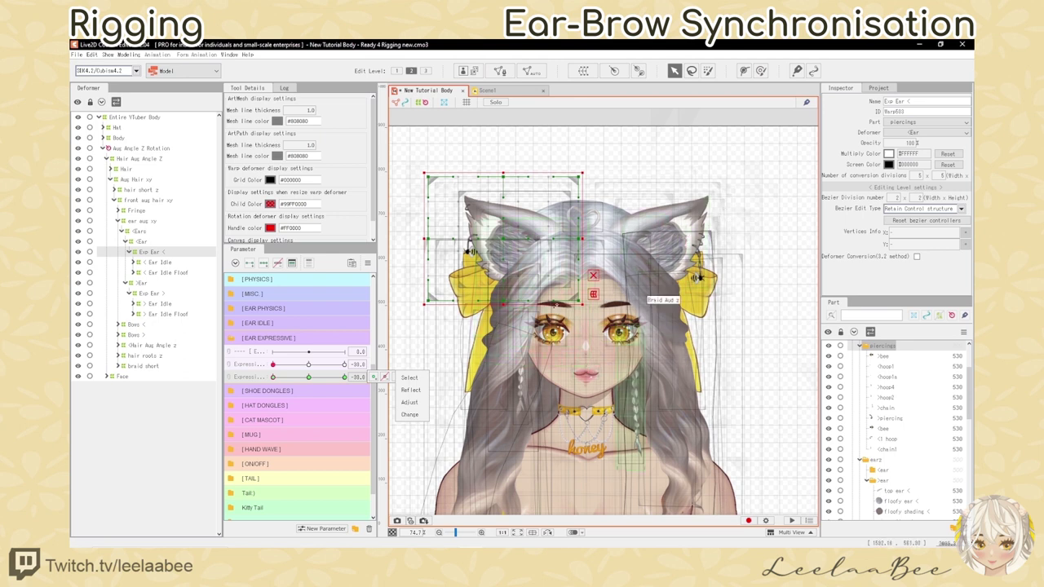
Step: With both Expressive Ear parameters at 30, bend the outer upper corners of Exp Ear < and Exp Ear > up and inward to raise the ears
mouse_move(316, 365)
left_mouse_down()
mouse_move(347, 366)
mouse_move(356, 379)
left_mouse_up()
left_click(152, 293, "ctrl")
left_click_drag(494, 359, 487, 368)
left_click_drag(421, 185, 448, 171)
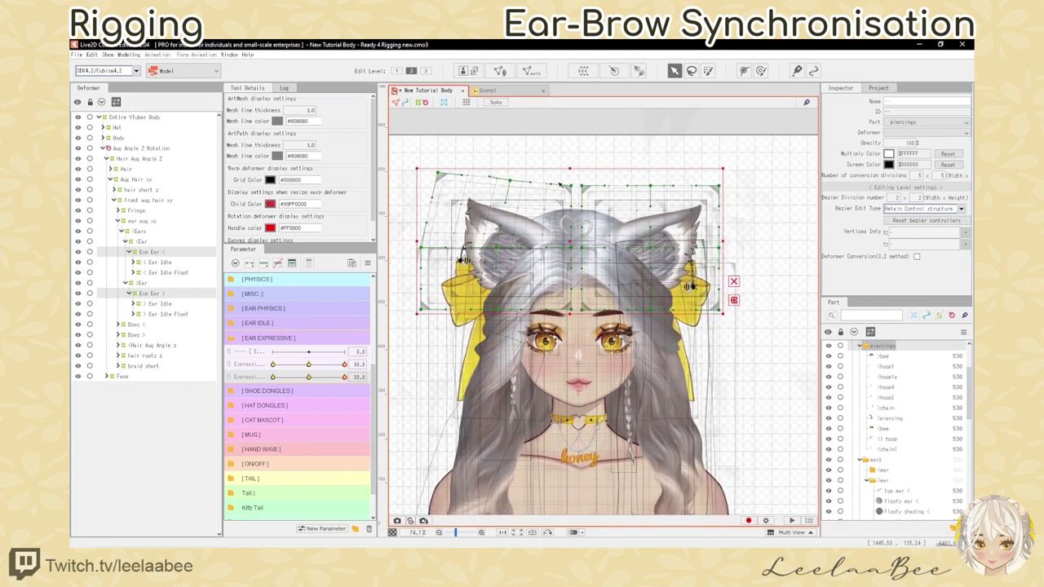
left_click_drag(421, 246, 434, 230)
left_click_drag(496, 185, 516, 177)
left_click_drag(720, 185, 708, 169)
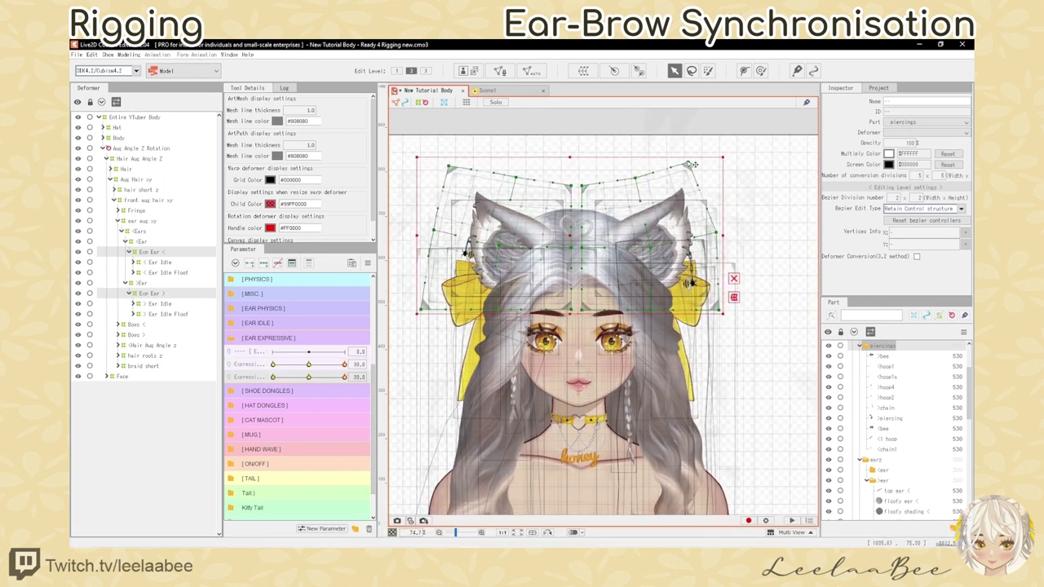
Step: With both Expressive Ear parameters at -30, bend the outer upper corners and edges of Exp Ear < and Exp Ear > down and outward to lower the ears
left_click(355, 377)
left_click_drag(317, 367, 346, 369)
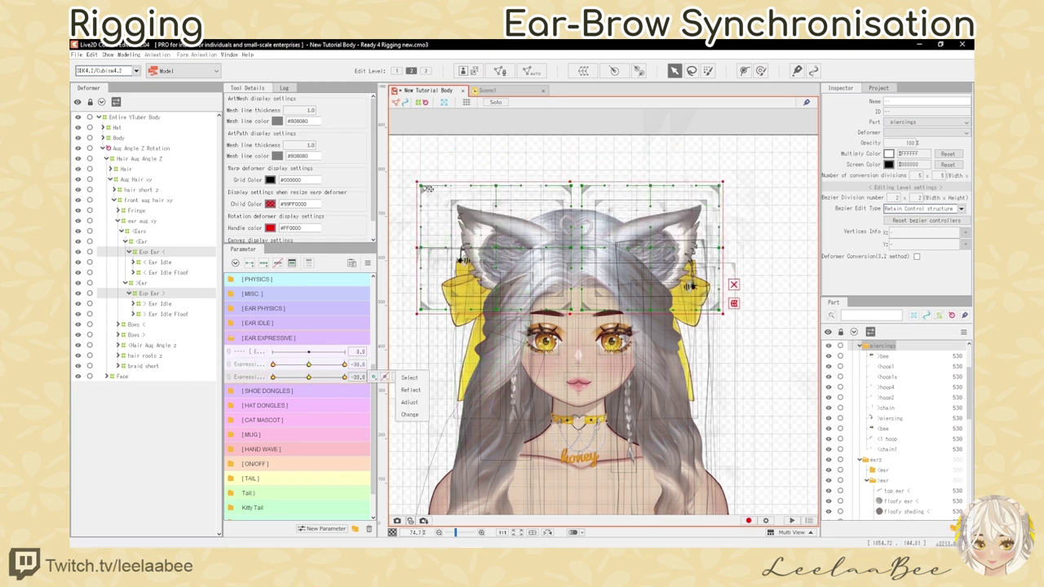
left_click_drag(421, 186, 406, 217)
left_click_drag(496, 185, 490, 201)
left_click_drag(421, 247, 415, 265)
left_click_drag(720, 186, 728, 214)
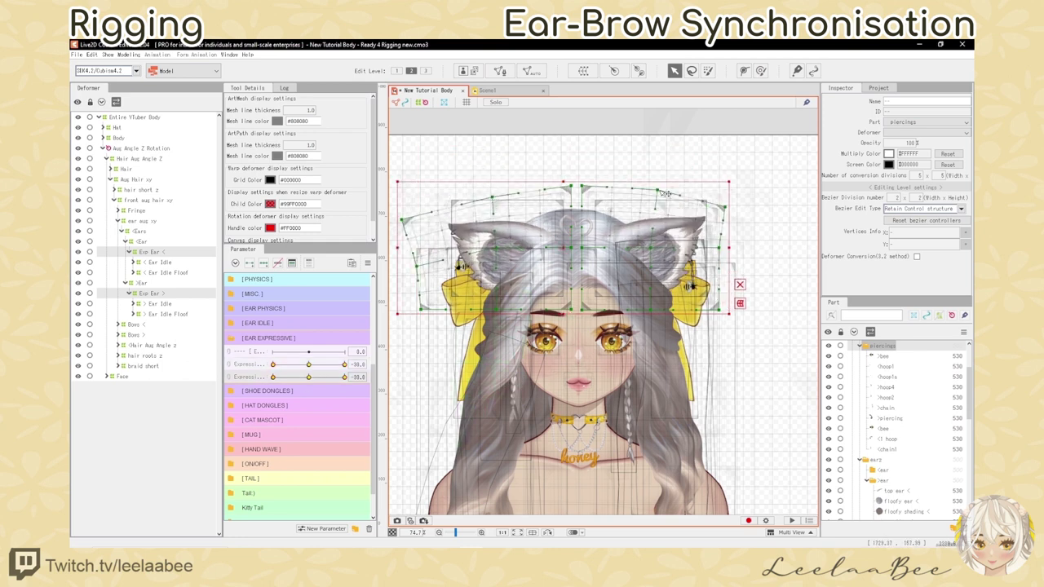
left_click_drag(650, 185, 663, 195)
left_click_drag(421, 310, 427, 312)
left_click_drag(728, 214, 732, 220)
left_click_drag(494, 204, 499, 222)
key("ctrl+z")
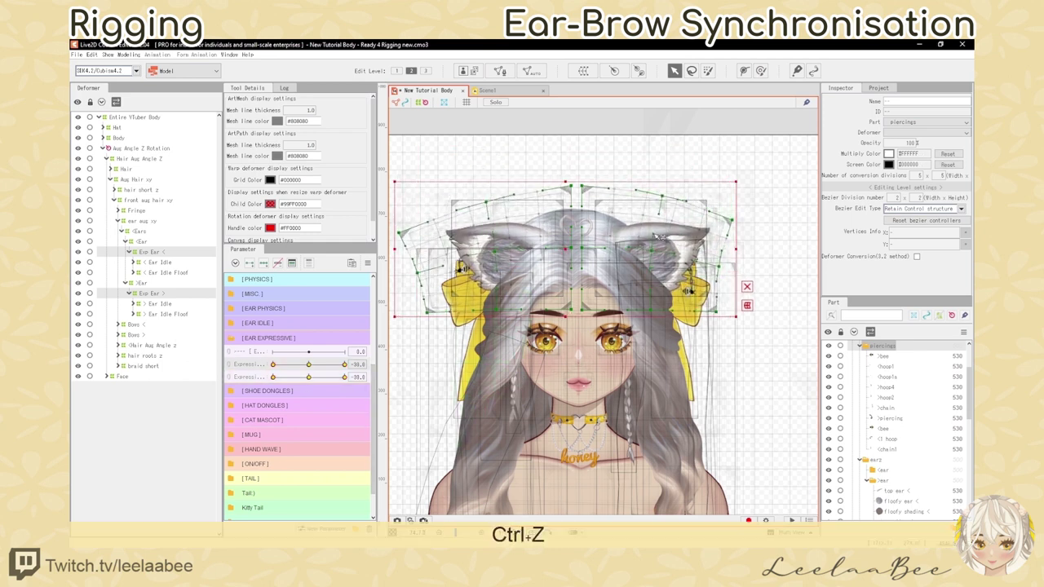
Step: Preview the expressive ear keyforms with the selection hidden, and return both Expressive Ear parameters to 0
scroll(602, 335, "down", 3)
scroll(616, 121, "up", 2)
left_click(344, 365)
left_click(344, 377)
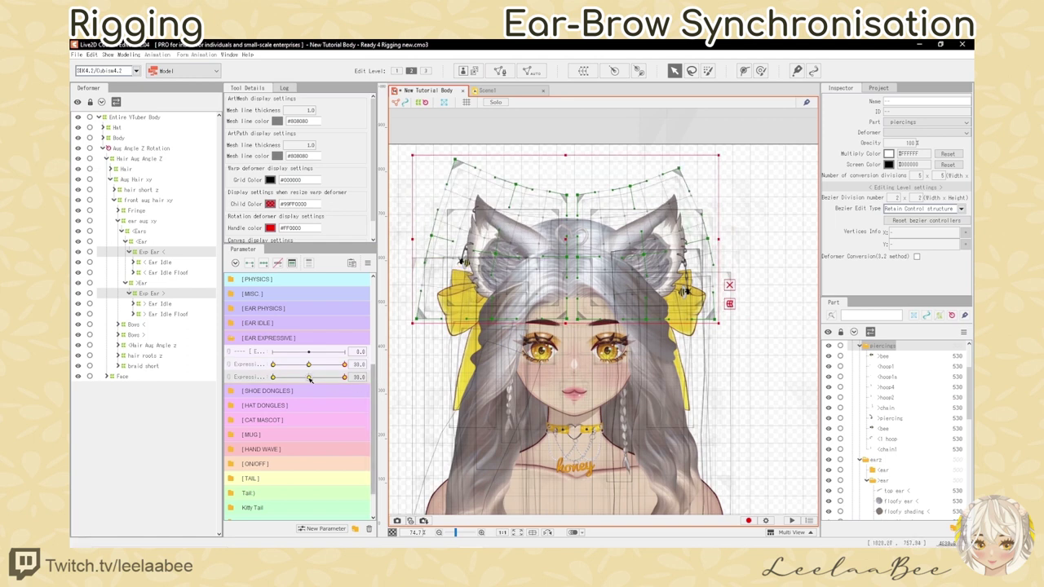
key("h")
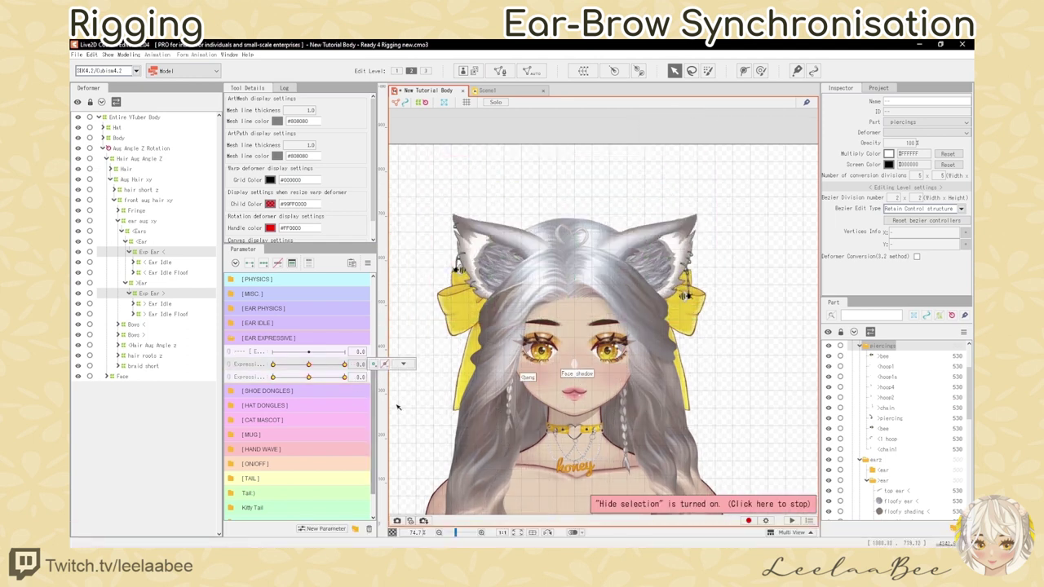
left_click_drag(308, 365, 336, 377)
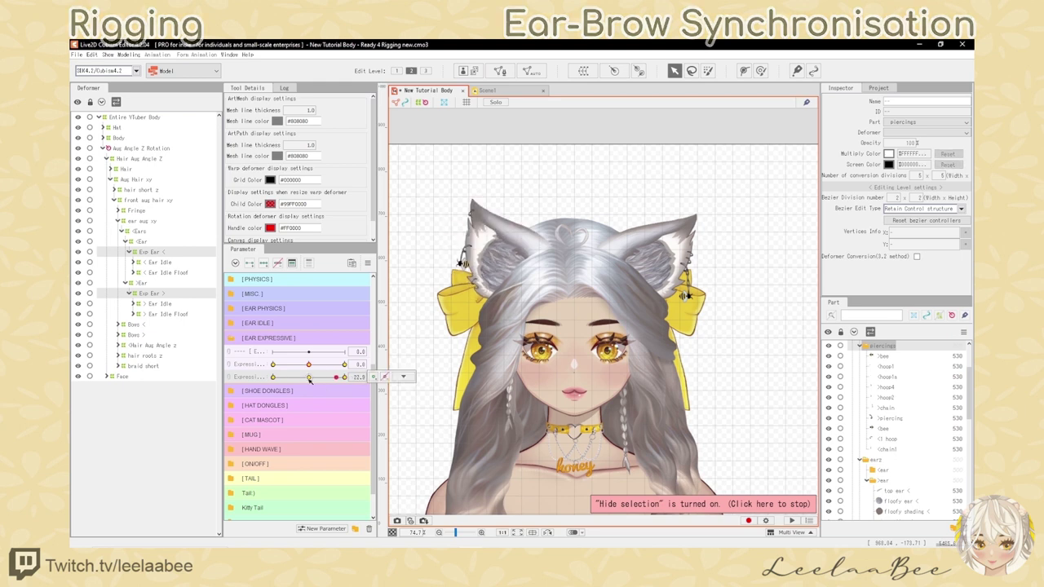
left_click(309, 377)
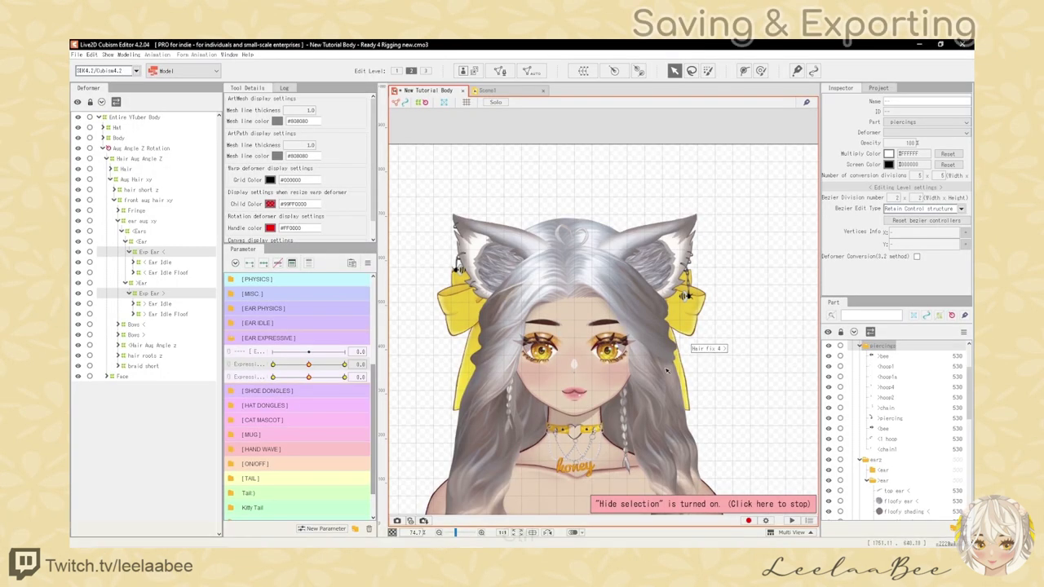
Step: Save the model and export it as a moc3 file for SDK 4.2 / Cubism 4.2, overwriting the existing model3.json
key("ctrl+s")
left_click(76, 54)
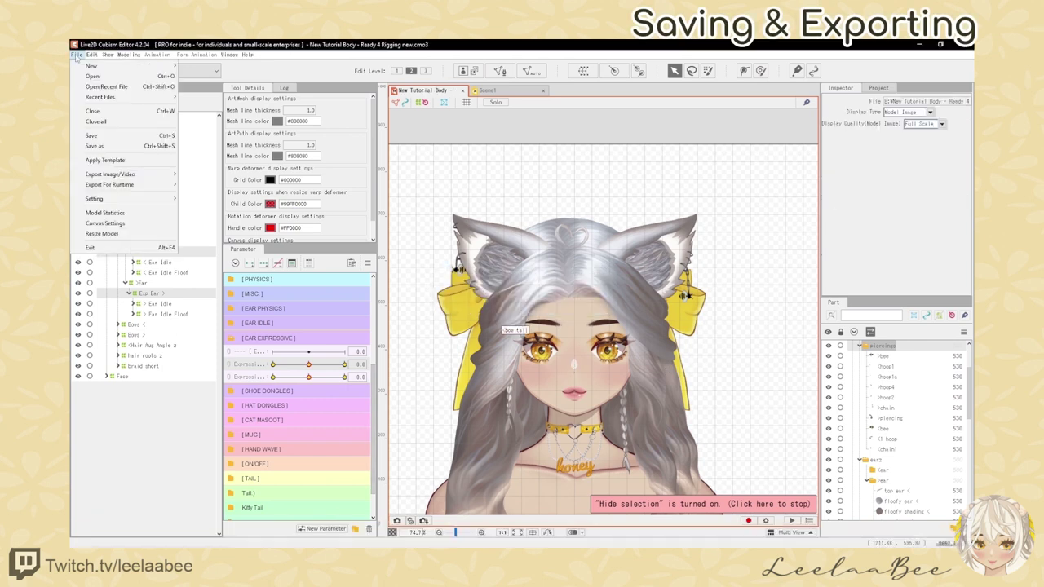
mouse_move(136, 185)
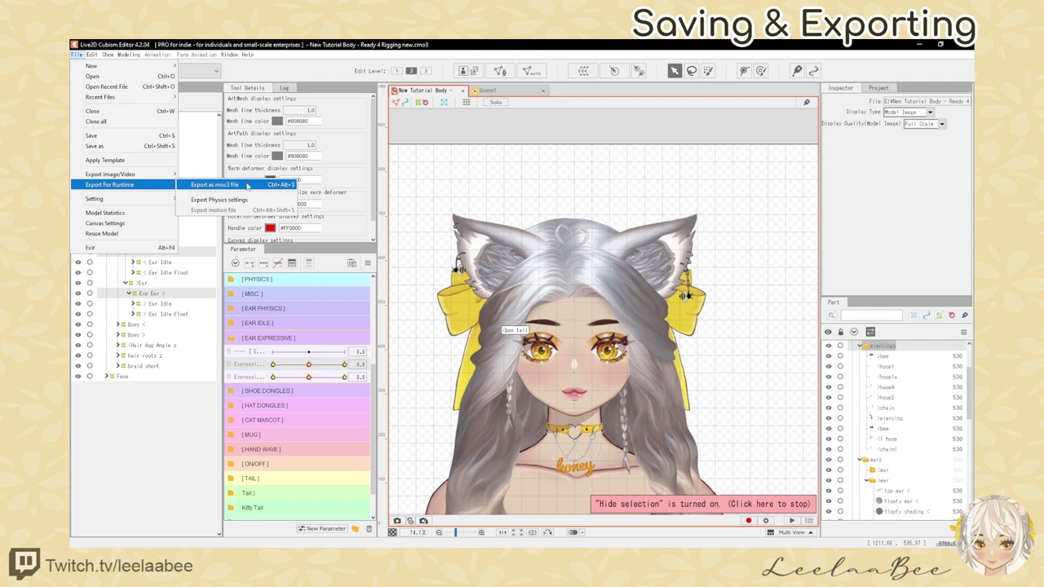
left_click(213, 184)
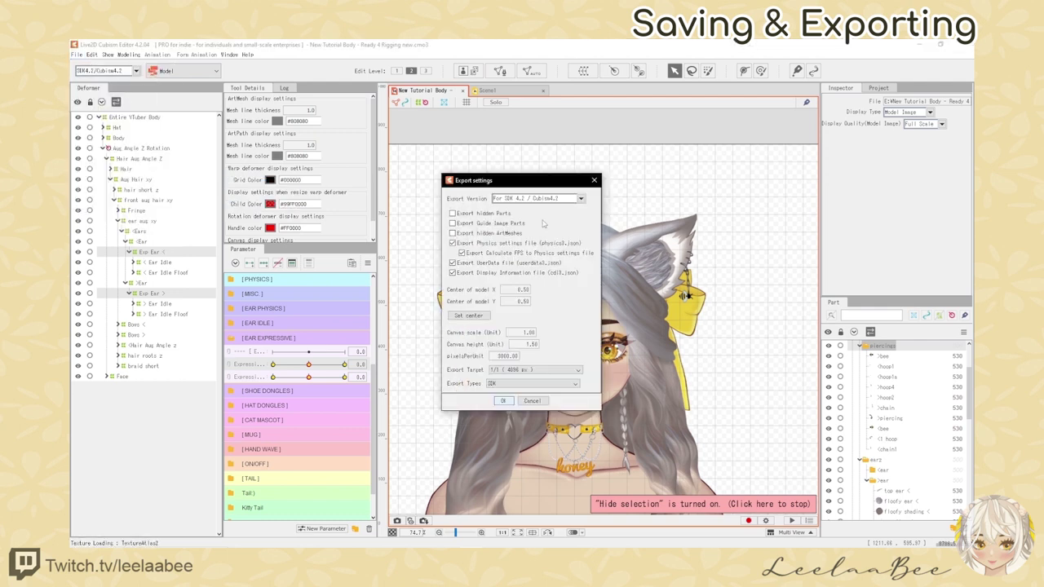
left_click(502, 401)
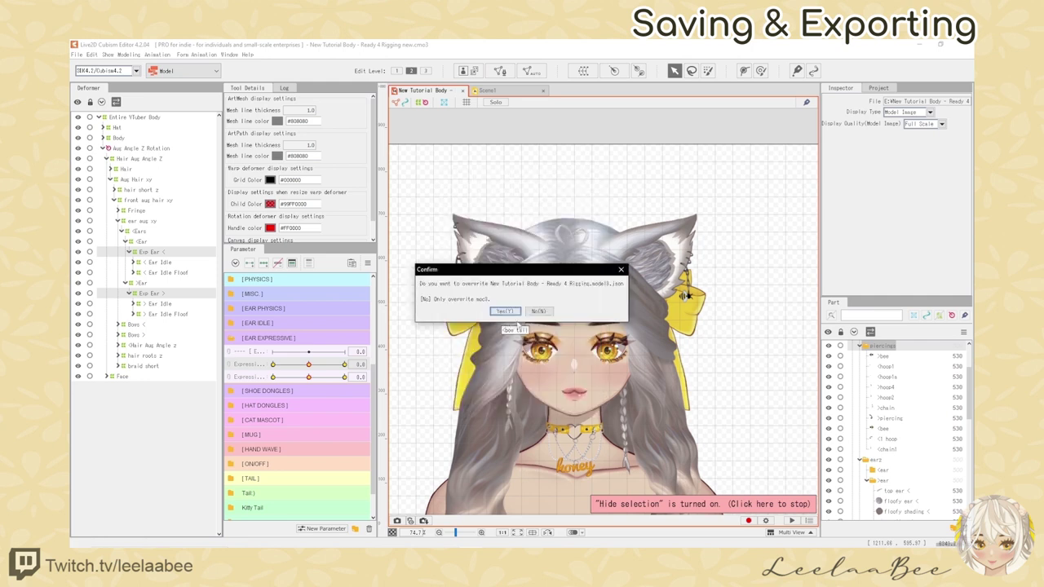
left_click(506, 312)
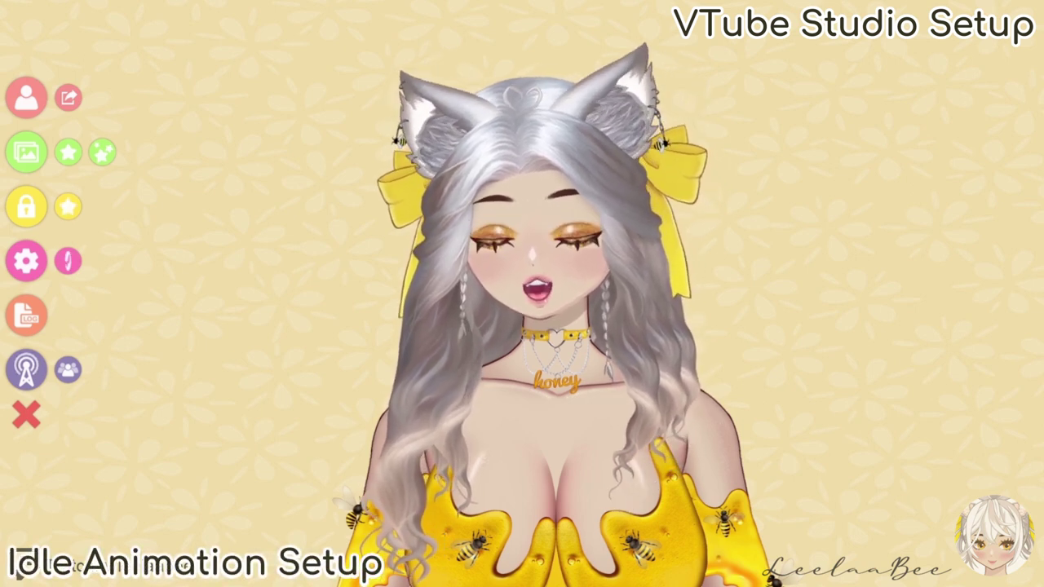
Step: Switch to VTube Studio and assign "Idle Ear - animation" as the model's Idle Animation
left_click(26, 261)
left_click(92, 19)
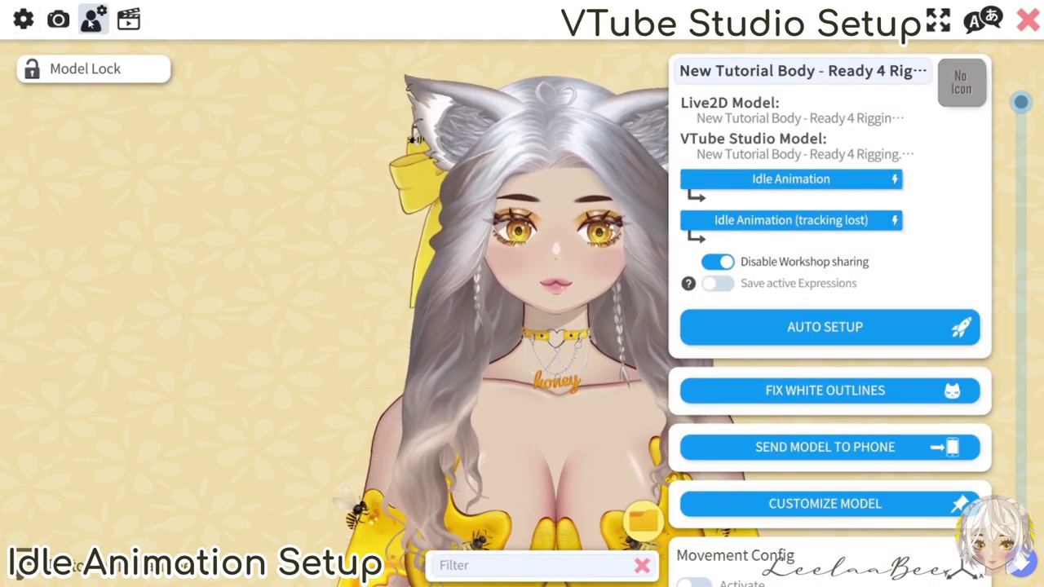
left_click(783, 179)
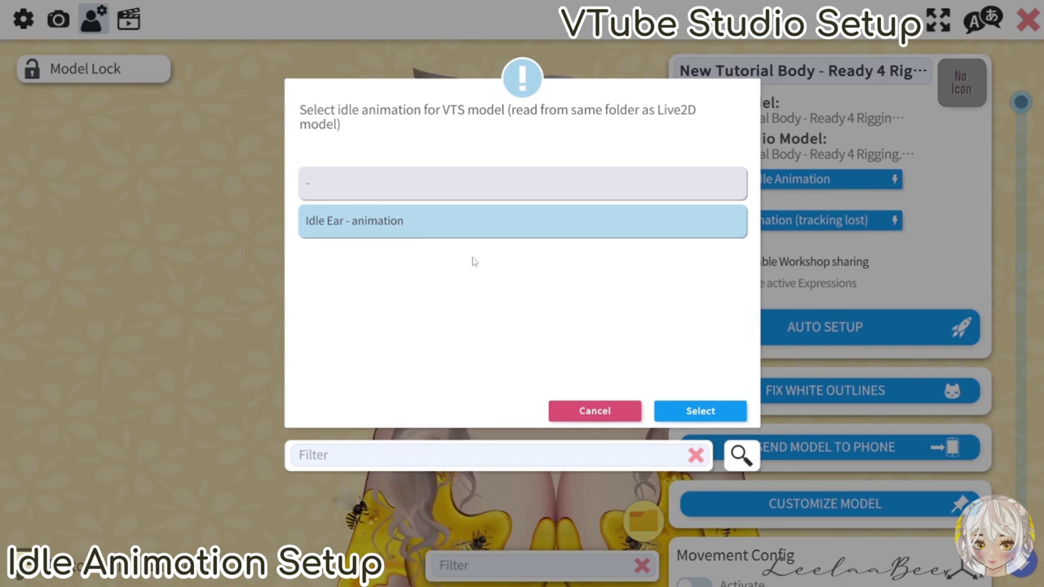
left_click(710, 411)
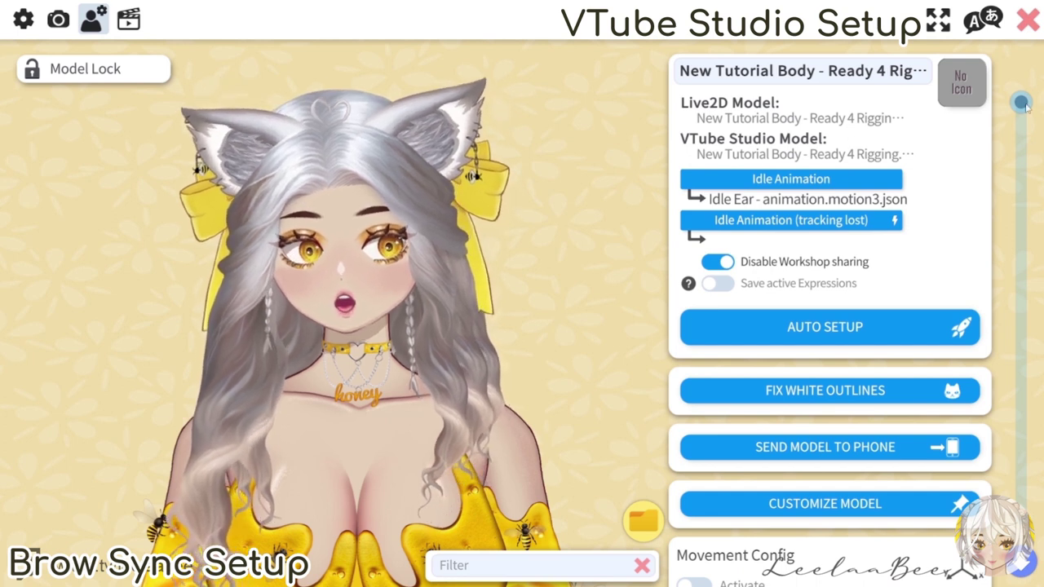
Step: Add two blank parameter mappings at the end of the model's parameter list
left_click_drag(1023, 103, 1023, 540)
left_click(830, 544)
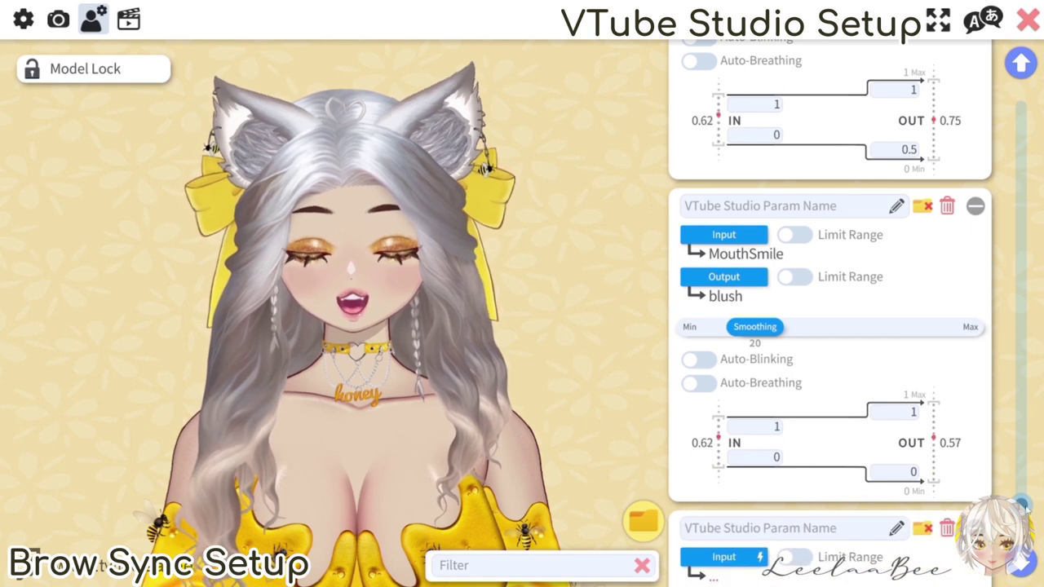
left_click(830, 544)
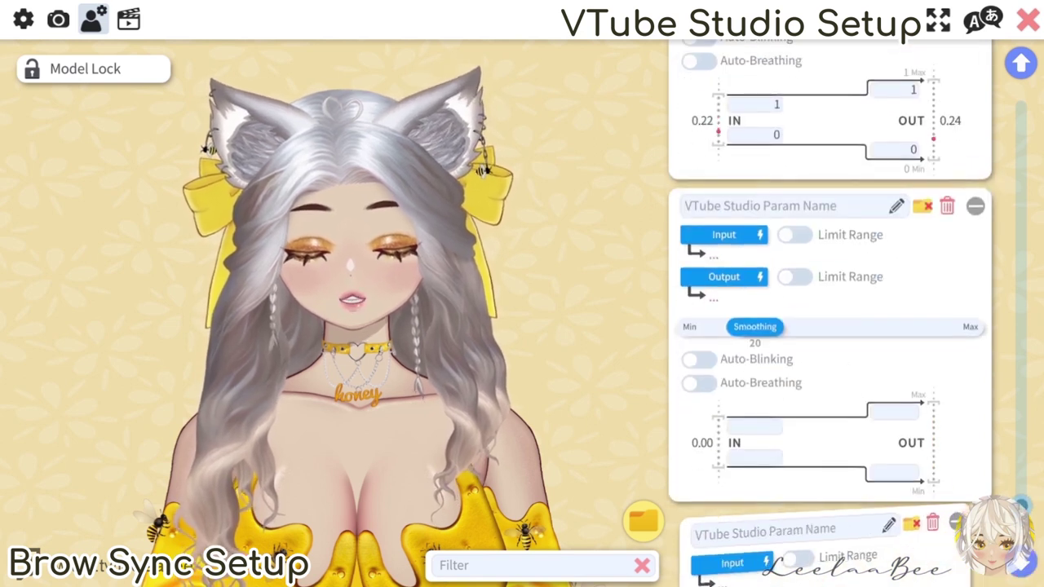
Step: Set the first blank mapping's input to the face tracking parameter BrowLeftY
left_click(738, 235)
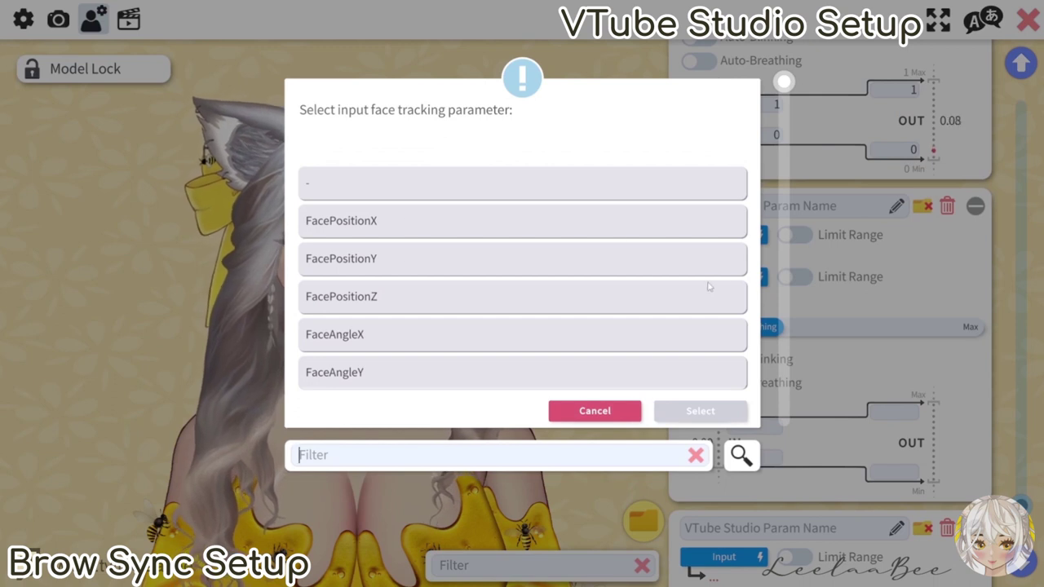
scroll(494, 318, "down", 8)
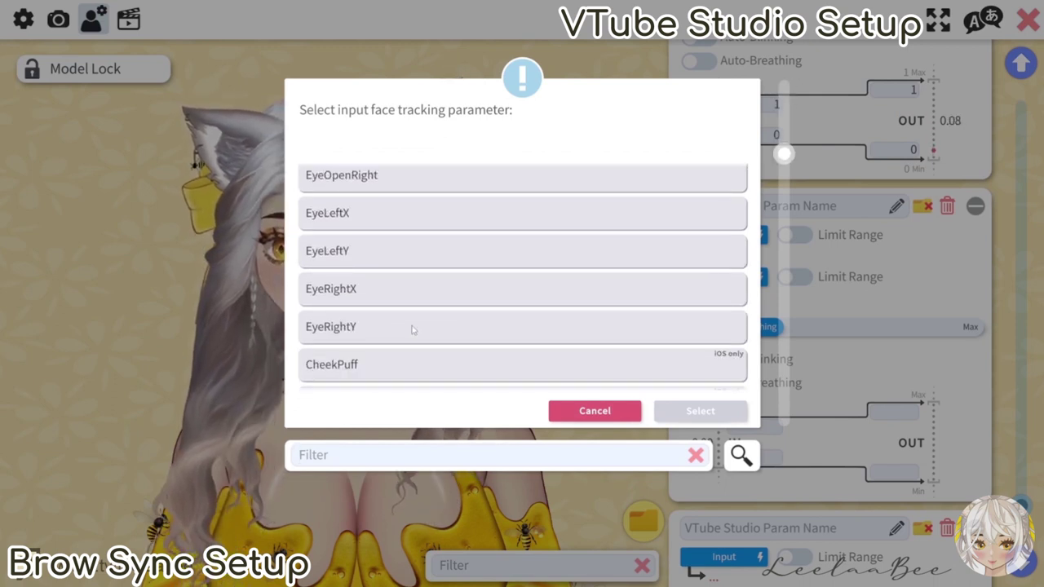
scroll(412, 330, "down", 4)
left_click(394, 278)
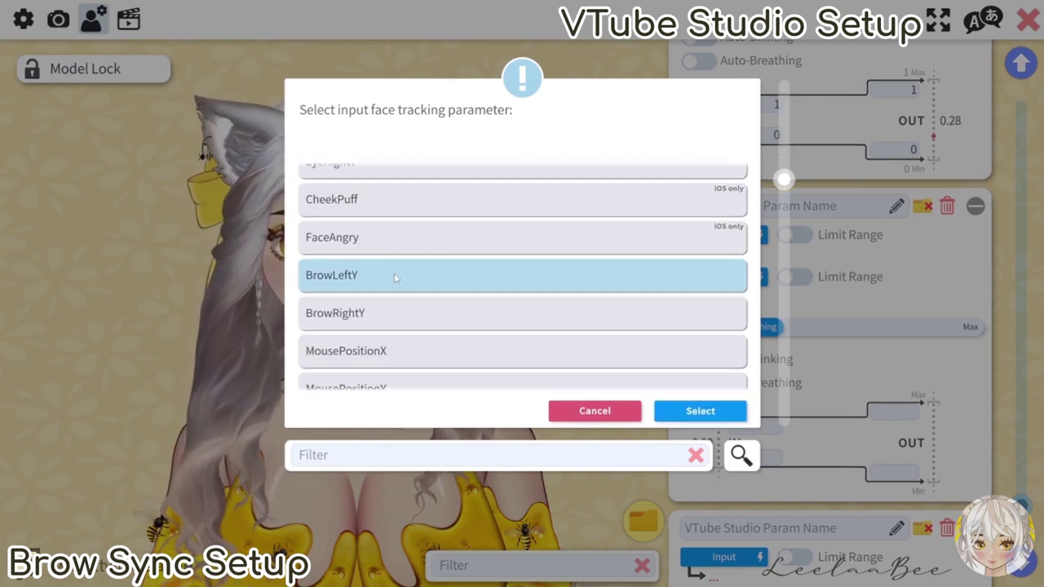
left_click(690, 416)
Step: Set the BrowLeftY mapping's output to the Live2D parameter Expressive Ear > (Param70)
left_click(767, 278)
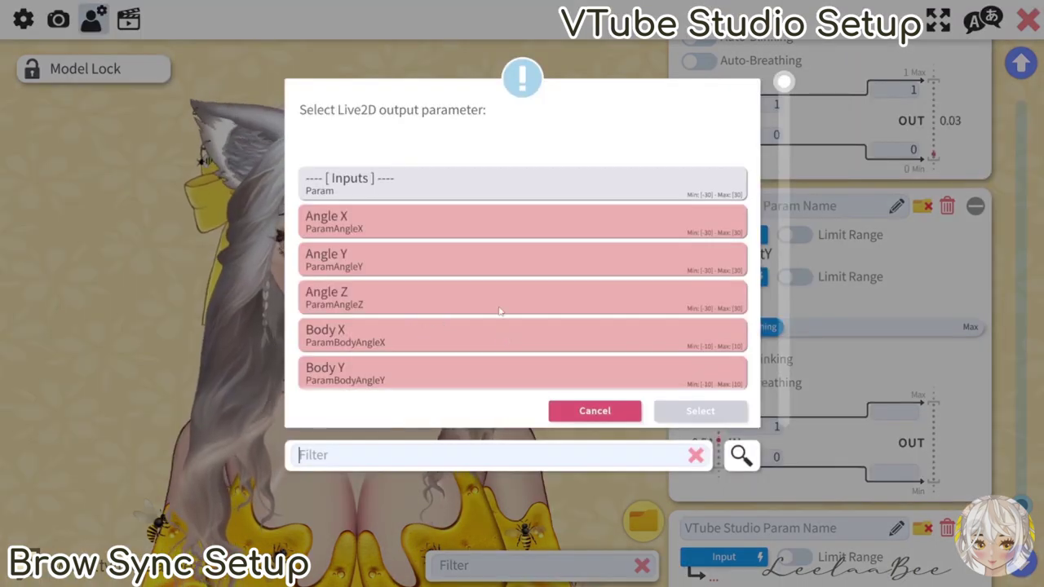
scroll(459, 327, "down", 10)
type("exp")
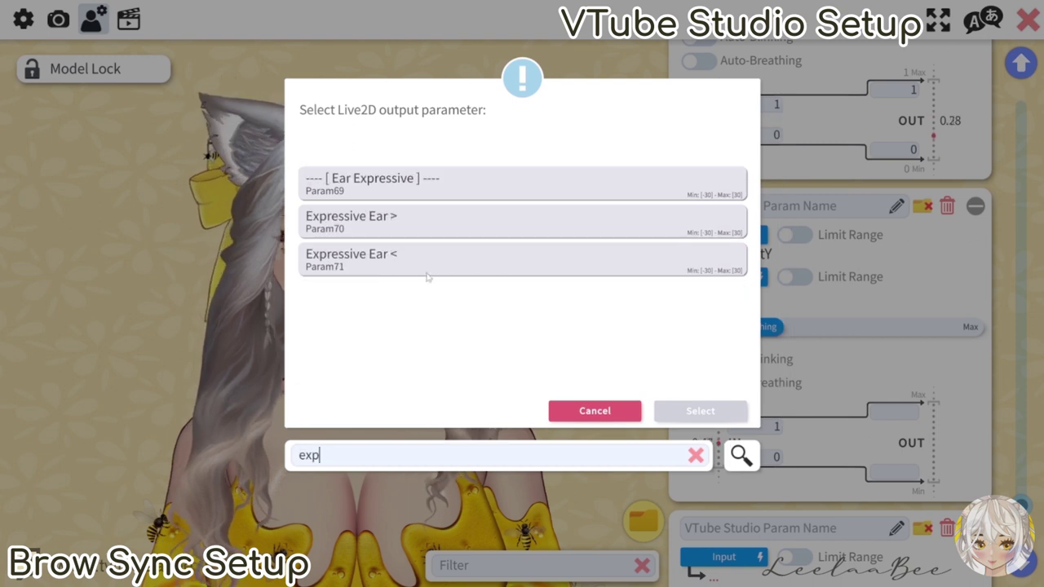
left_click(454, 227)
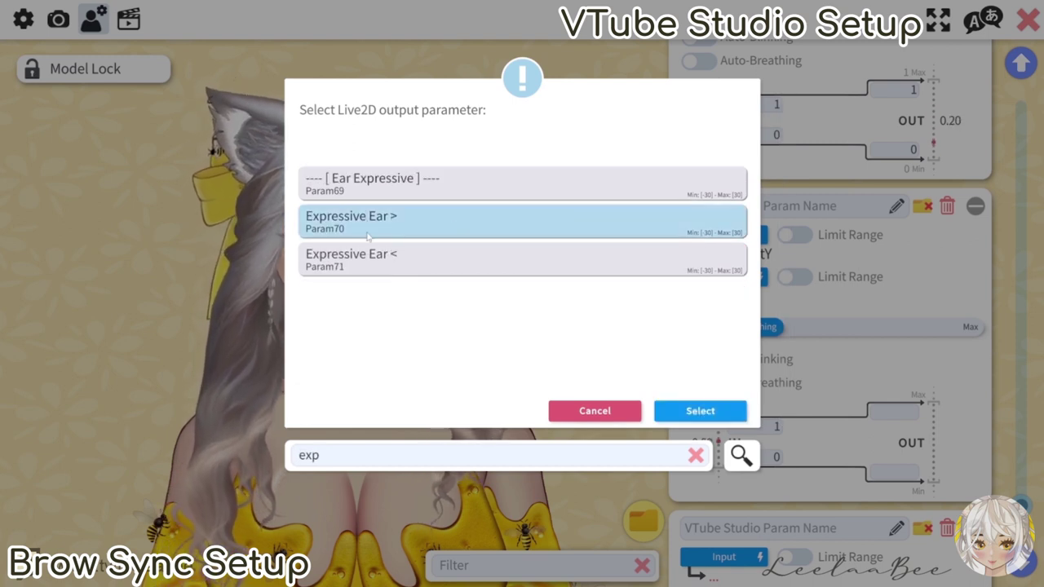
left_click(700, 412)
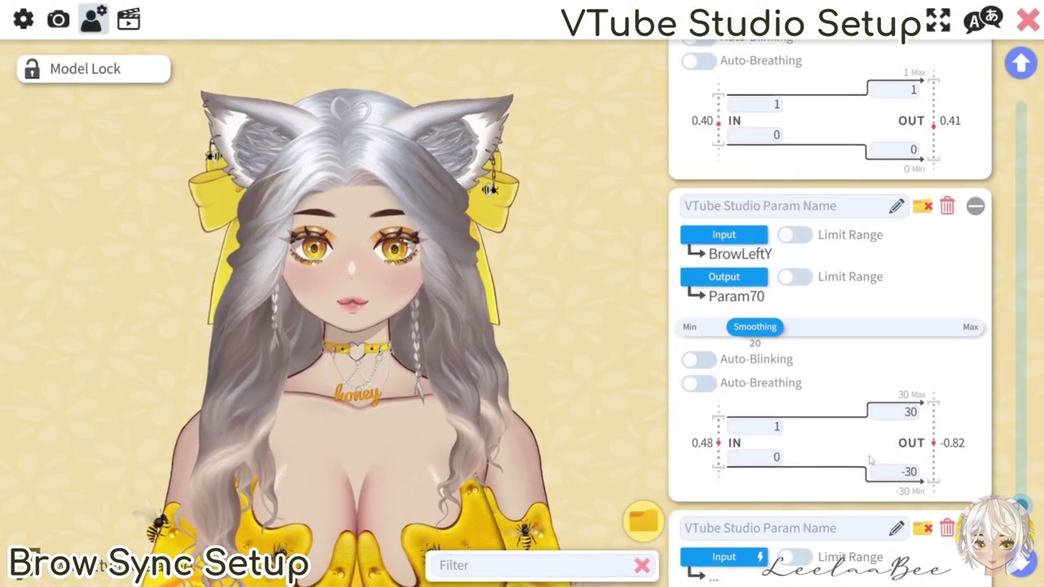
Step: Name the BrowLeftY mapping "Brow>Exp"
scroll(809, 112, "down", 2)
left_click(808, 112)
type("B")
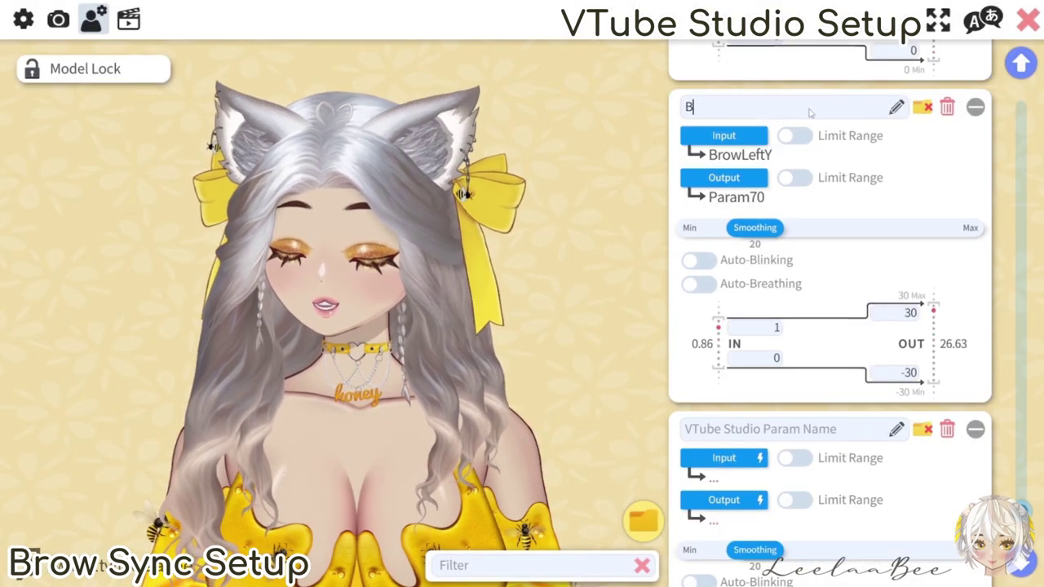
type("row>Exzp")
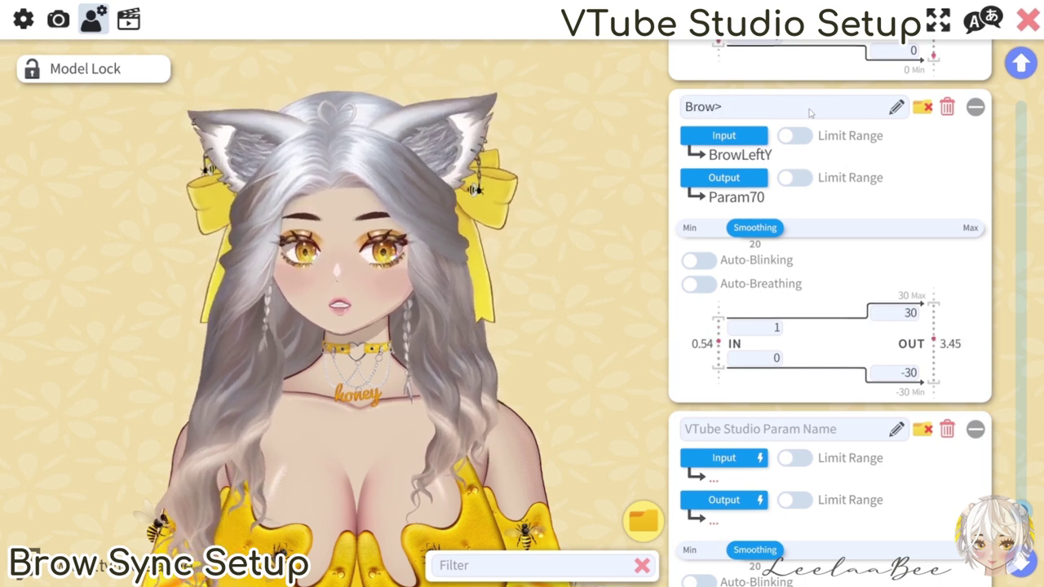
key("BackSpace")
key("BackSpace")
type("p")
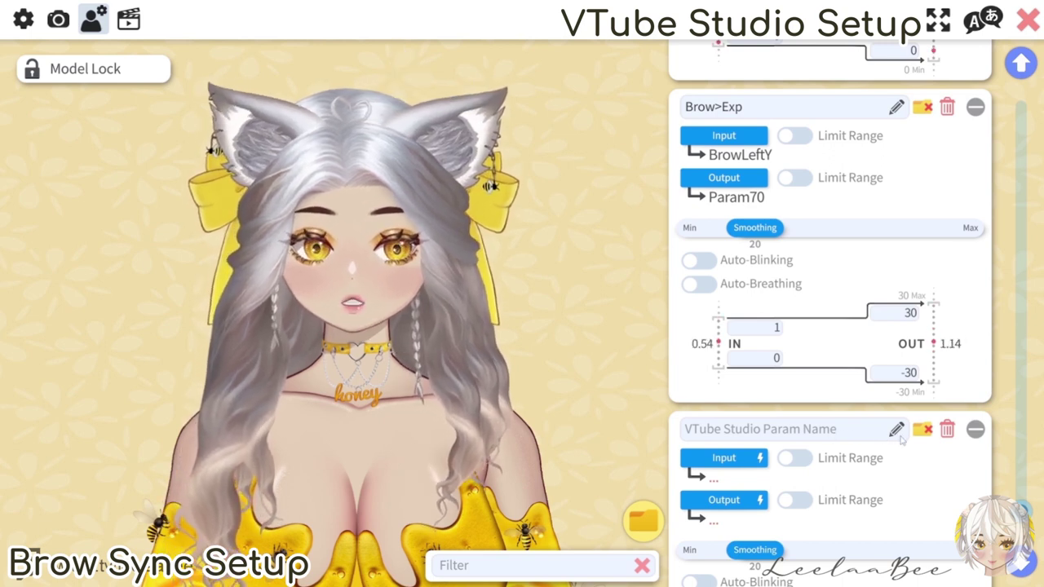
Step: Name the second blank mapping "Brow<Exp" and set its input to BrowRightY
type("Brow")
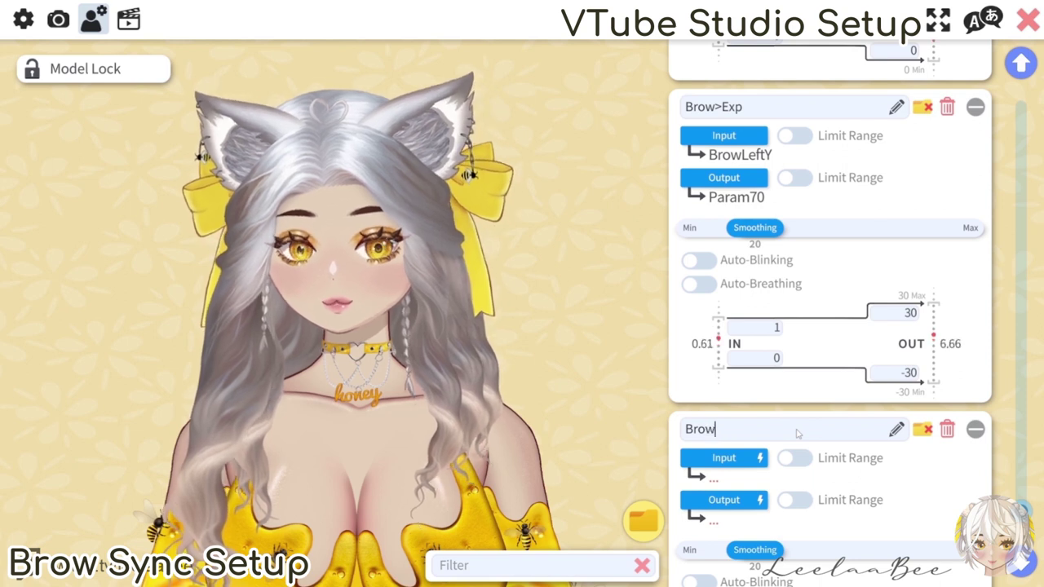
type("<Exp")
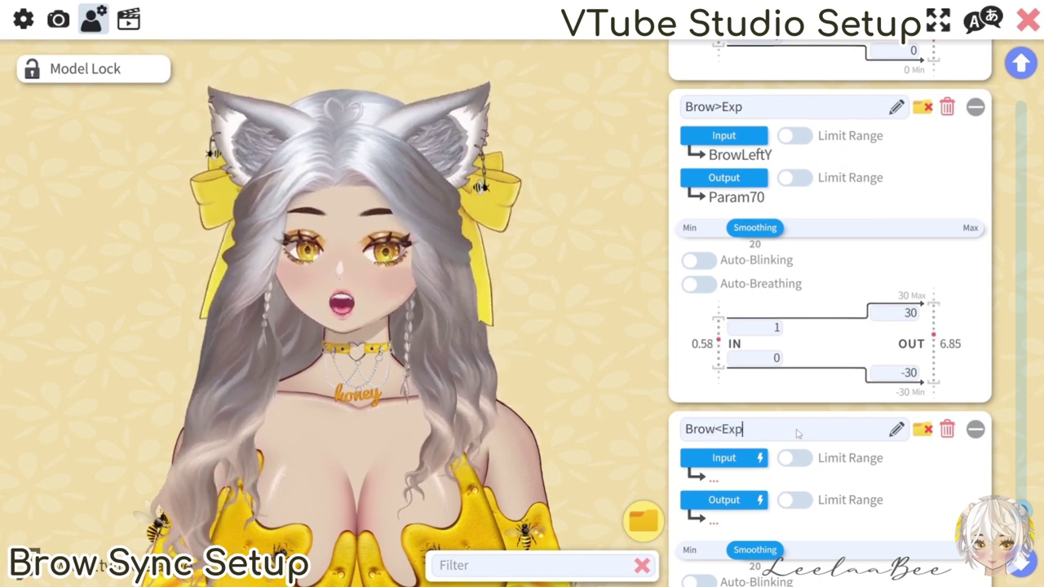
left_click(724, 458)
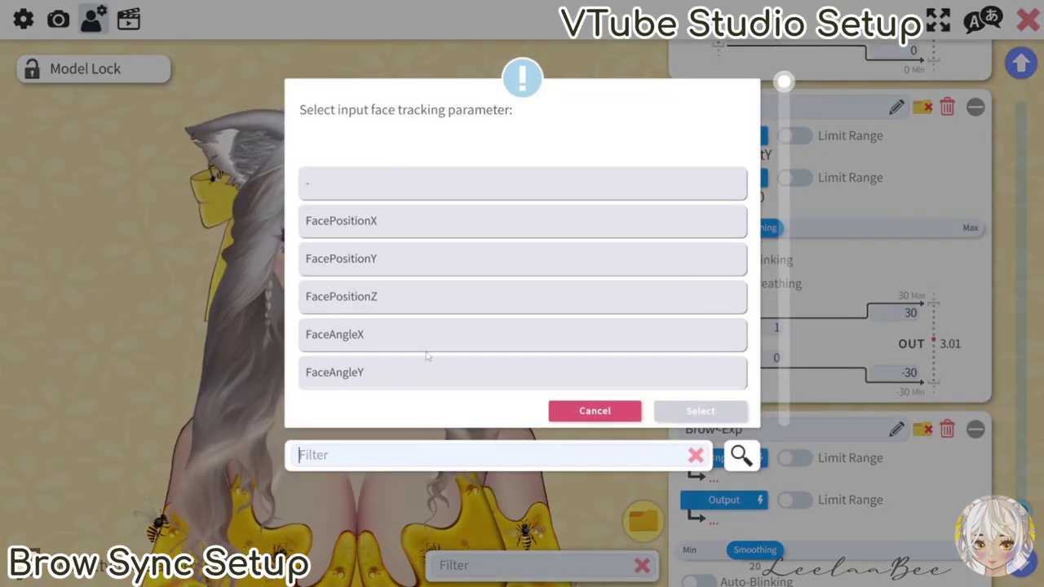
scroll(426, 355, "down", 1)
type("brow")
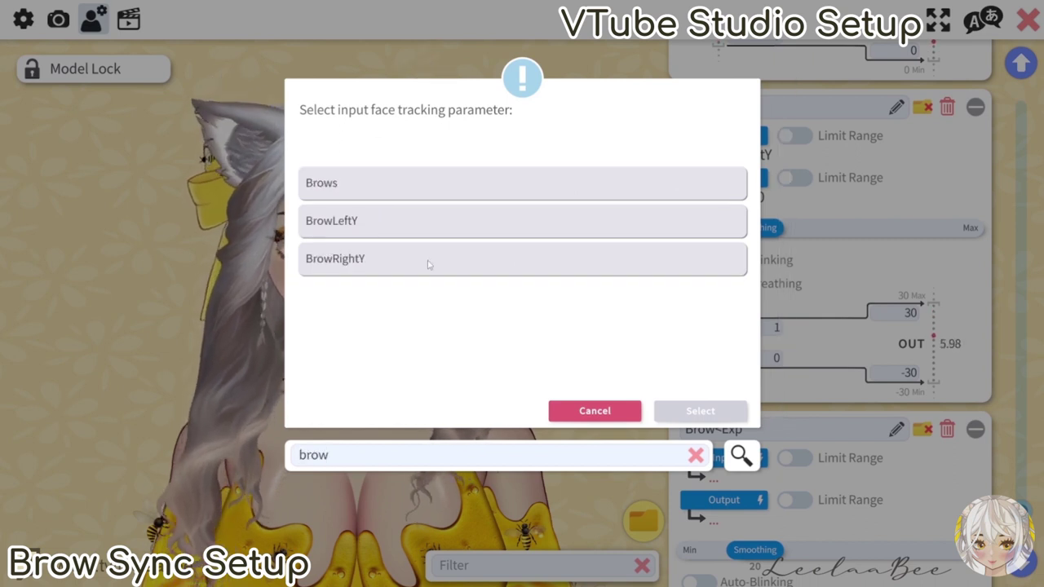
left_click(417, 264)
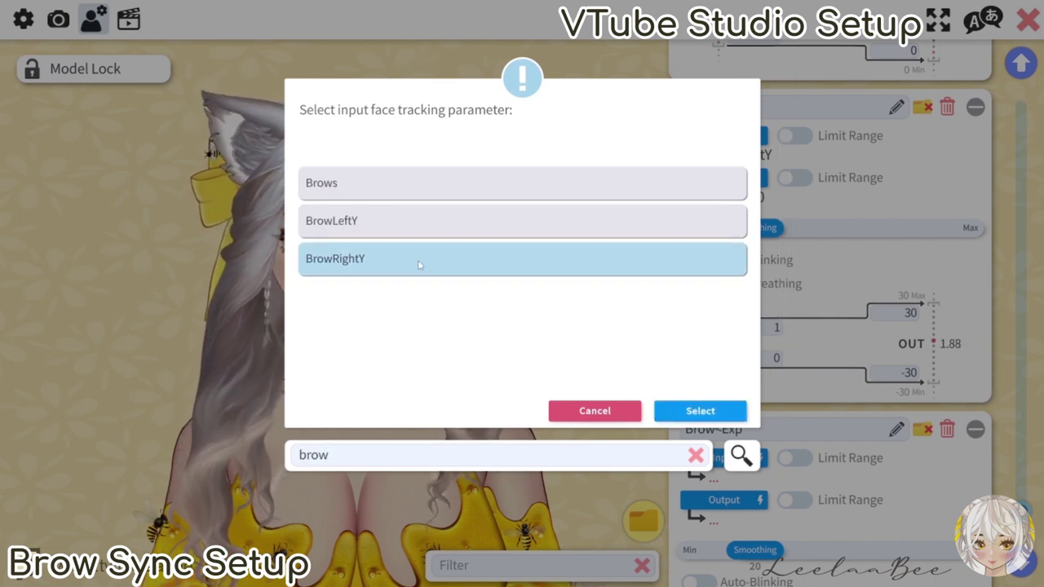
left_click(690, 411)
Step: Set the Brow<Exp mapping's output to the Live2D parameter Expressive Ear < (Param71)
type("exp")
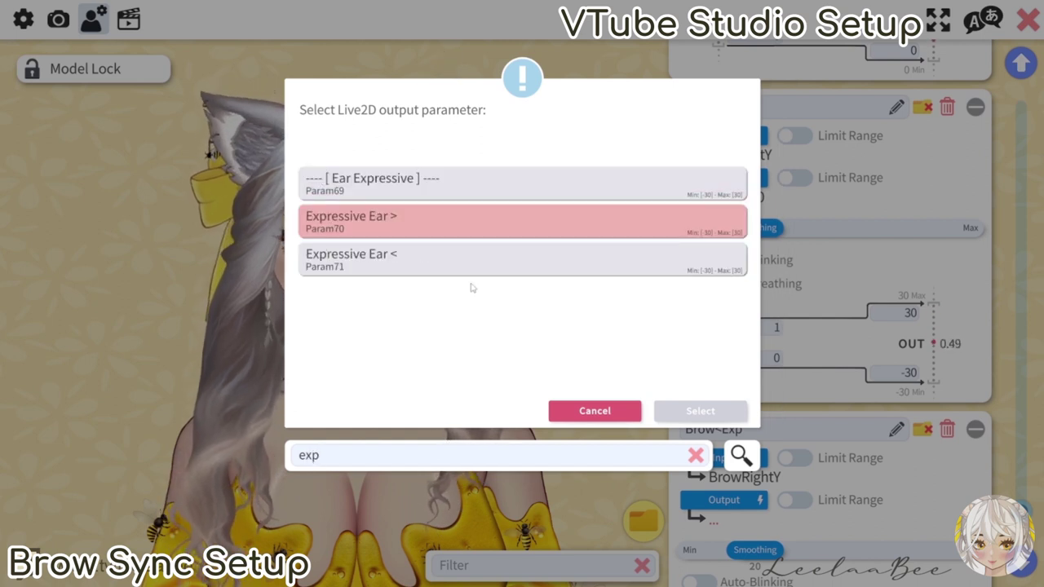
left_click(450, 267)
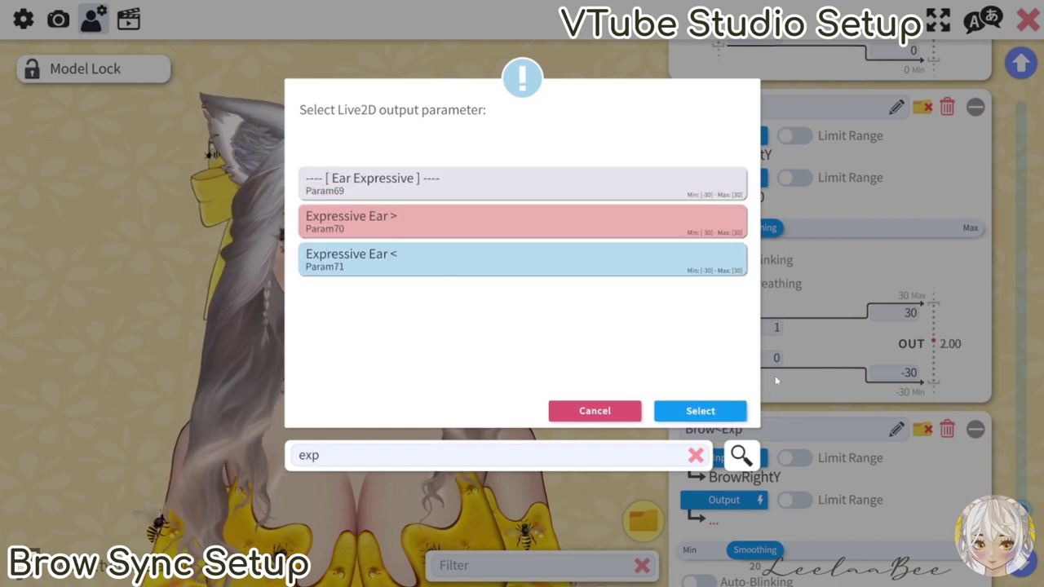
left_click(700, 411)
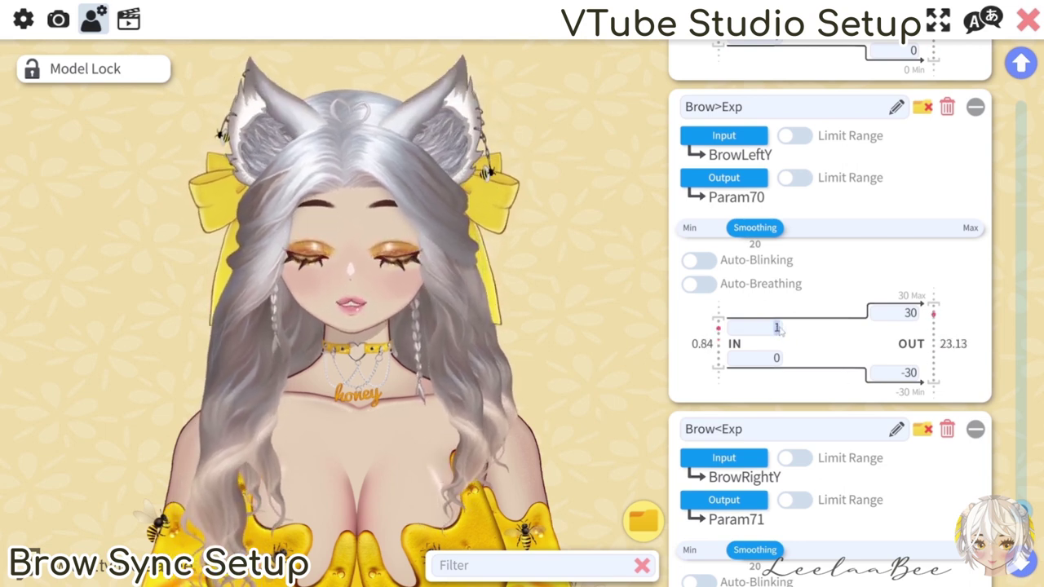
Step: Set the upper IN limit of both Brow>Exp and Brow<Exp to .8
scroll(776, 328, "down", 3)
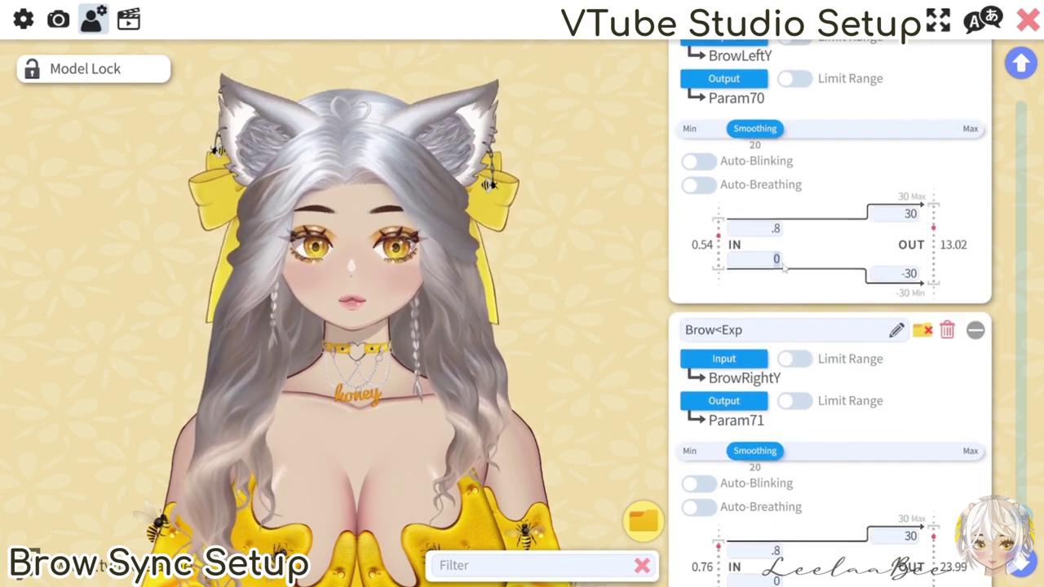